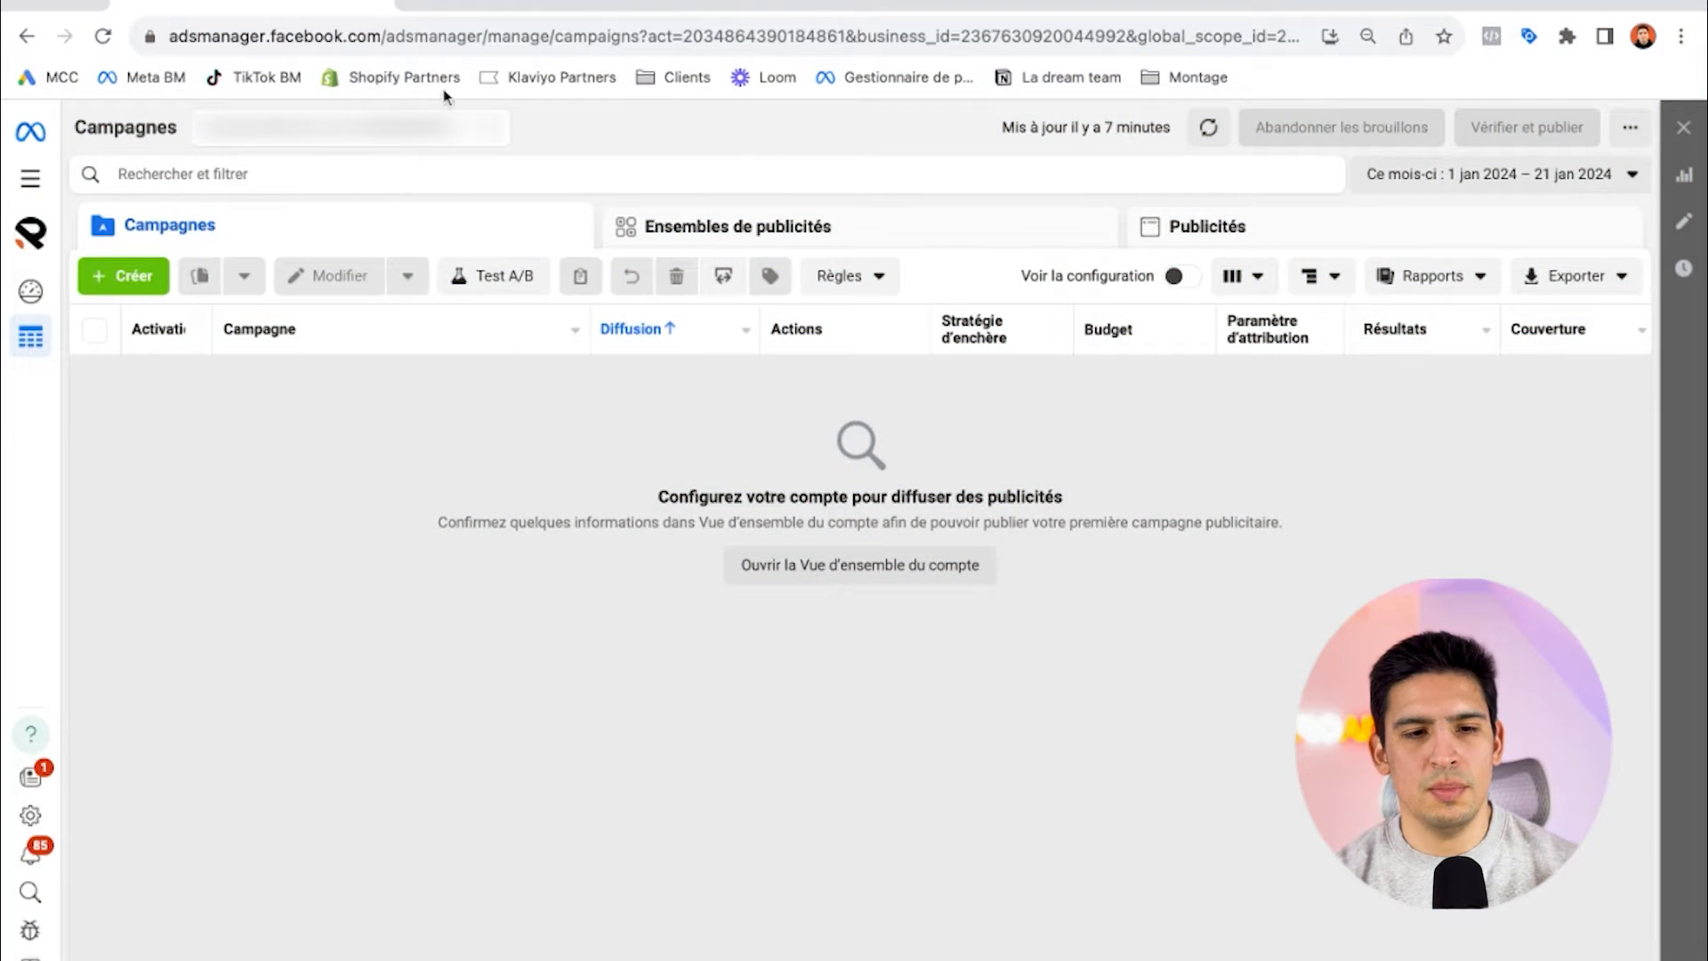
# Step: Create a campaign with the Ventes objective and the Campagne de shopping Advantage+ configuration
pyautogui.click(133, 278)
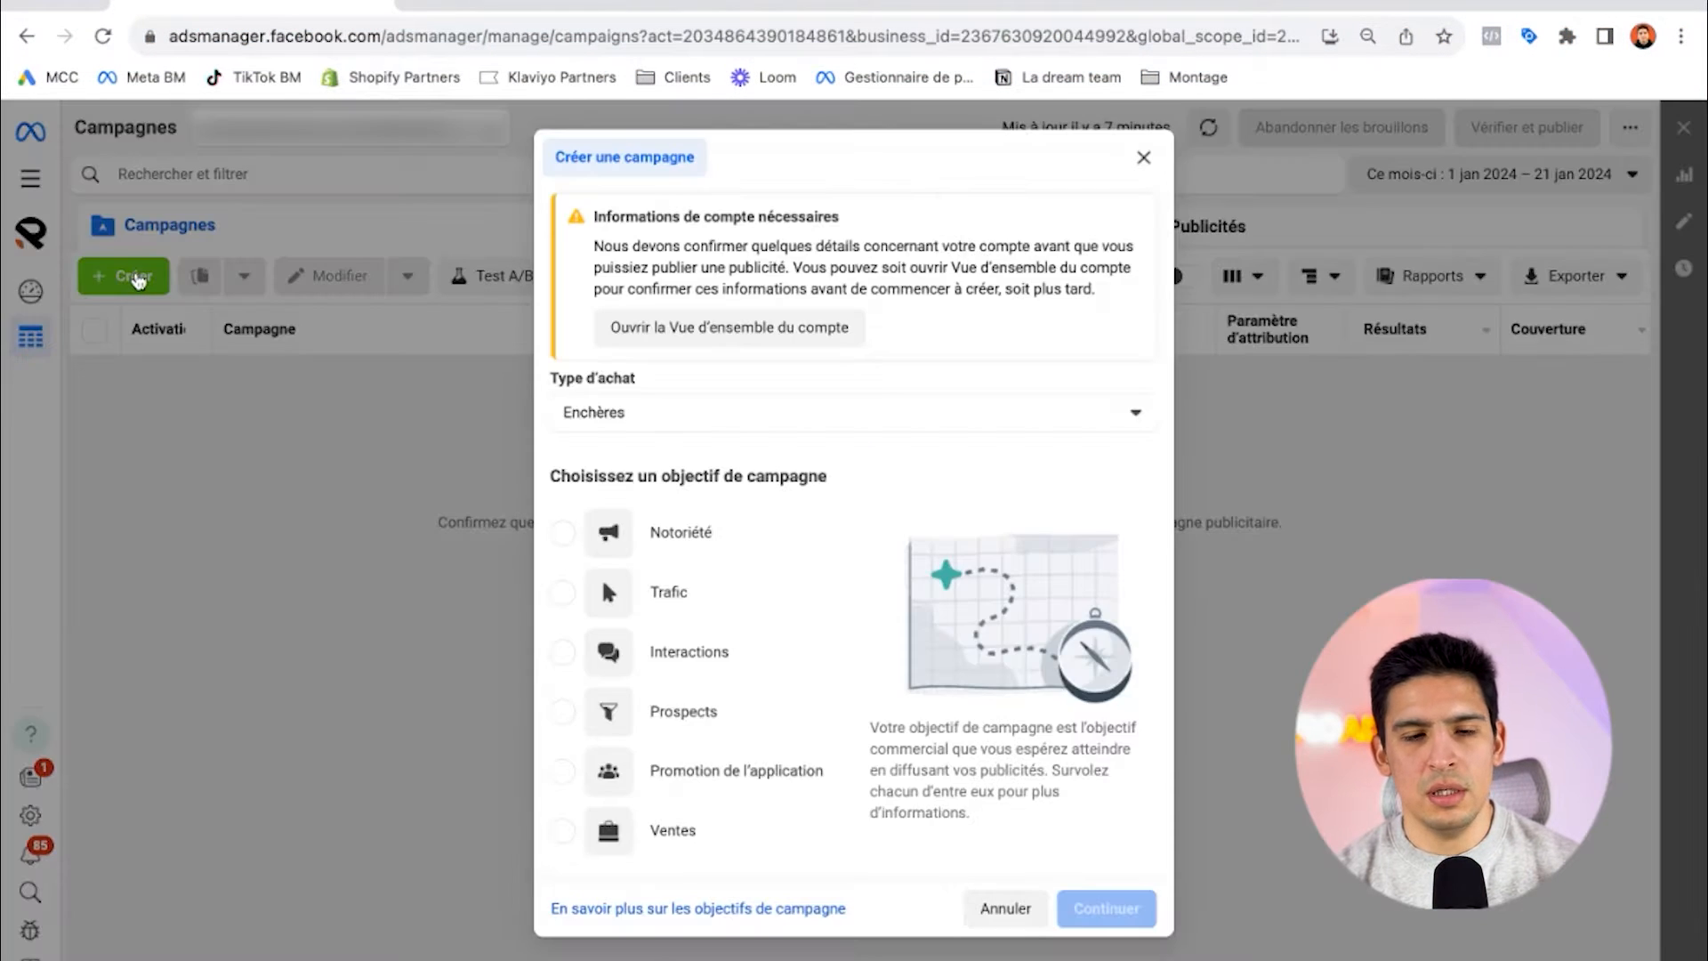
pyautogui.scroll(-2, 677, 578)
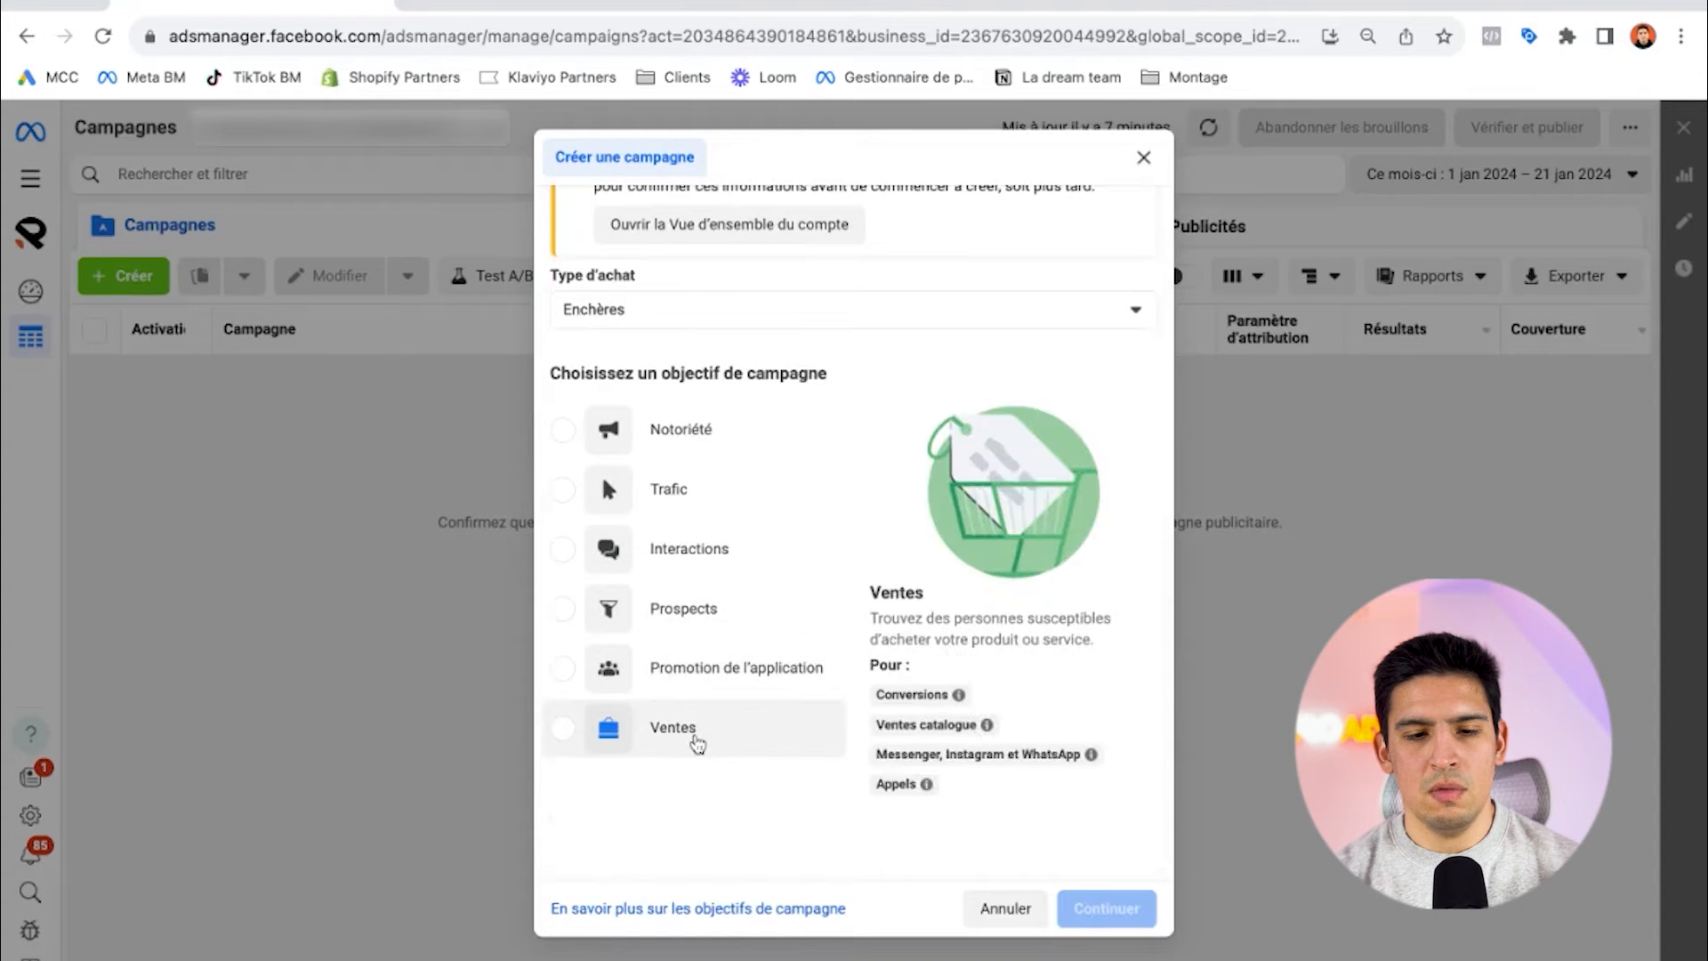
pyautogui.click(696, 741)
pyautogui.click(1106, 909)
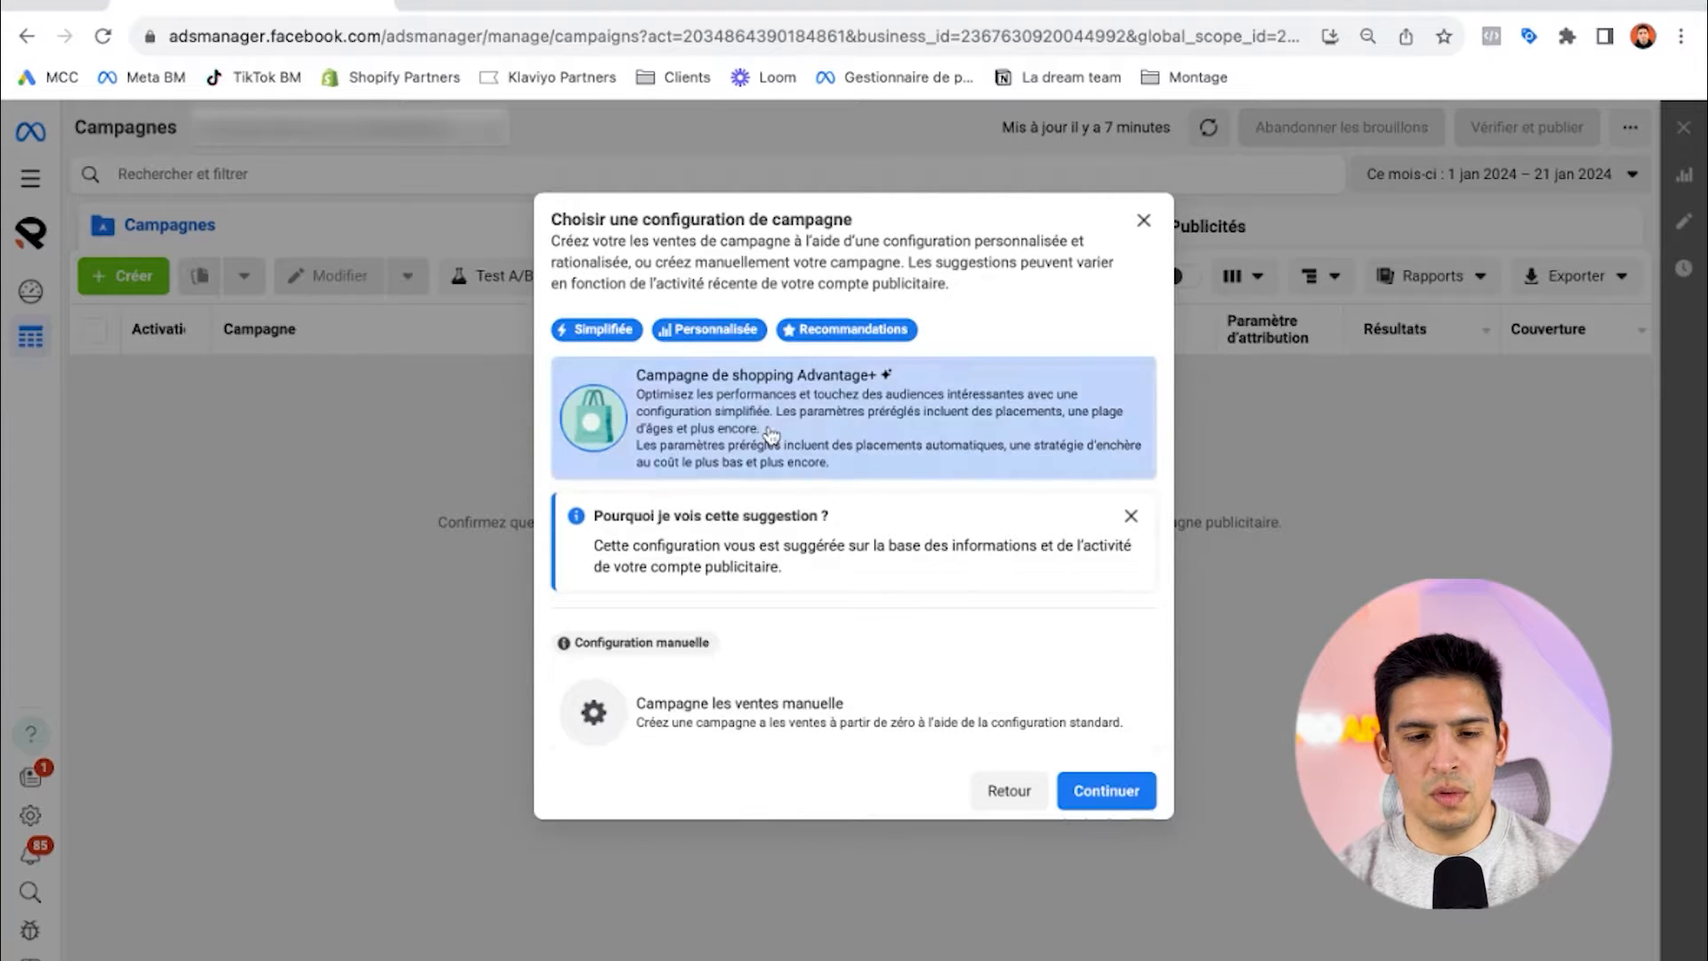
pyautogui.click(1123, 794)
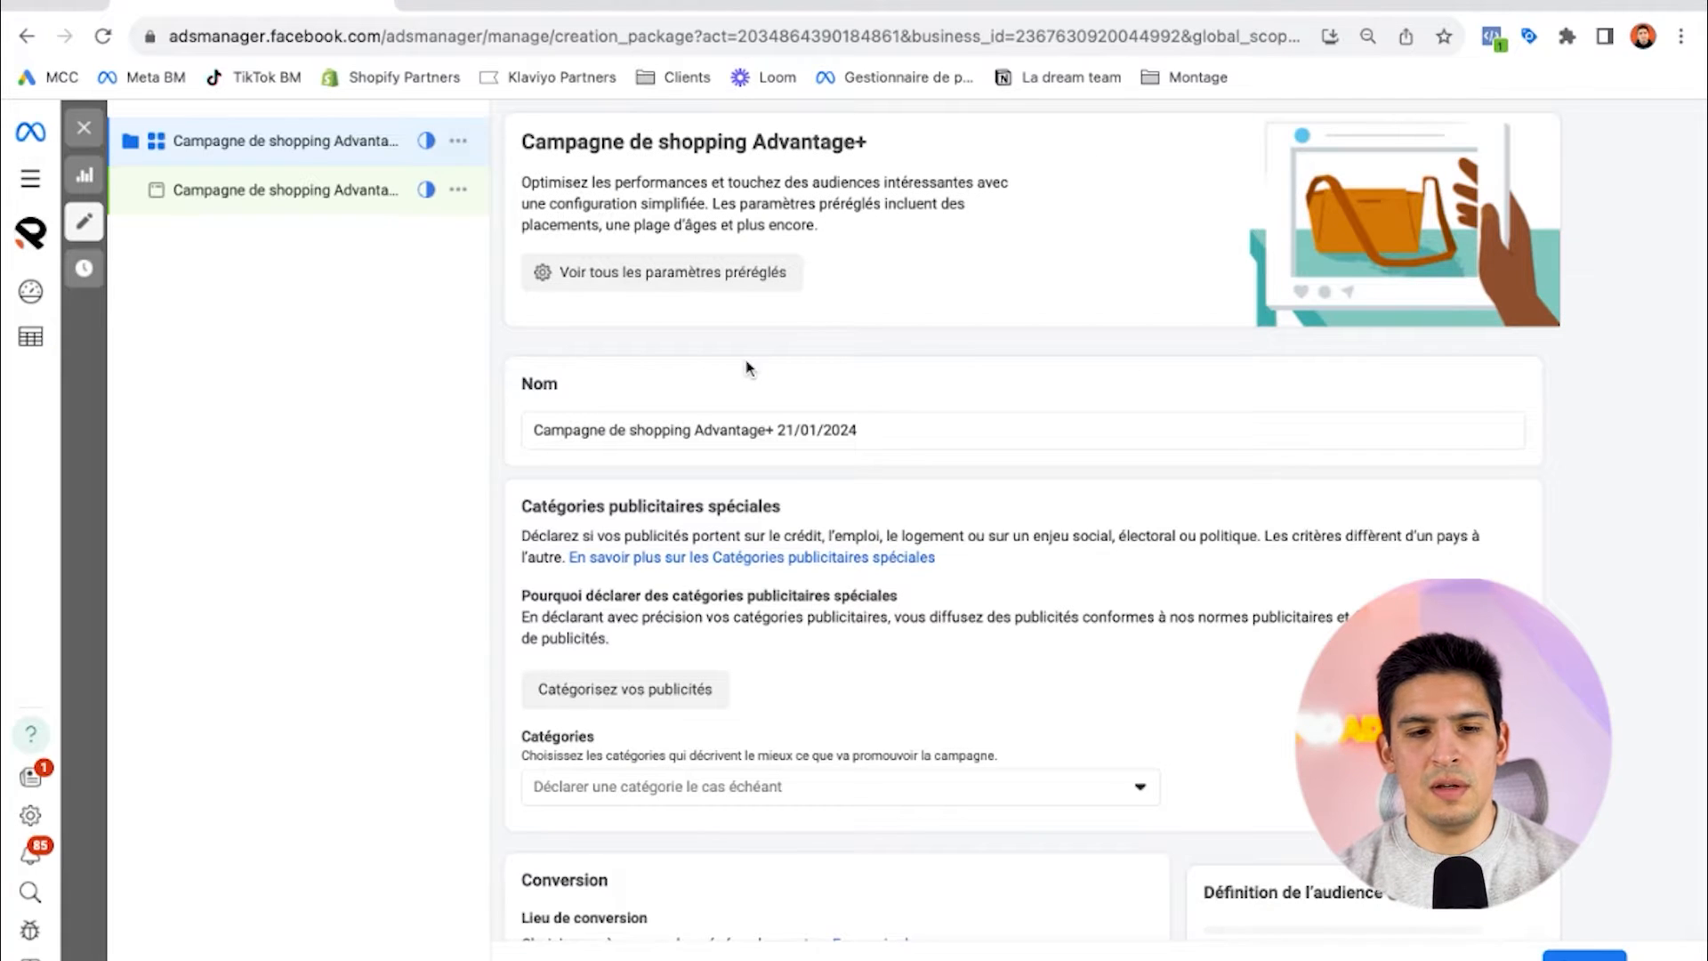
# Step: Name the campaign "[ASC+] - FR - Conversions Campagne" and set its conversion location to Site web
pyautogui.scroll(-1, 838, 393)
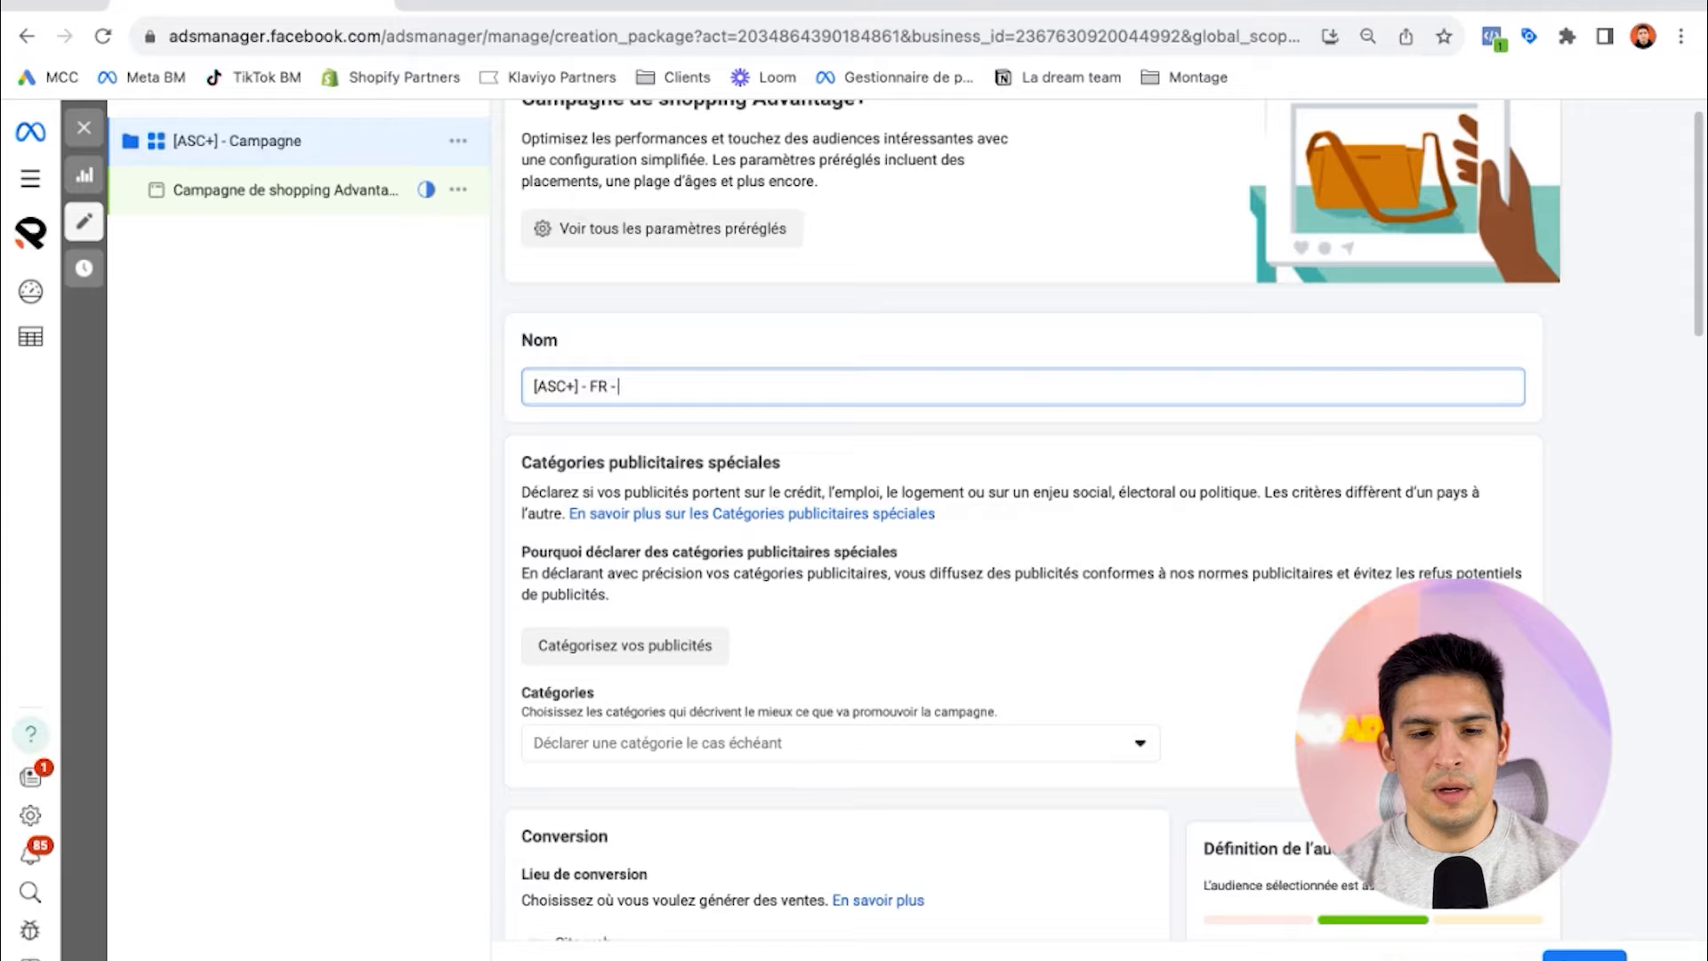
pyautogui.scroll(-10, 714, 407)
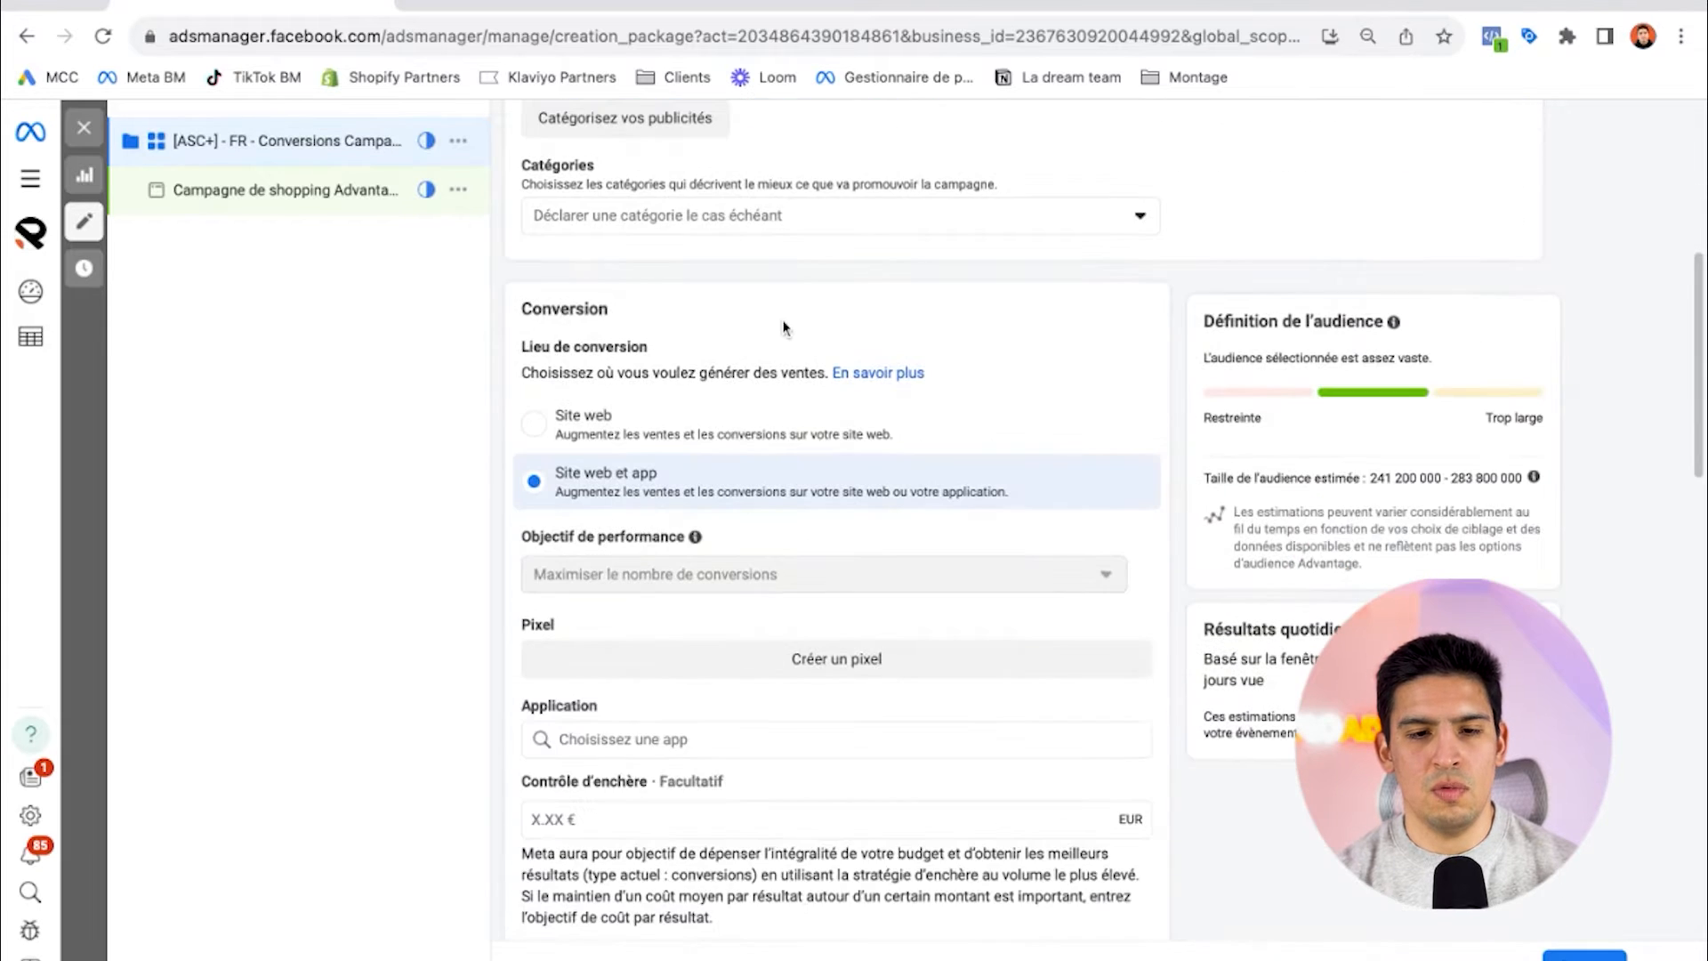
pyautogui.click(588, 408)
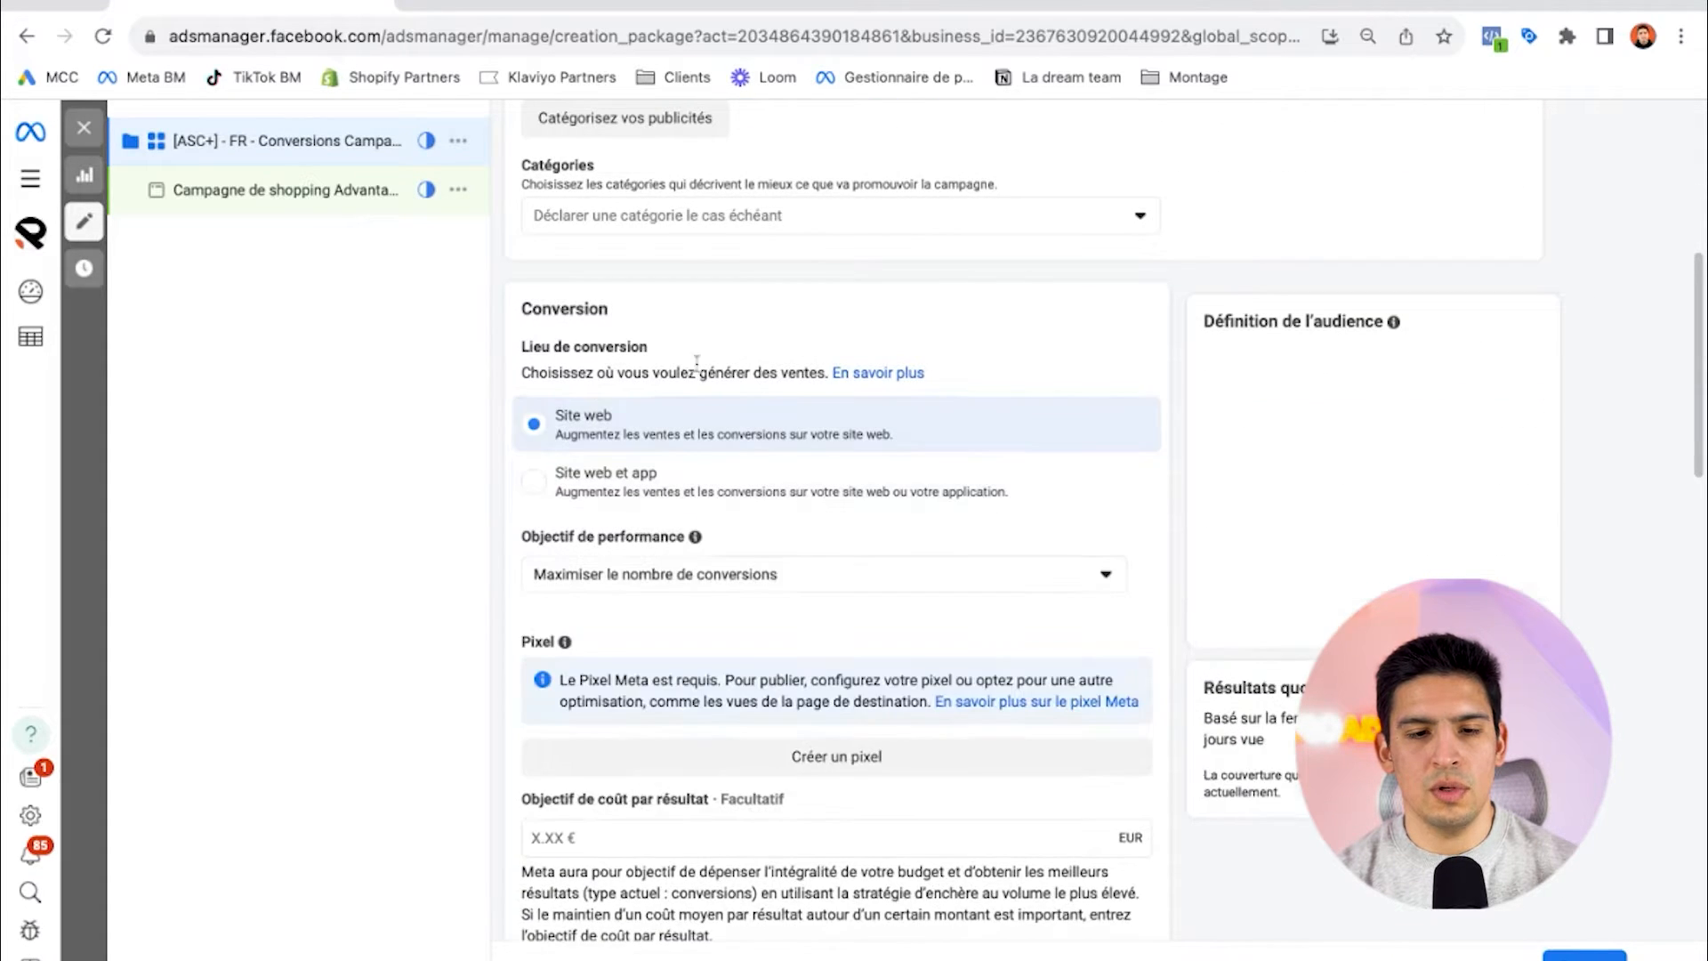
pyautogui.scroll(-2, 736, 365)
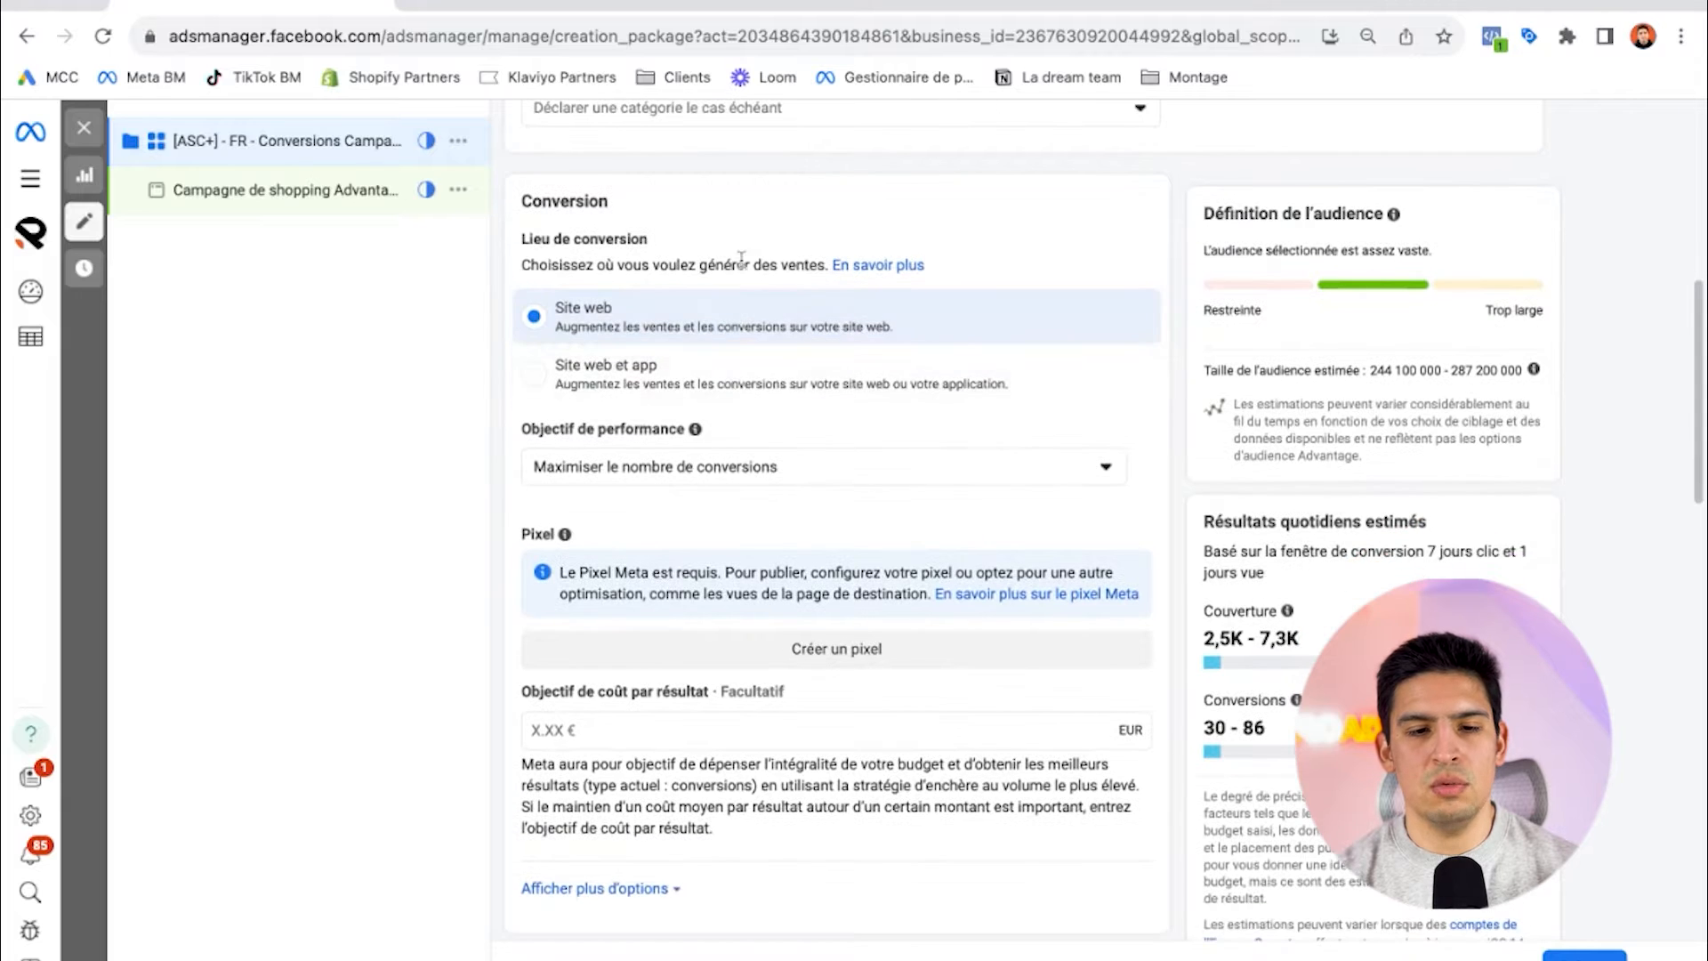
pyautogui.scroll(-1, 623, 360)
pyautogui.click(685, 340)
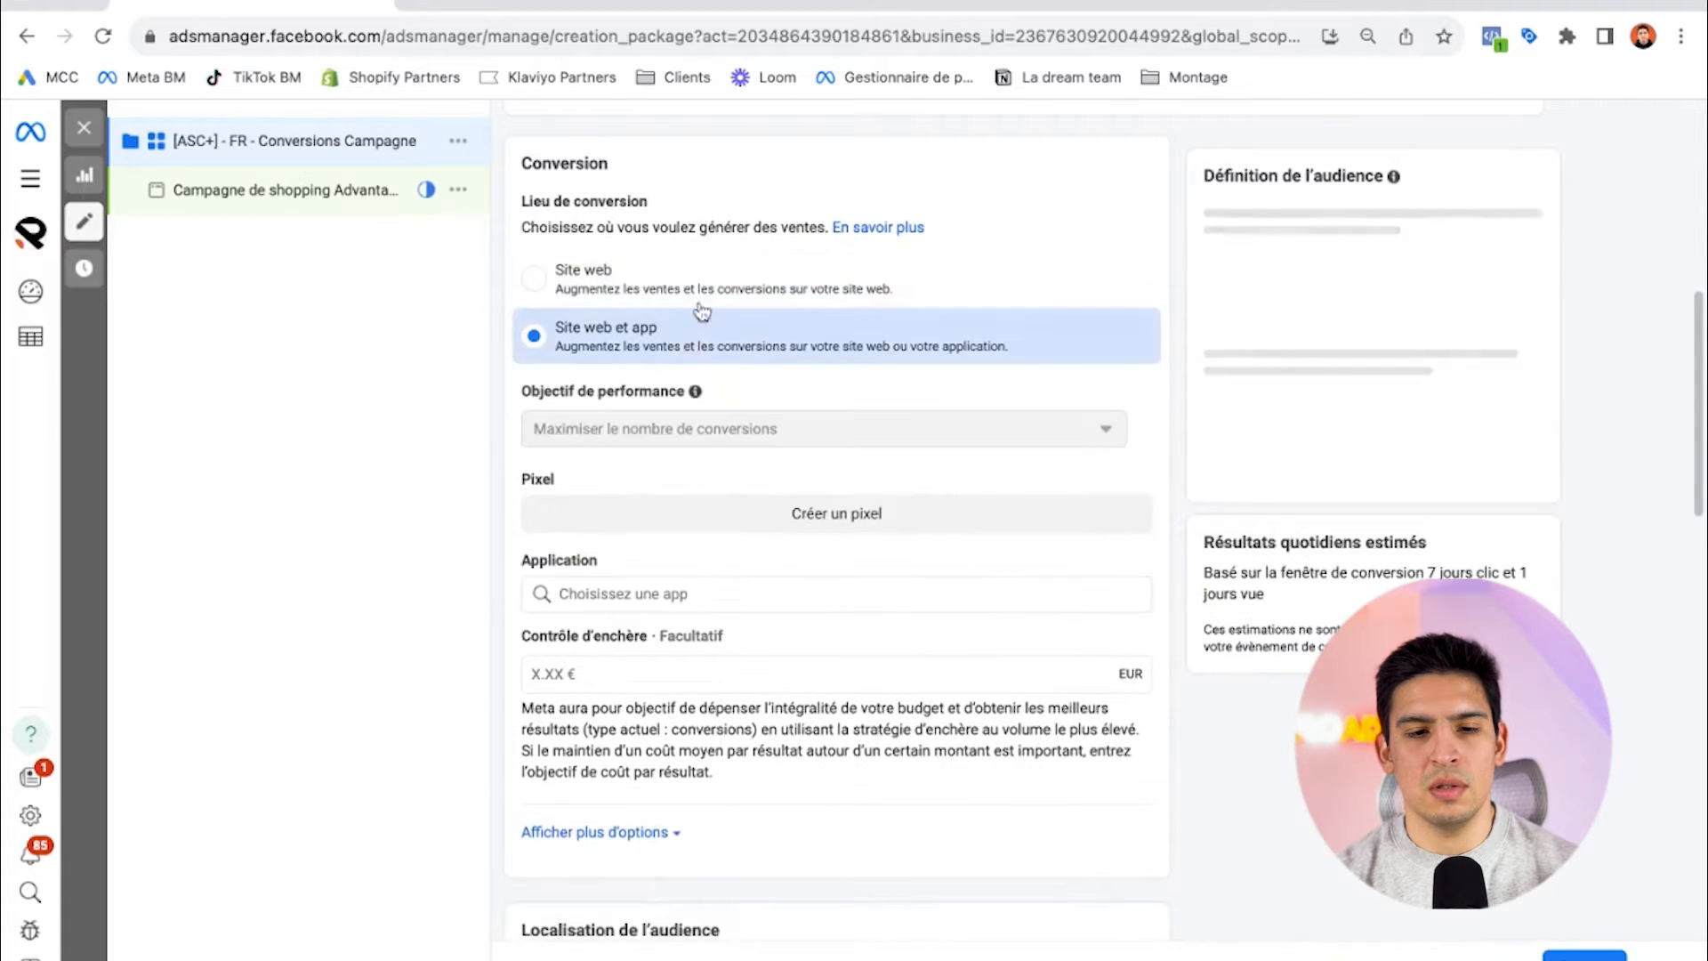
pyautogui.click(724, 285)
# Step: Review the available performance goals, keeping Maximiser le nombre de conversions selected
pyautogui.scroll(-2, 827, 356)
pyautogui.click(834, 352)
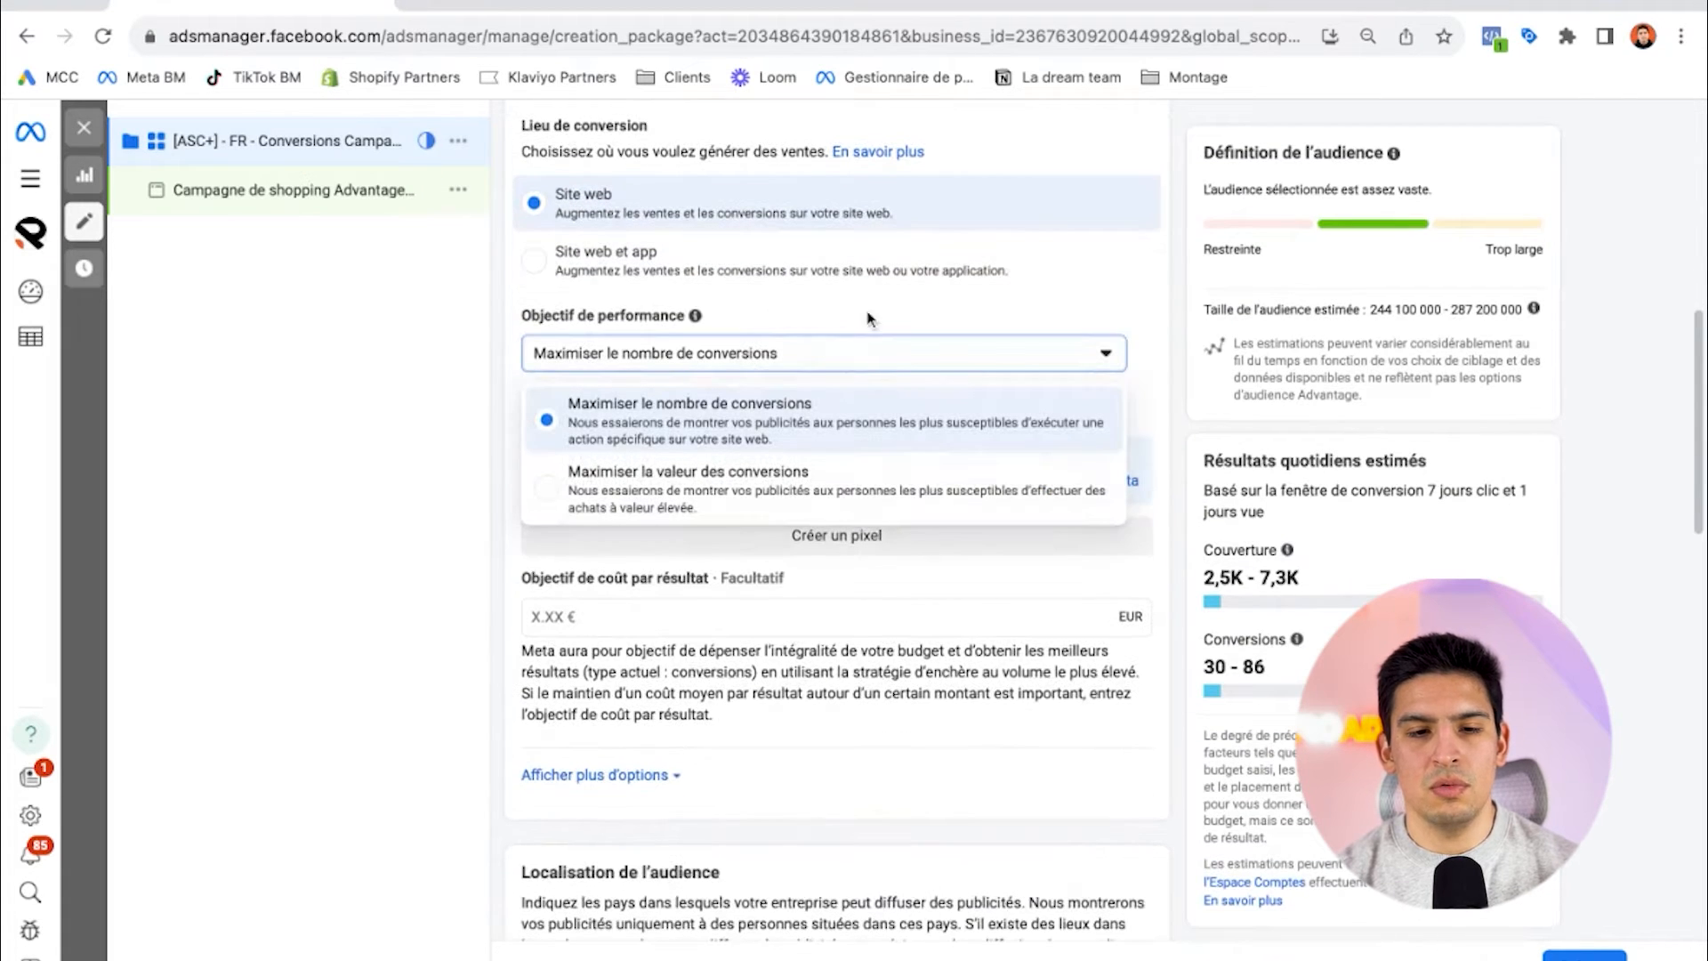
pyautogui.click(863, 321)
pyautogui.scroll(-1, 754, 347)
pyautogui.click(755, 343)
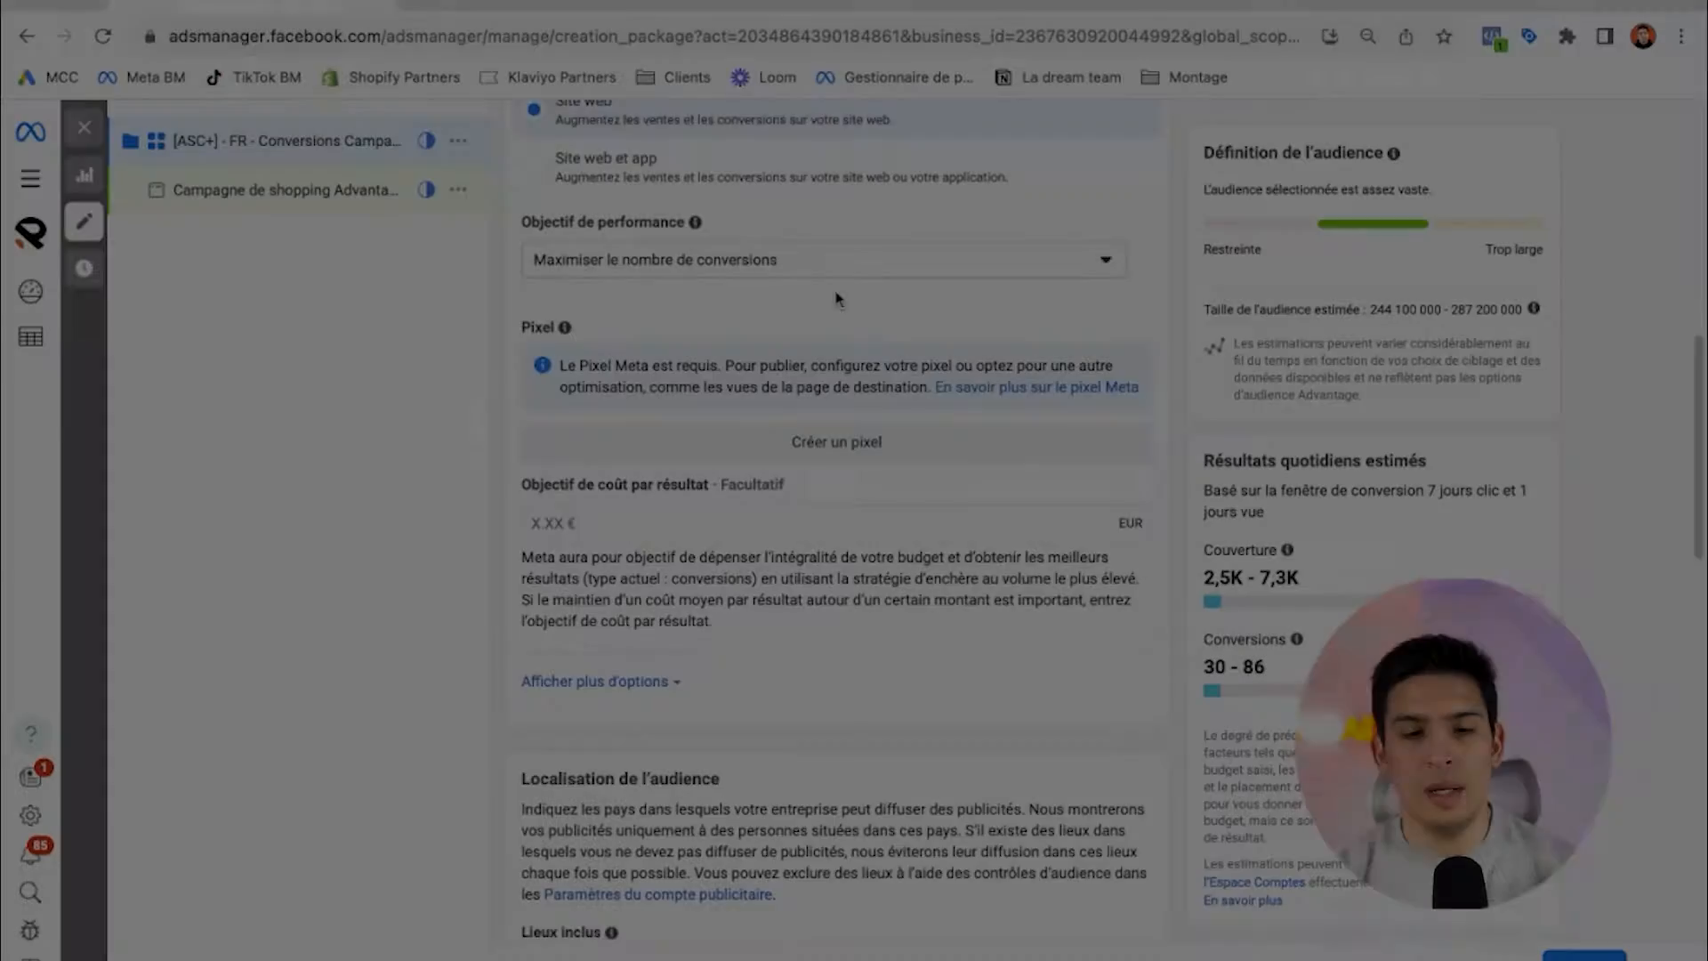
# Step: Examine the Pixel requirement and the pixel creation option in the Conversion section
pyautogui.scroll(-1, 982, 363)
pyautogui.scroll(-1, 906, 261)
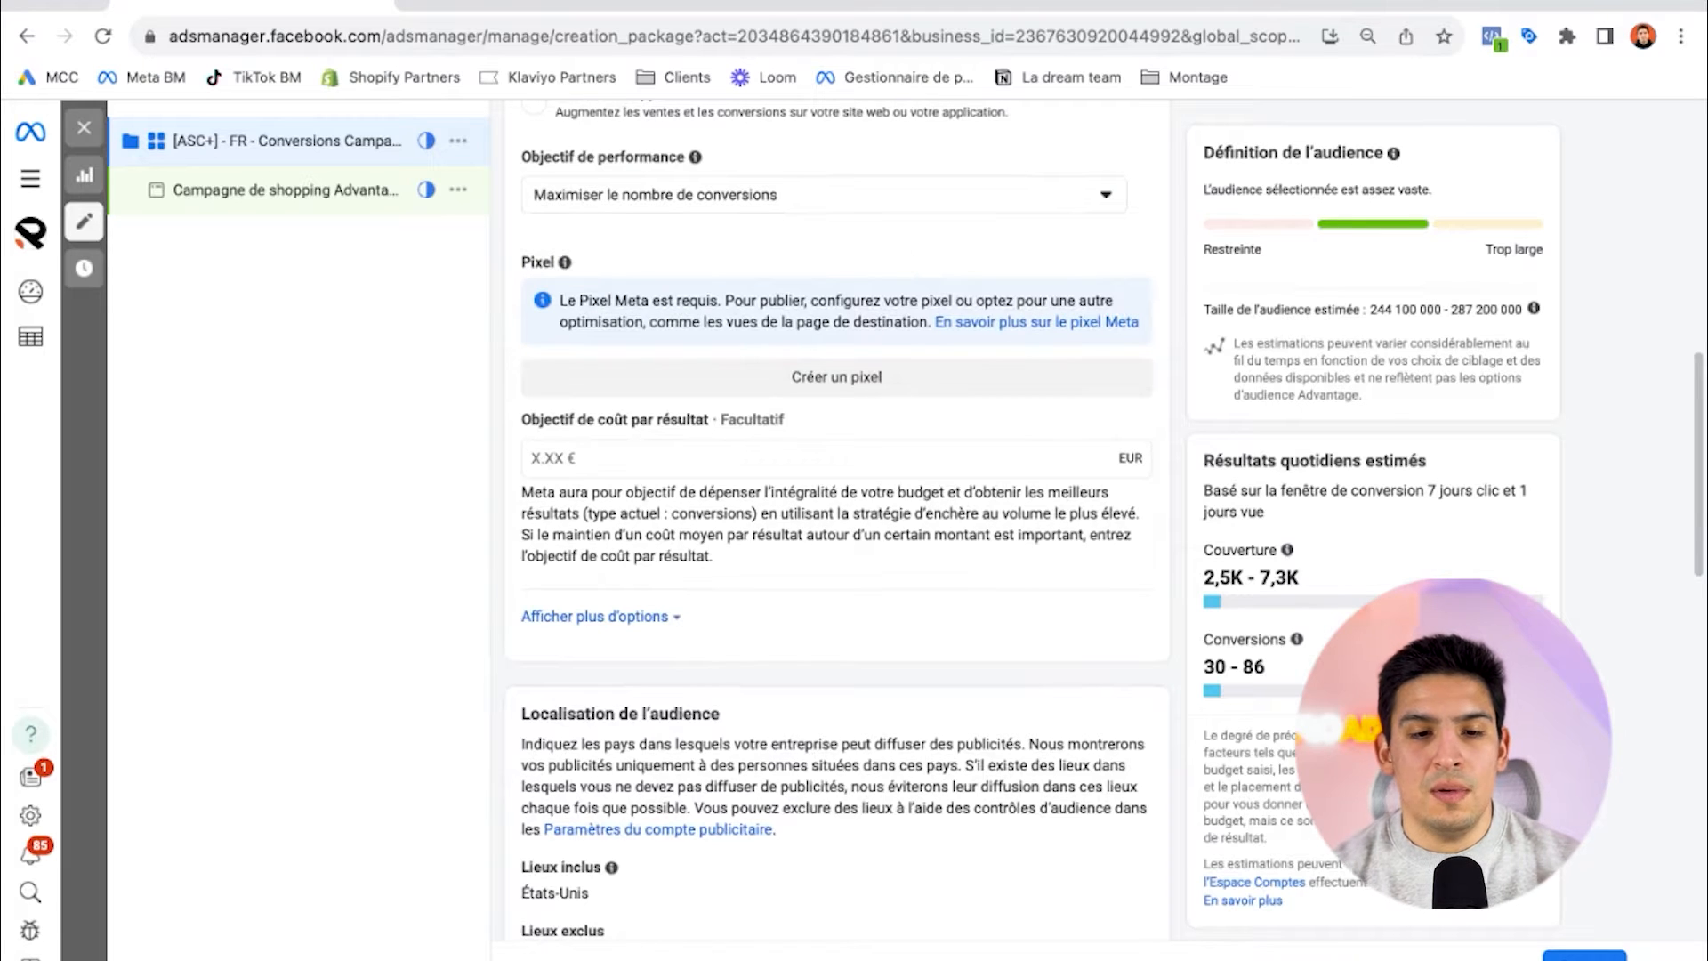
pyautogui.scroll(-1, 836, 534)
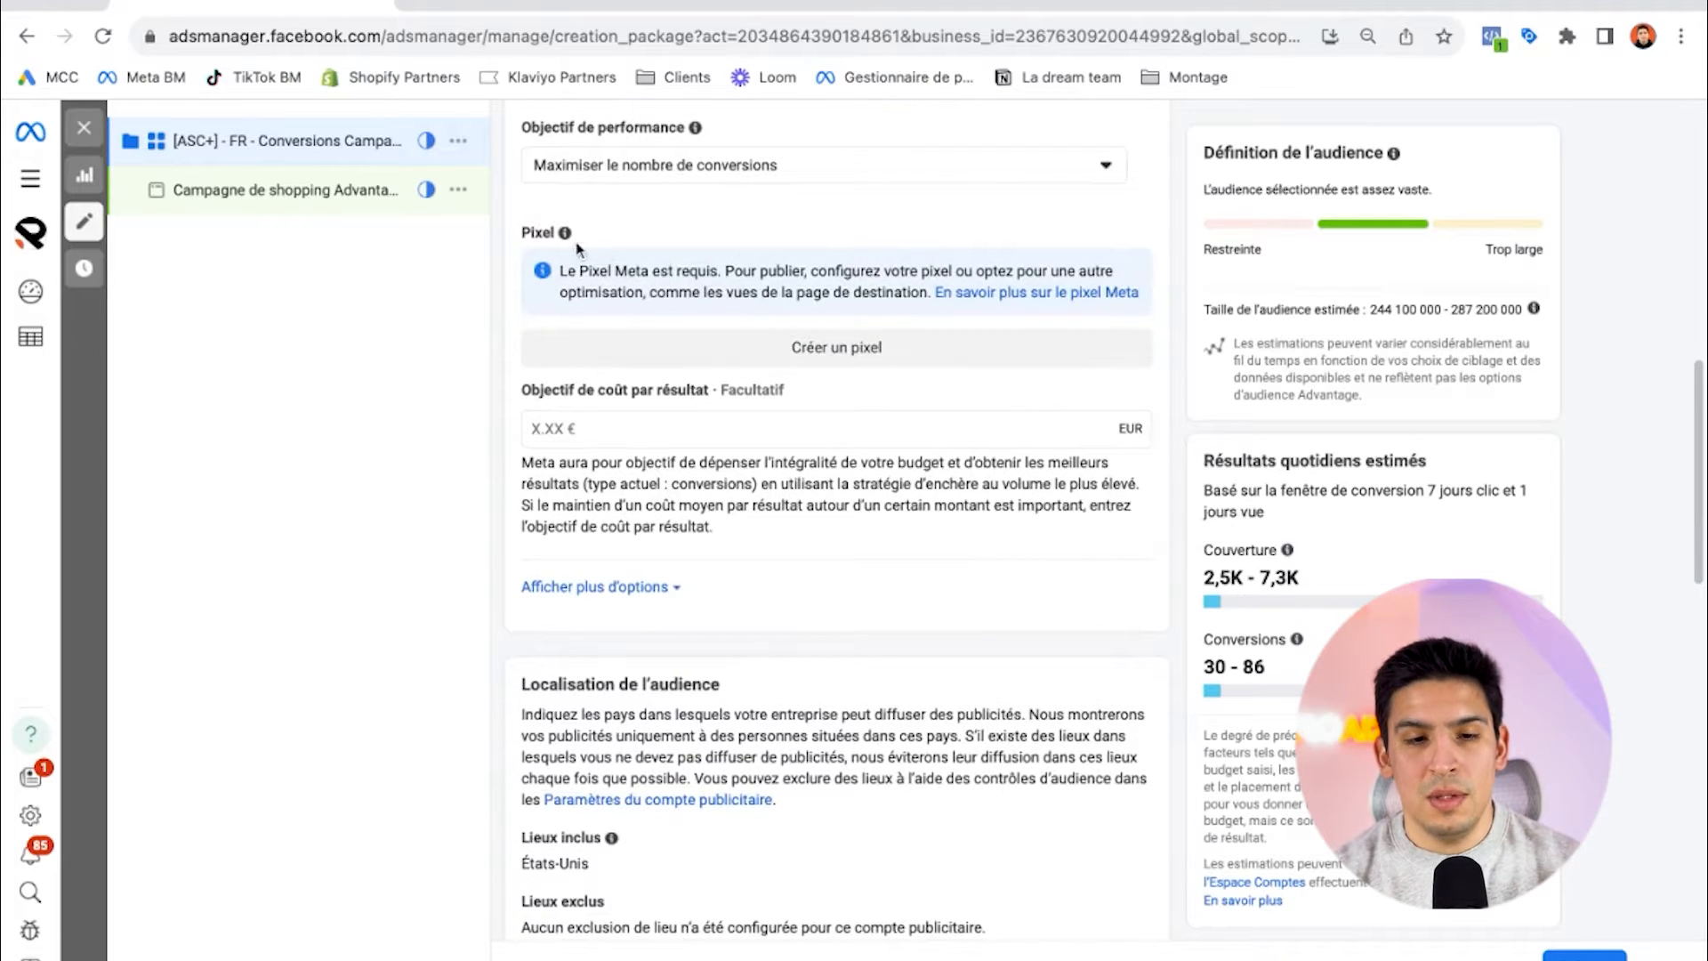
pyautogui.click(746, 272)
pyautogui.scroll(-1, 765, 285)
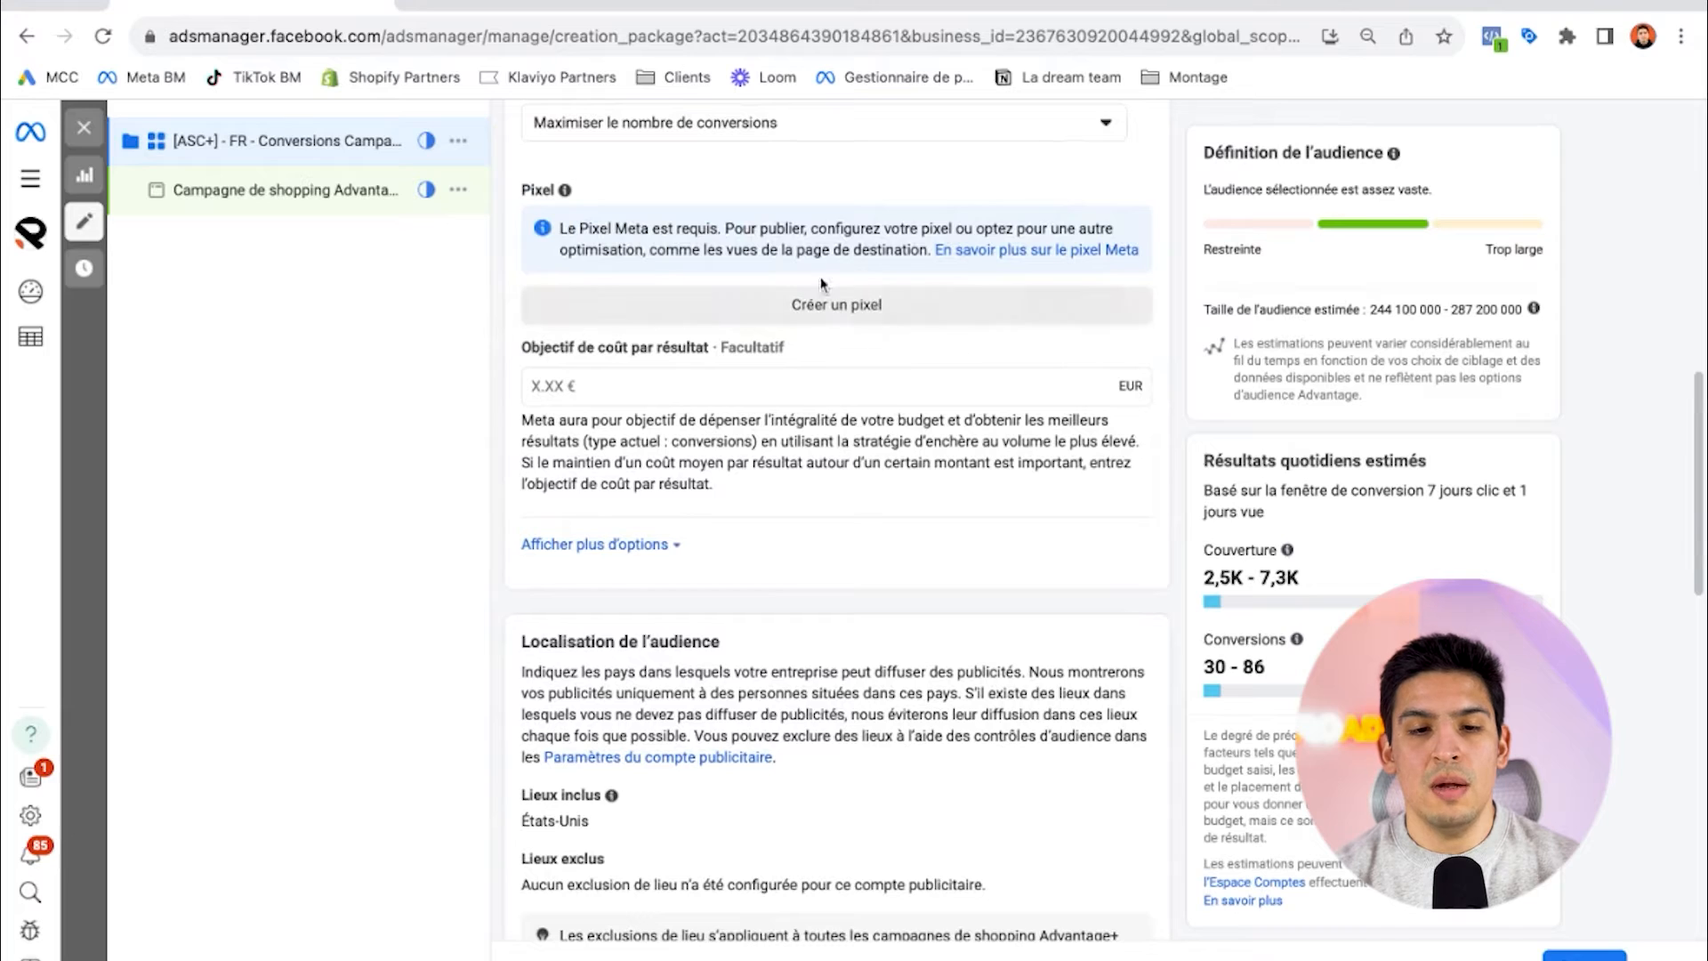
pyautogui.click(875, 306)
pyautogui.click(1150, 307)
pyautogui.scroll(-2, 884, 242)
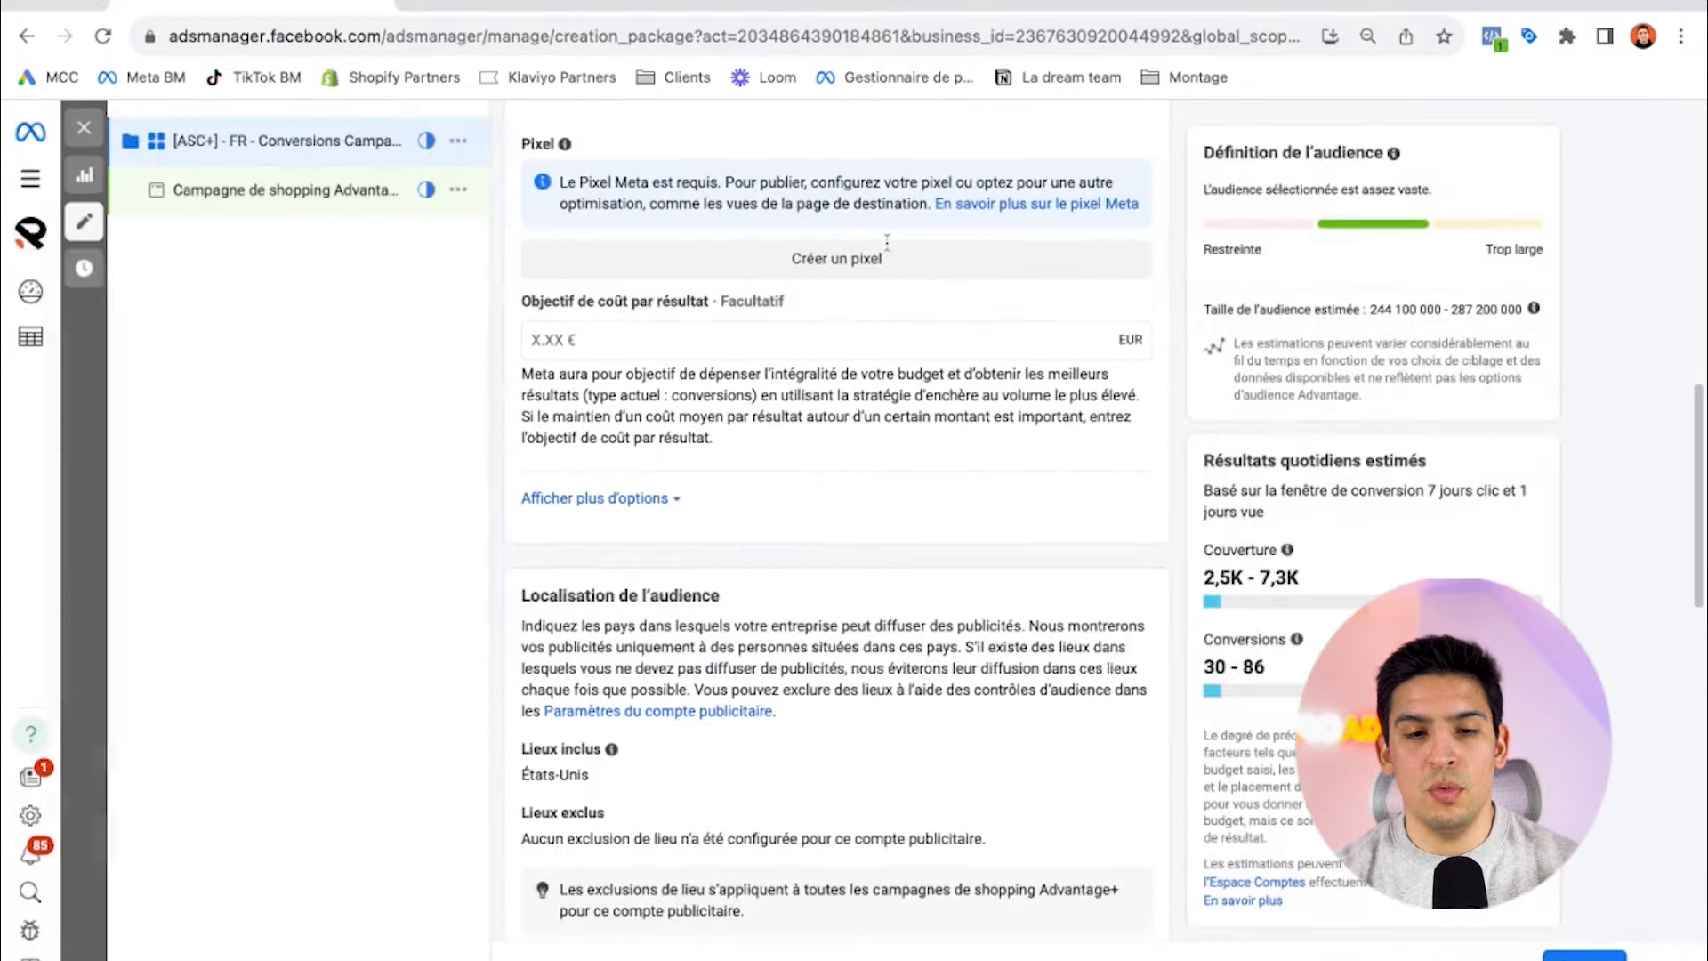
pyautogui.scroll(1, 749, 296)
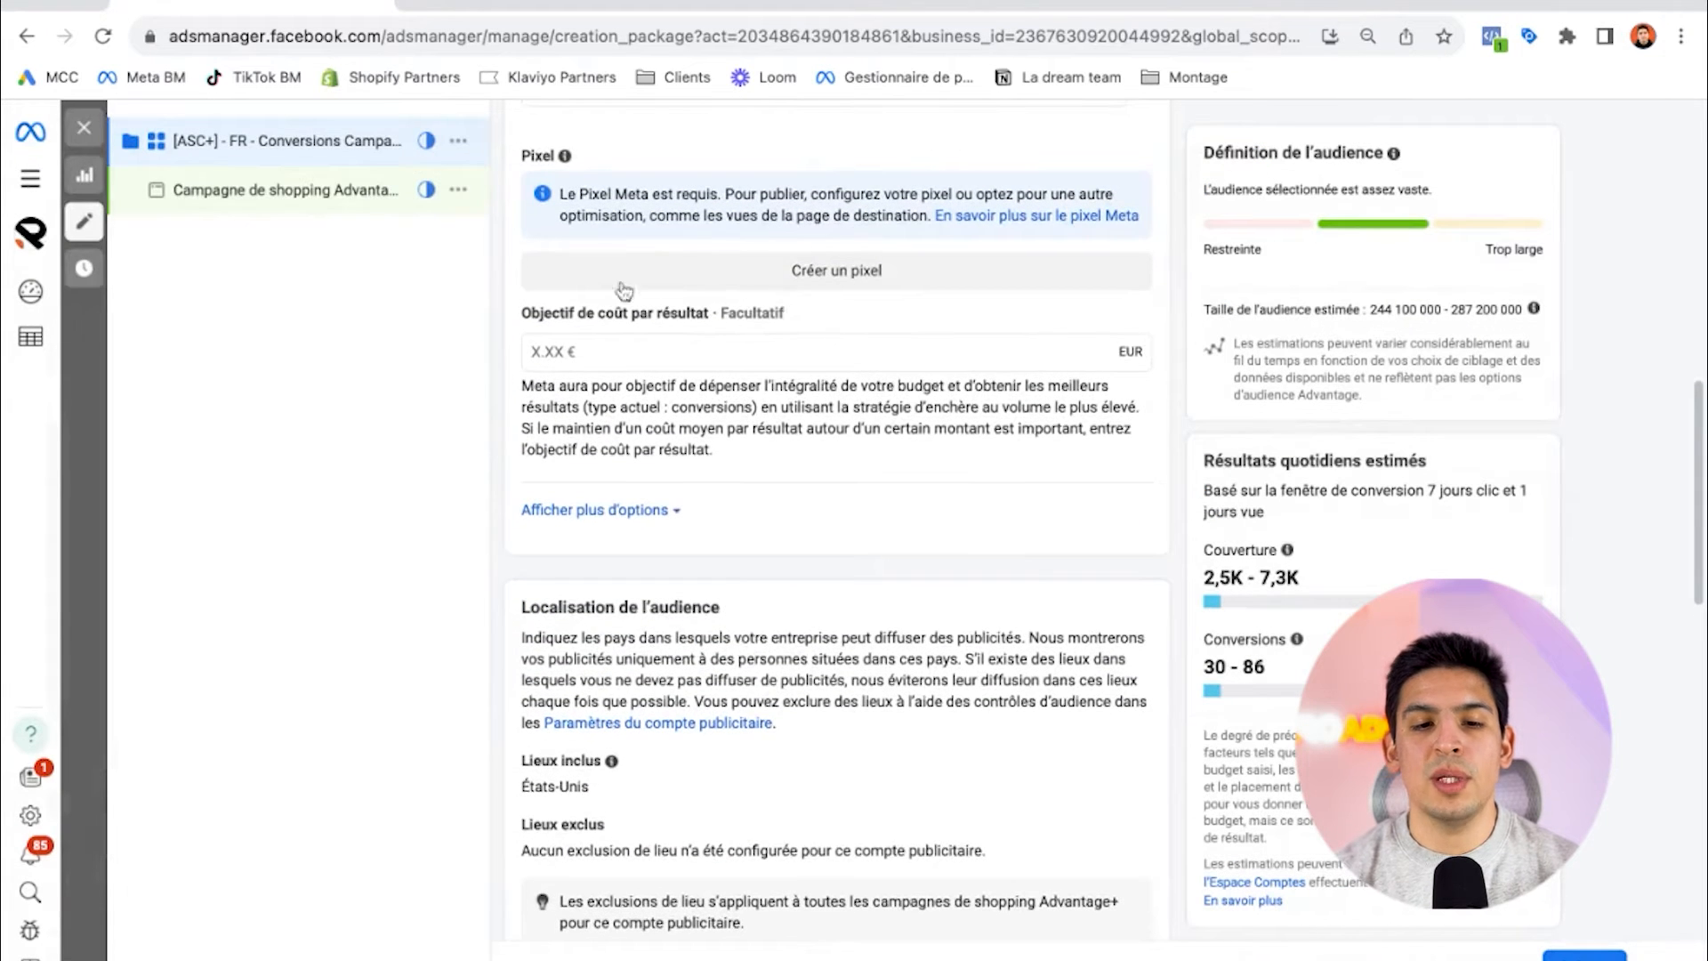
# Step: Try a cost per result goal of 25,00 € for the campaign, and clear the value again
pyautogui.scroll(3, 743, 436)
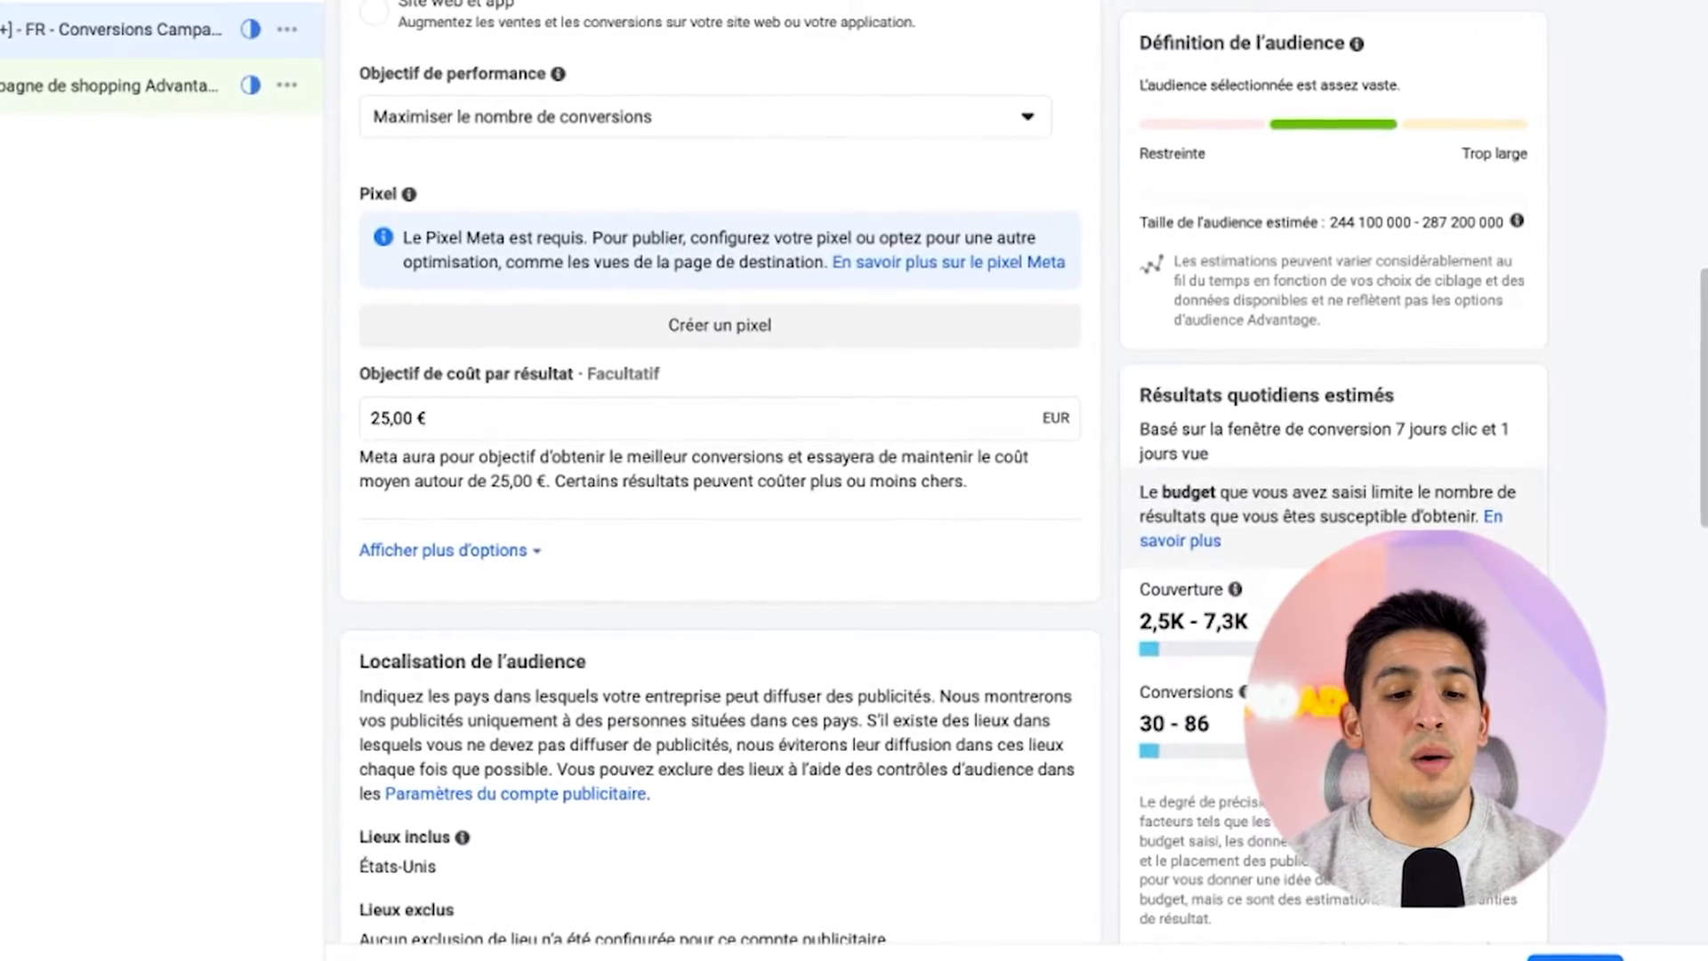
pyautogui.click(469, 412)
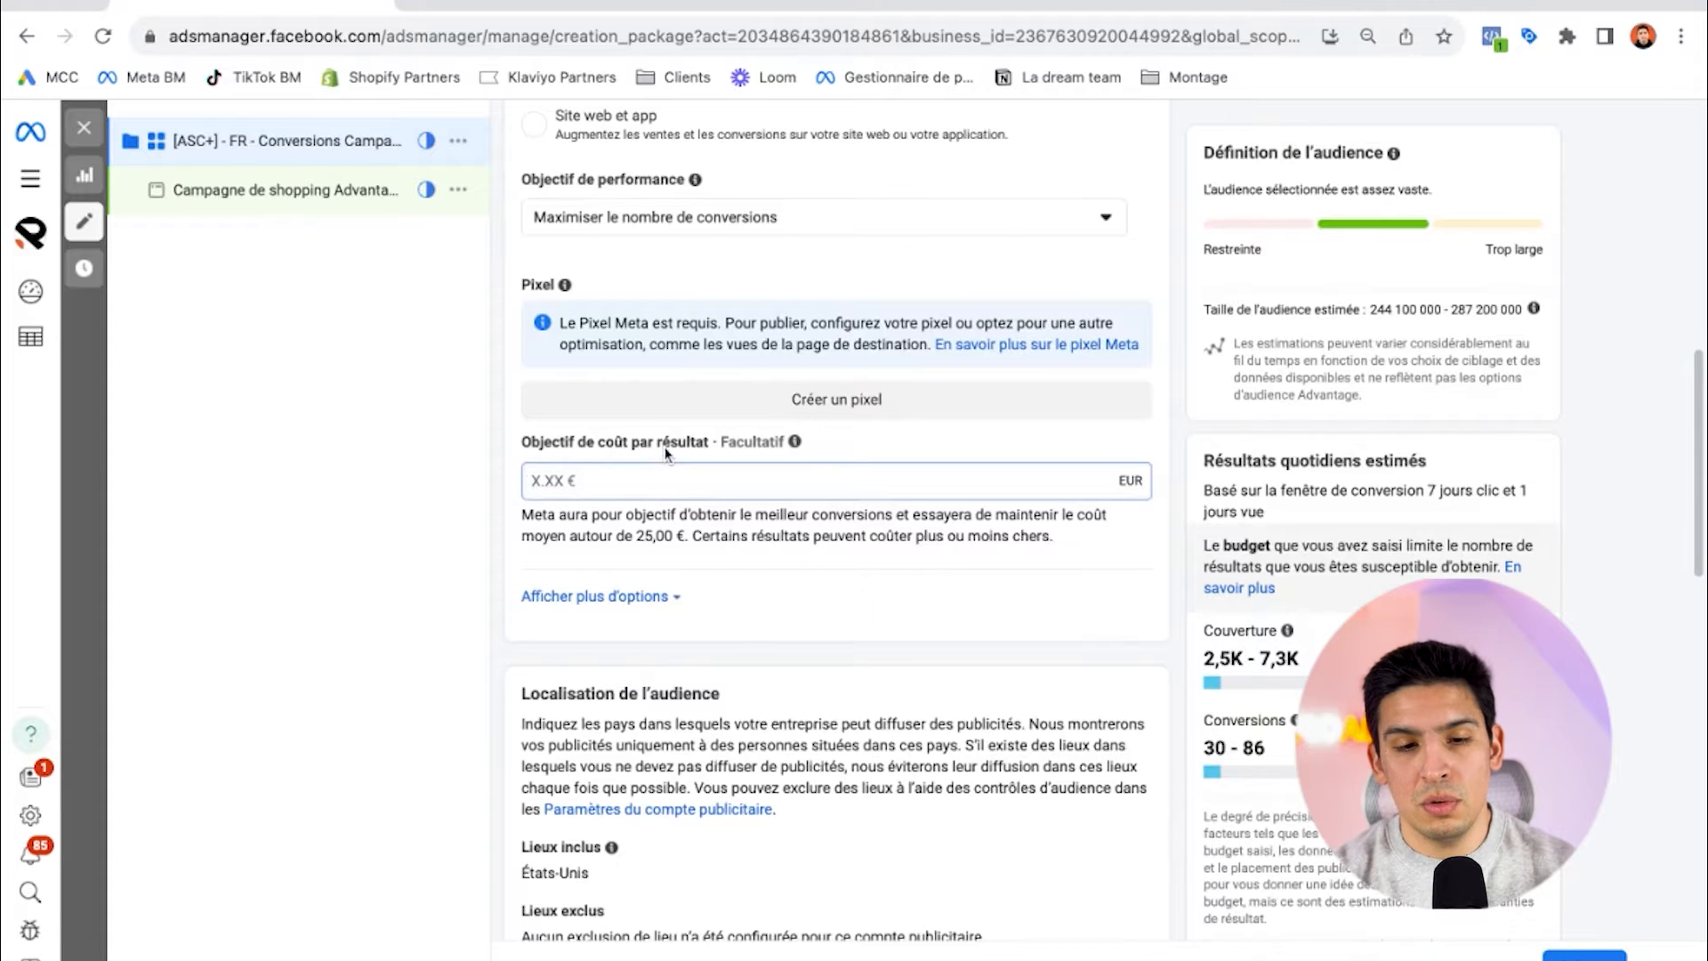
pyautogui.click(667, 446)
pyautogui.scroll(1, 770, 428)
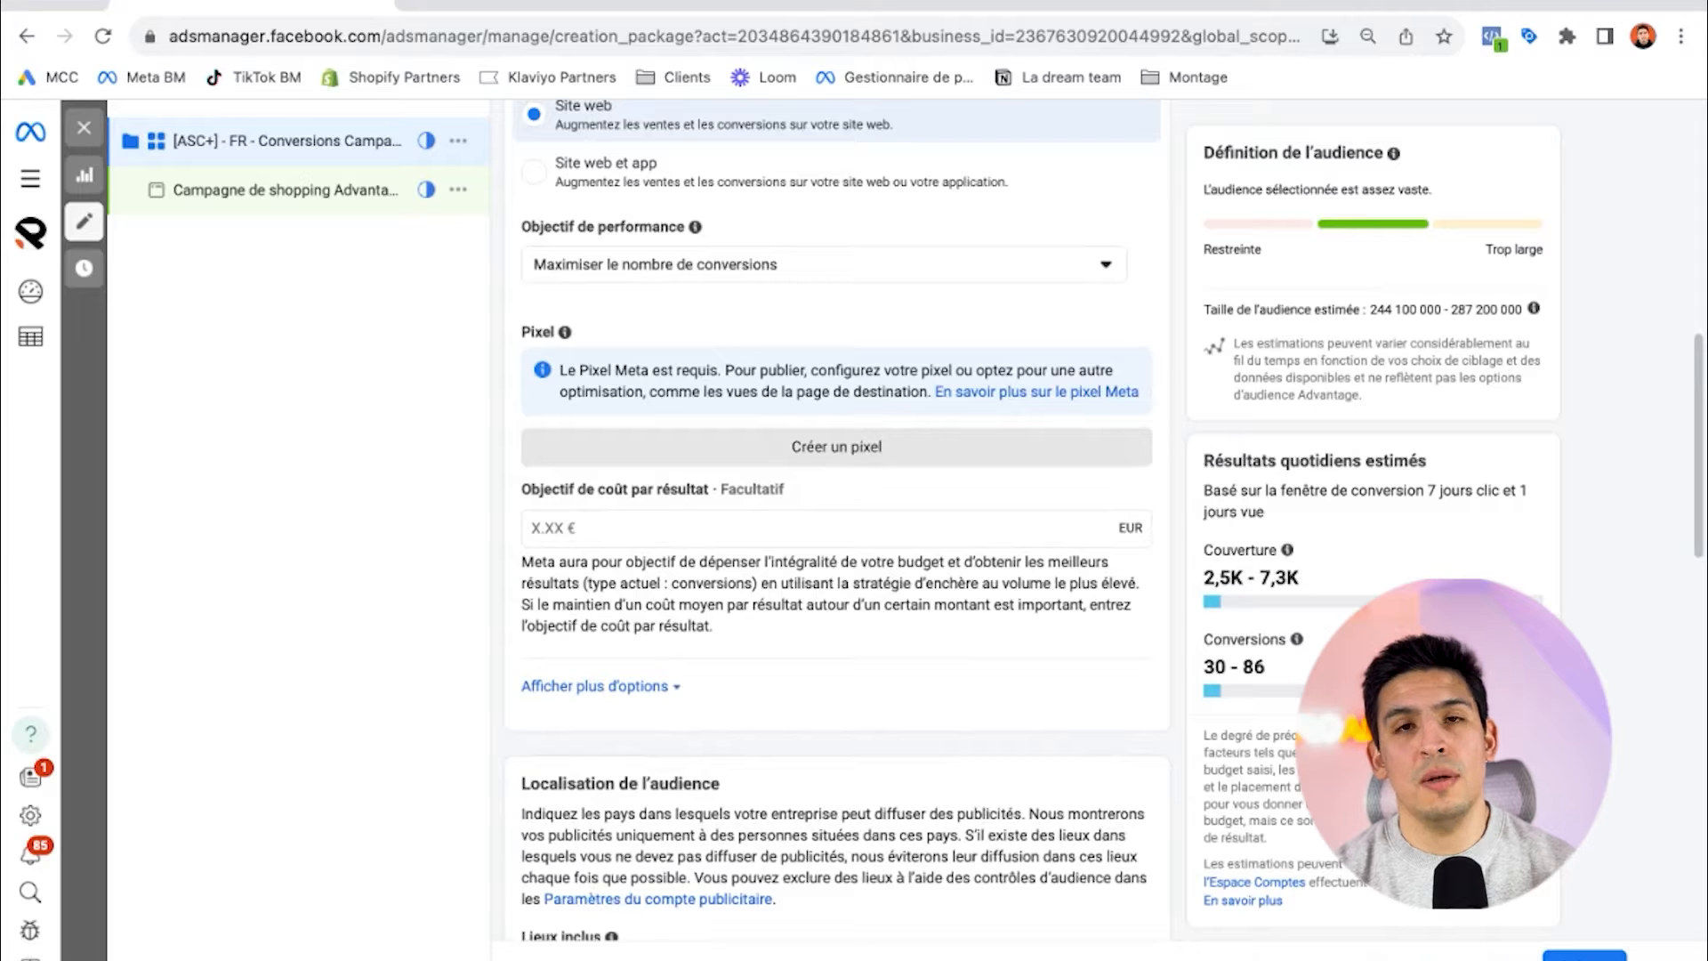
pyautogui.scroll(-1, 722, 387)
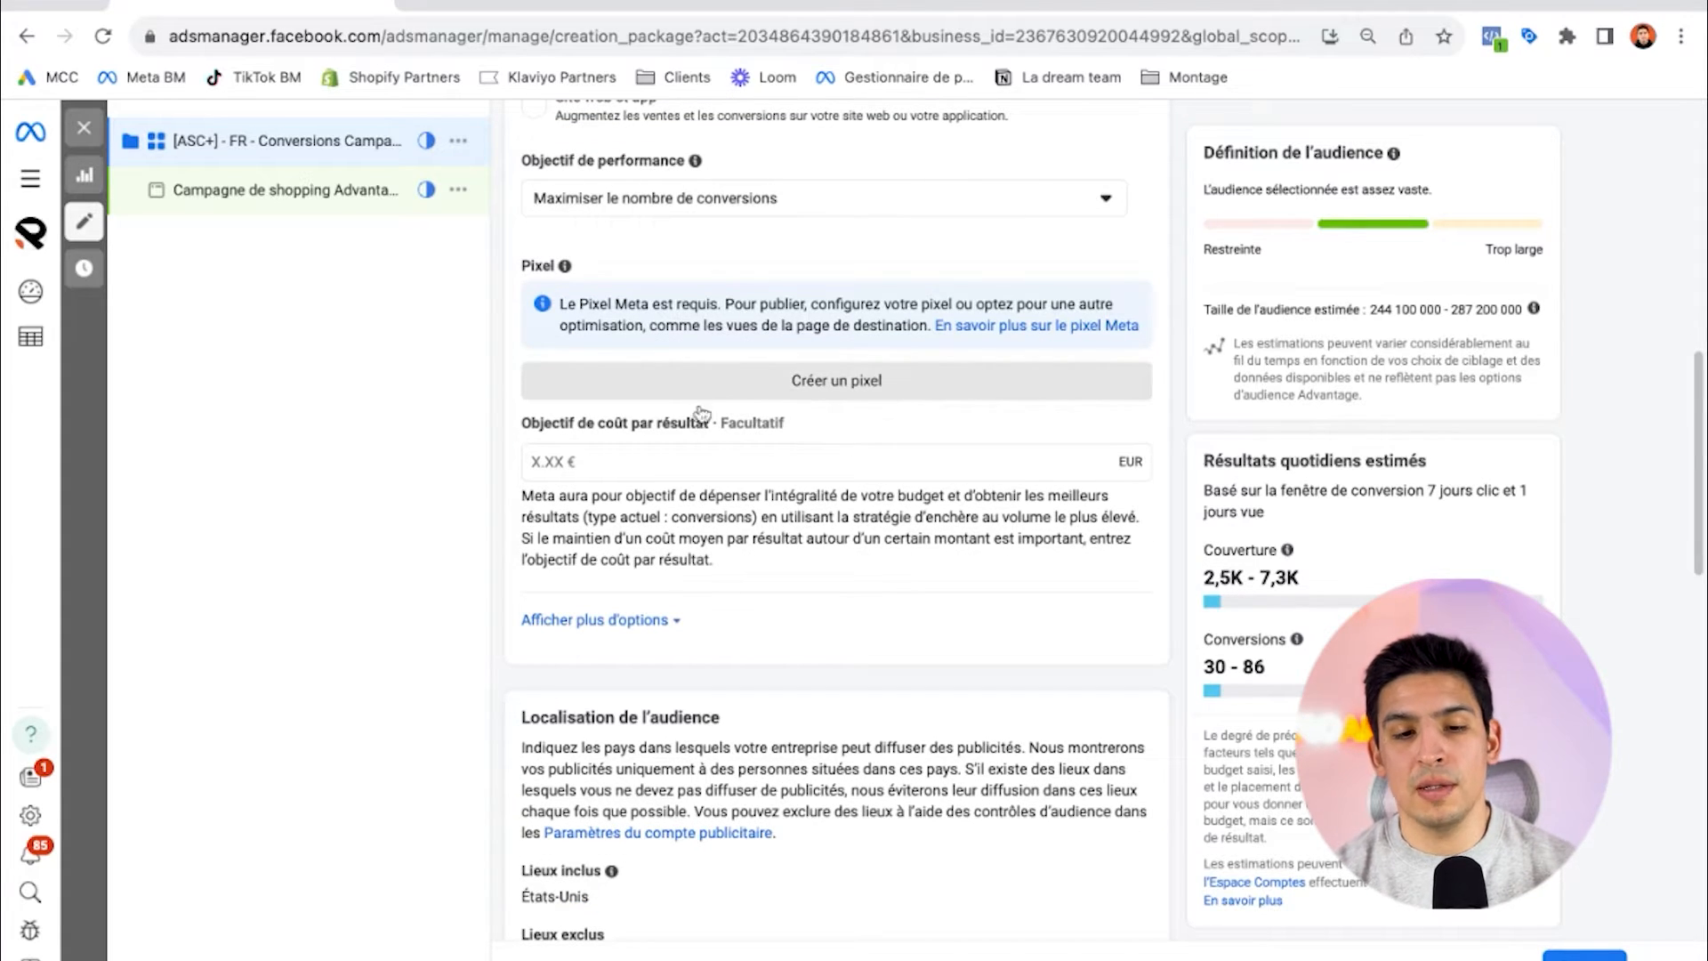
pyautogui.click(640, 422)
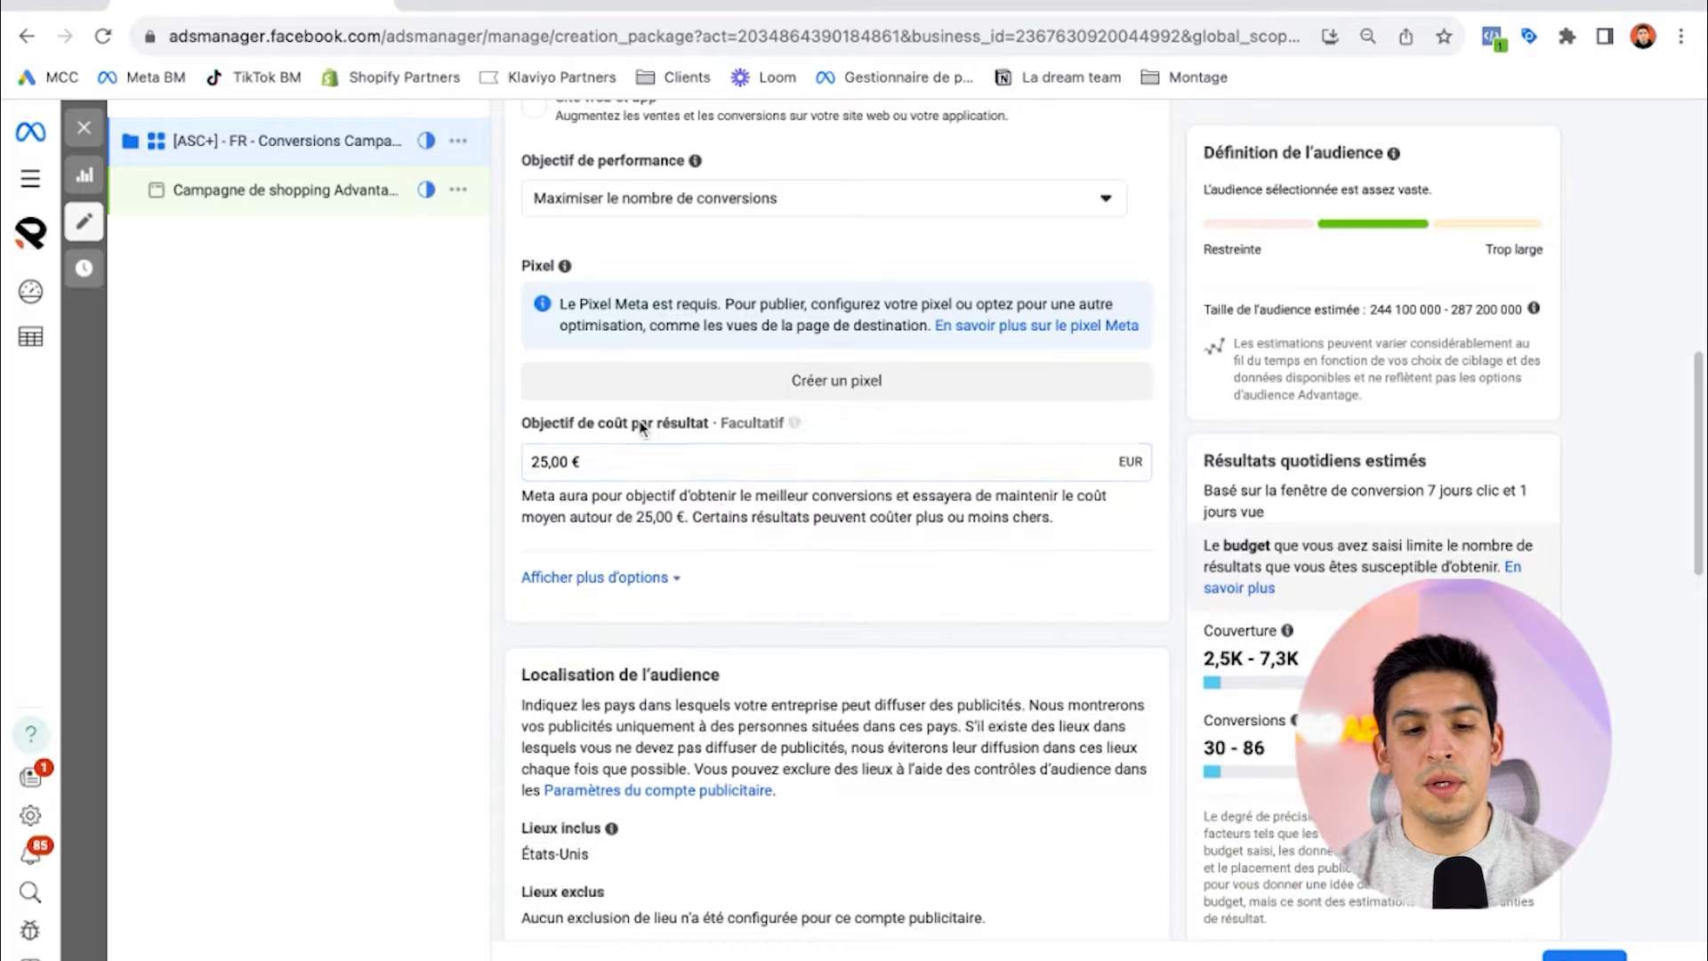
pyautogui.scroll(-1, 640, 422)
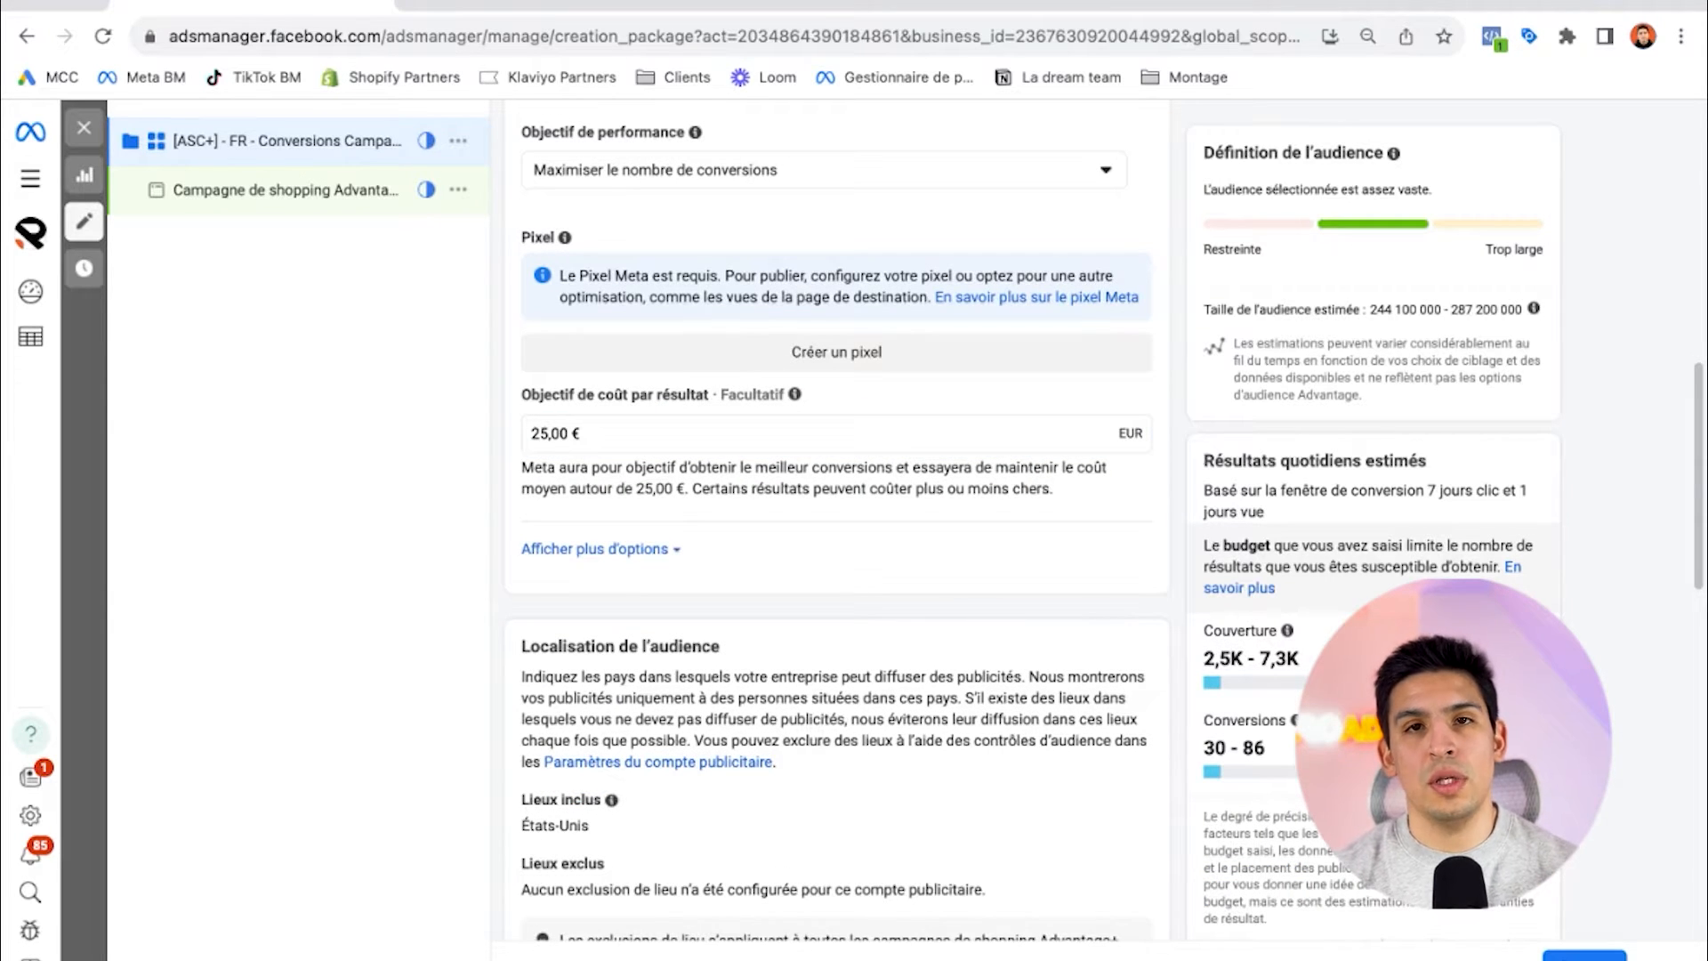
pyautogui.click(622, 437)
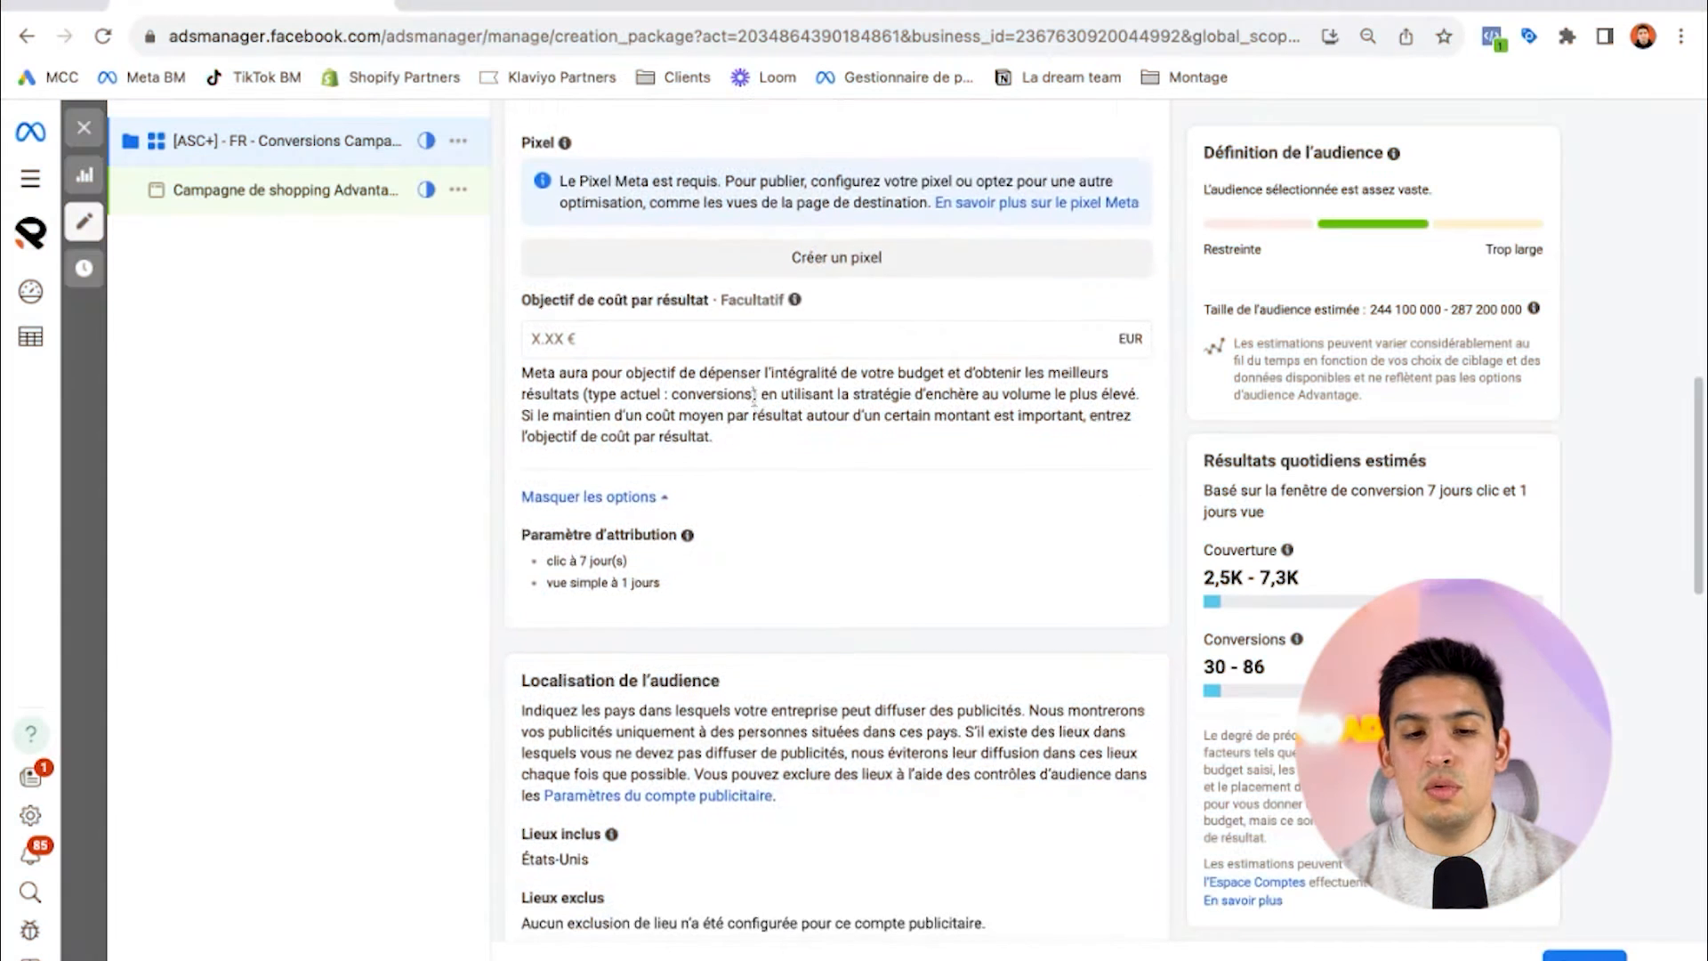
# Step: Replace États-Unis with France in the audience's included locations
pyautogui.scroll(-2, 754, 398)
pyautogui.scroll(-4, 769, 390)
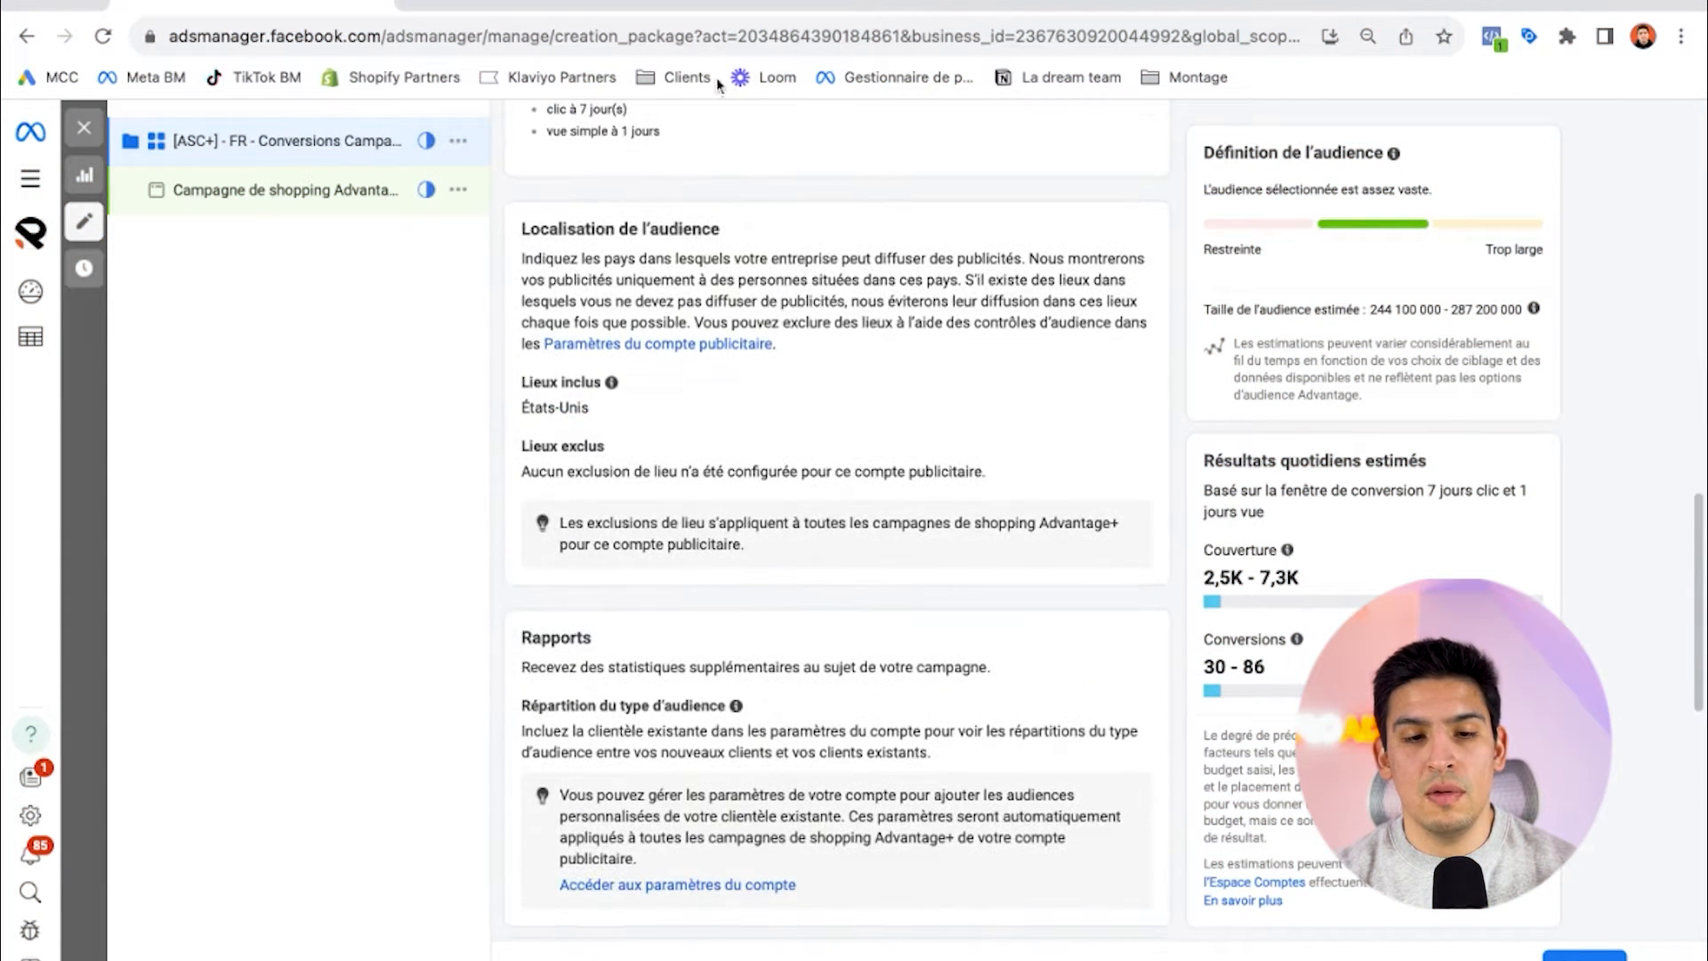
pyautogui.scroll(-1, 709, 213)
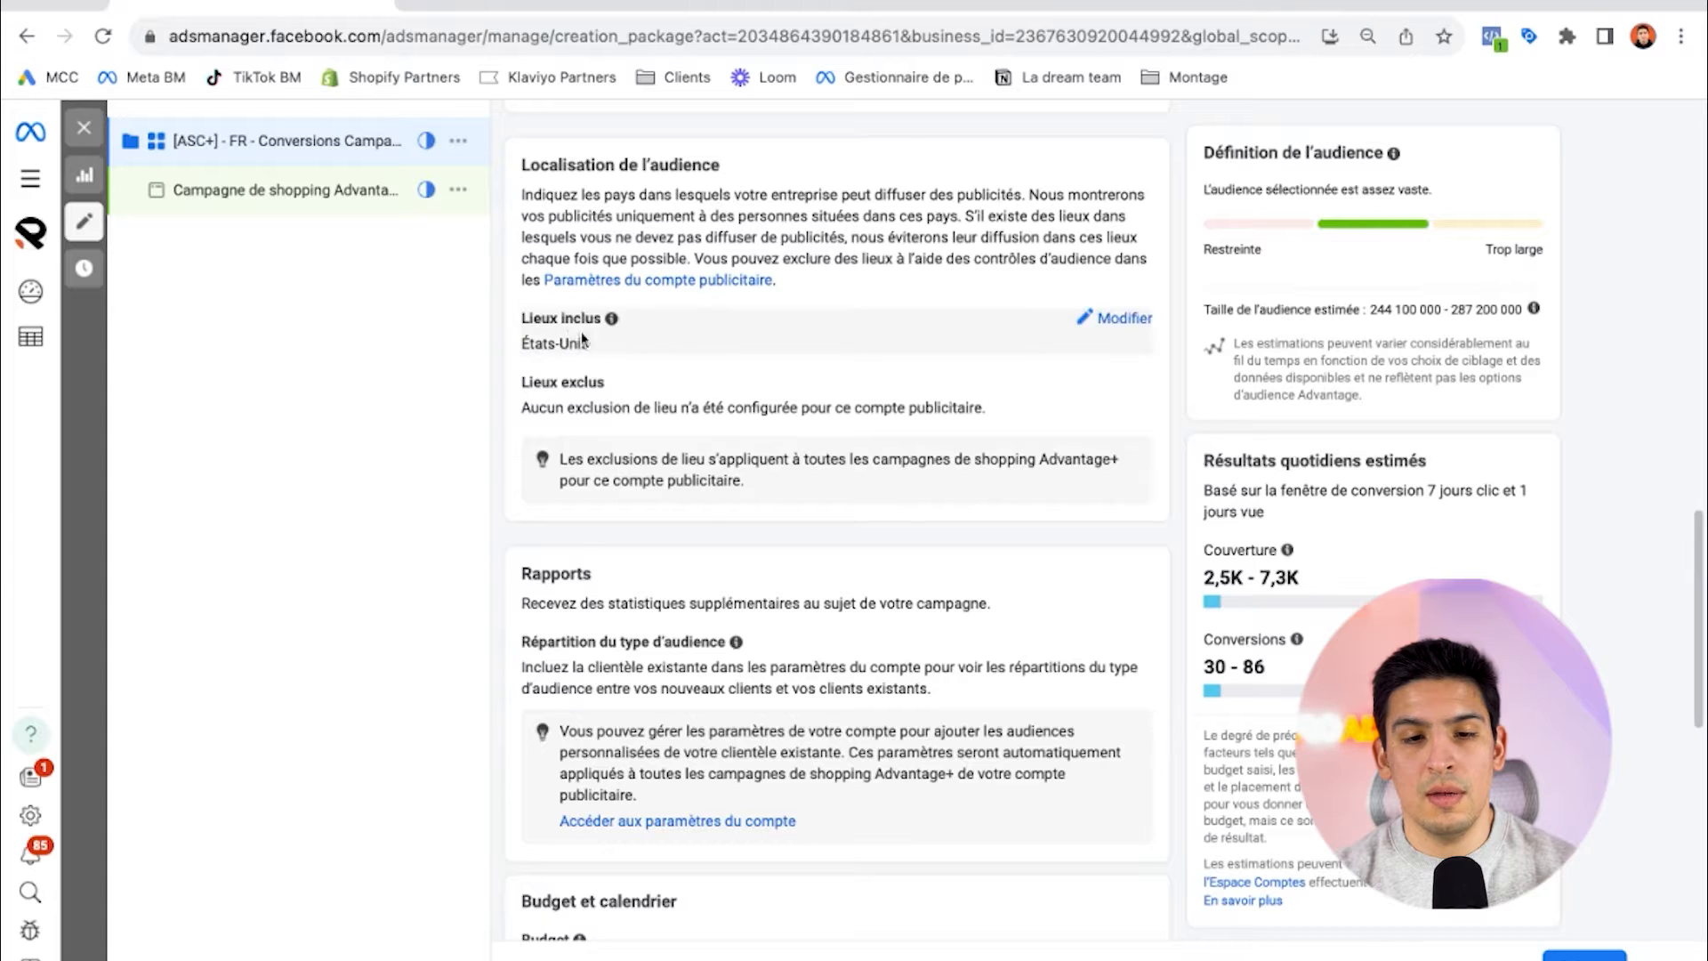
pyautogui.click(1116, 322)
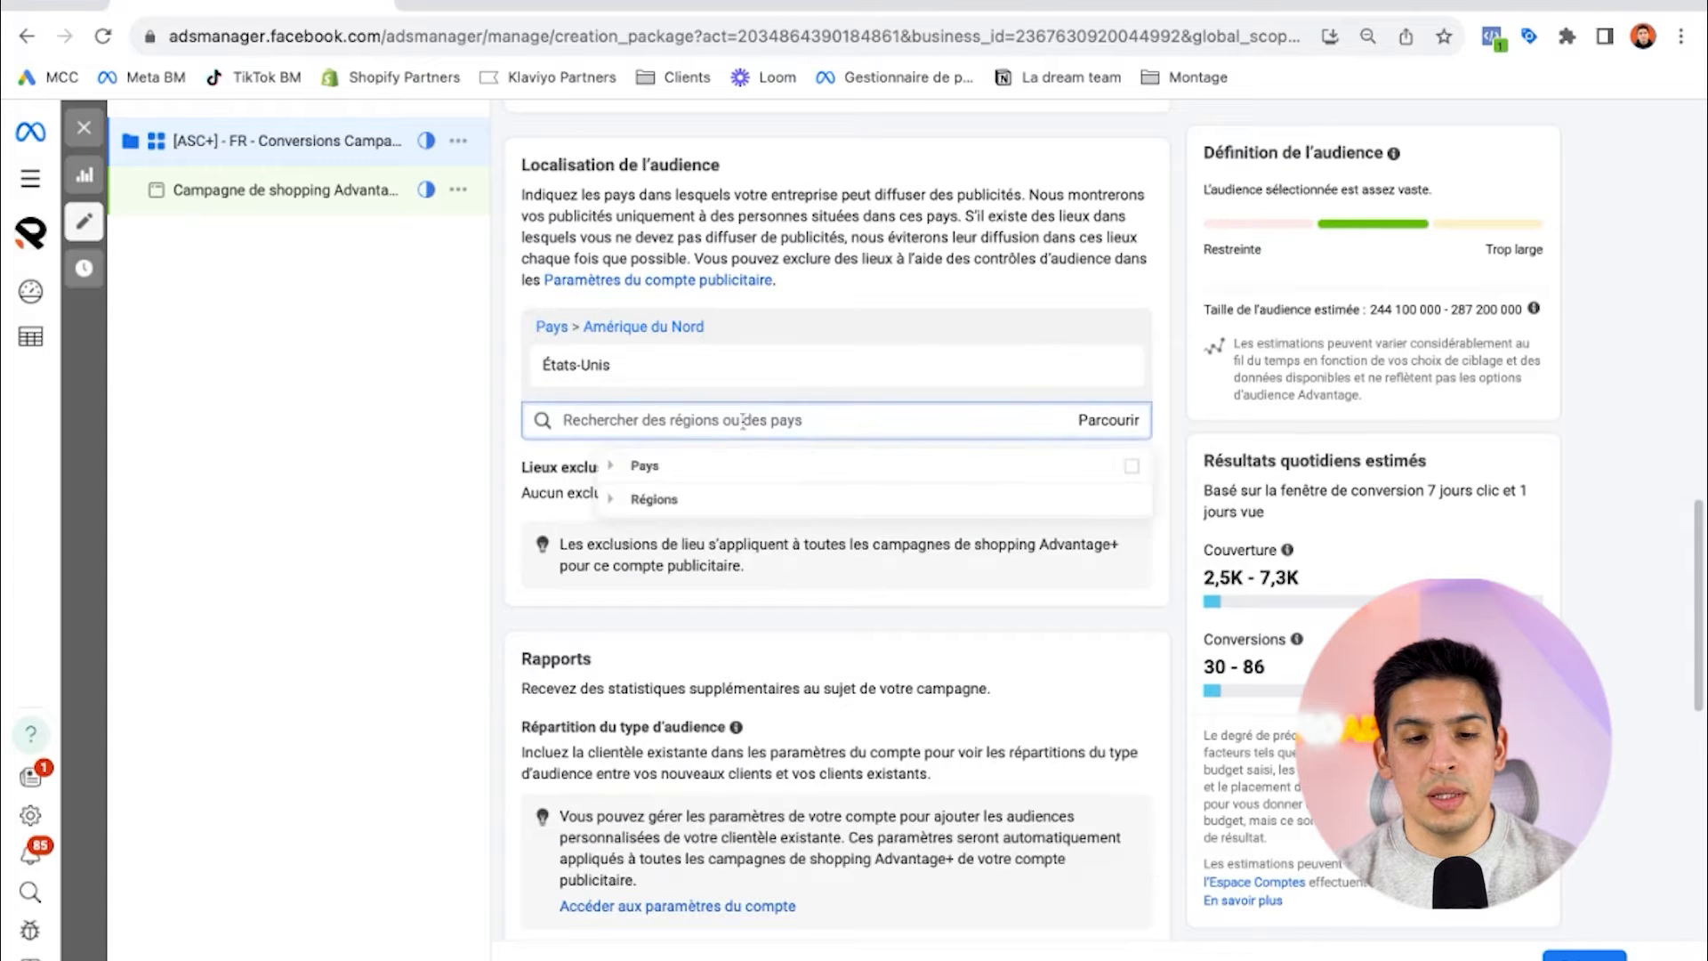
pyautogui.click(644, 468)
pyautogui.click(652, 471)
pyautogui.click(631, 501)
pyautogui.click(631, 501)
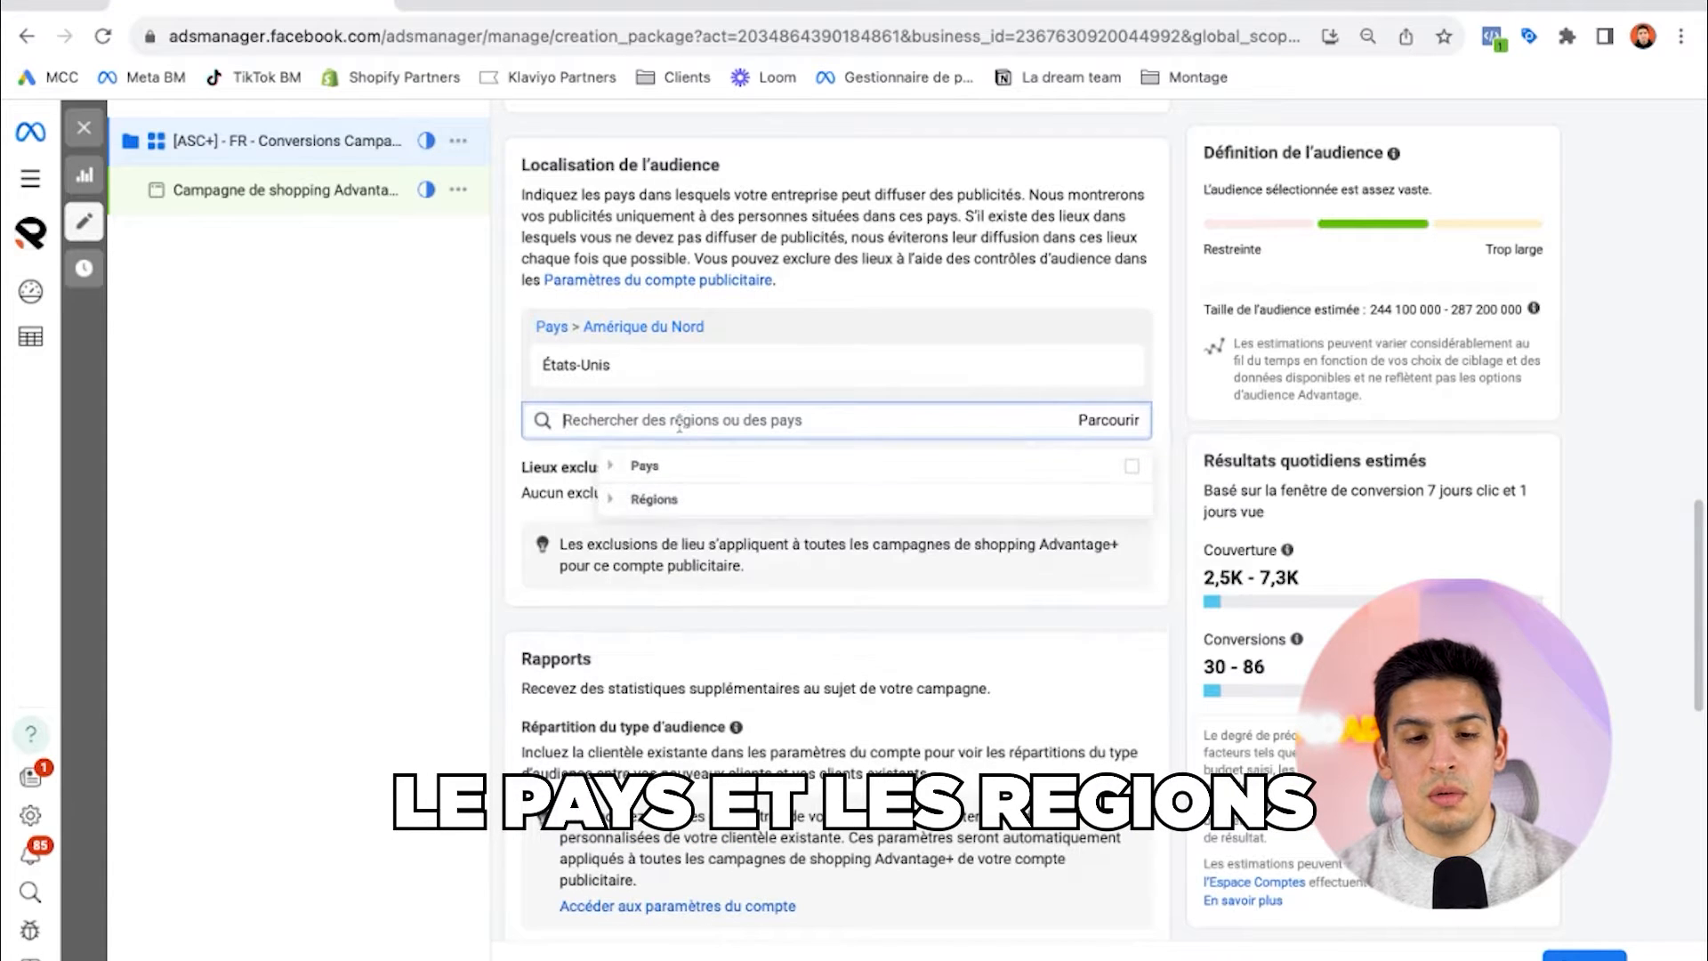
pyautogui.write('france')
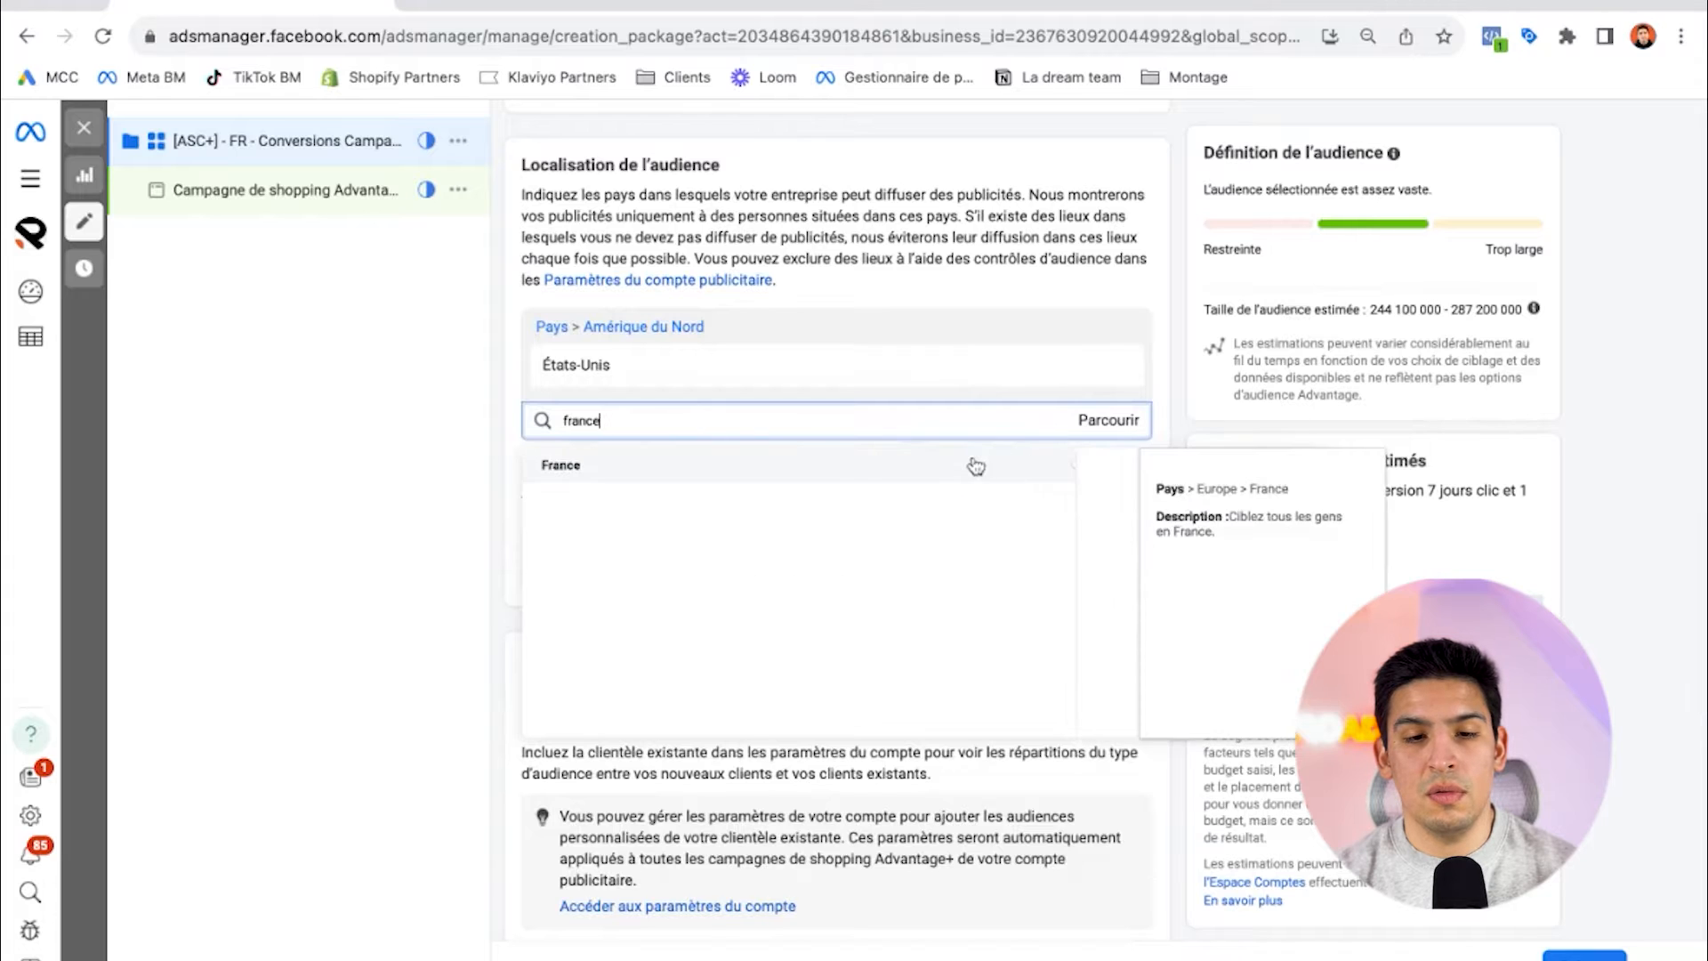
pyautogui.click(972, 463)
pyautogui.click(1114, 365)
# Step: Check the estimated audience size for France and the excluded locations setting
pyautogui.scroll(-1, 863, 377)
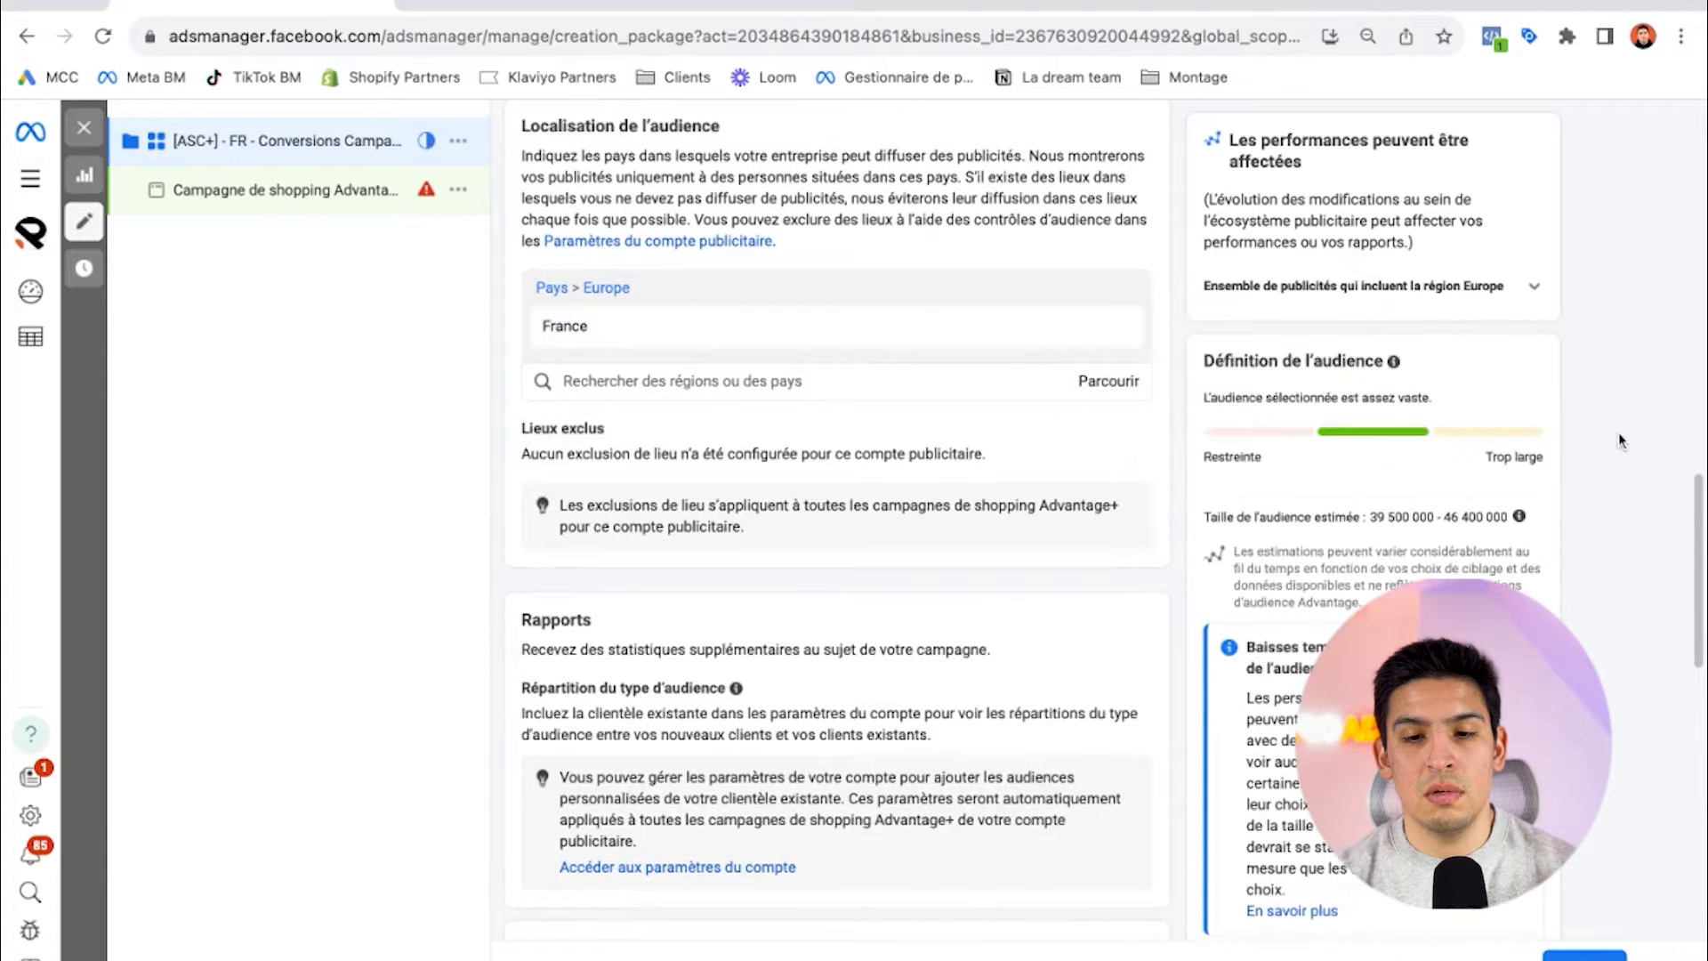
pyautogui.moveTo(1390, 517); pyautogui.dragTo(1503, 518)
pyautogui.click(1444, 519)
pyautogui.scroll(-5, 846, 338)
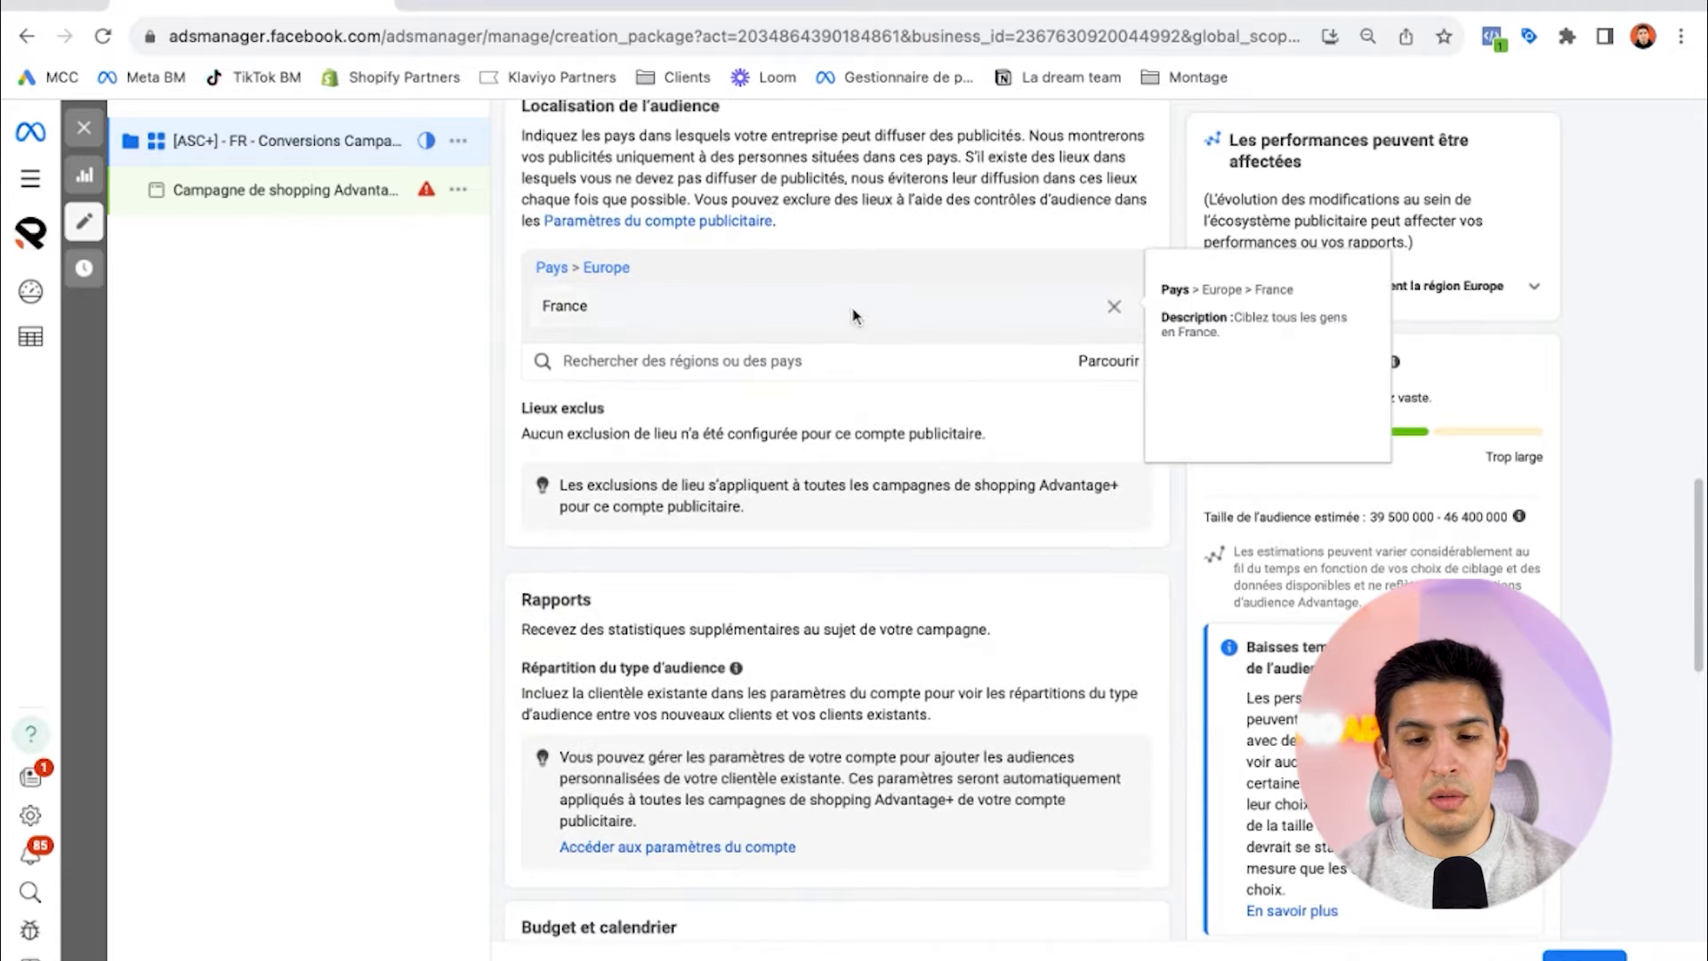
pyautogui.scroll(2, 864, 596)
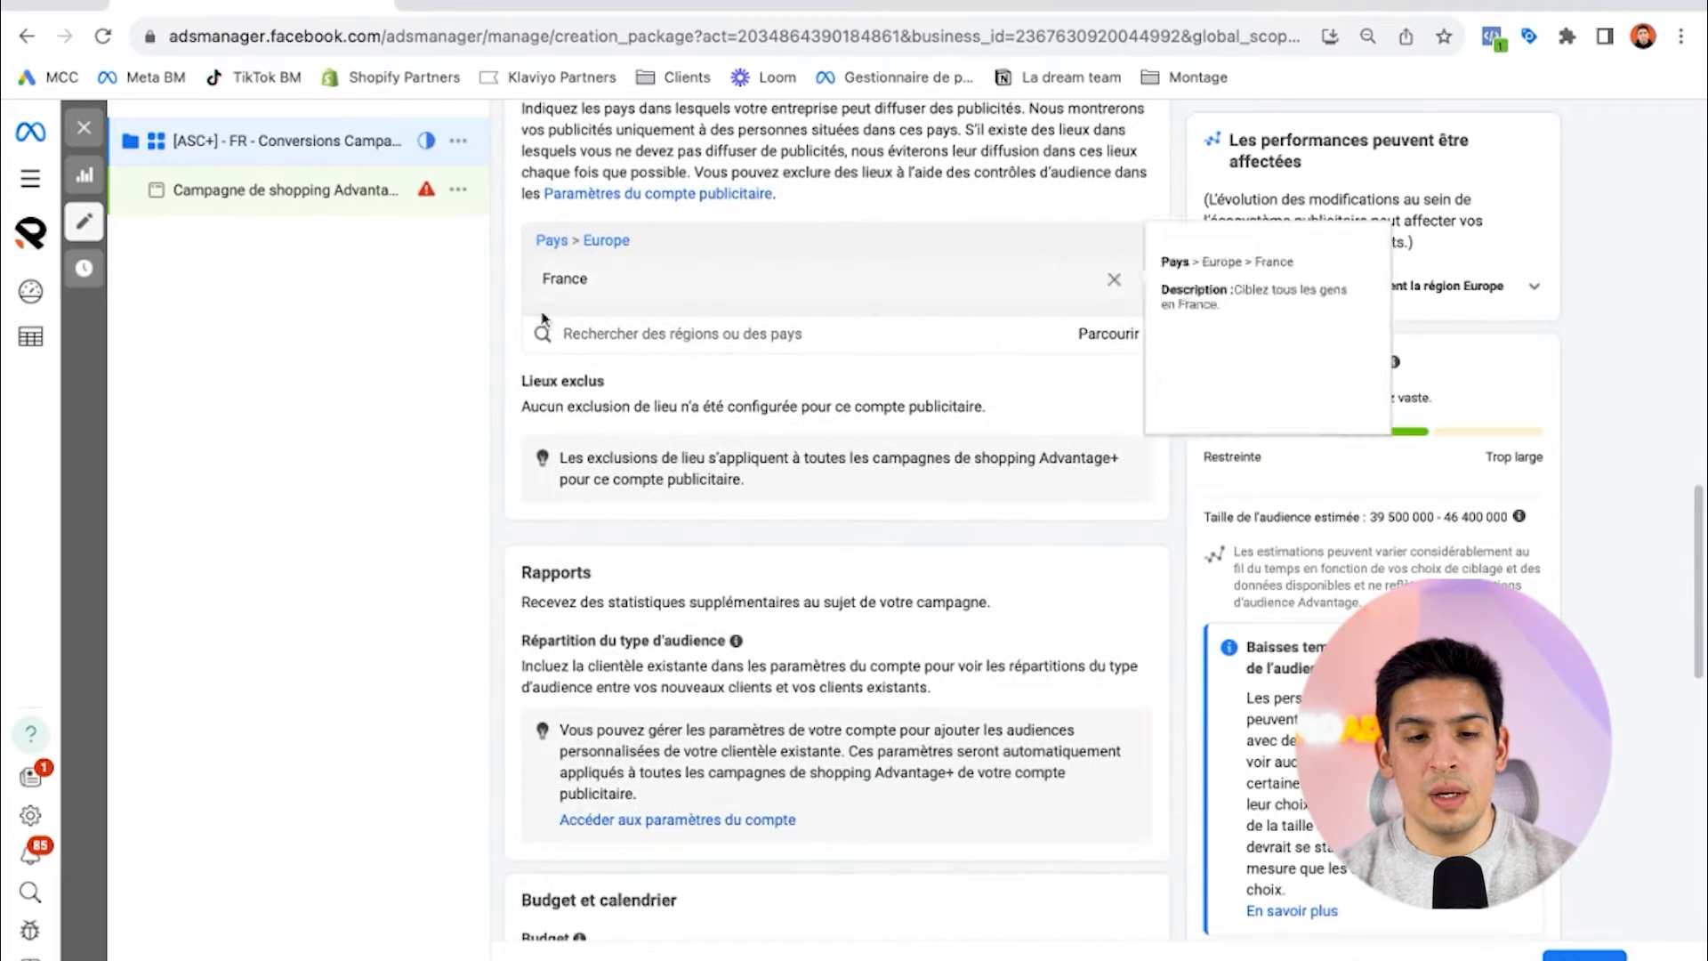
pyautogui.moveTo(535, 369); pyautogui.dragTo(504, 368)
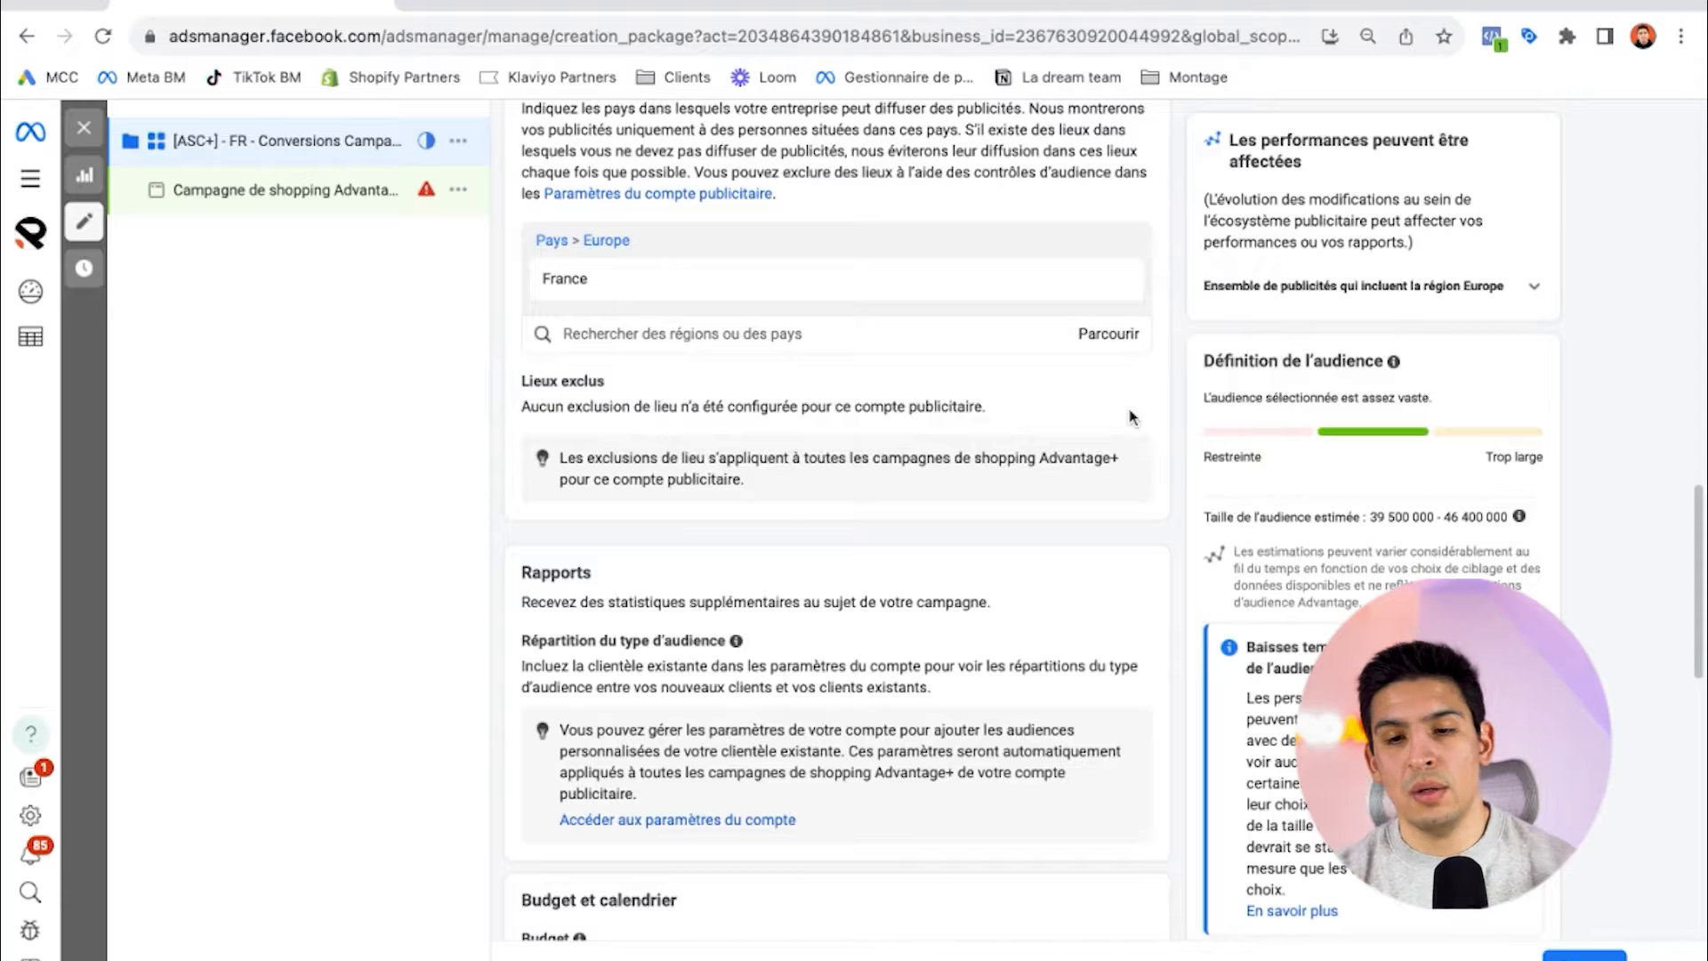
# Step: Read the Rapports section on the breakdown between new and existing customers
pyautogui.scroll(-1, 766, 435)
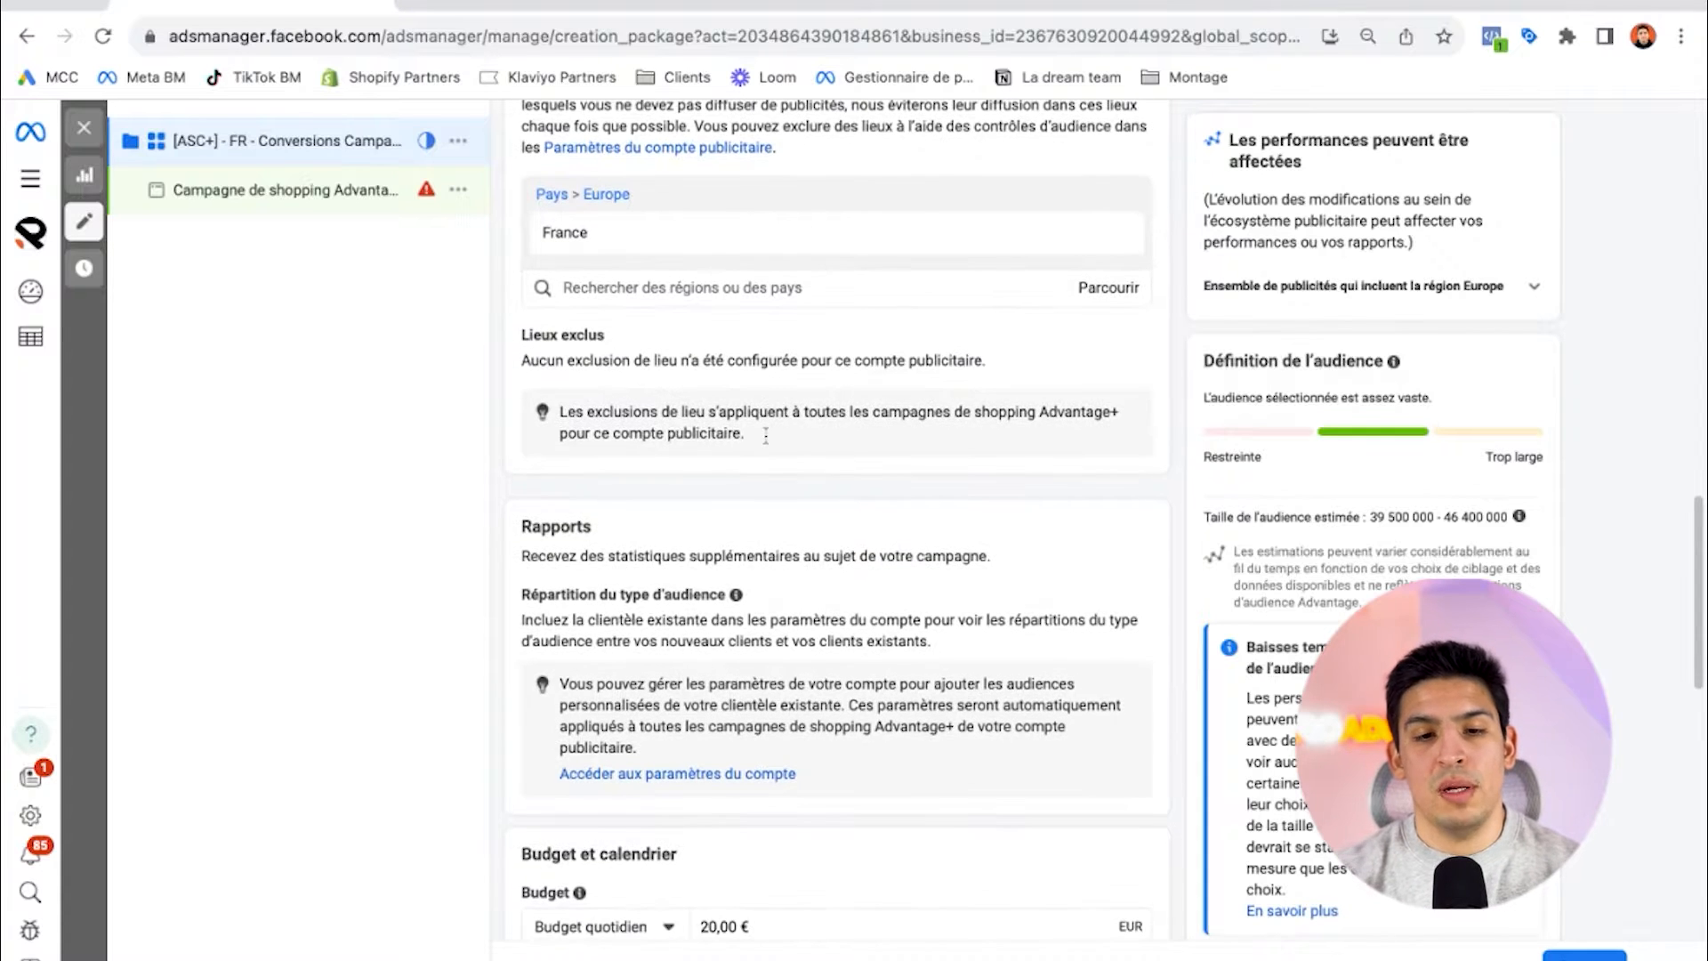
pyautogui.scroll(-3, 766, 435)
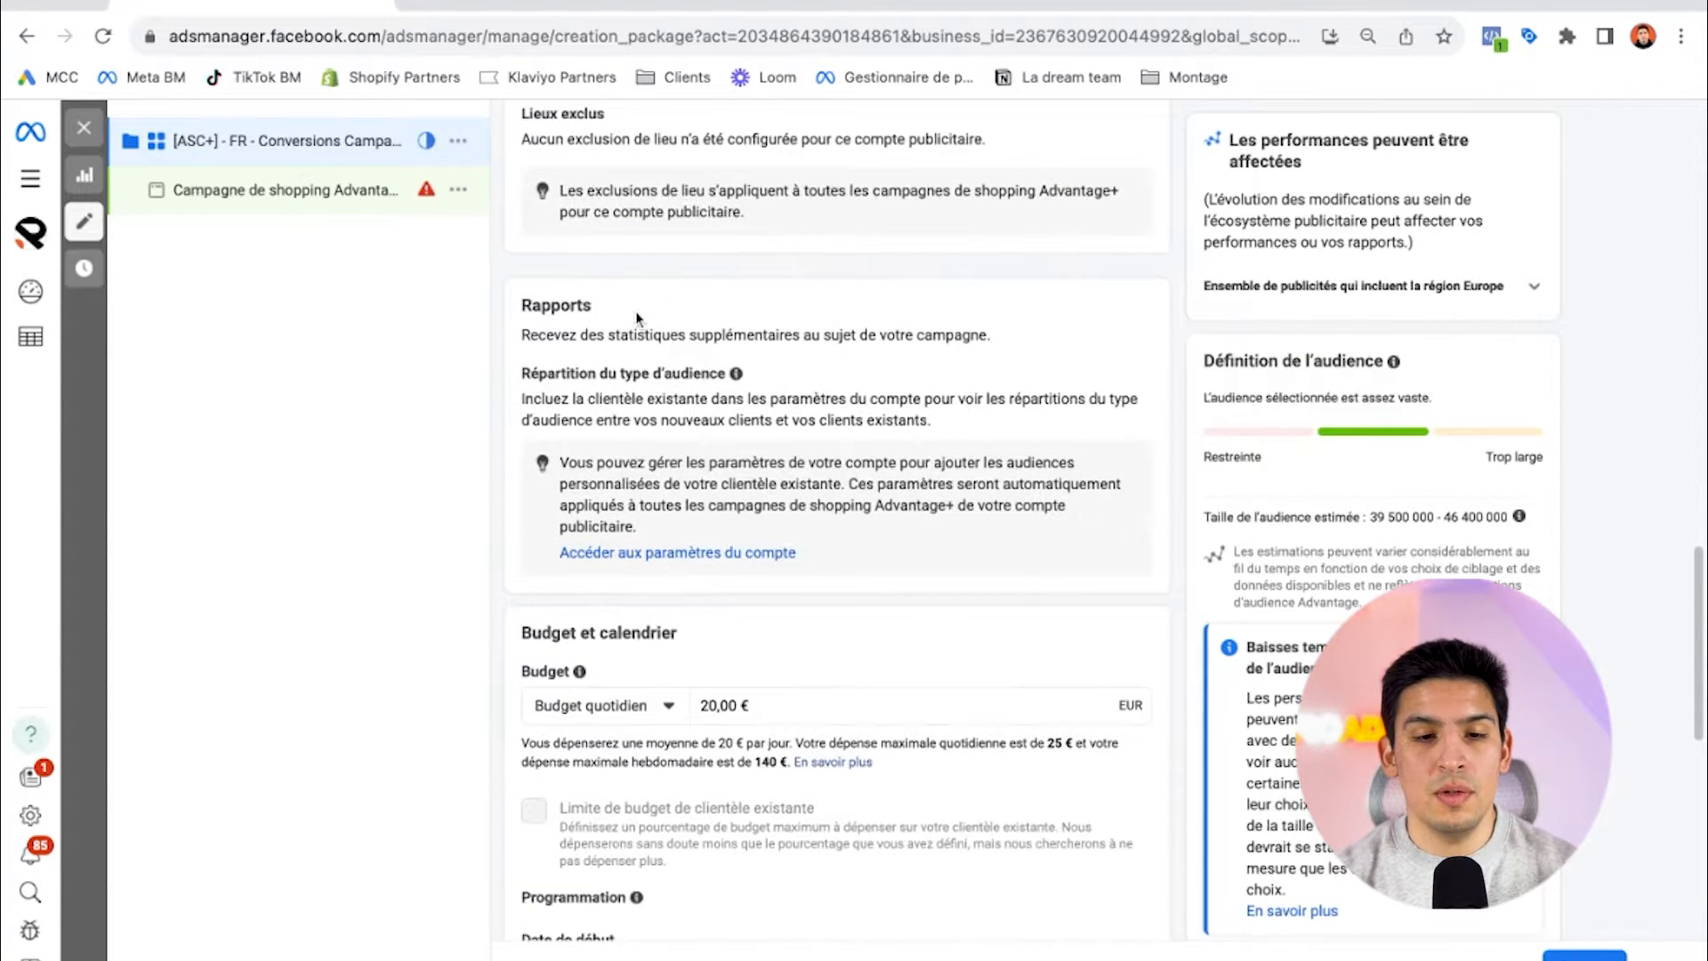
pyautogui.scroll(-1, 781, 311)
pyautogui.moveTo(579, 321); pyautogui.dragTo(851, 405)
pyautogui.click(804, 438)
pyautogui.scroll(-1, 724, 426)
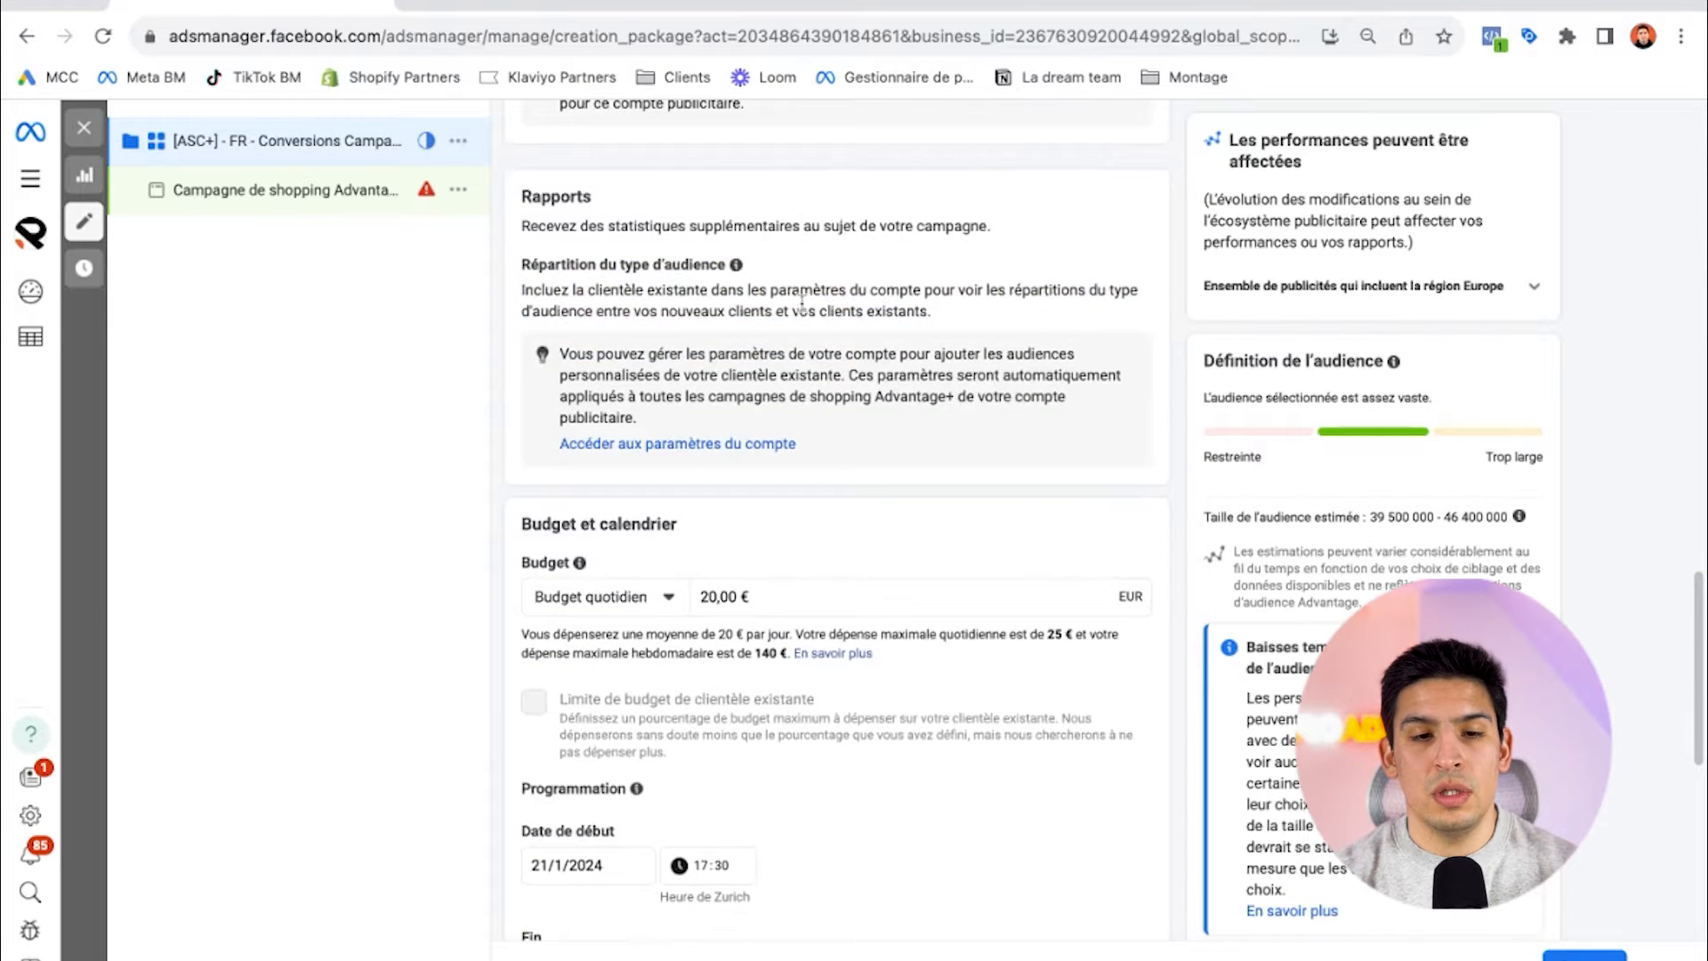
# Step: Try the Budget global type in place of the daily budget in the Budget et calendrier section
pyautogui.scroll(-5, 802, 301)
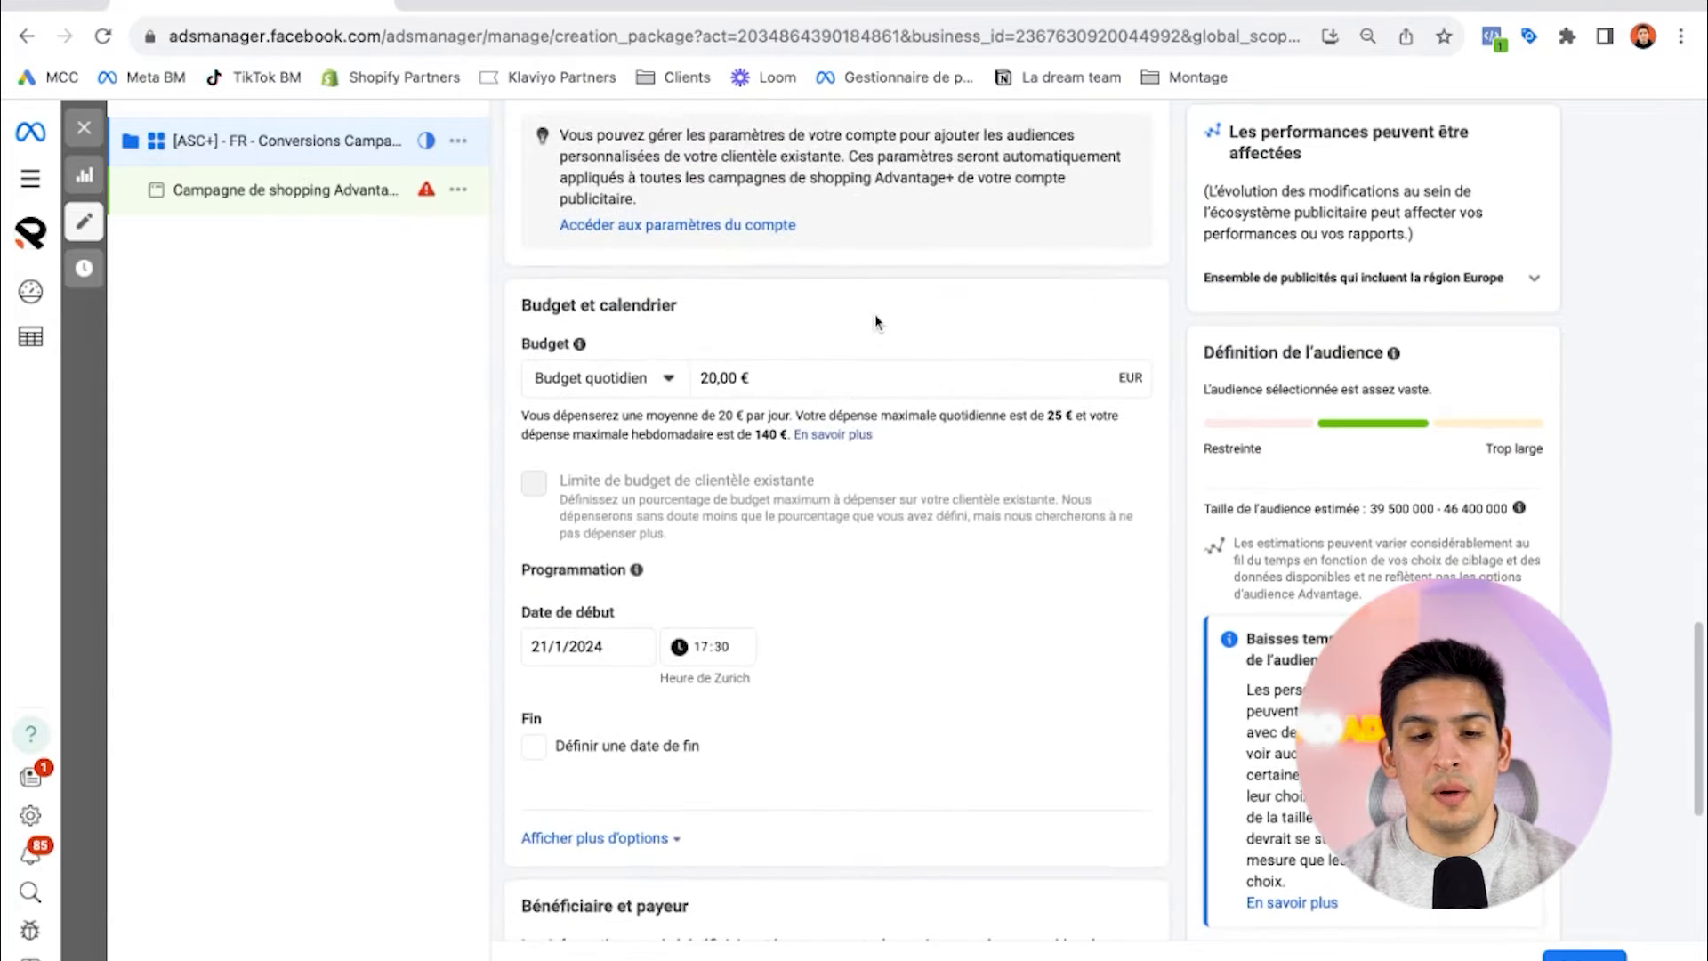
pyautogui.scroll(-1, 845, 320)
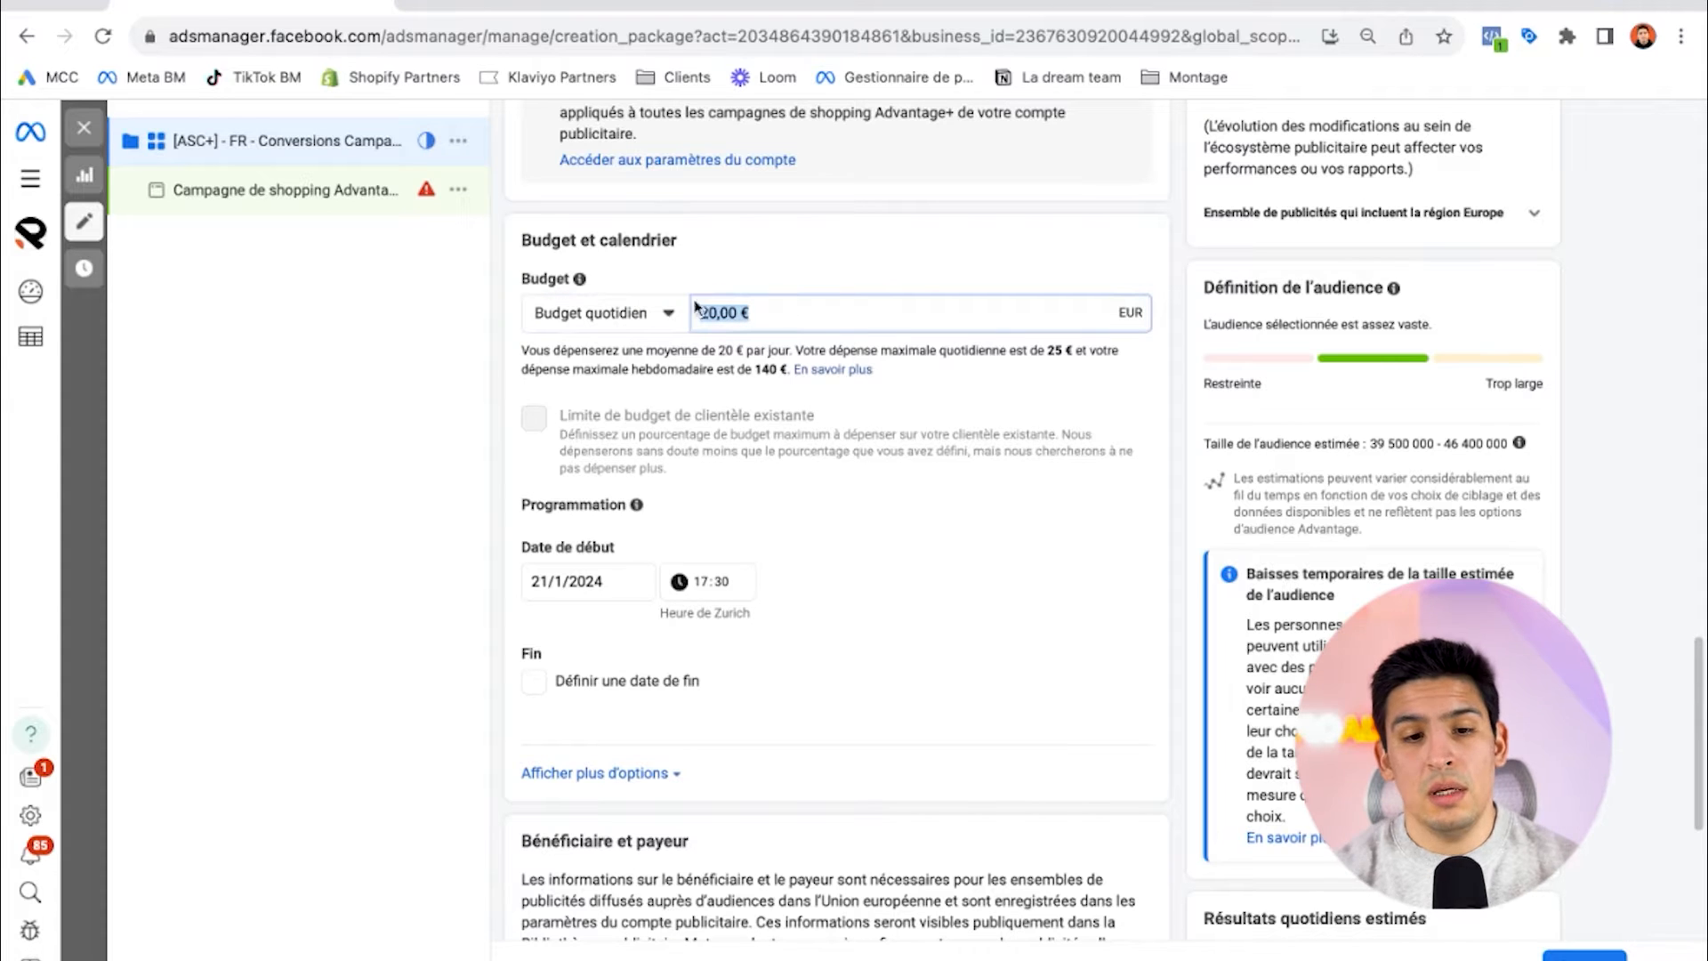
pyautogui.click(637, 322)
pyautogui.click(636, 398)
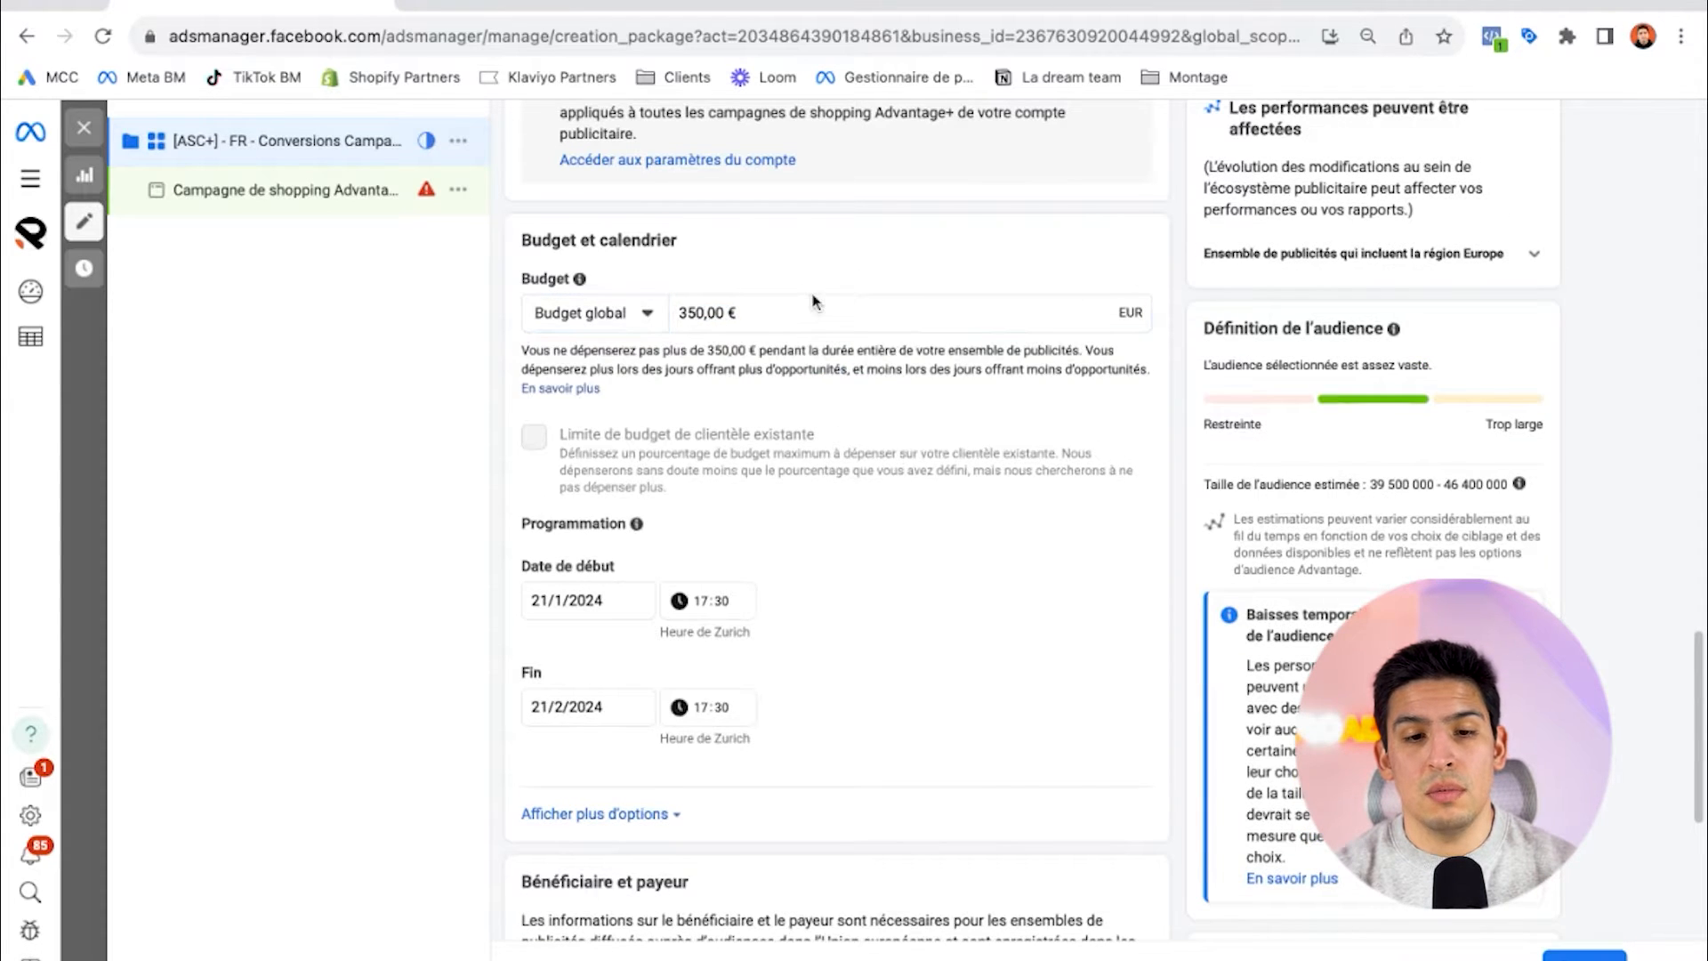
pyautogui.scroll(-1, 828, 294)
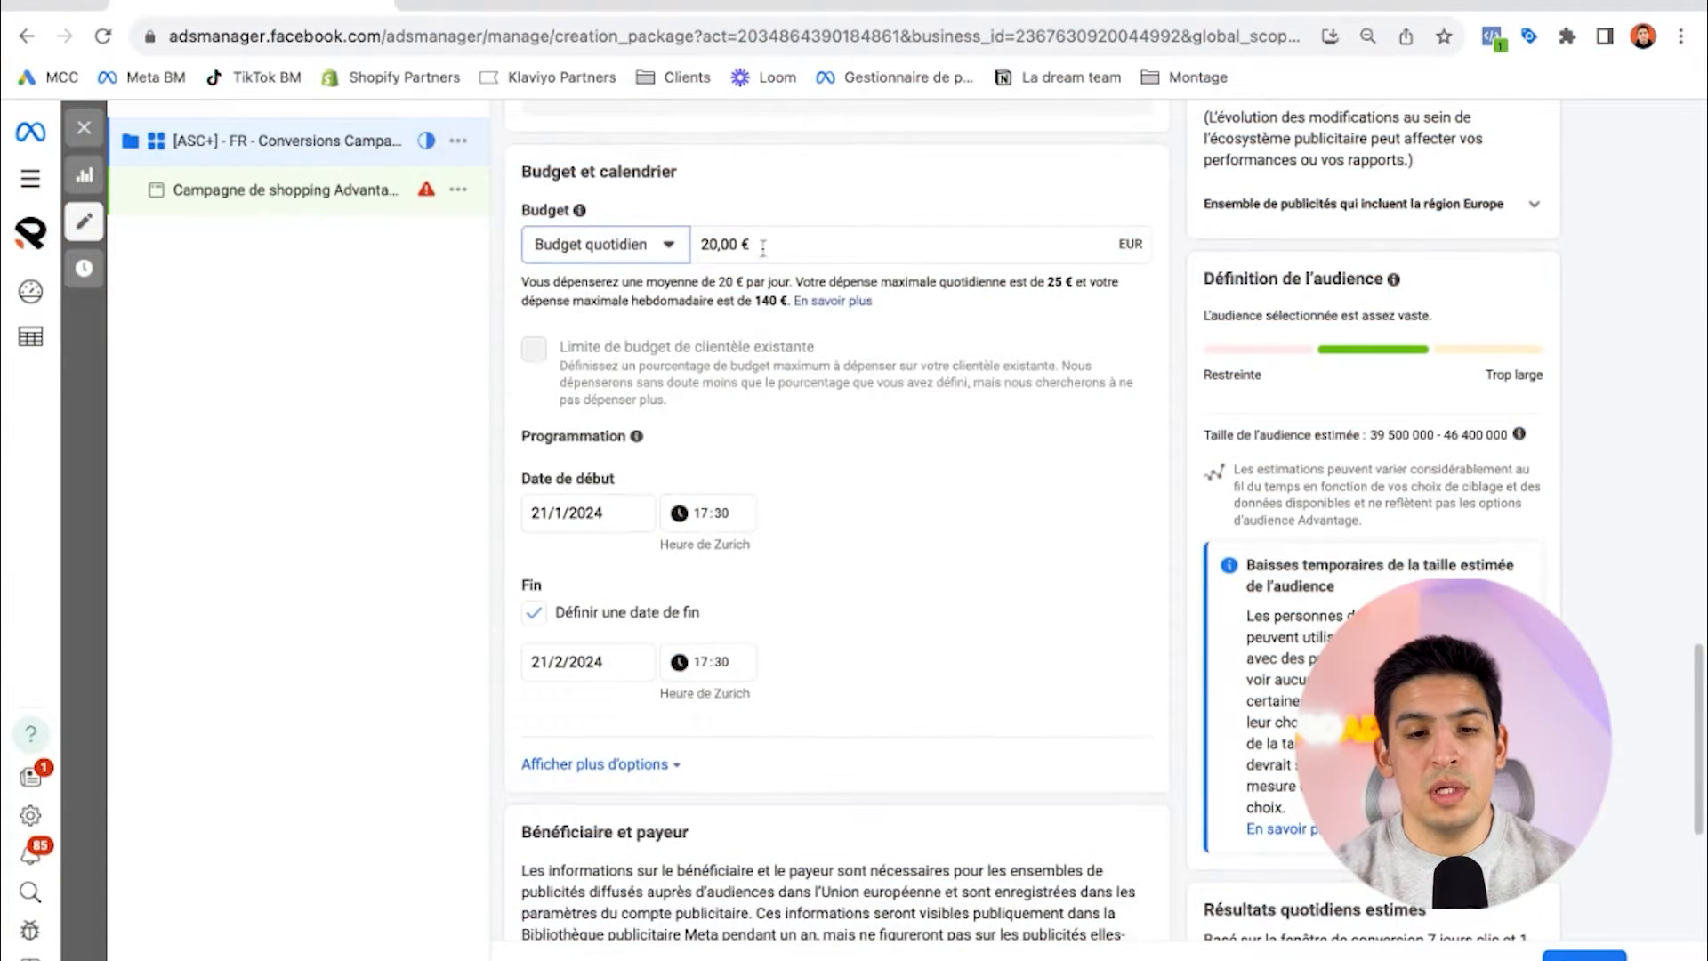
# Step: Set the campaign's daily budget to 100,00 €
pyautogui.scroll(-1, 850, 210)
pyautogui.tripleClick(792, 223)
pyautogui.scroll(-1, 880, 180)
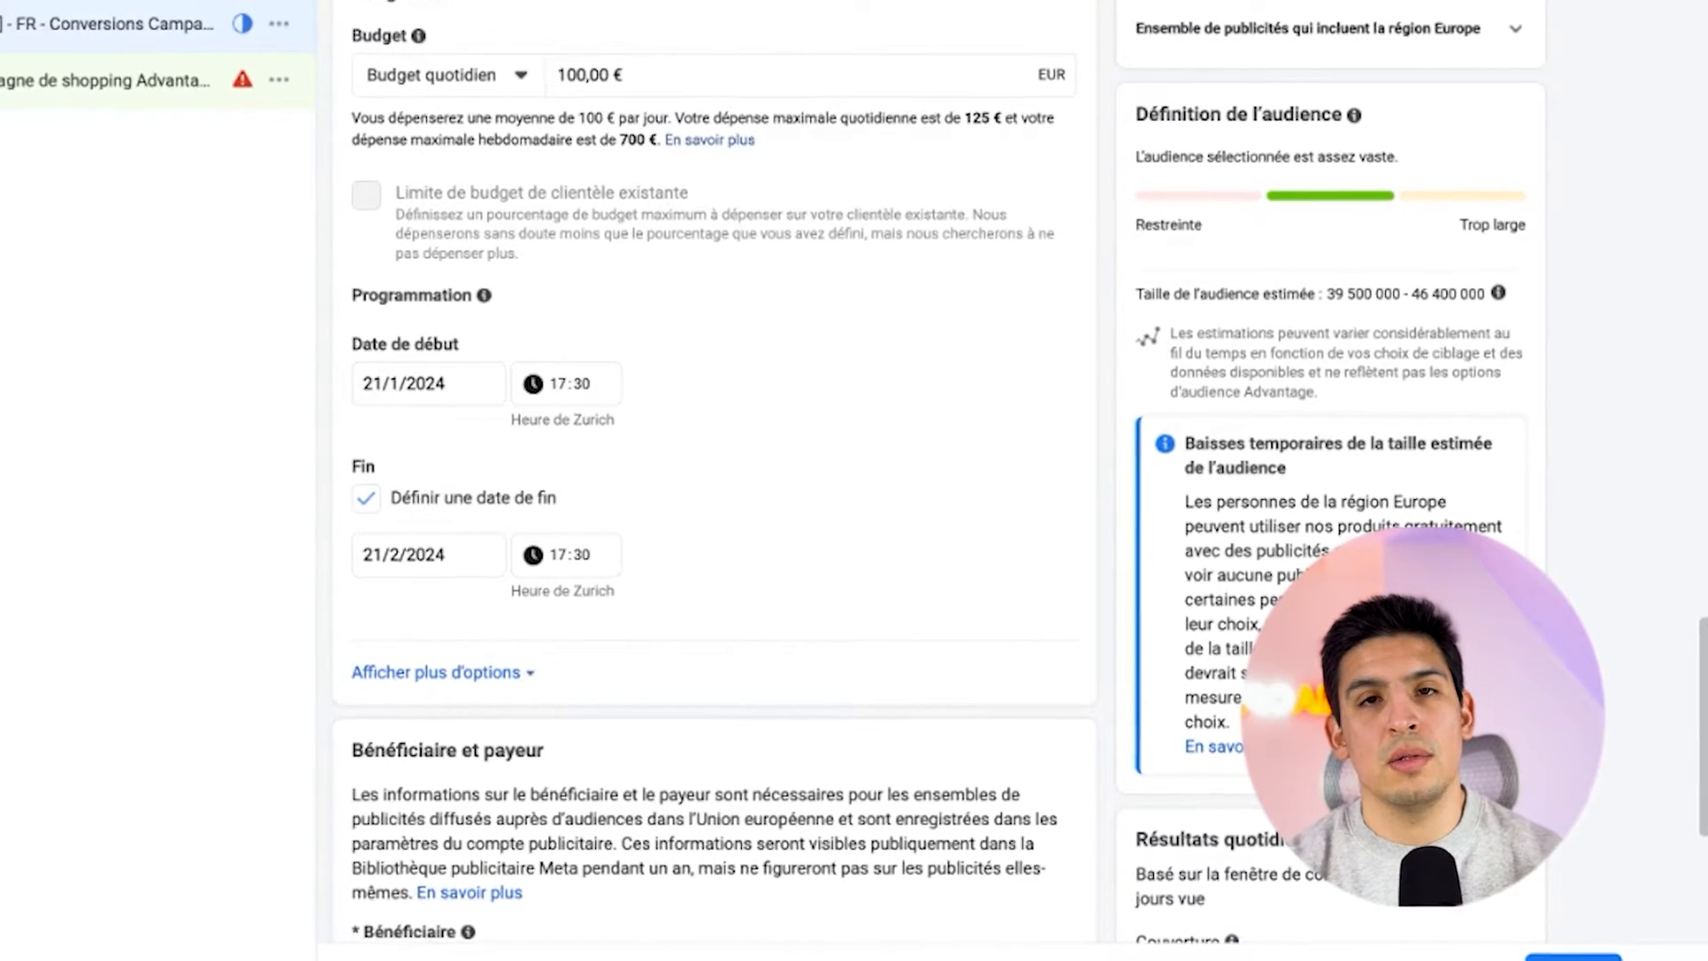
pyautogui.scroll(10, 717, 480)
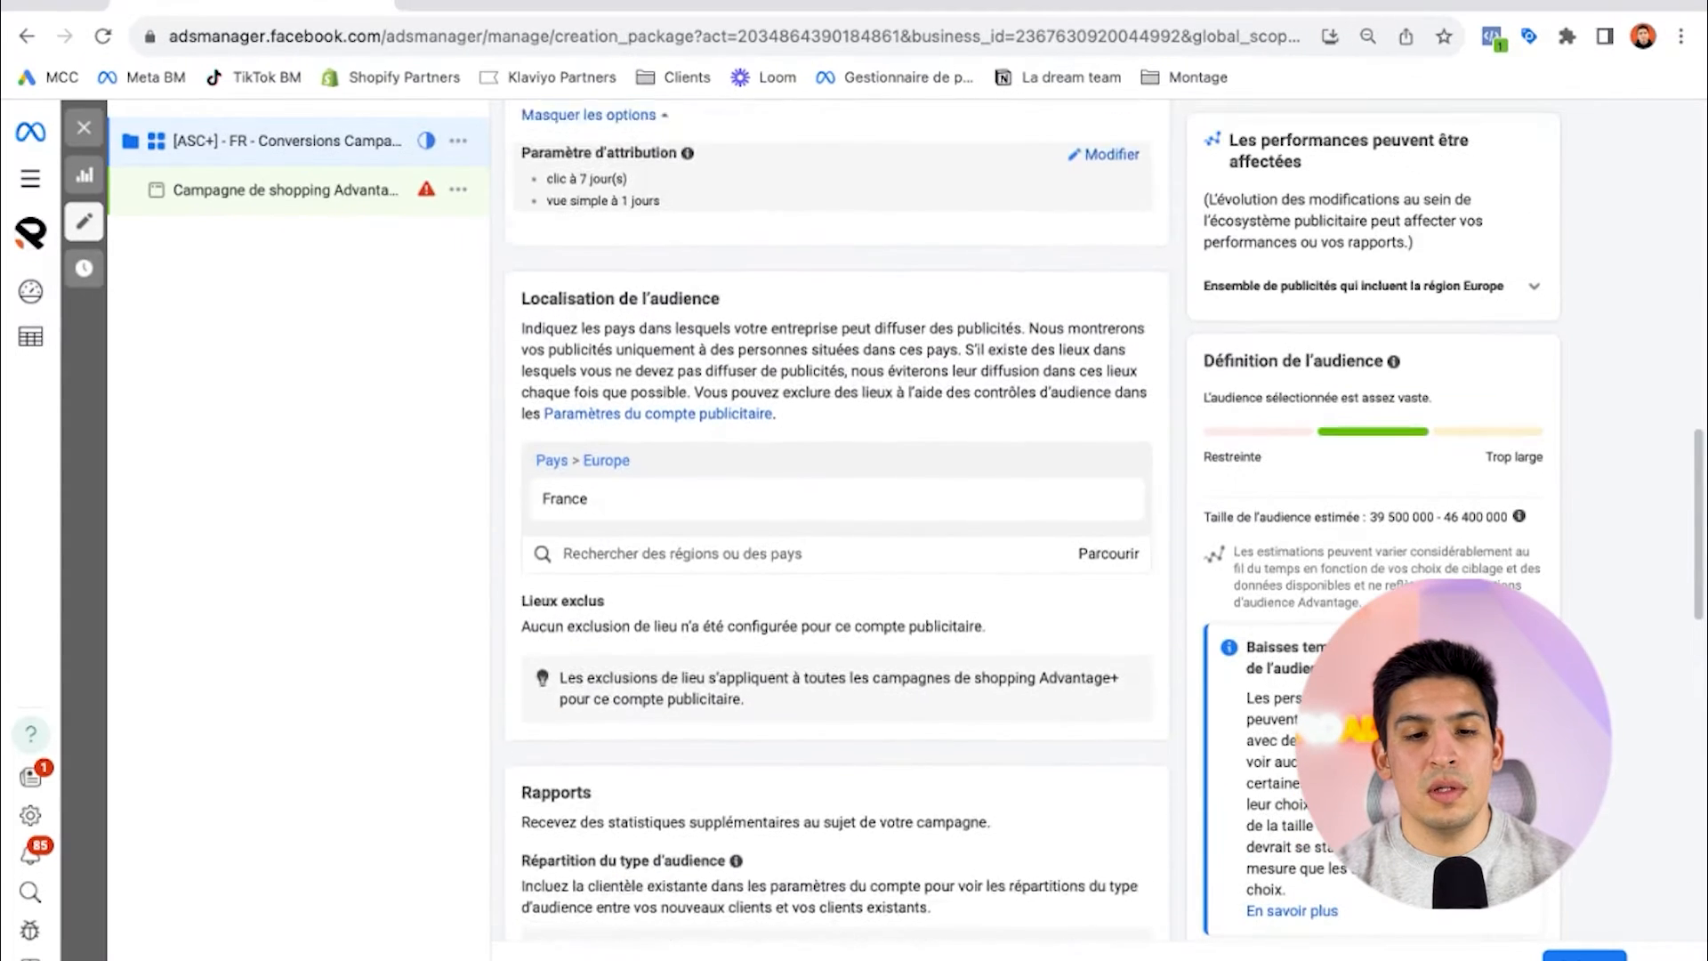
pyautogui.scroll(2, 819, 209)
pyautogui.scroll(-7, 819, 210)
pyautogui.scroll(-3, 820, 209)
pyautogui.click(792, 359)
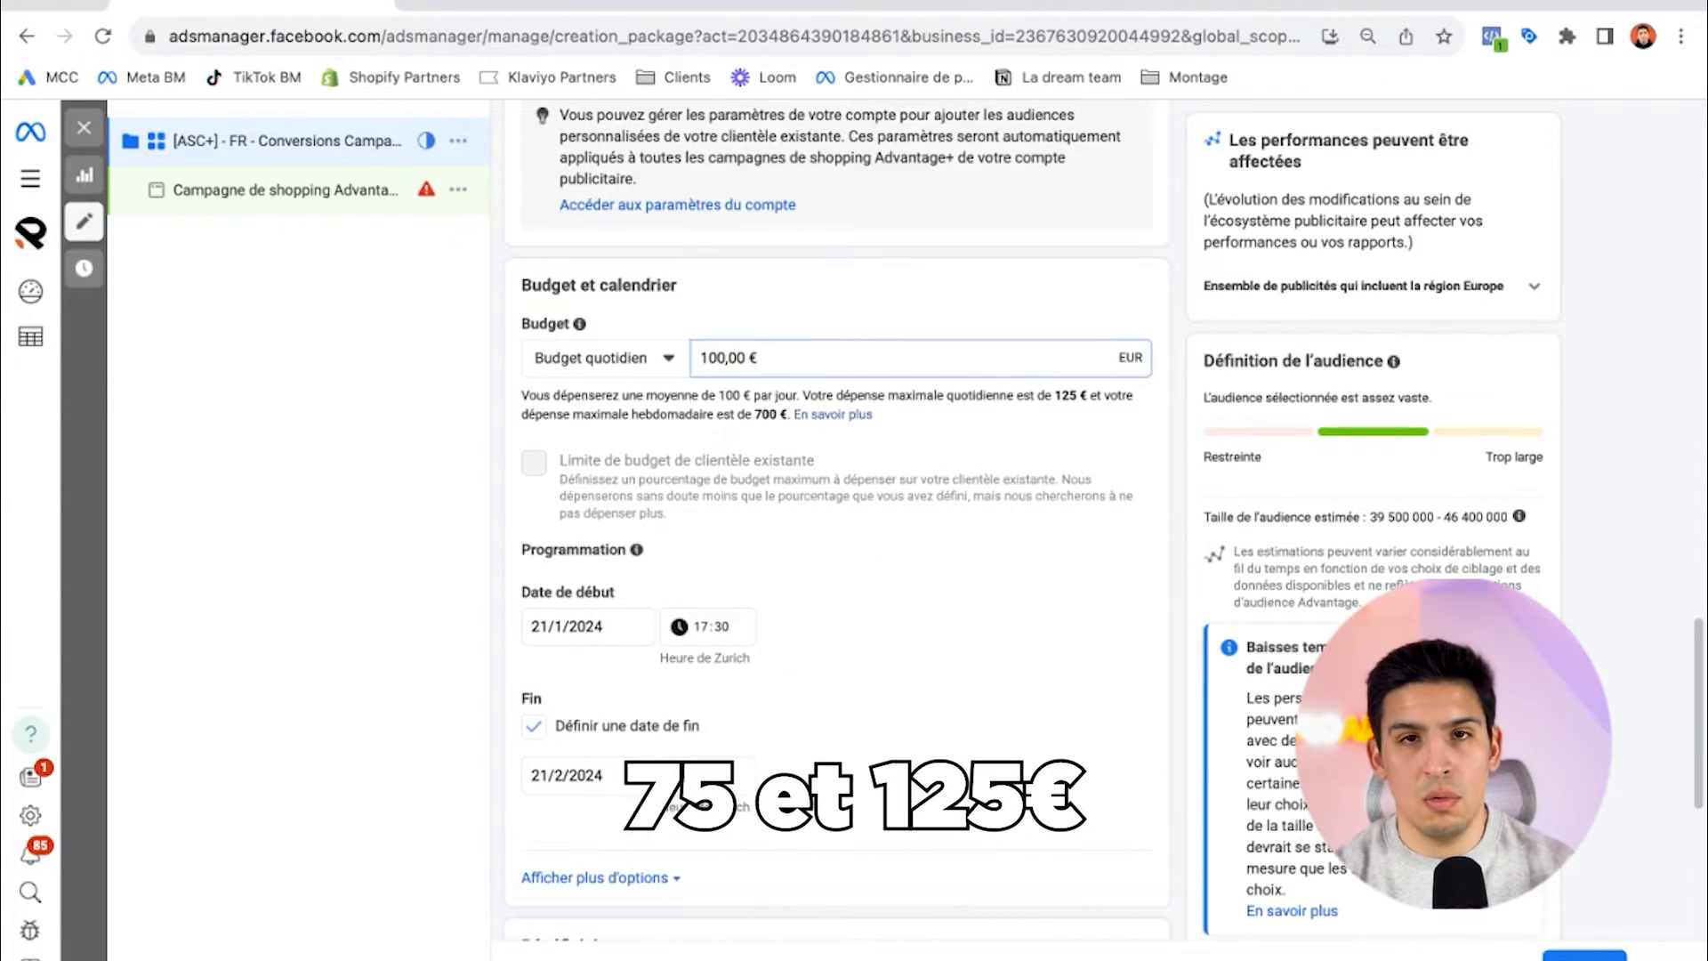
# Step: Check the requirement for using the Limite de budget de clientèle existante option
pyautogui.scroll(-3, 801, 329)
pyautogui.click(749, 333)
pyautogui.moveTo(539, 299); pyautogui.dragTo(588, 304)
pyautogui.click(634, 298)
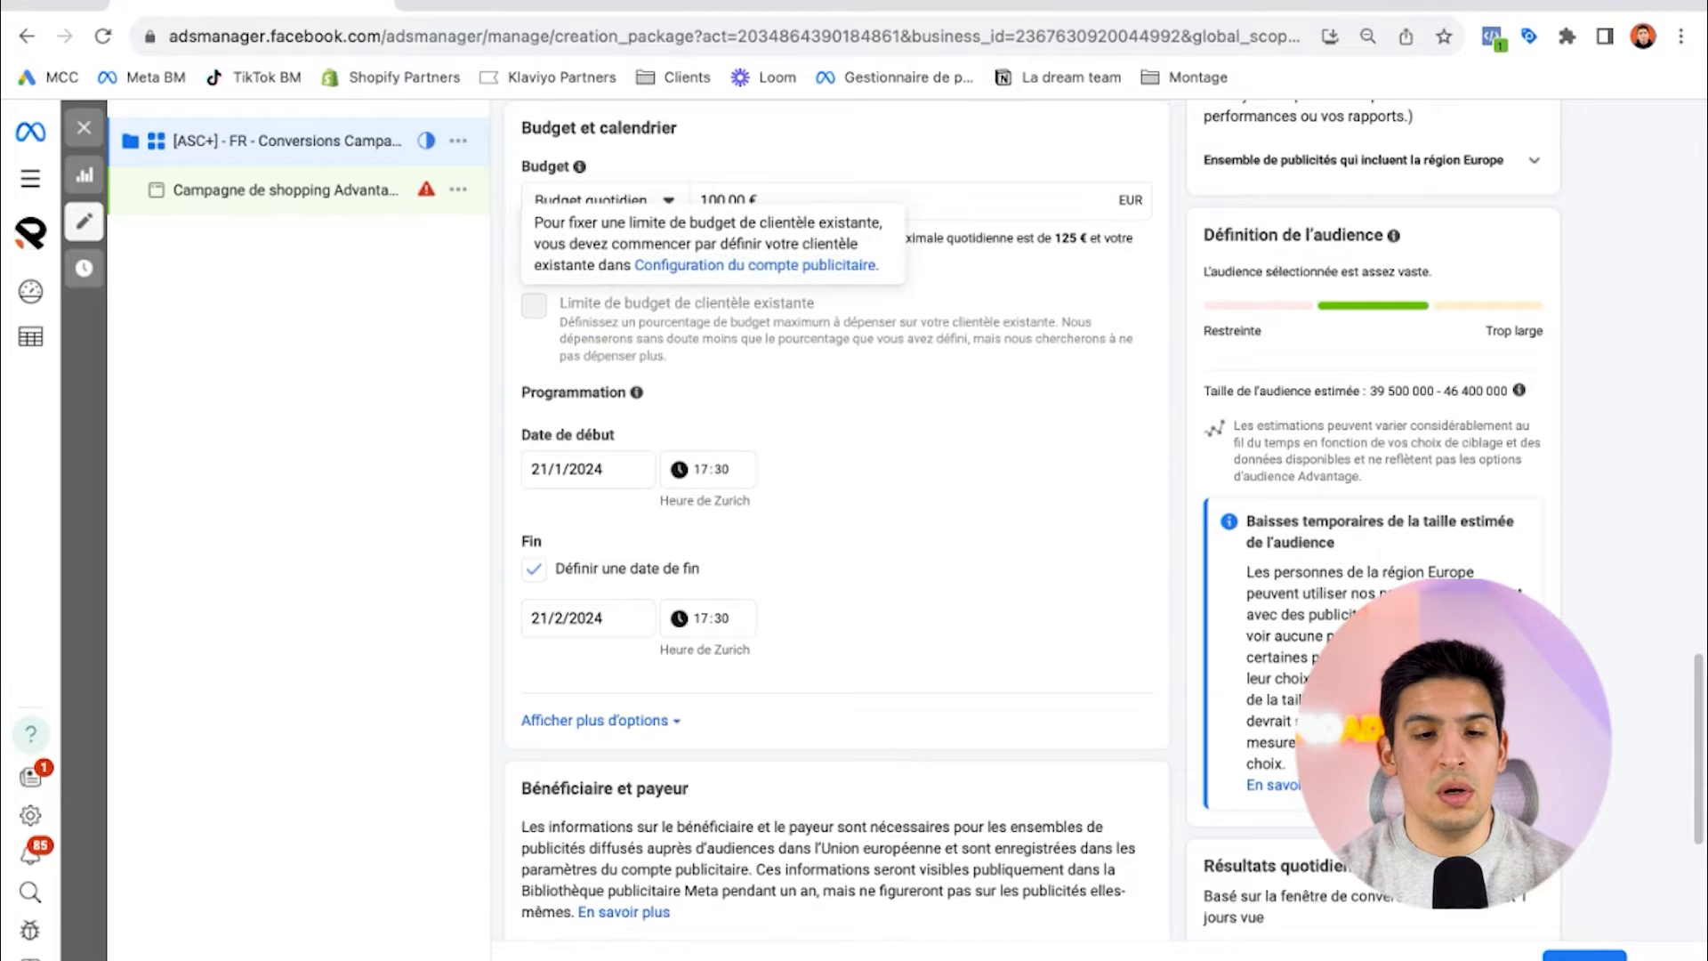
# Step: Check the campaign's start date in the Programmation settings and remove its end date
pyautogui.scroll(-1, 712, 307)
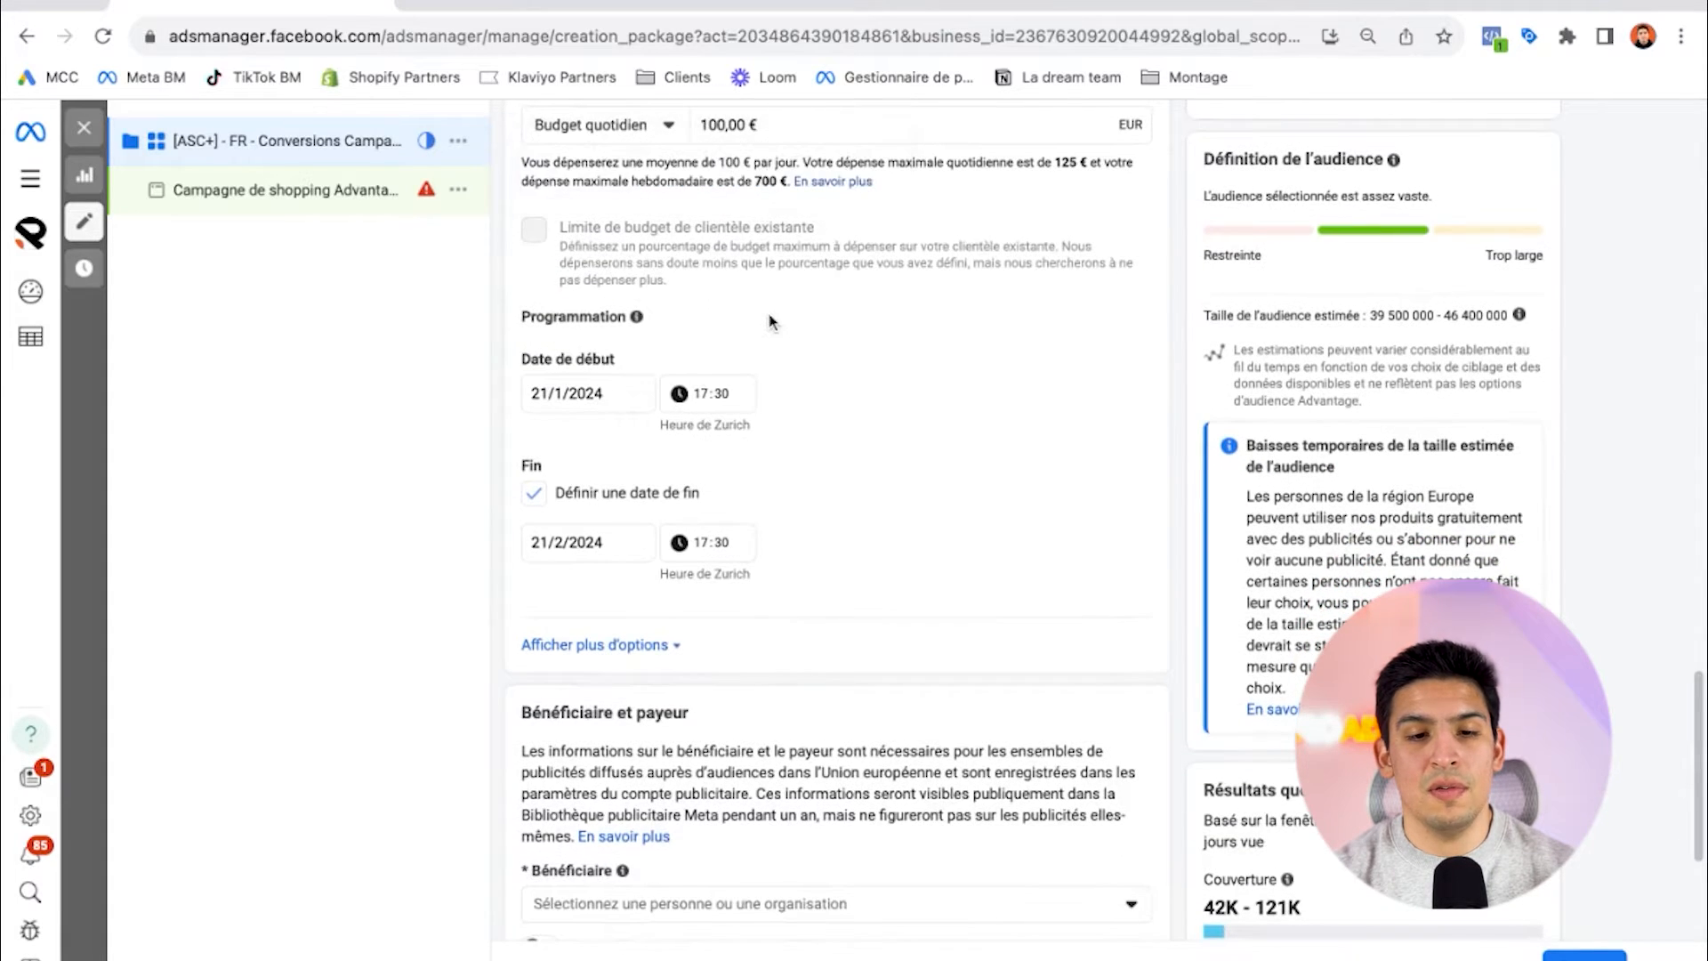
pyautogui.scroll(-1, 770, 321)
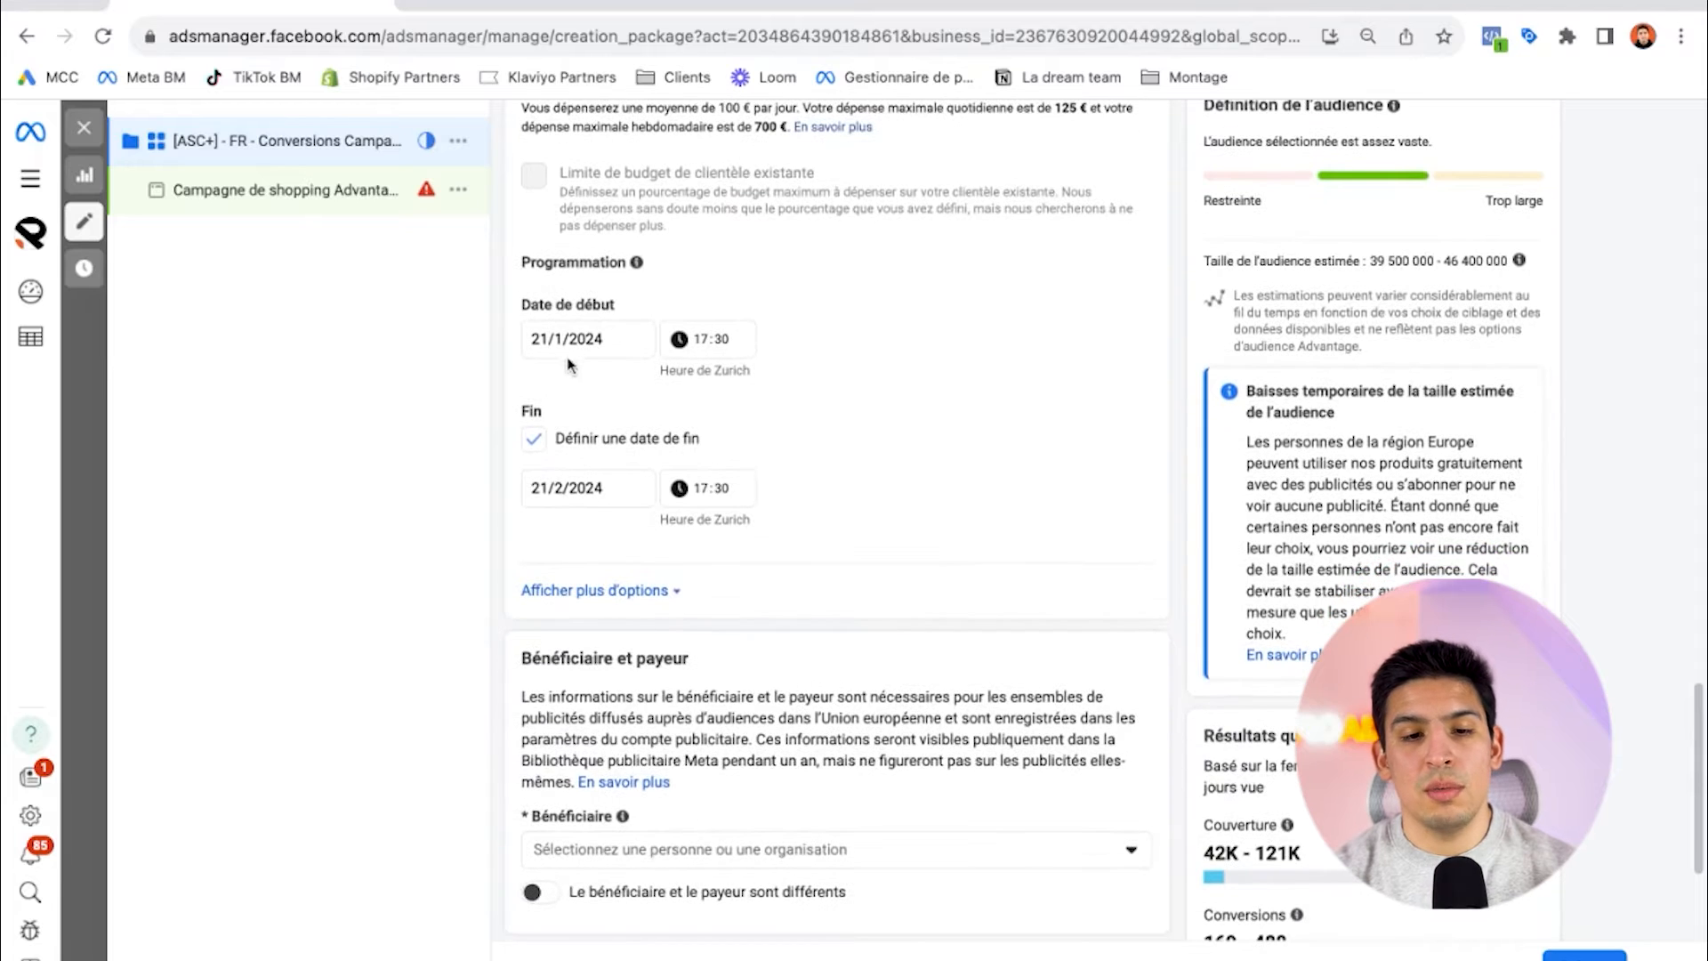
pyautogui.click(640, 343)
pyautogui.click(856, 356)
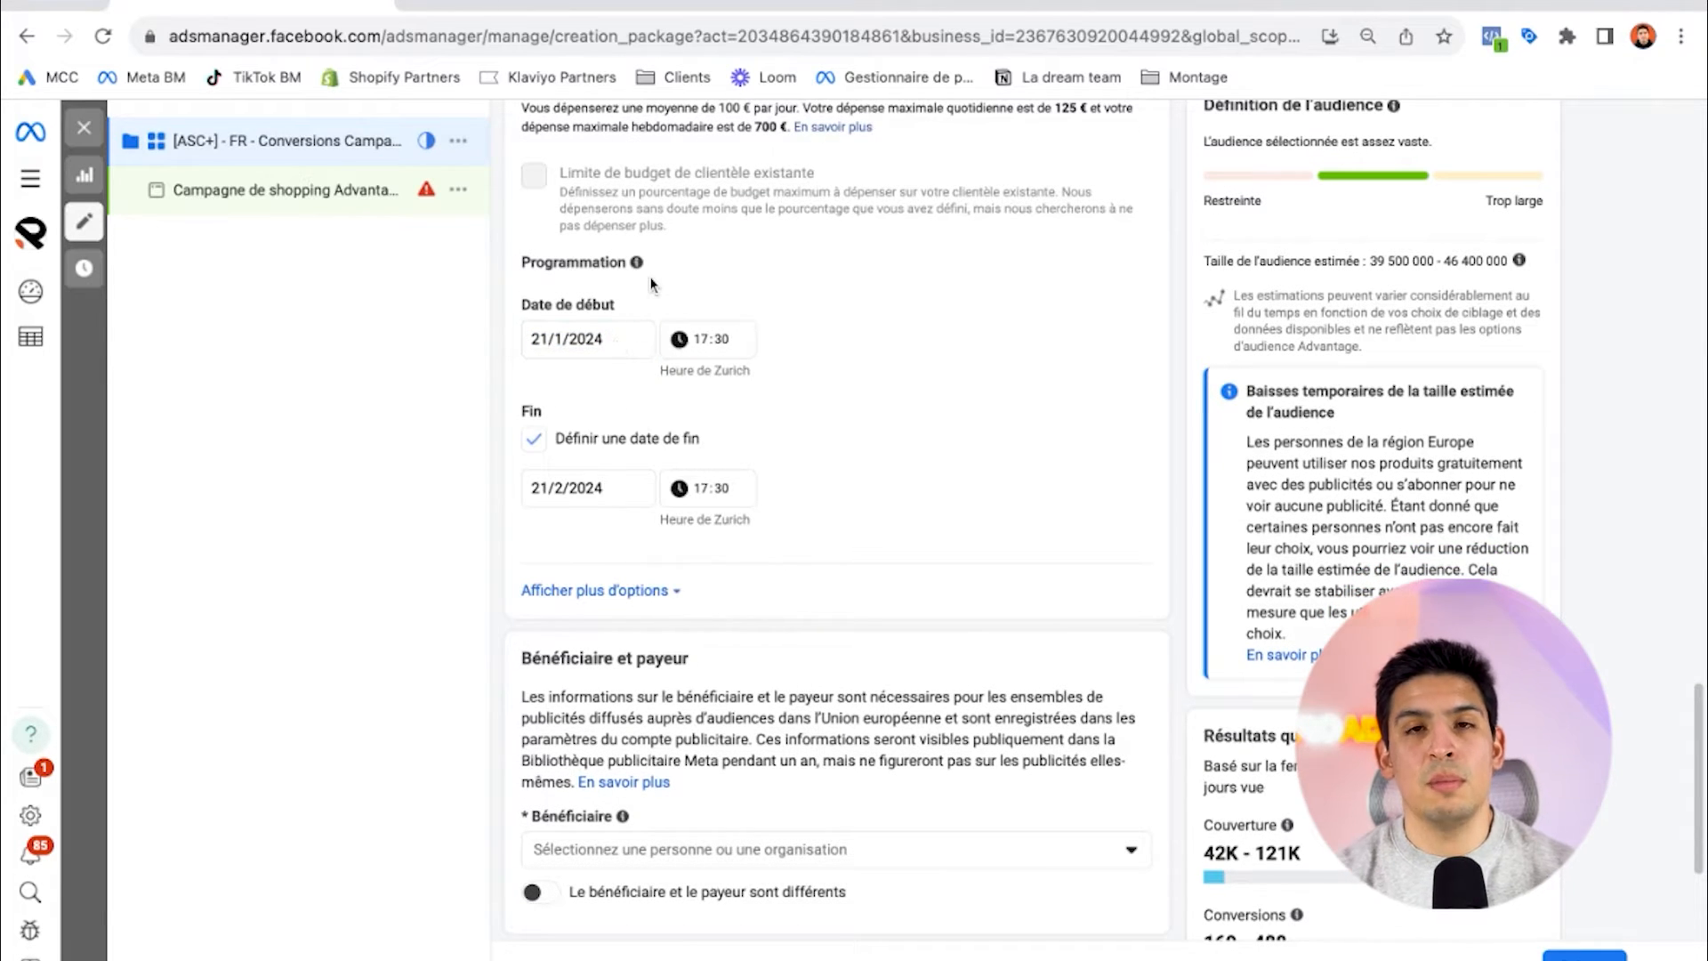
pyautogui.scroll(-1, 623, 338)
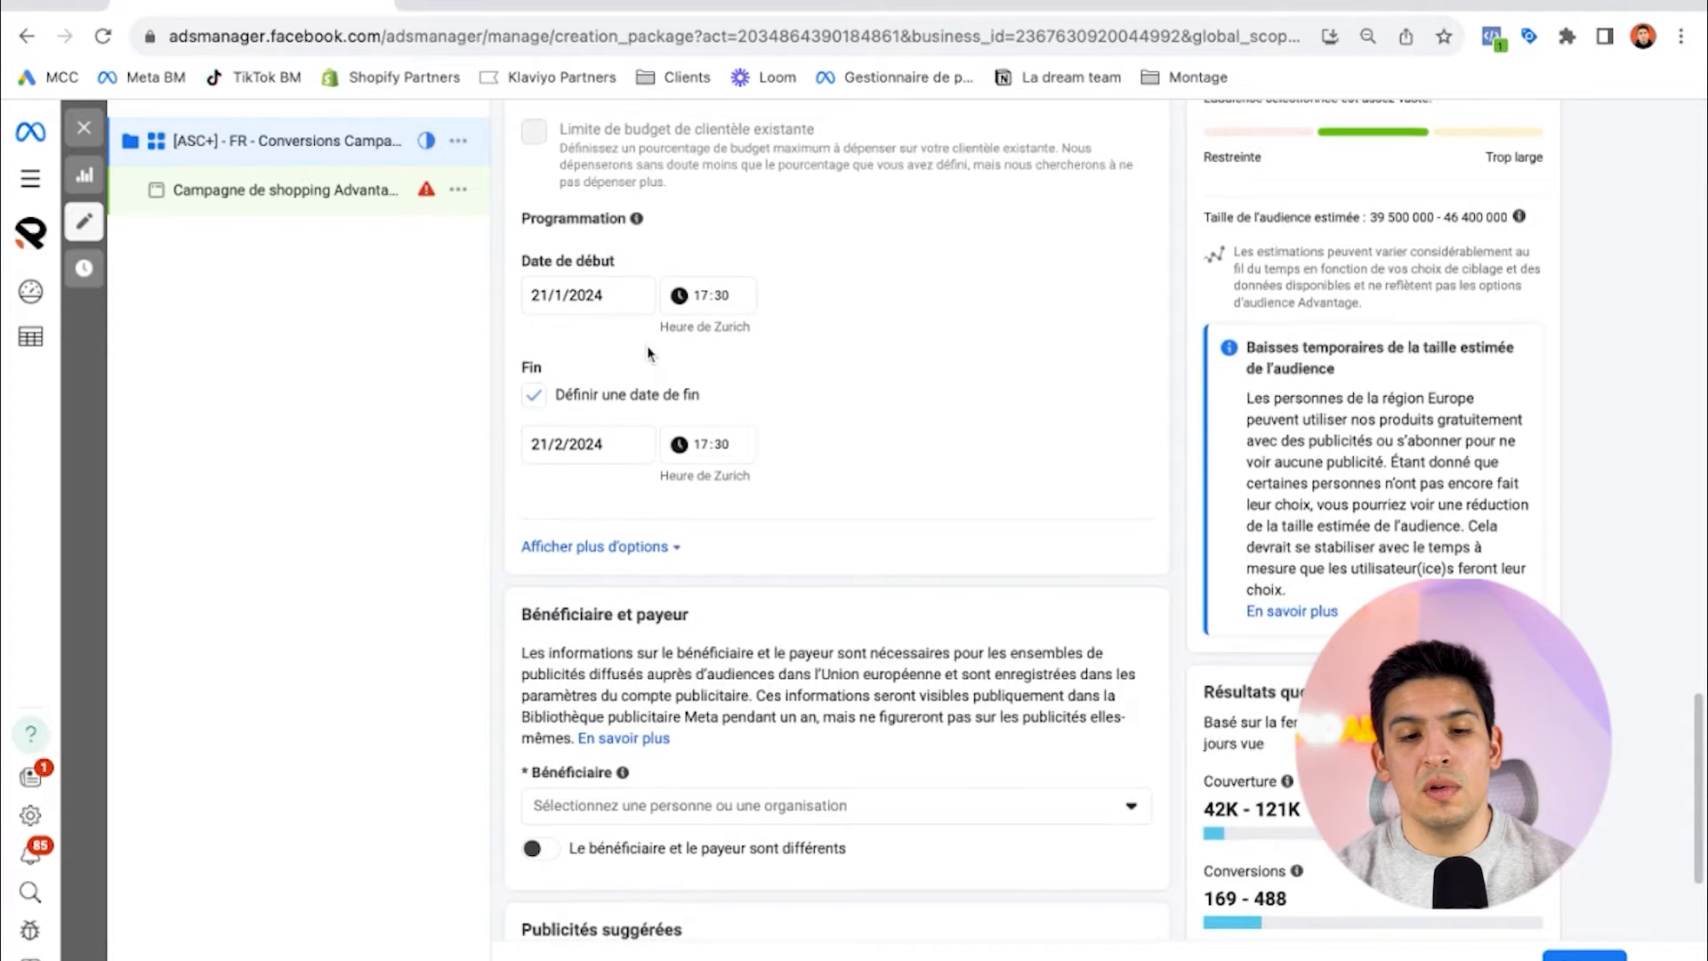
pyautogui.scroll(-1, 650, 356)
pyautogui.scroll(2, 612, 360)
pyautogui.scroll(-3, 612, 360)
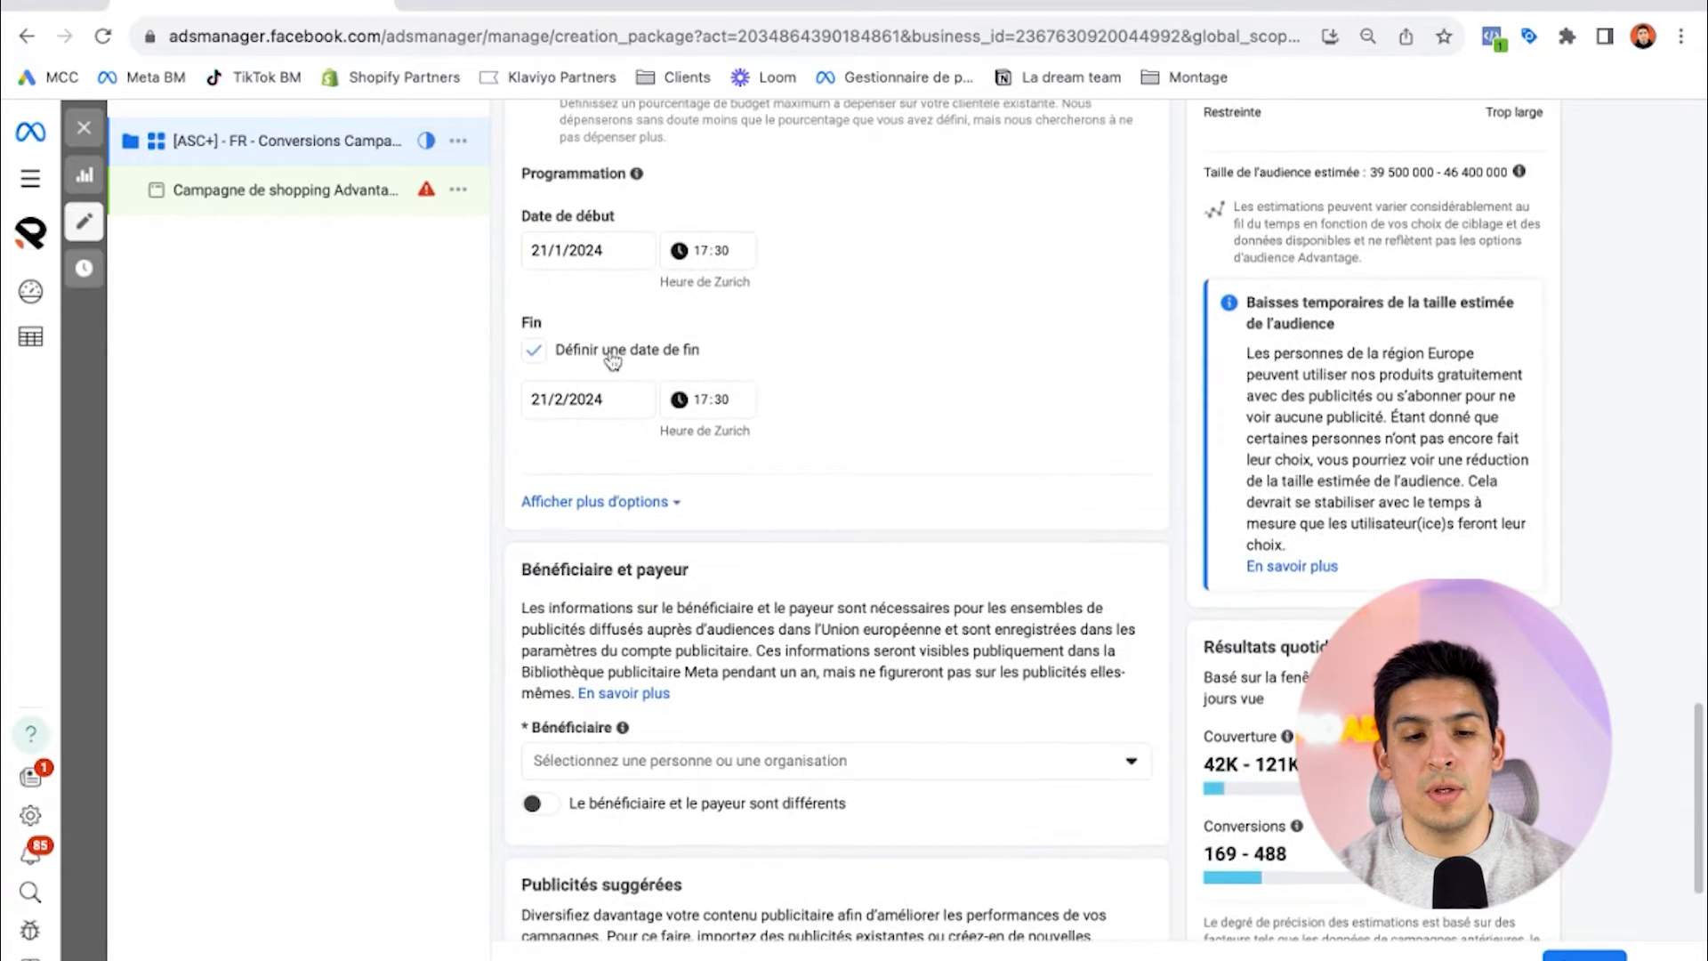
pyautogui.click(537, 349)
# Step: Examine the Planification des publicités, Bénéficiaire et payeur and Publicités suggérées sections of the campaign
pyautogui.scroll(2, 856, 307)
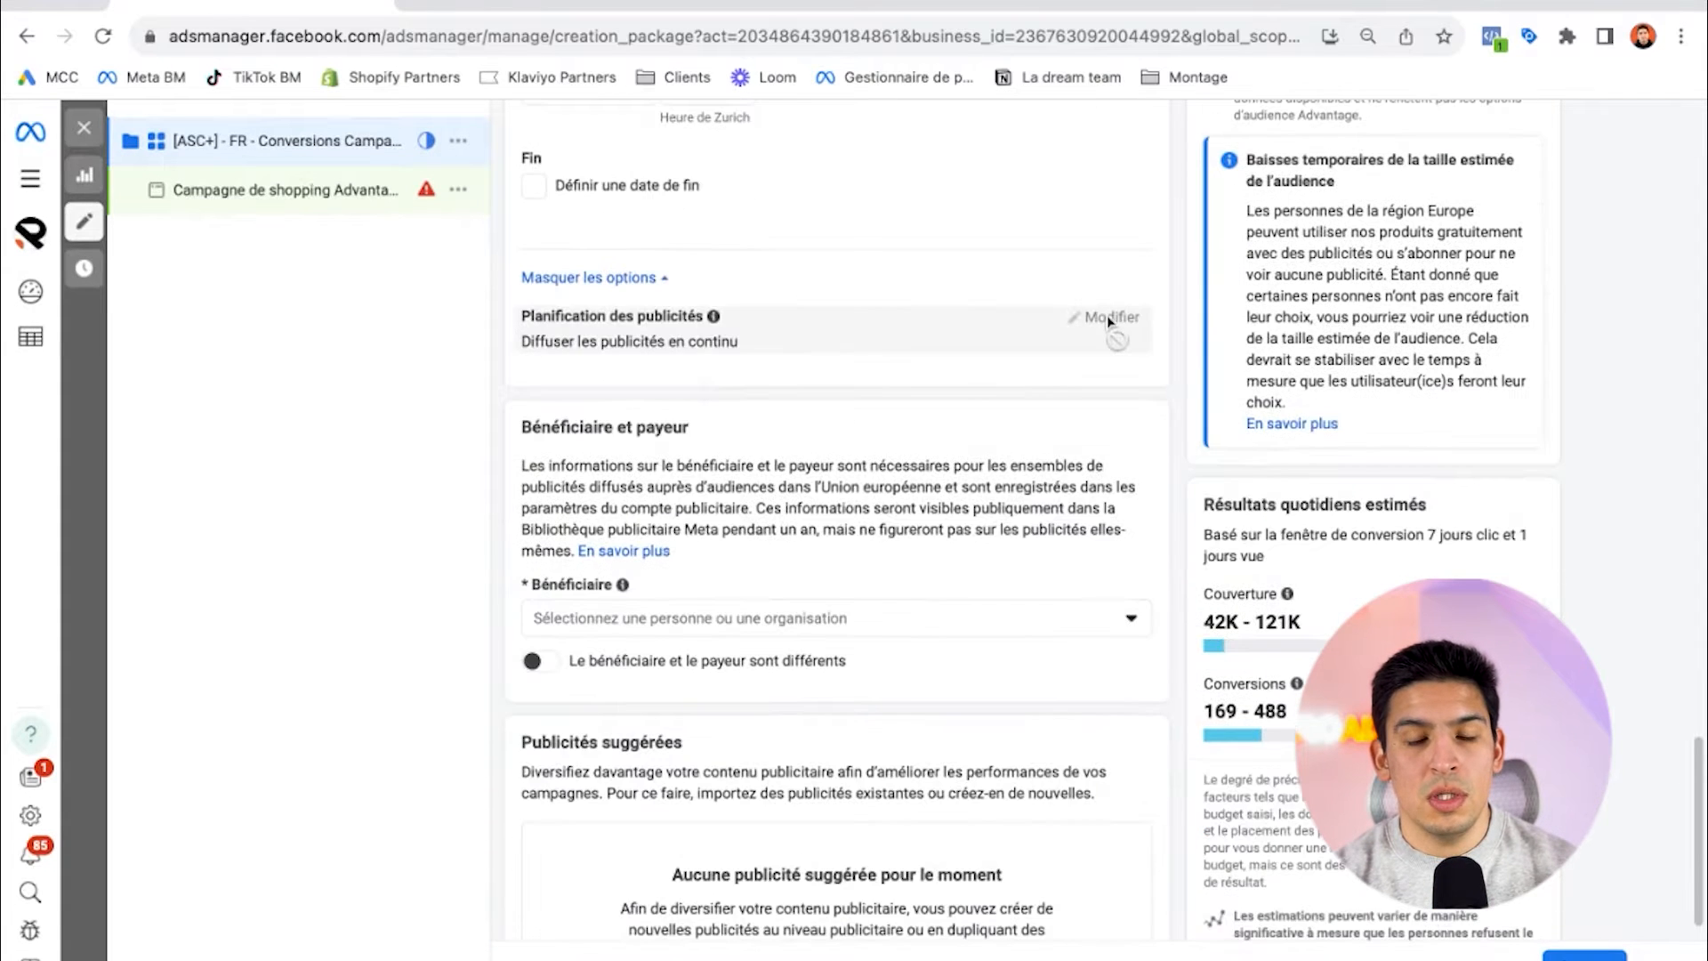
pyautogui.scroll(2, 803, 341)
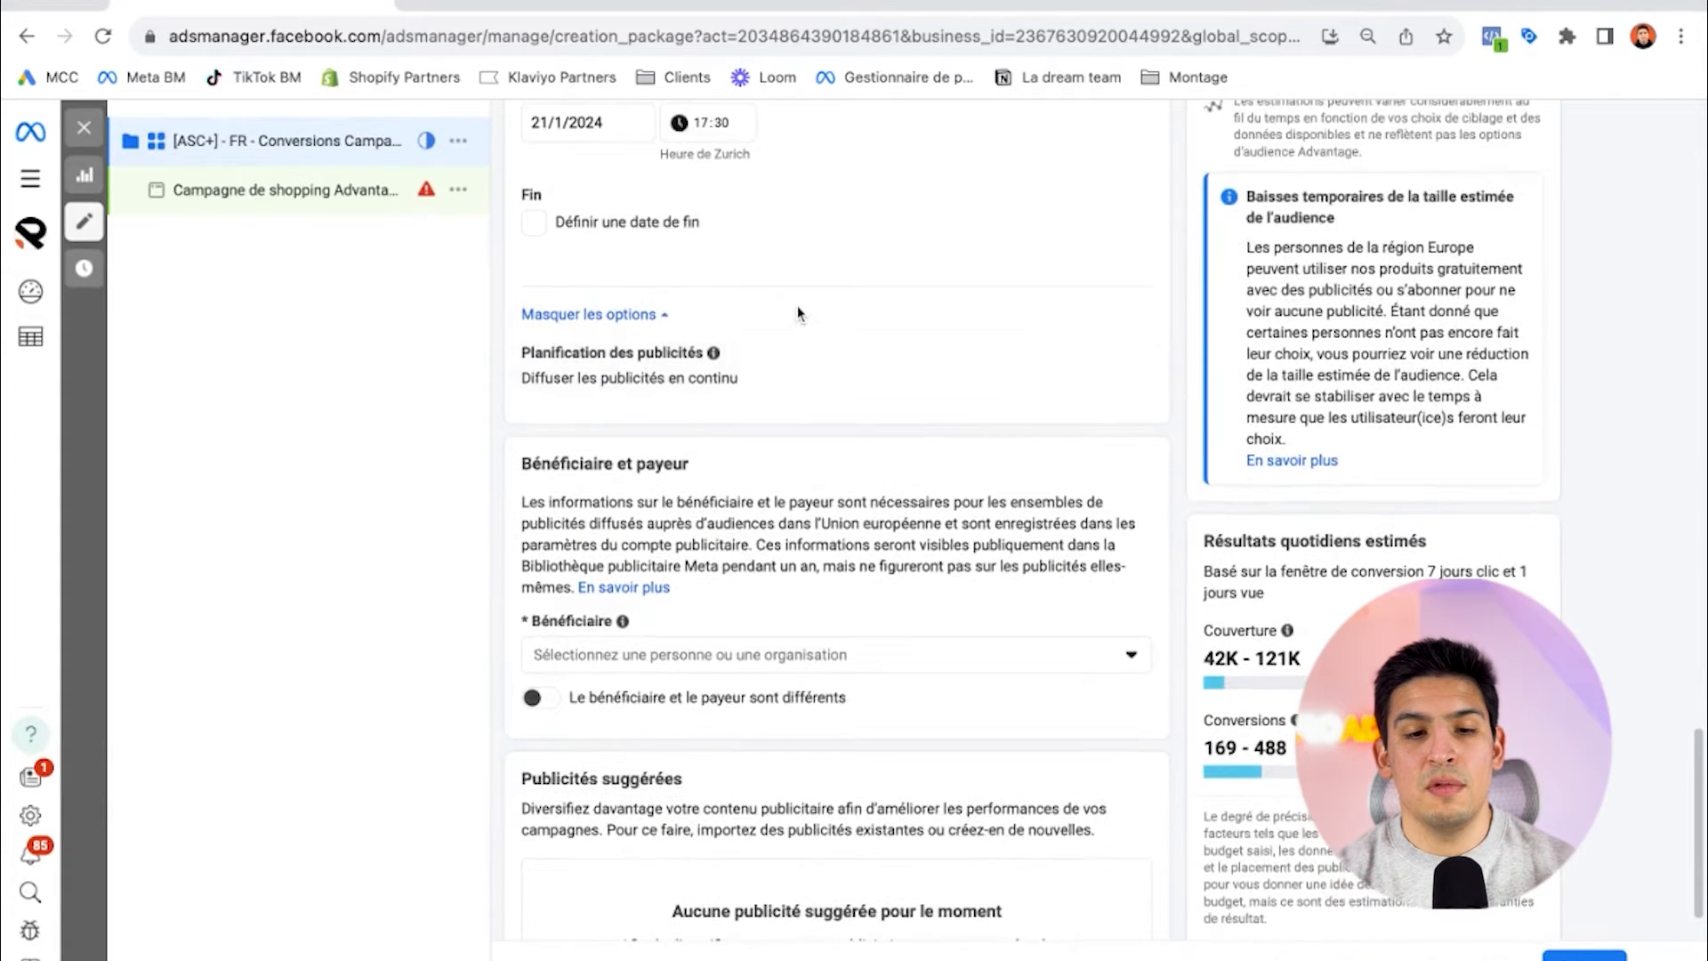
pyautogui.scroll(-1, 797, 316)
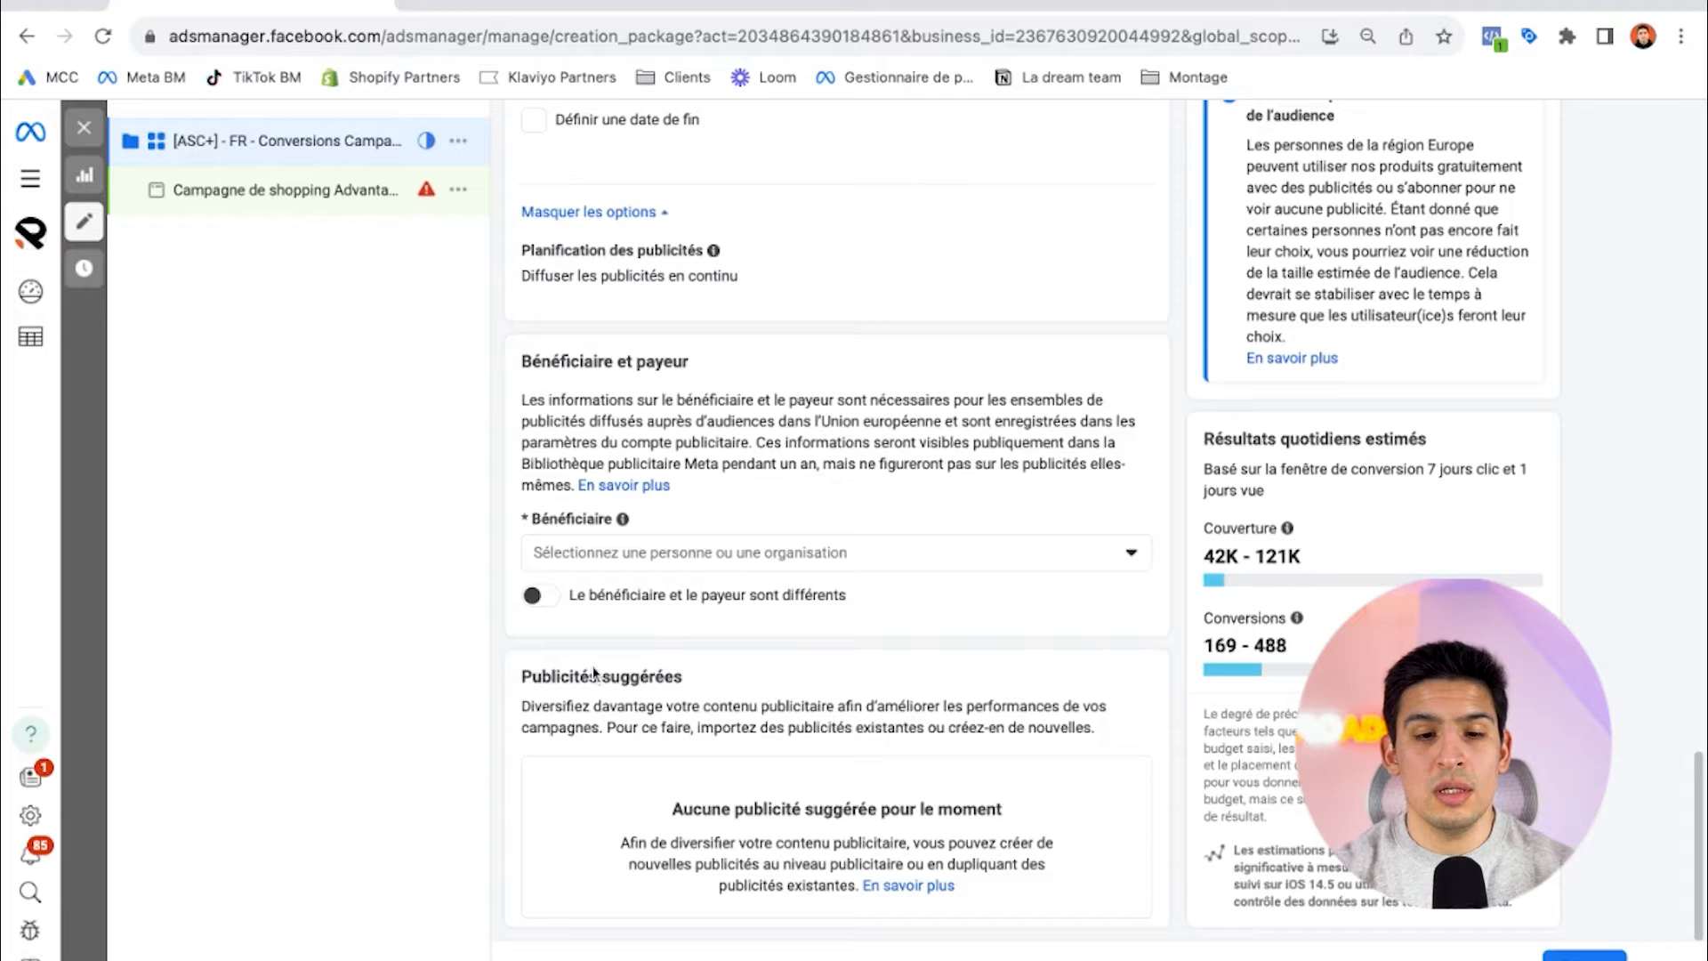
pyautogui.moveTo(524, 678); pyautogui.dragTo(1055, 846)
pyautogui.moveTo(957, 888); pyautogui.dragTo(606, 727)
pyautogui.click(606, 728)
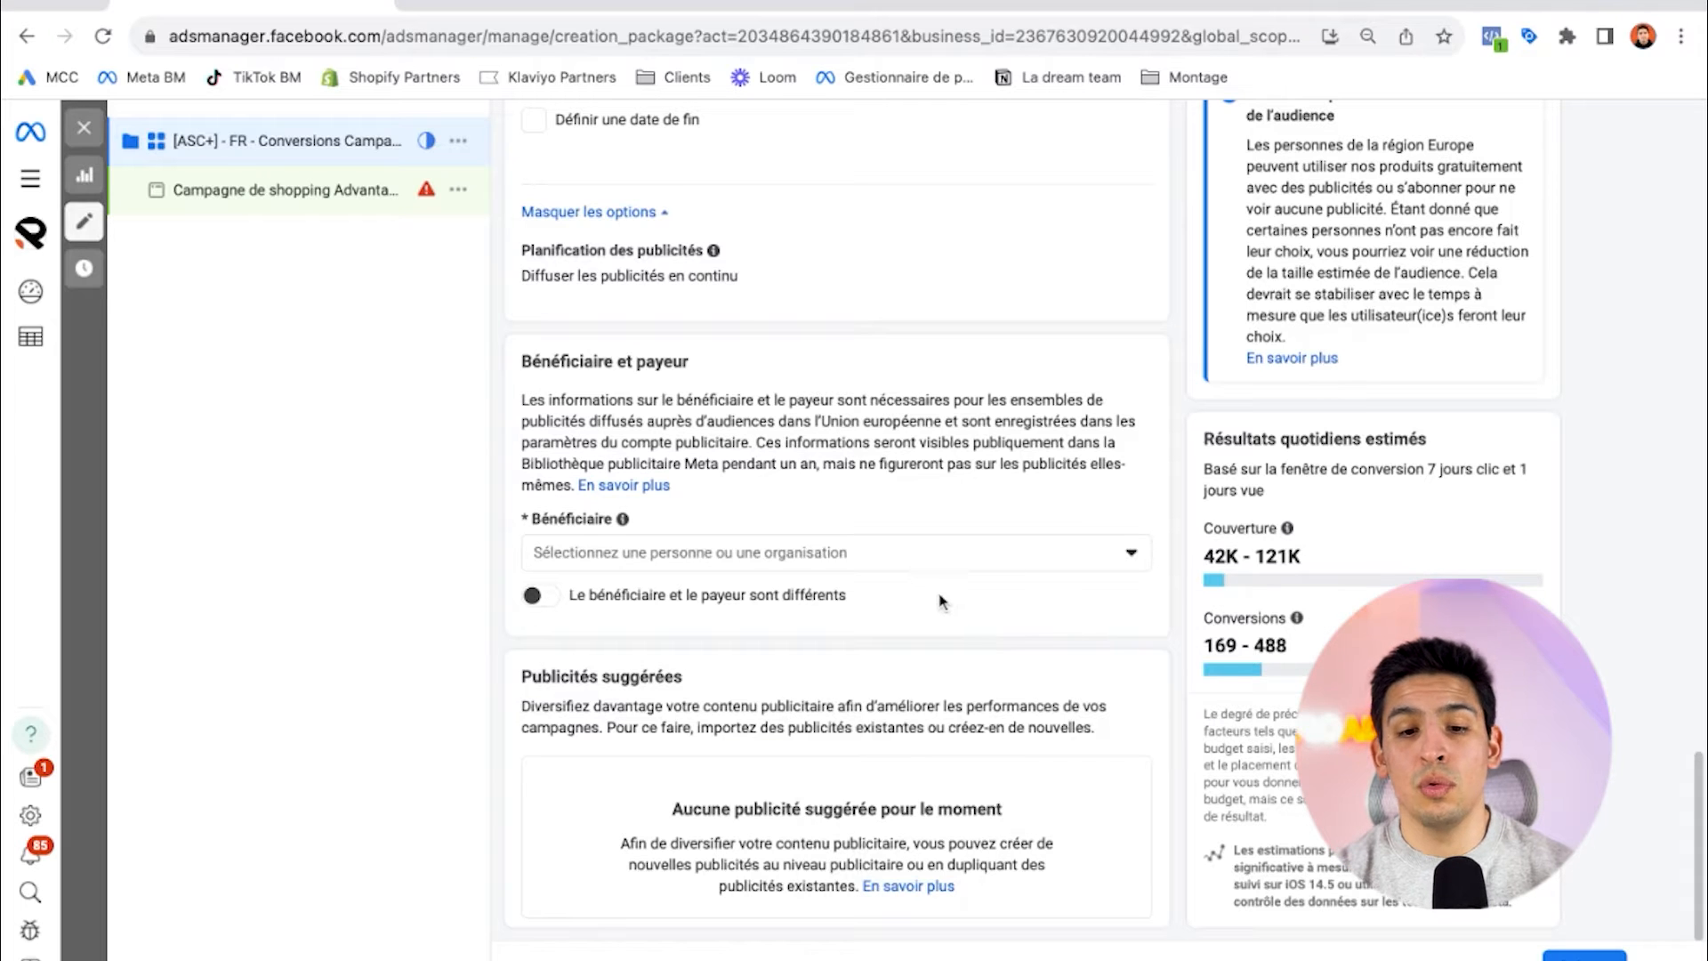
# Step: Open the ad under the [ASC+] - FR - Conversions campaign and name it Créa 1
pyautogui.scroll(15, 391, 192)
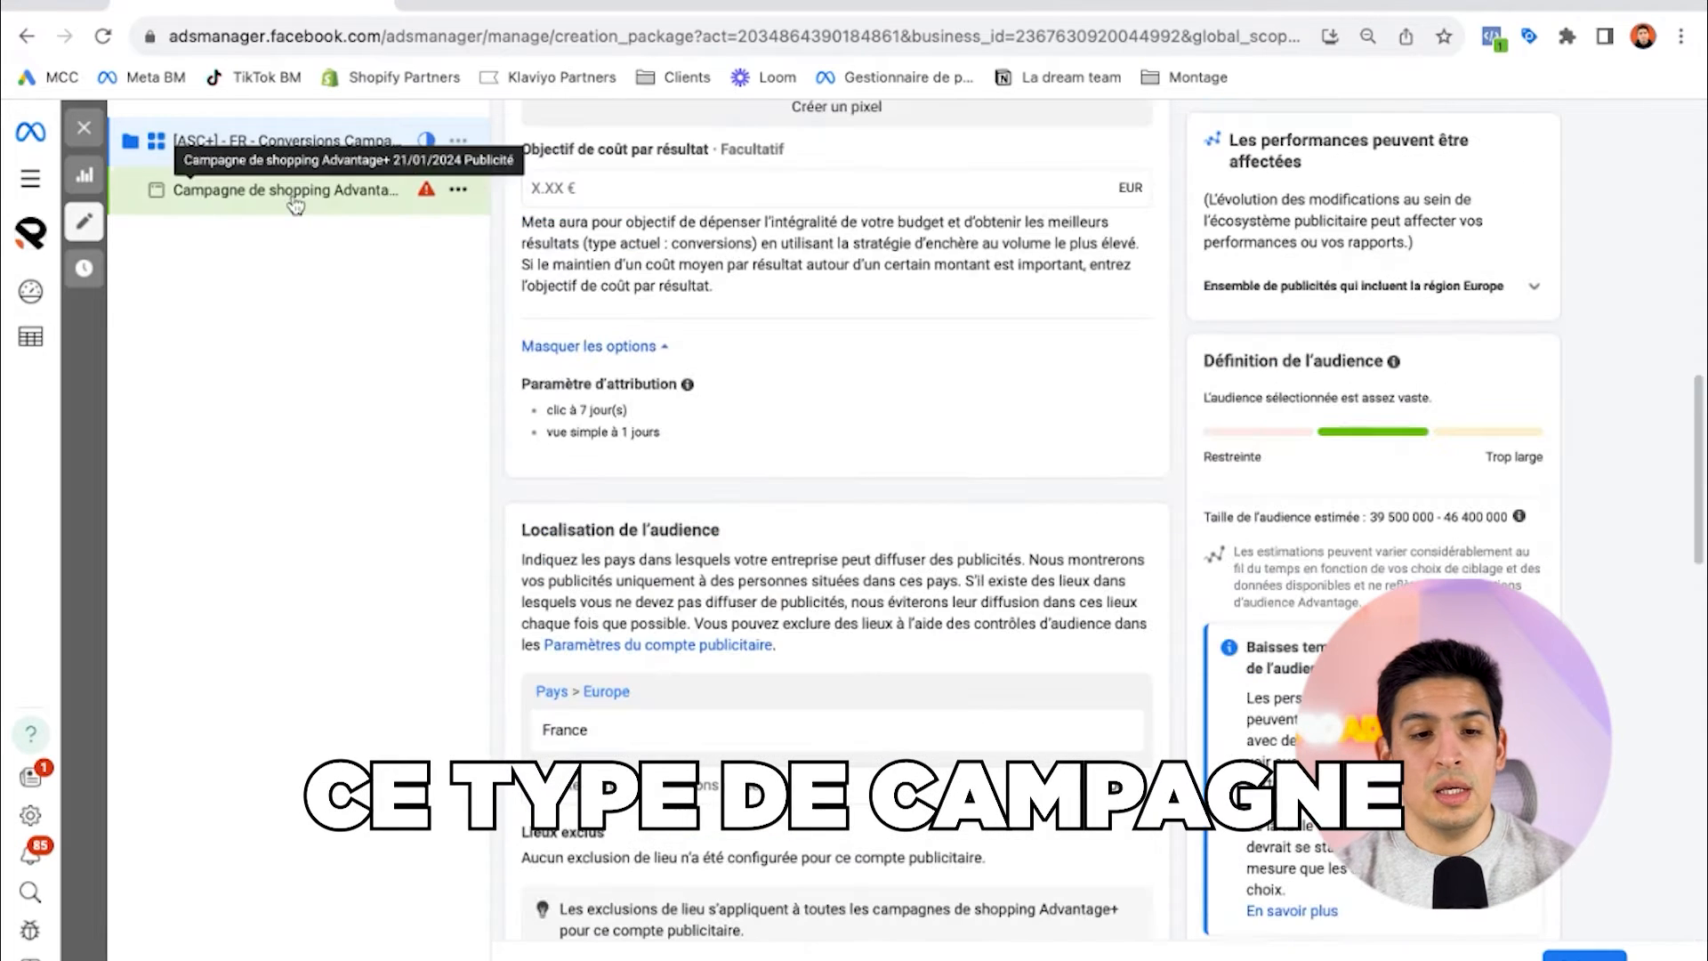
pyautogui.scroll(12, 751, 333)
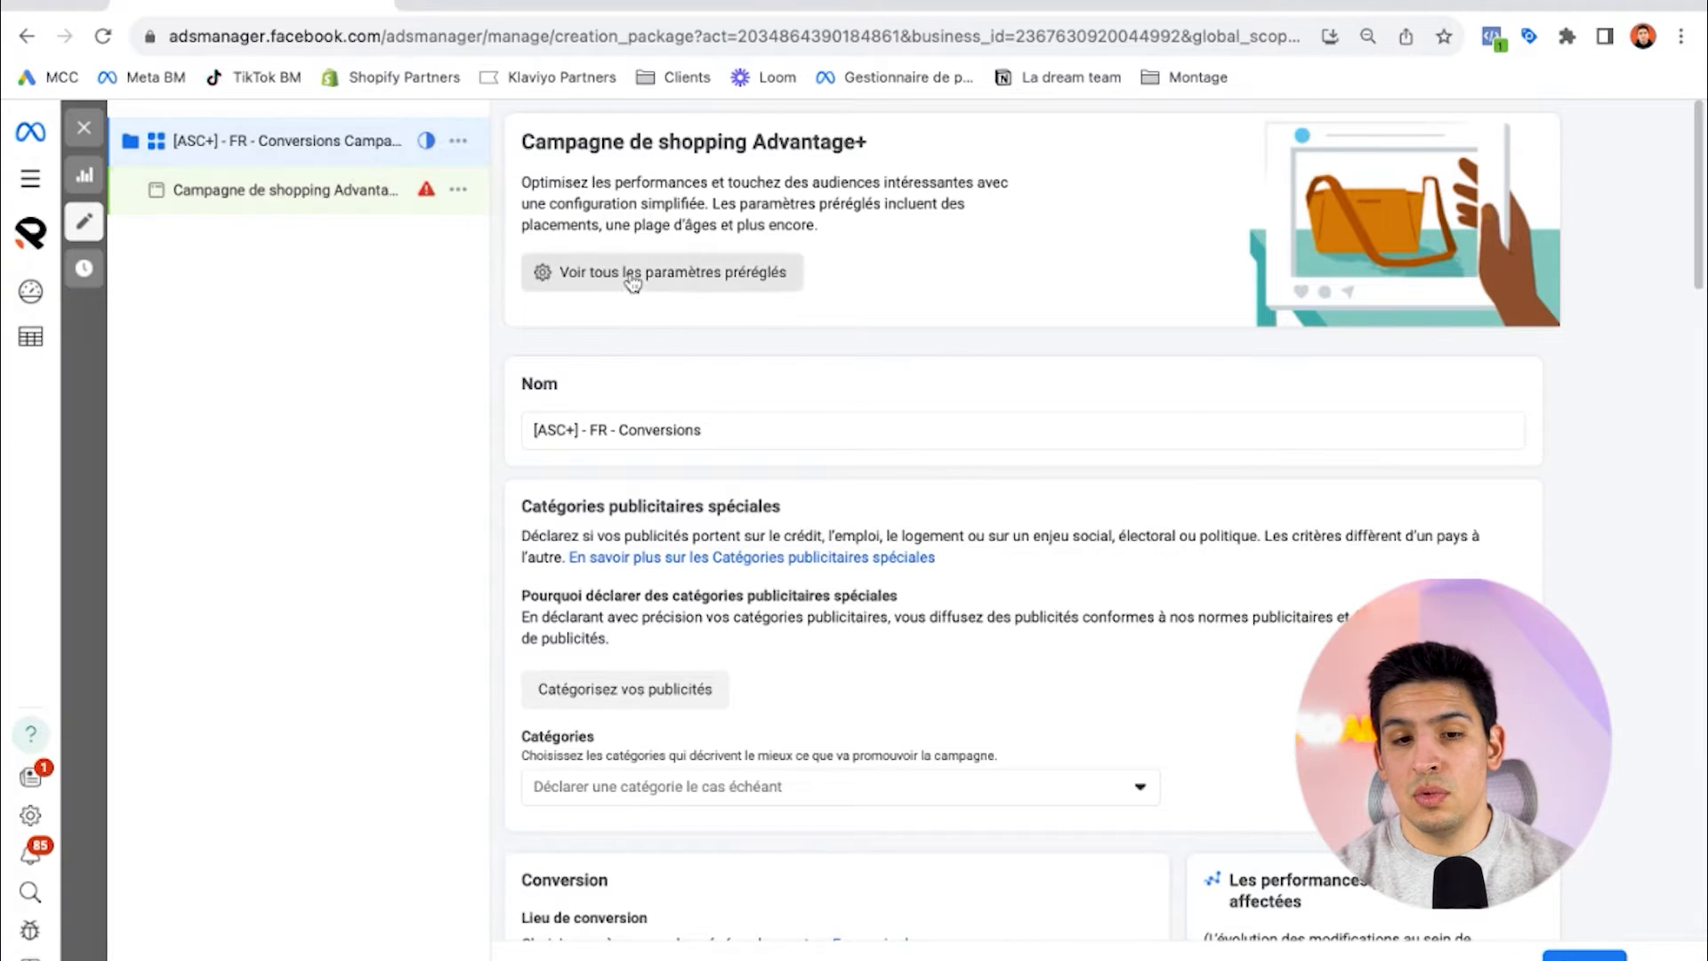
pyautogui.click(392, 196)
pyautogui.scroll(-1, 901, 420)
pyautogui.scroll(1, 876, 429)
pyautogui.scroll(-1, 841, 374)
pyautogui.scroll(-1, 842, 374)
pyautogui.tripleClick(727, 309)
pyautogui.scroll(1, 828, 365)
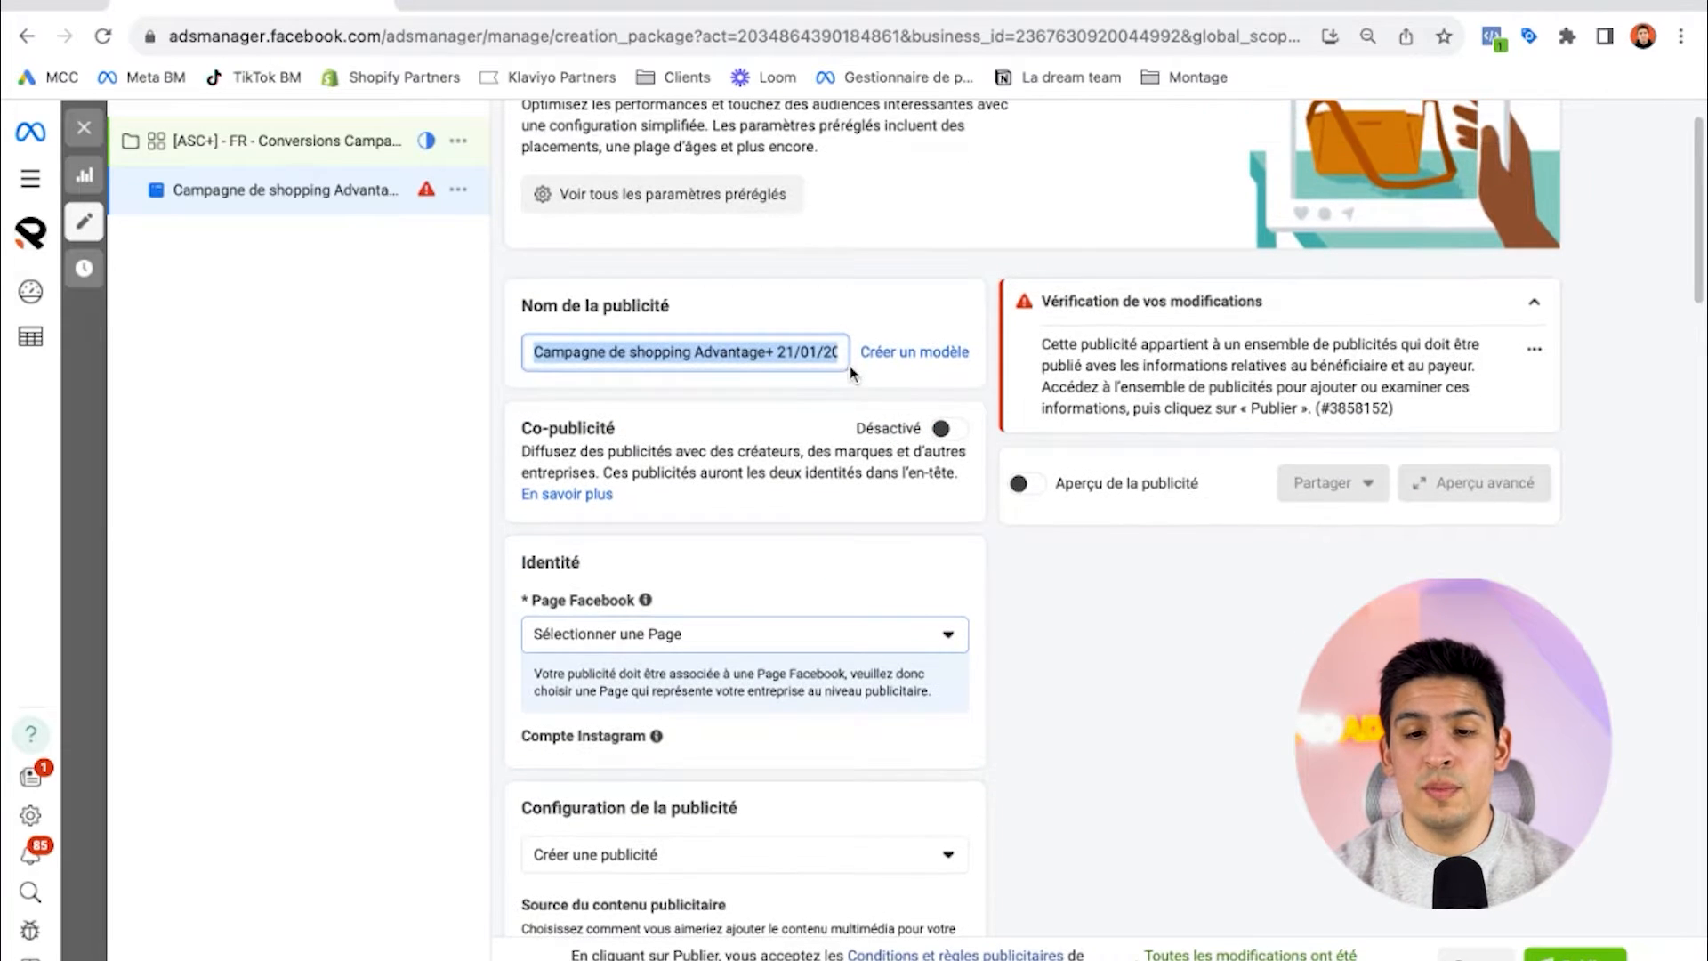
pyautogui.scroll(-1, 850, 370)
pyautogui.scroll(-1, 852, 372)
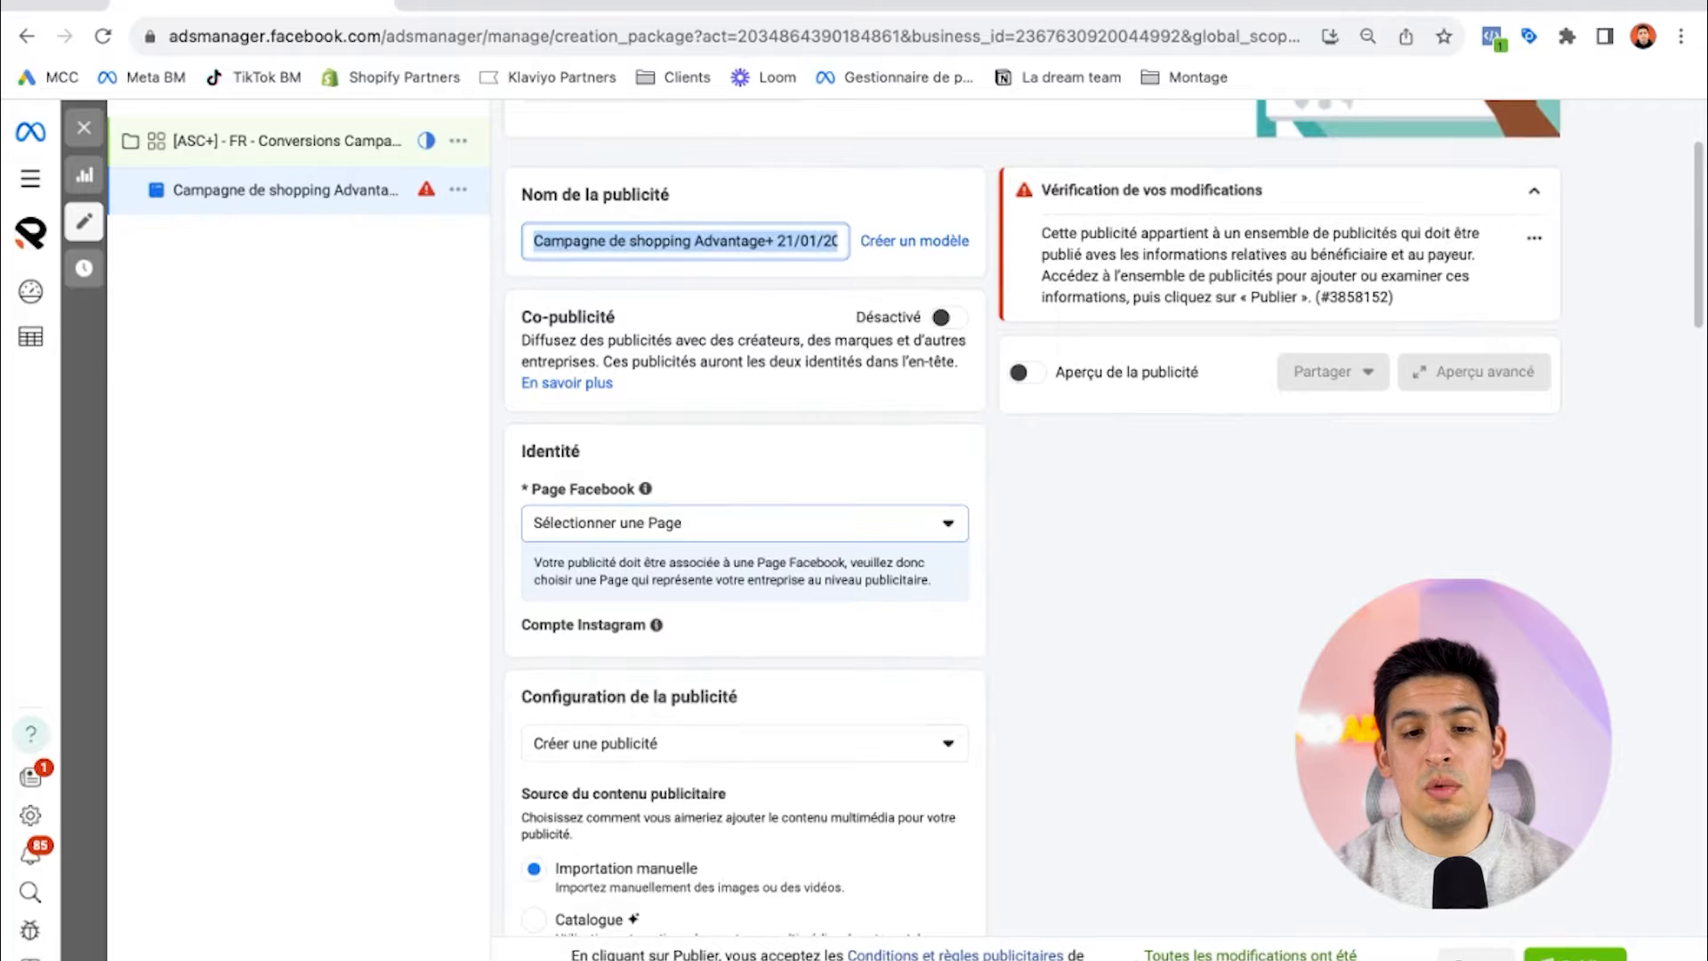
pyautogui.scroll(-1, 813, 287)
pyautogui.write('C')
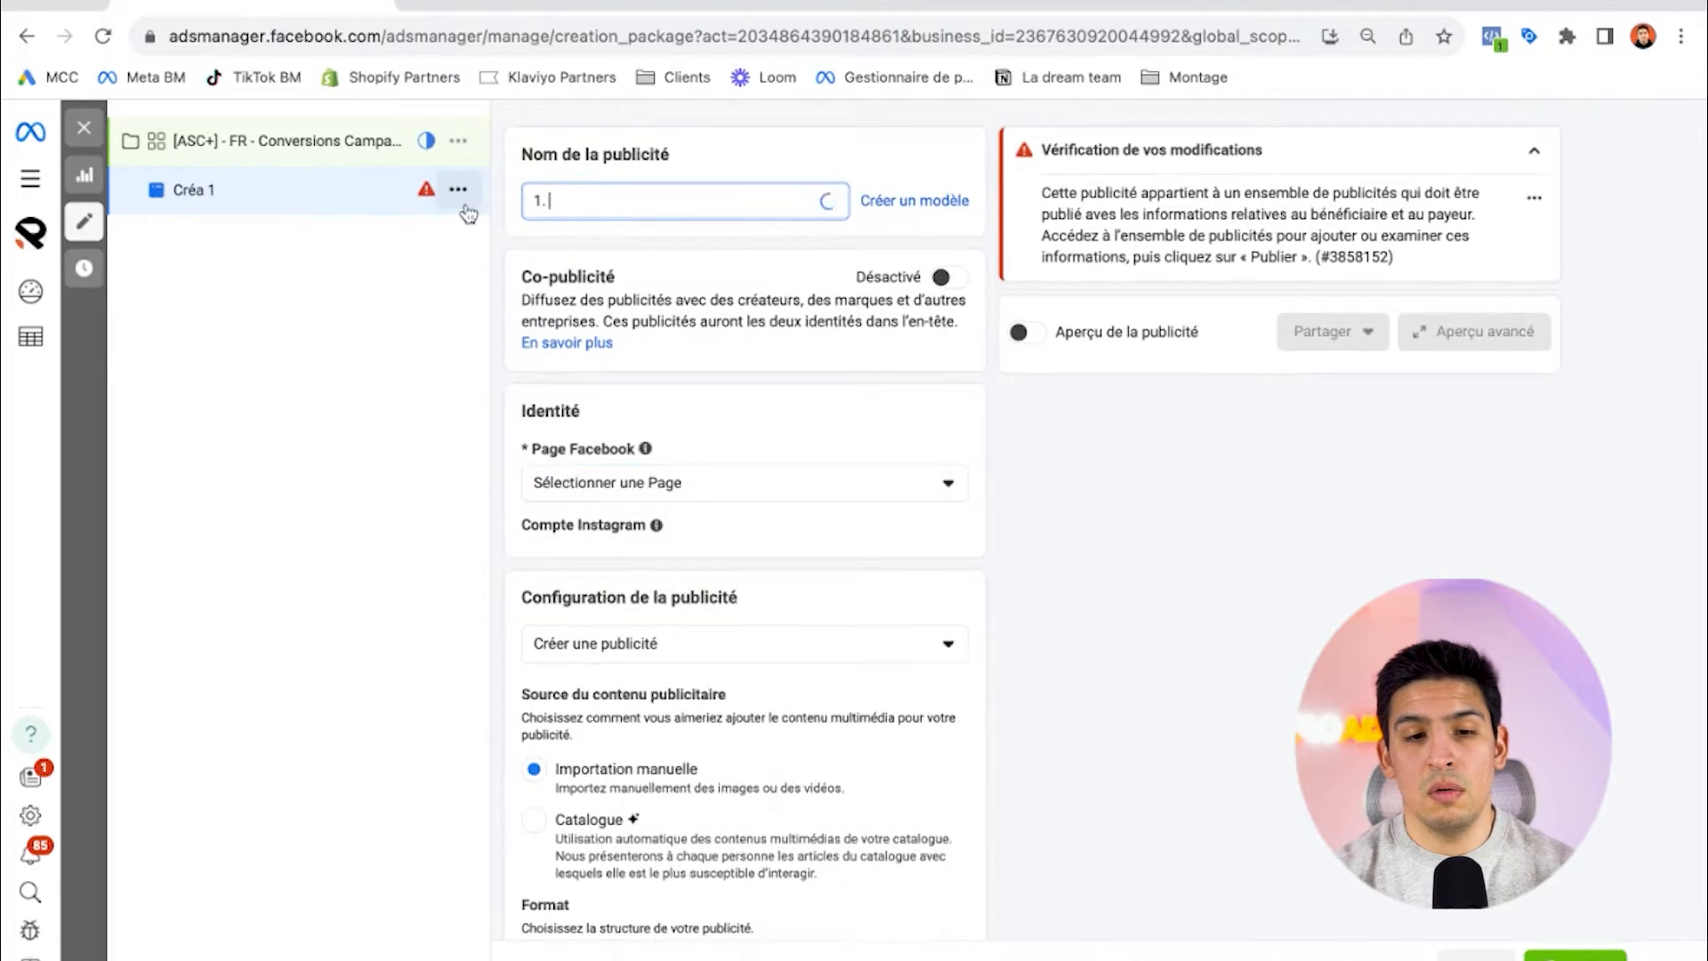
# Step: Rename the ad as "01. Statique - Preuve sociale - Concept téléphone"
pyautogui.write('Statique - Preuve soci')
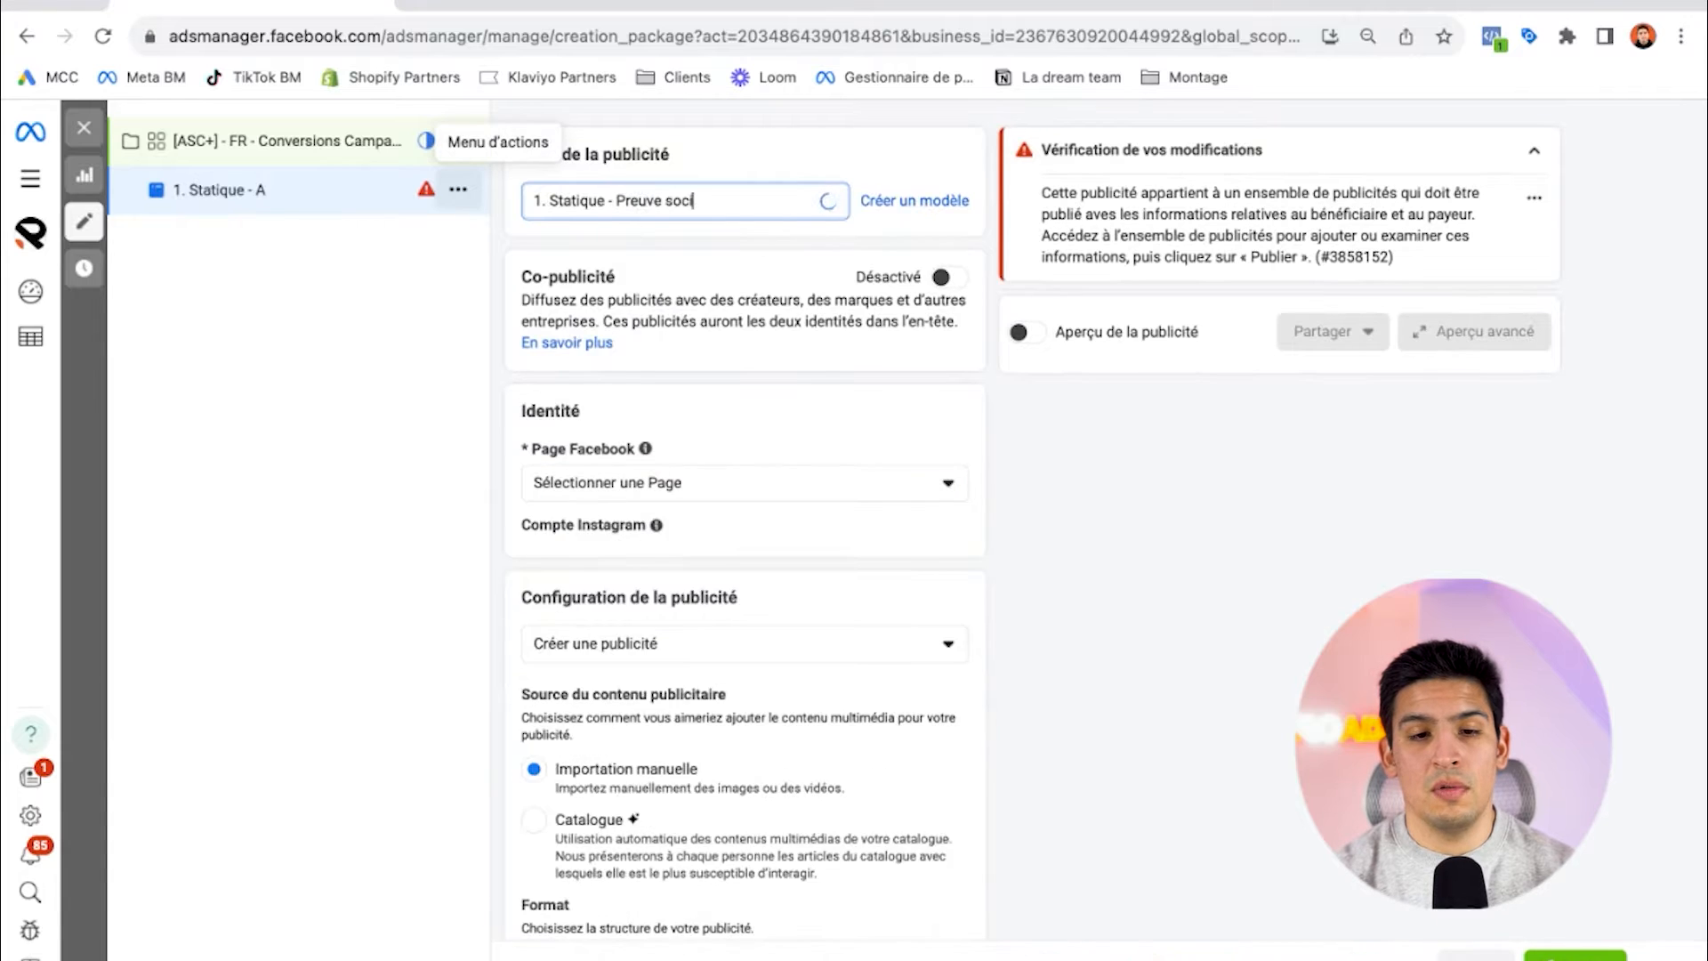
pyautogui.write('ale - Cod')
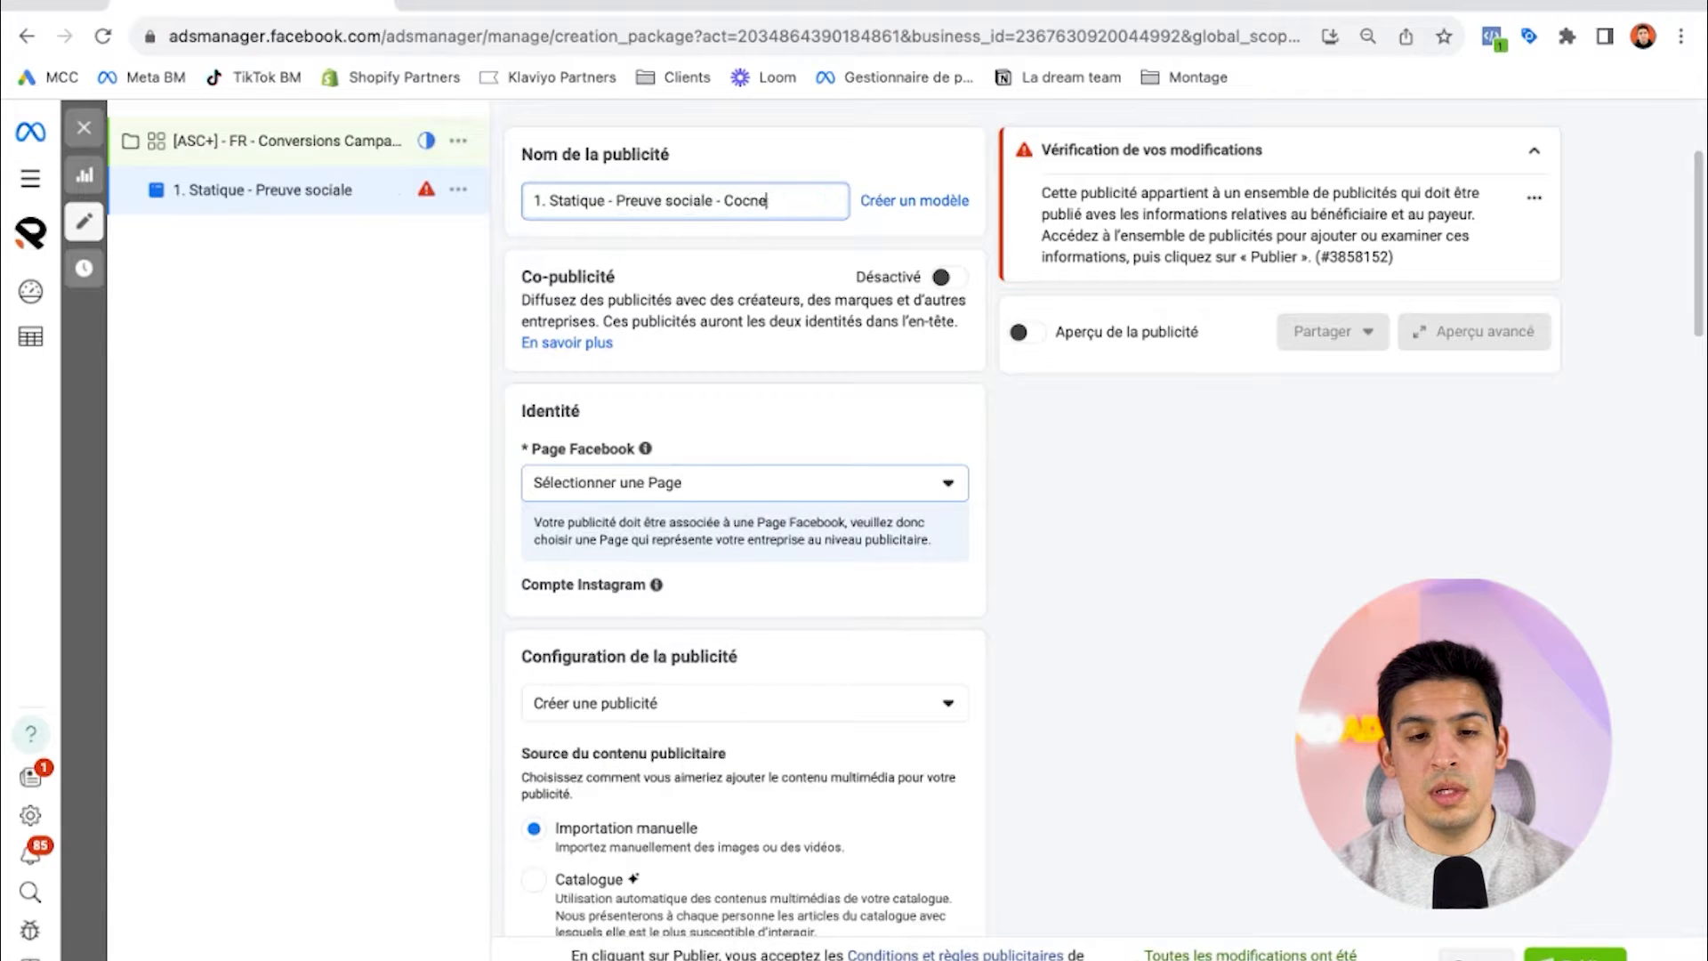
pyautogui.scroll(-1, 782, 332)
pyautogui.click(627, 169)
pyautogui.press('shift+super+Left')
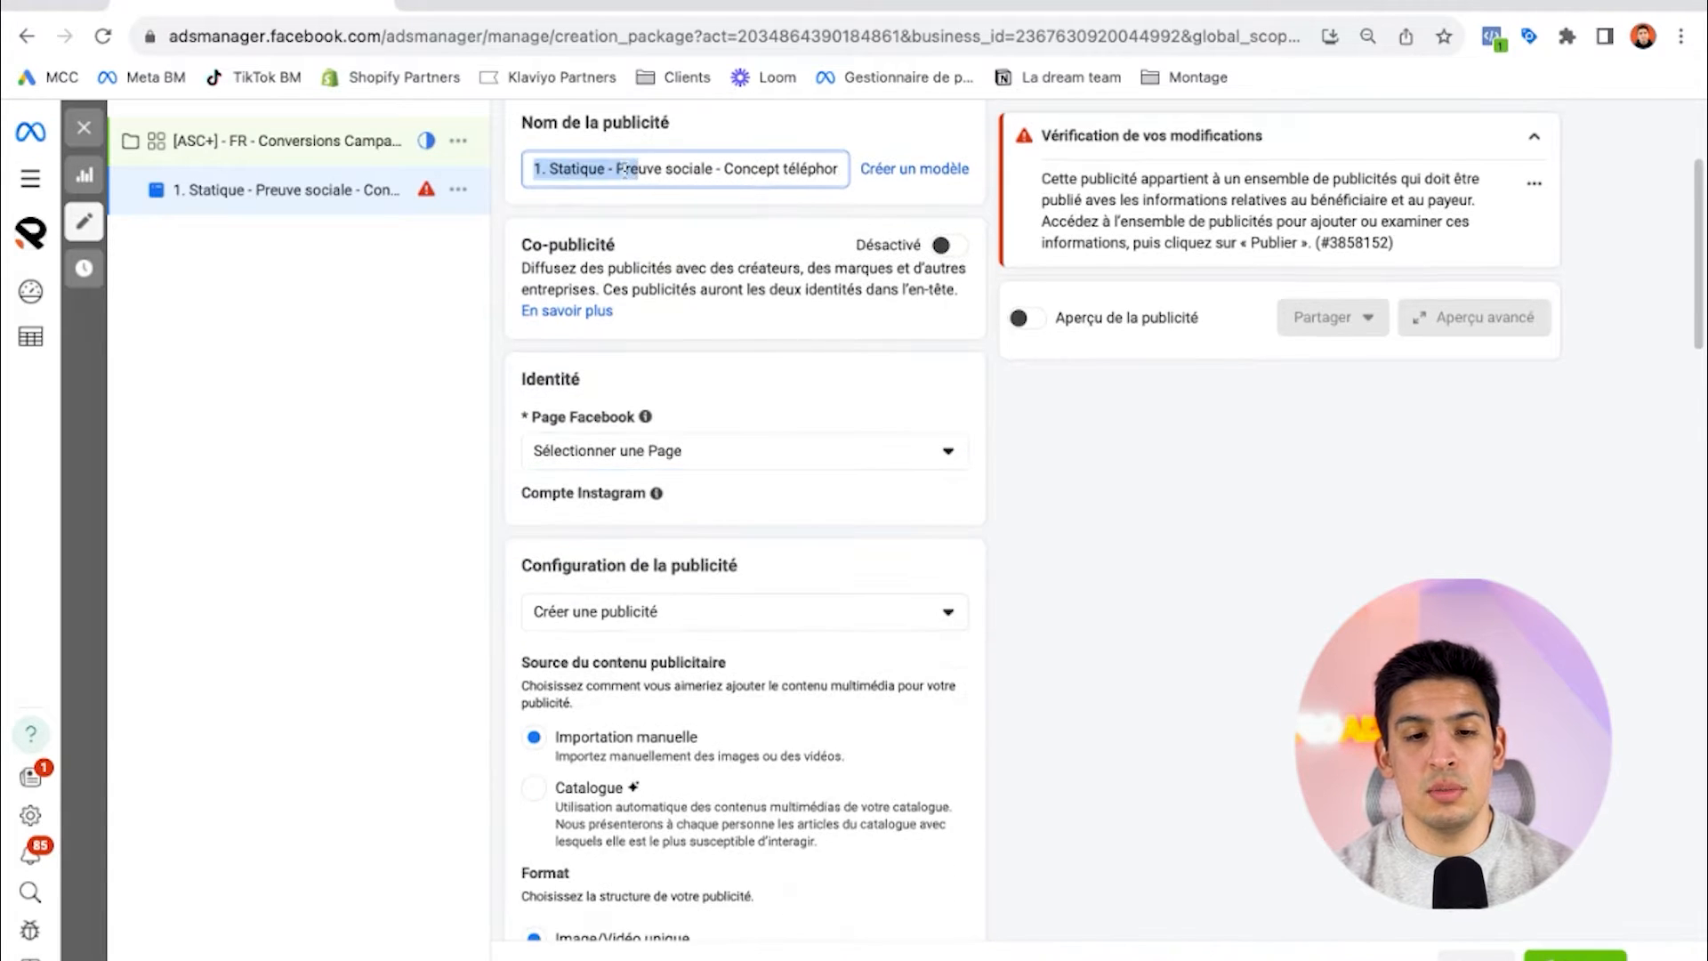
pyautogui.write('0')
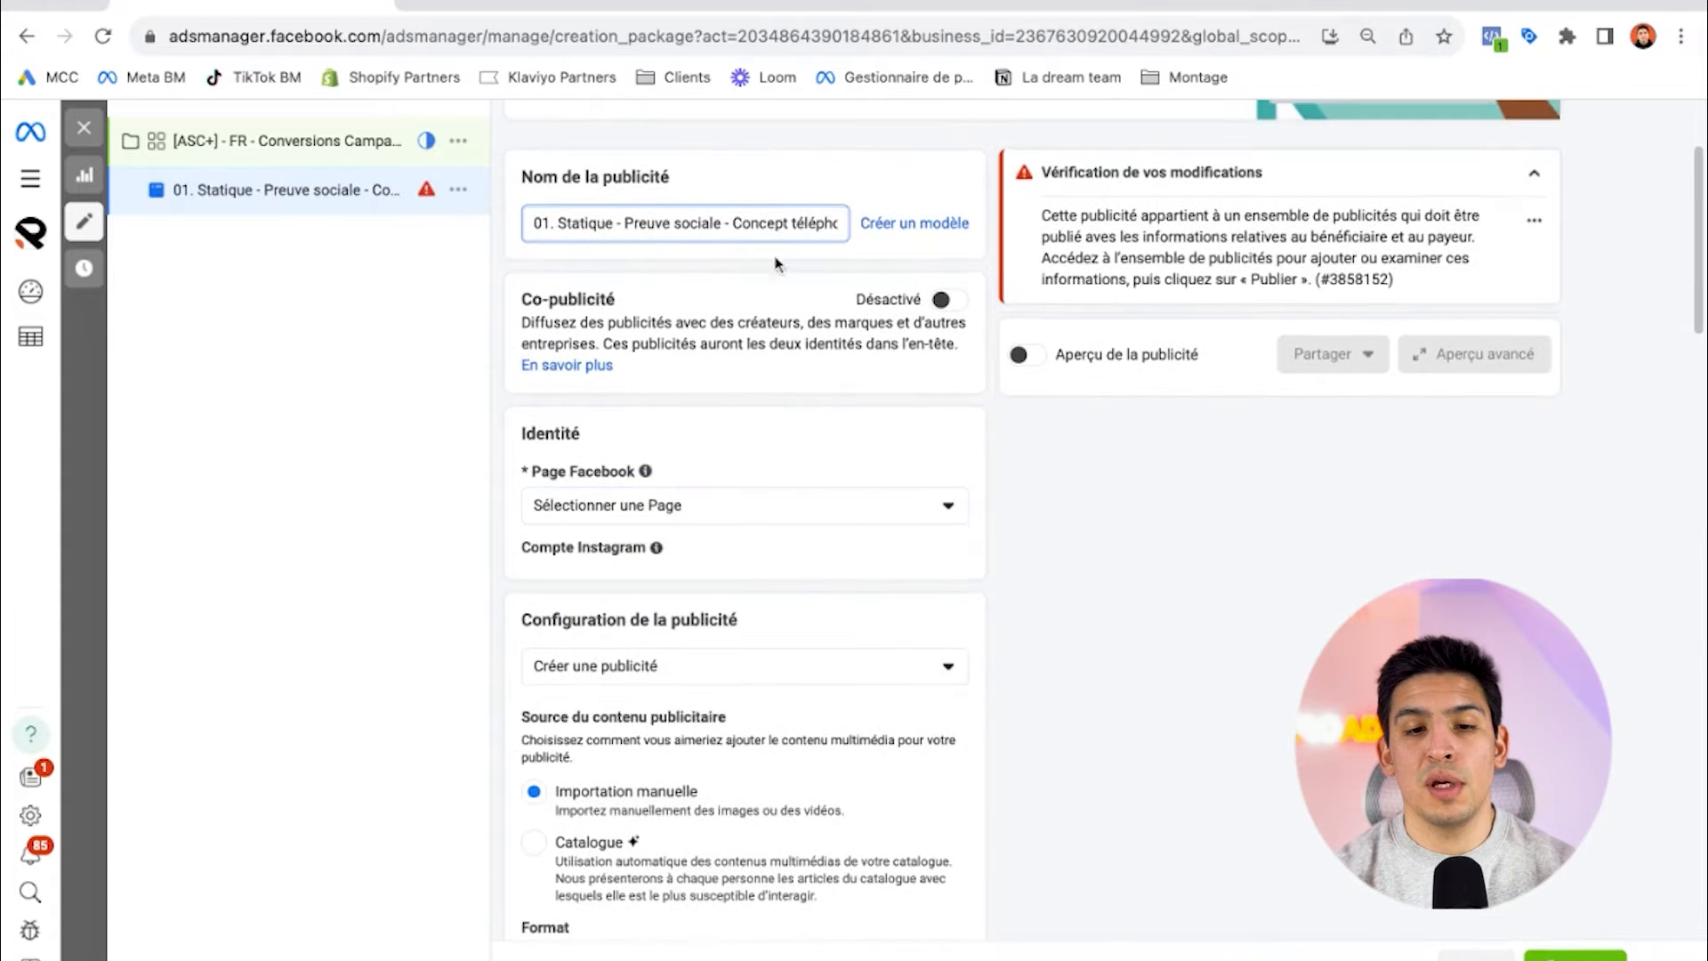
# Step: Examine the Facebook Page and Instagram account settings in the ad's Identité section
pyautogui.scroll(-1, 782, 352)
pyautogui.click(725, 452)
pyautogui.click(766, 389)
pyautogui.scroll(-2, 766, 389)
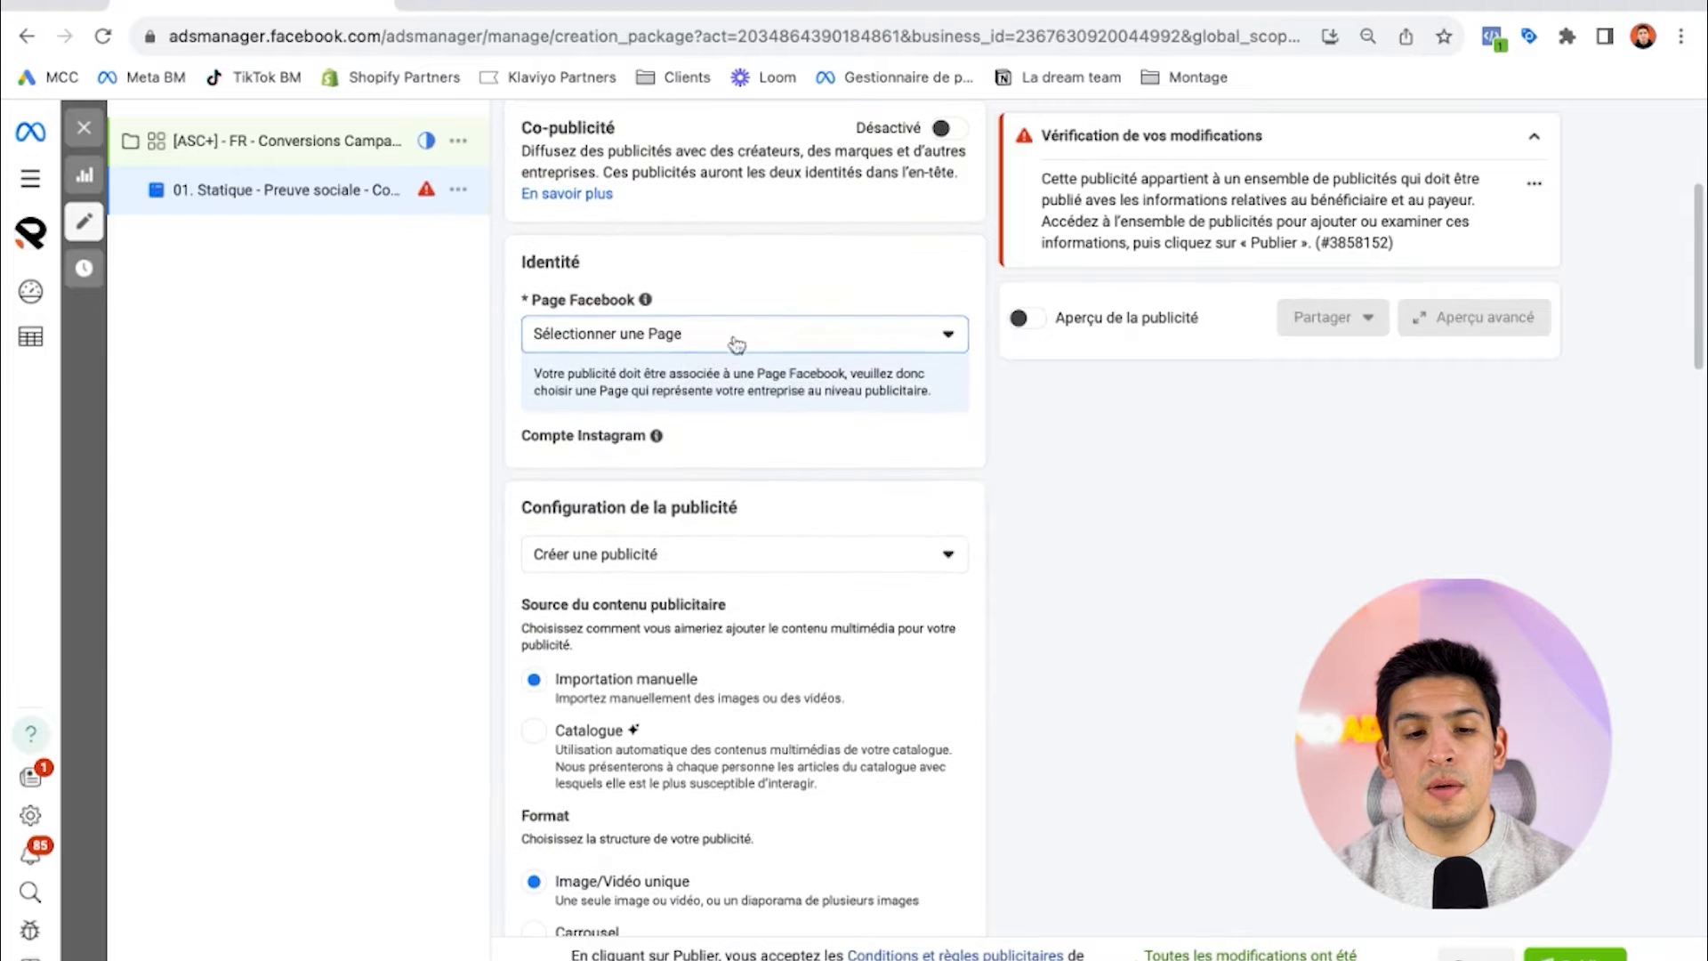
pyautogui.scroll(-3, 752, 401)
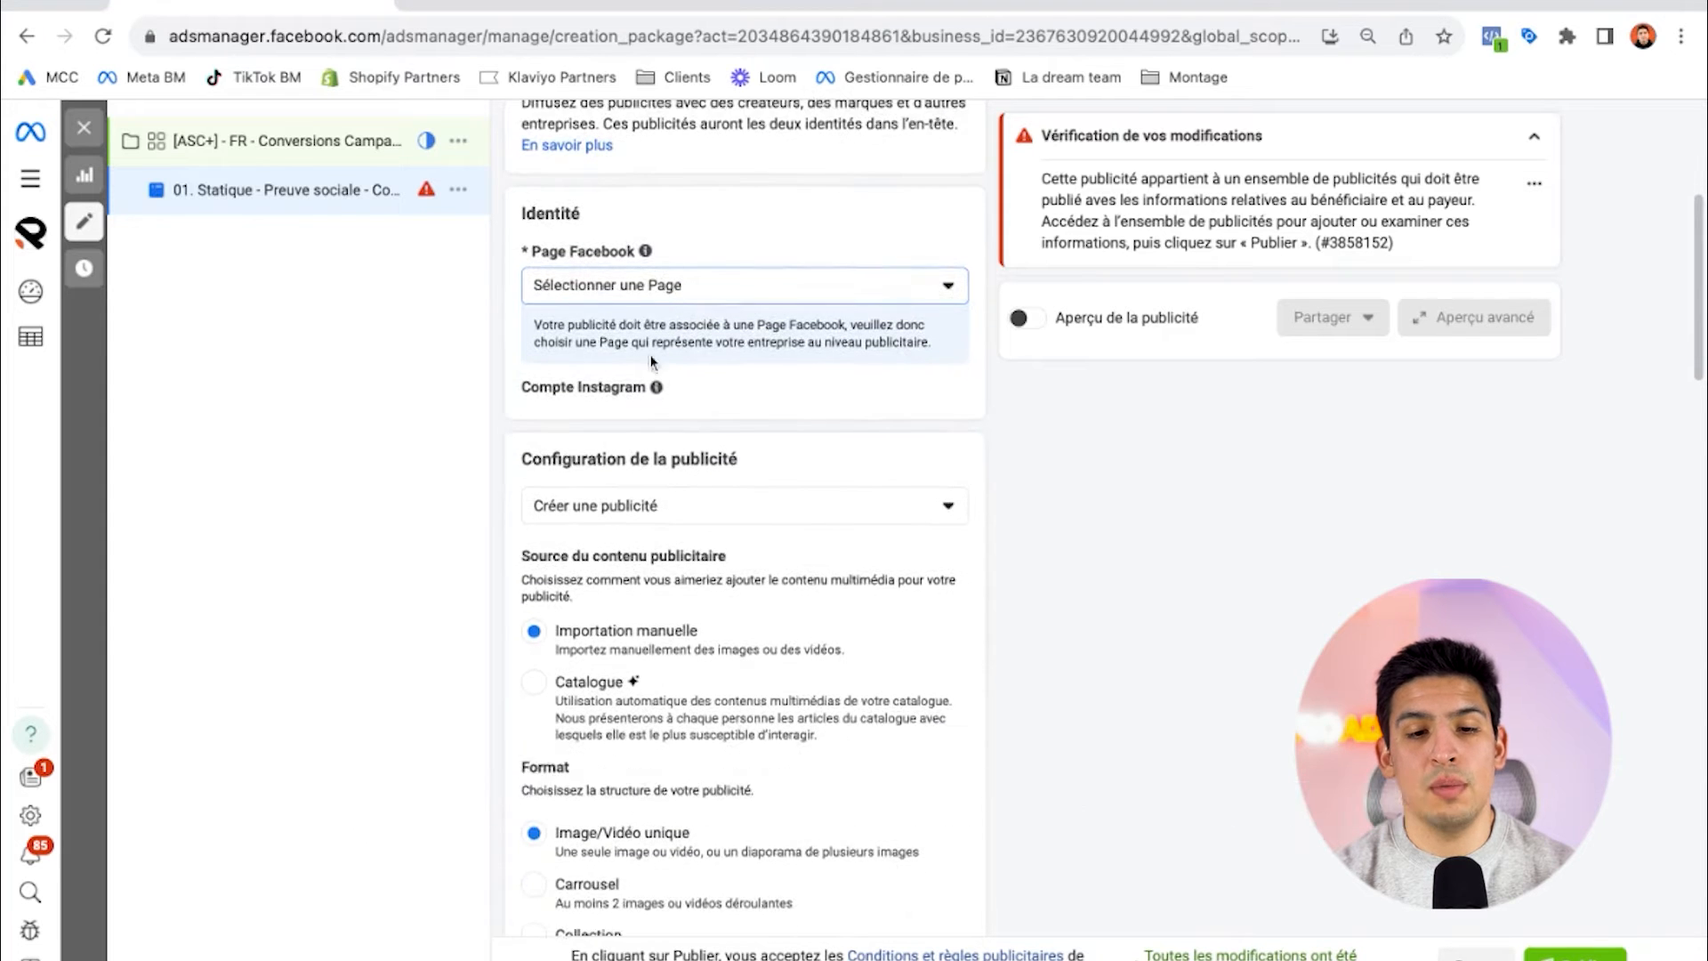
pyautogui.click(752, 400)
pyautogui.click(783, 414)
pyautogui.scroll(-1, 786, 418)
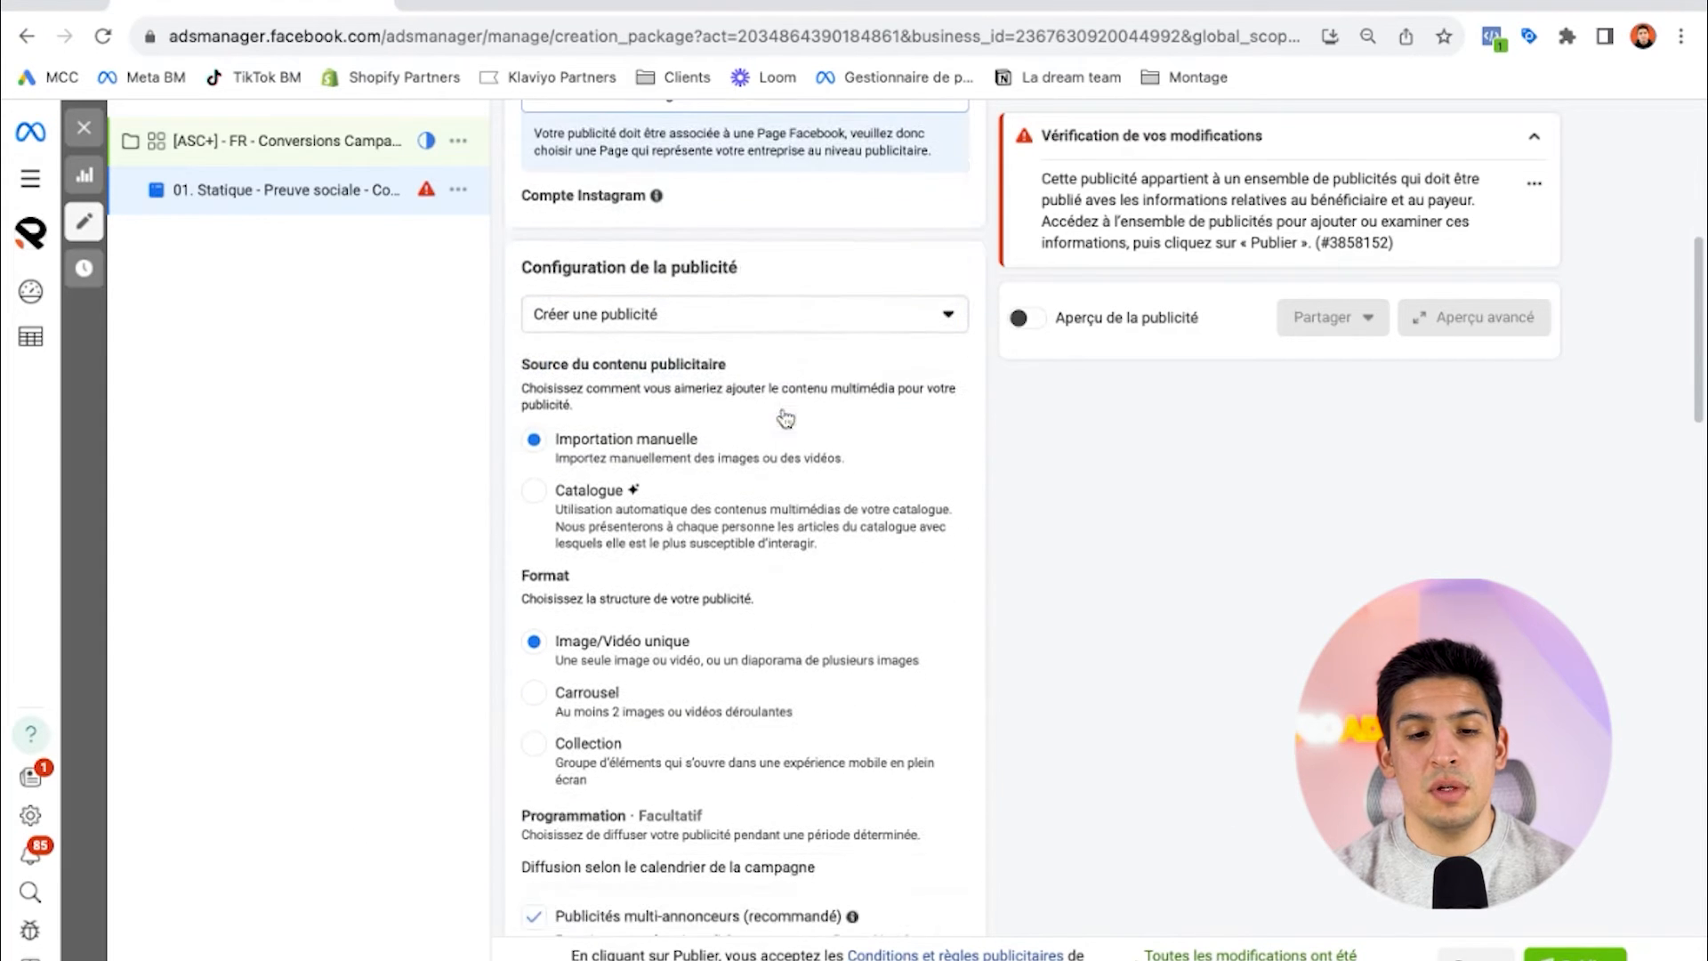
# Step: Review the ad's content source and format options, and set its configuration to Utiliser une publication existante
pyautogui.click(853, 322)
pyautogui.scroll(-1, 607, 324)
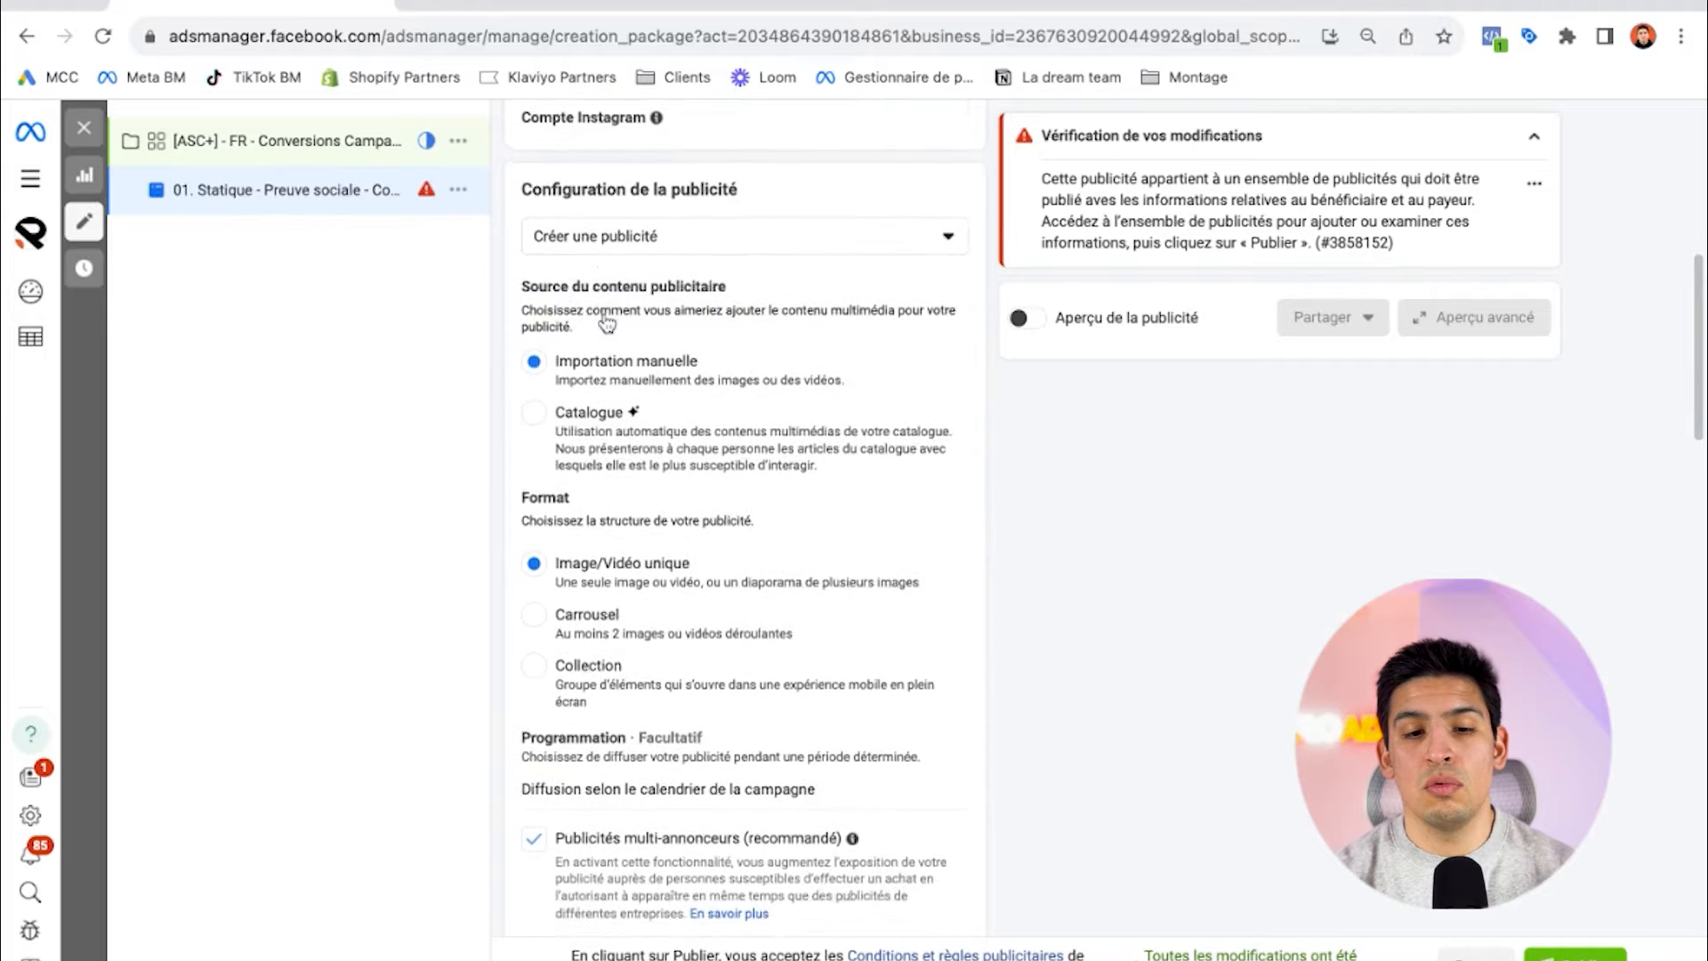
pyautogui.scroll(-2, 604, 396)
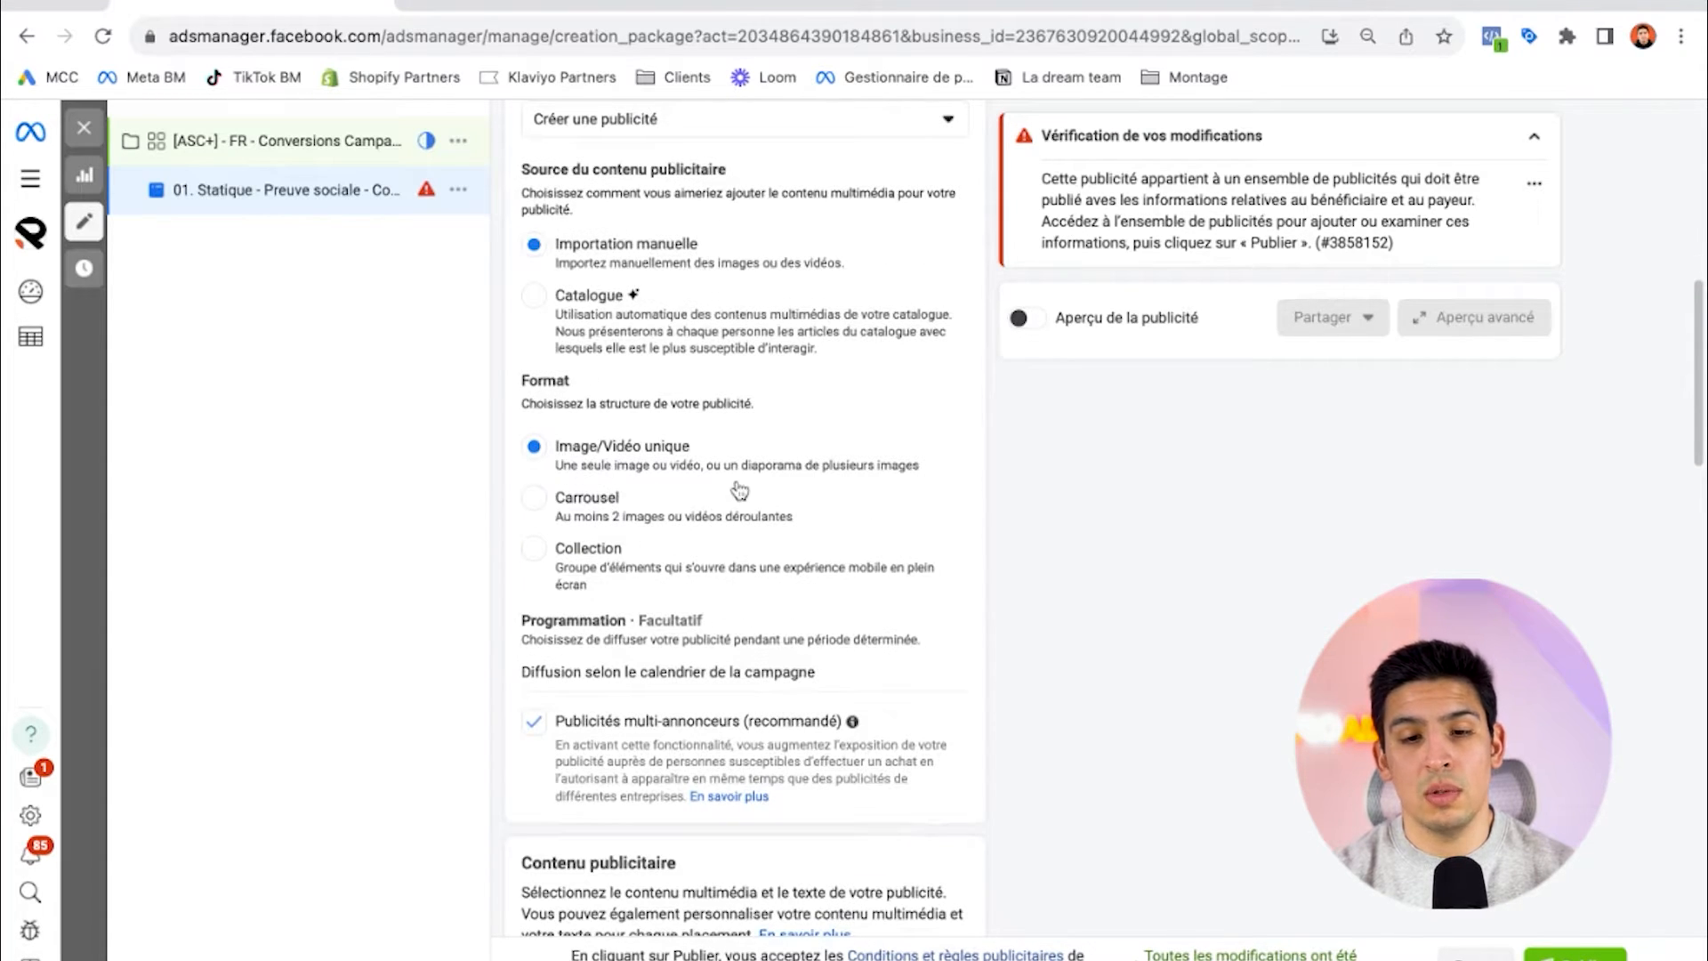
pyautogui.scroll(1, 739, 490)
pyautogui.click(749, 231)
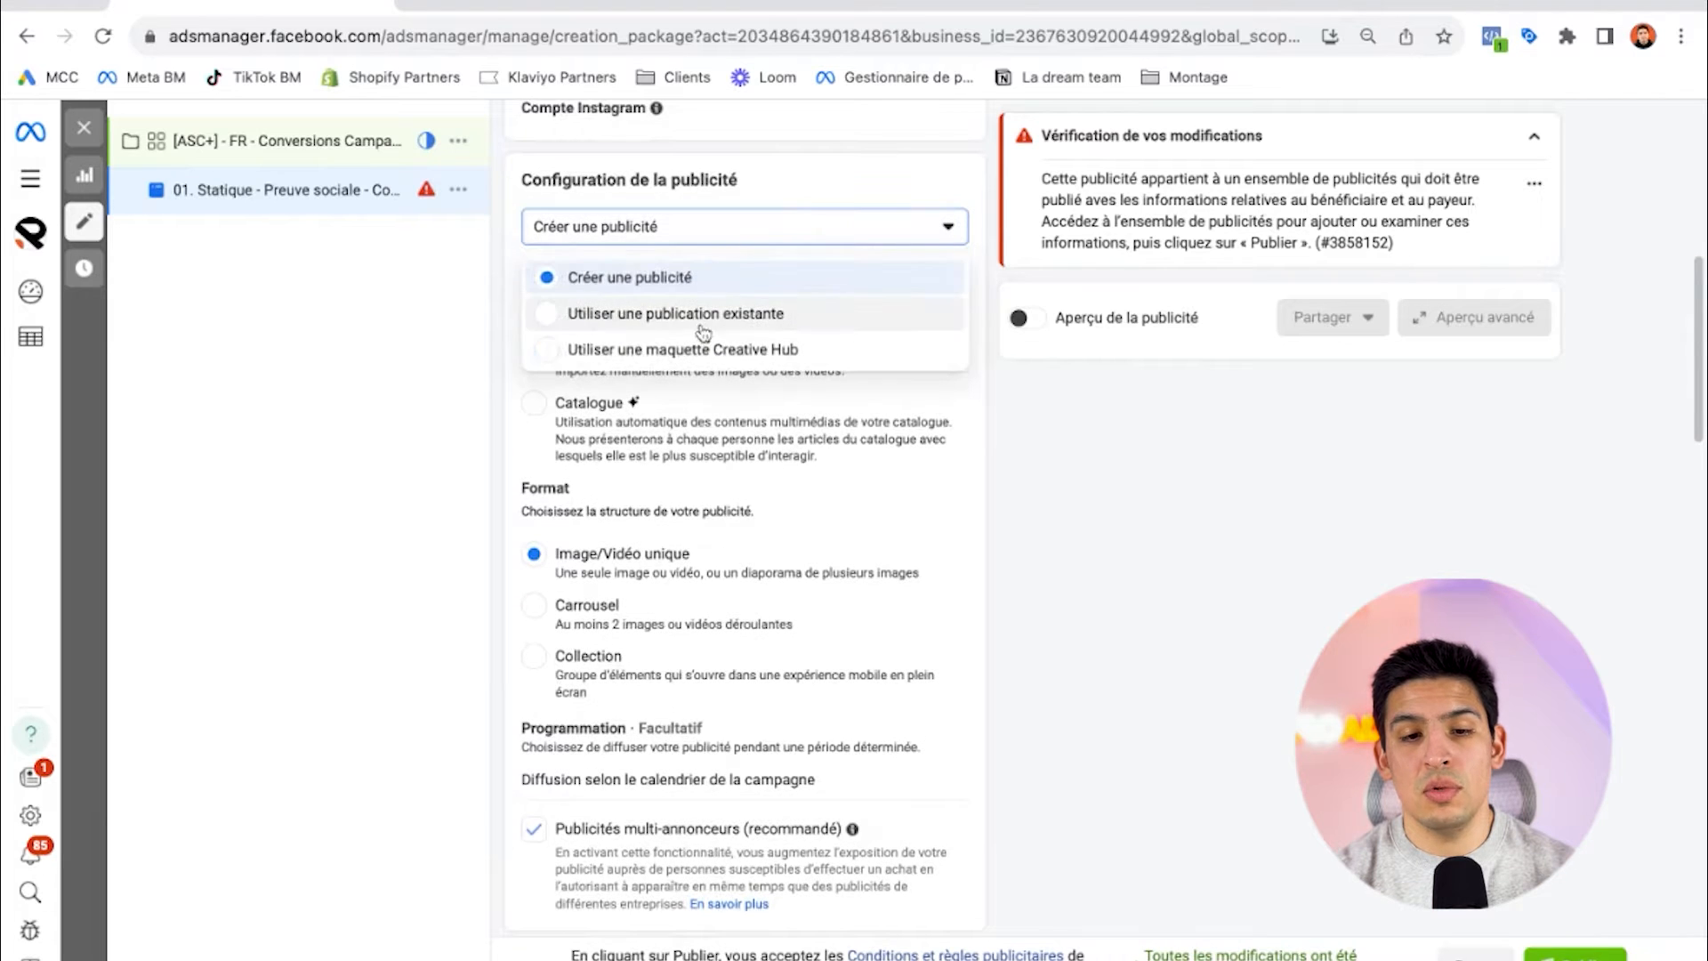
pyautogui.click(703, 312)
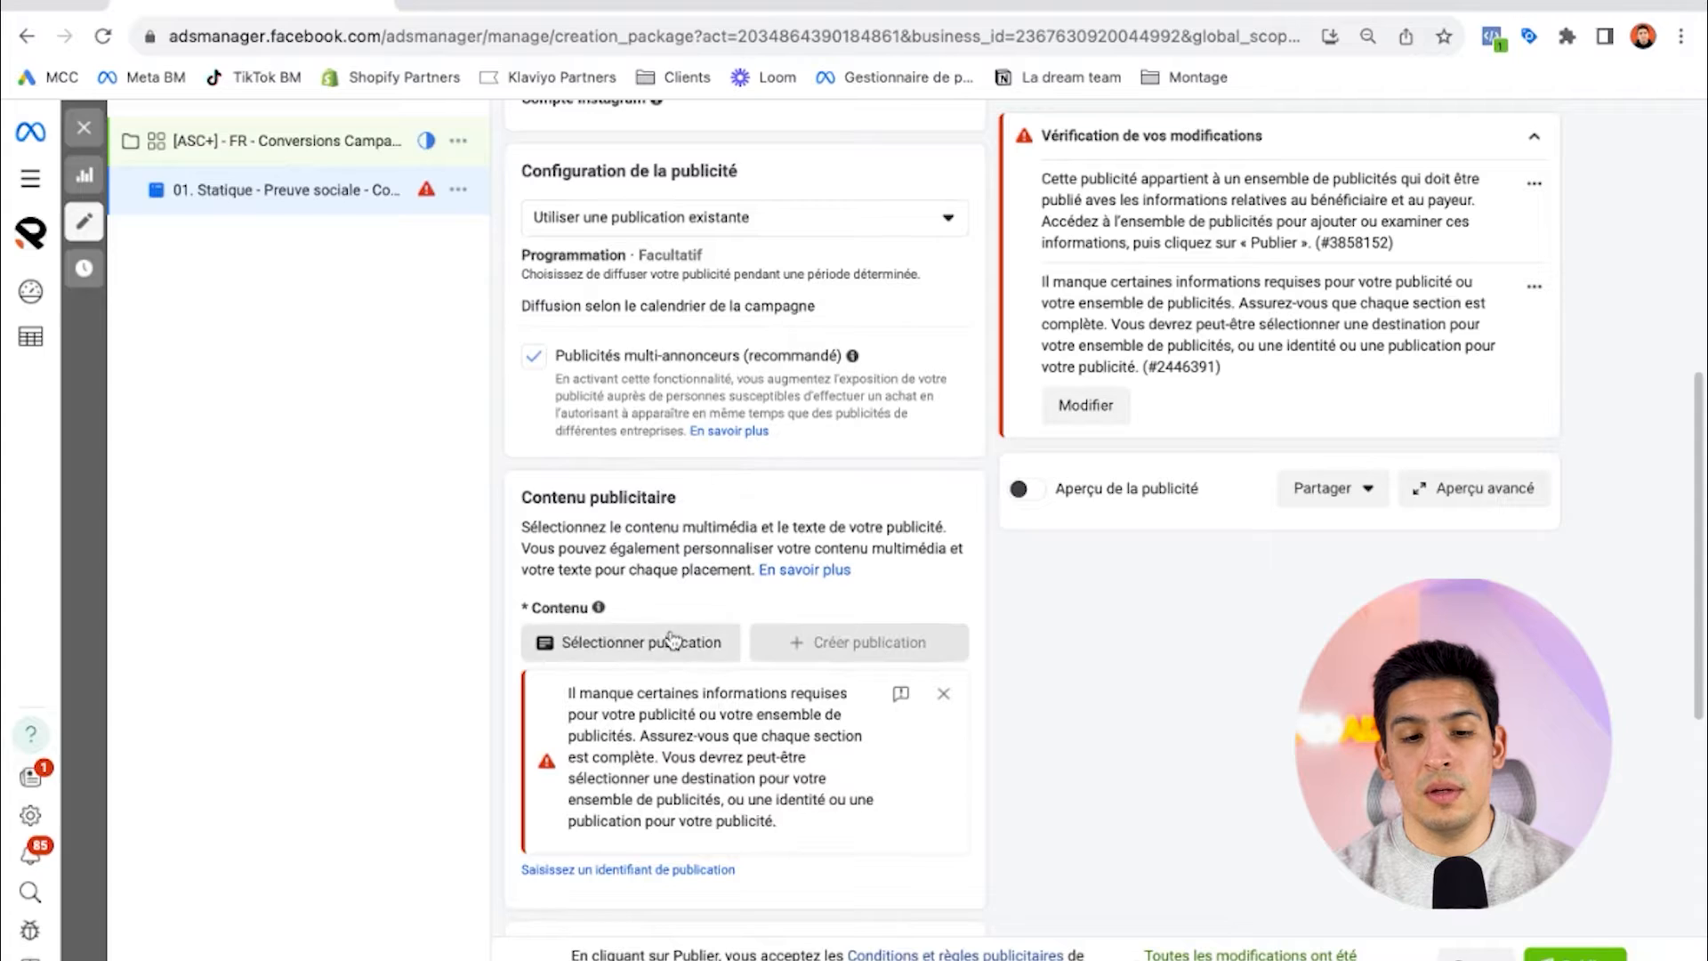
# Step: Open the selection of existing publications for the ad's content and dismiss the Dashlane suggestion
pyautogui.click(674, 641)
pyautogui.click(773, 317)
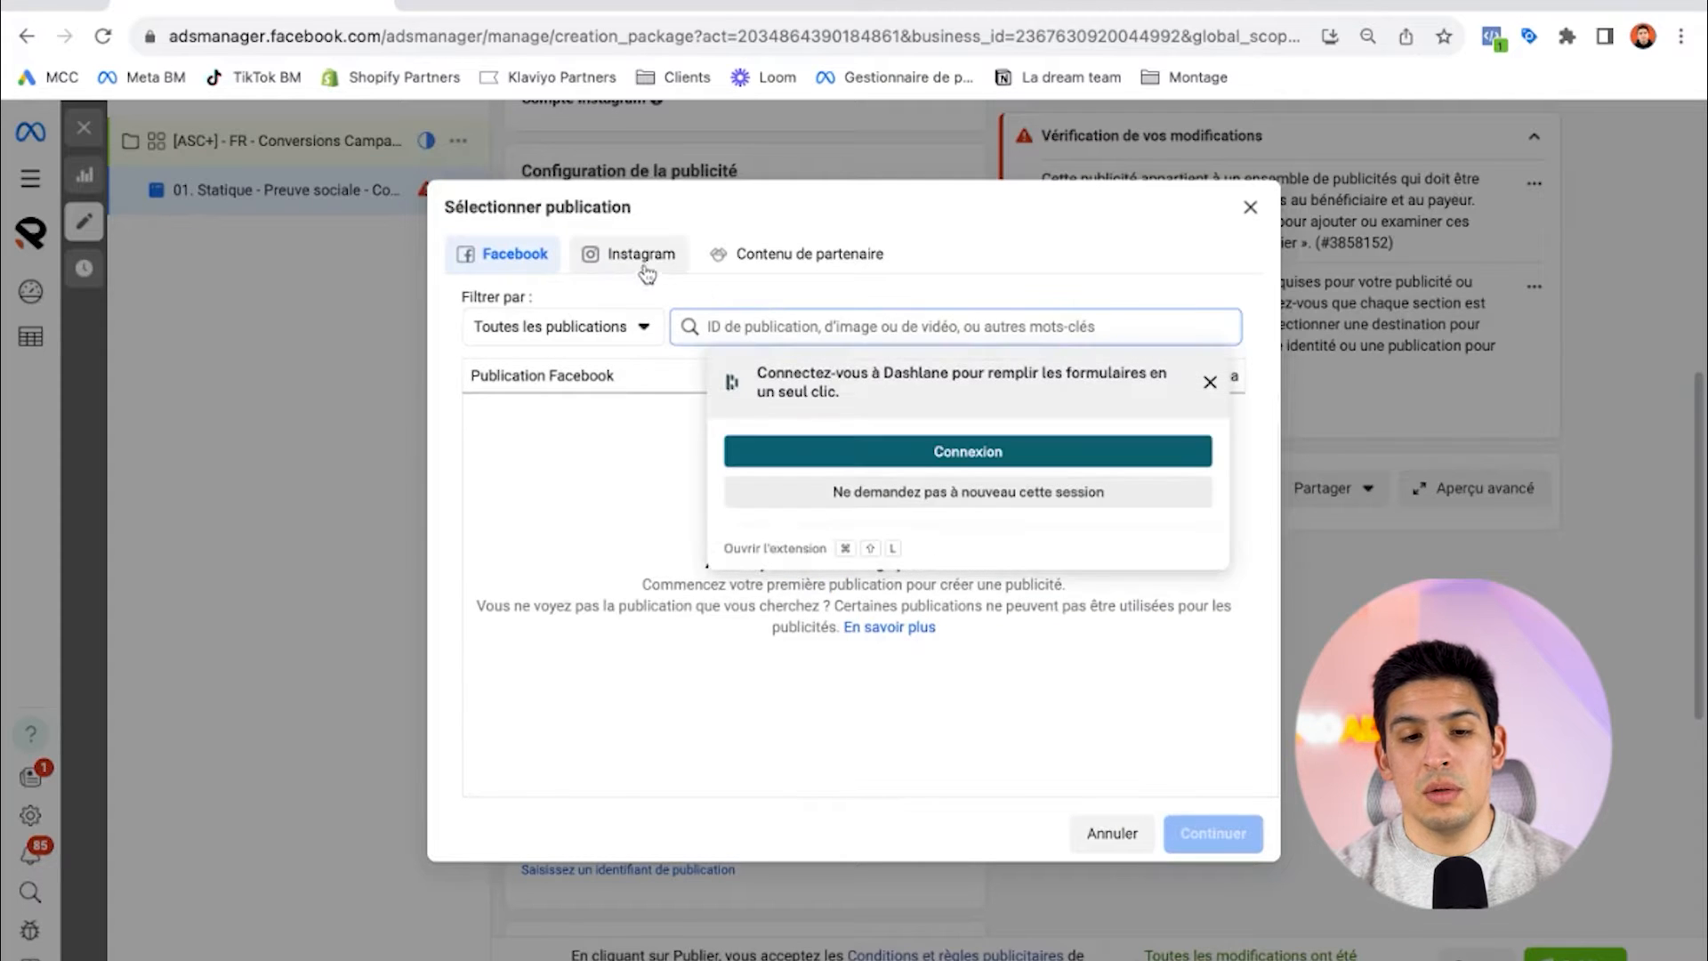
pyautogui.click(1182, 261)
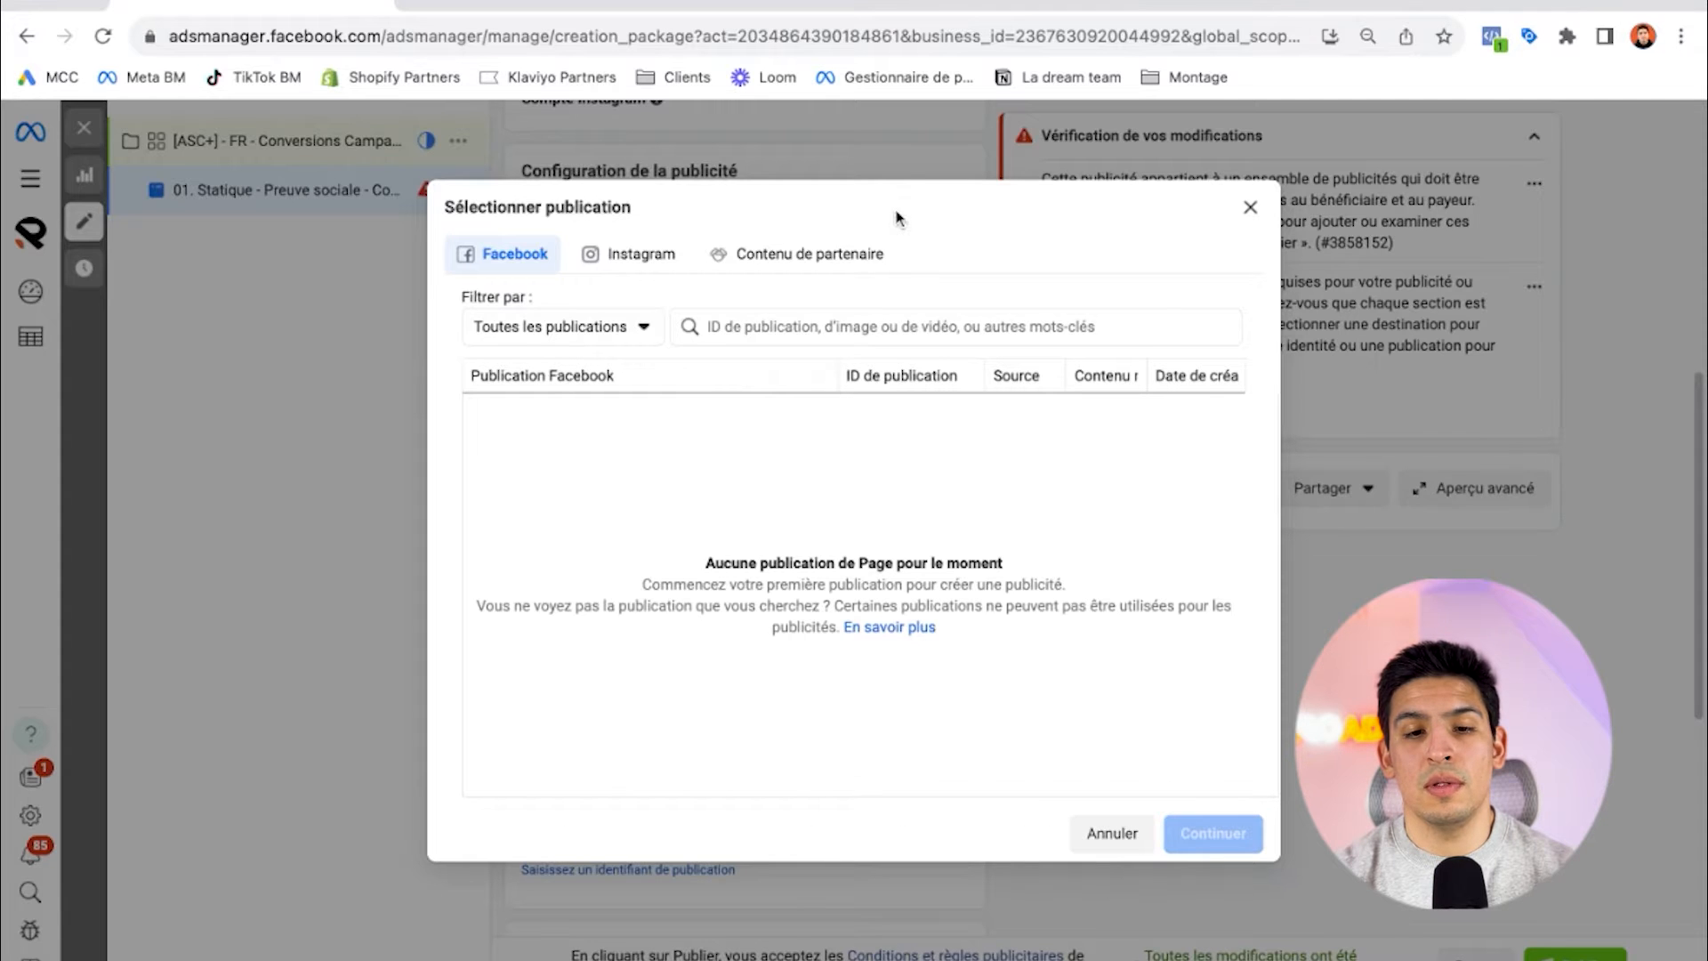
# Step: Dismiss the publication selection and examine the Évènements de site web setting in the ad's Suivi section
pyautogui.press('Escape')
pyautogui.scroll(3, 847, 400)
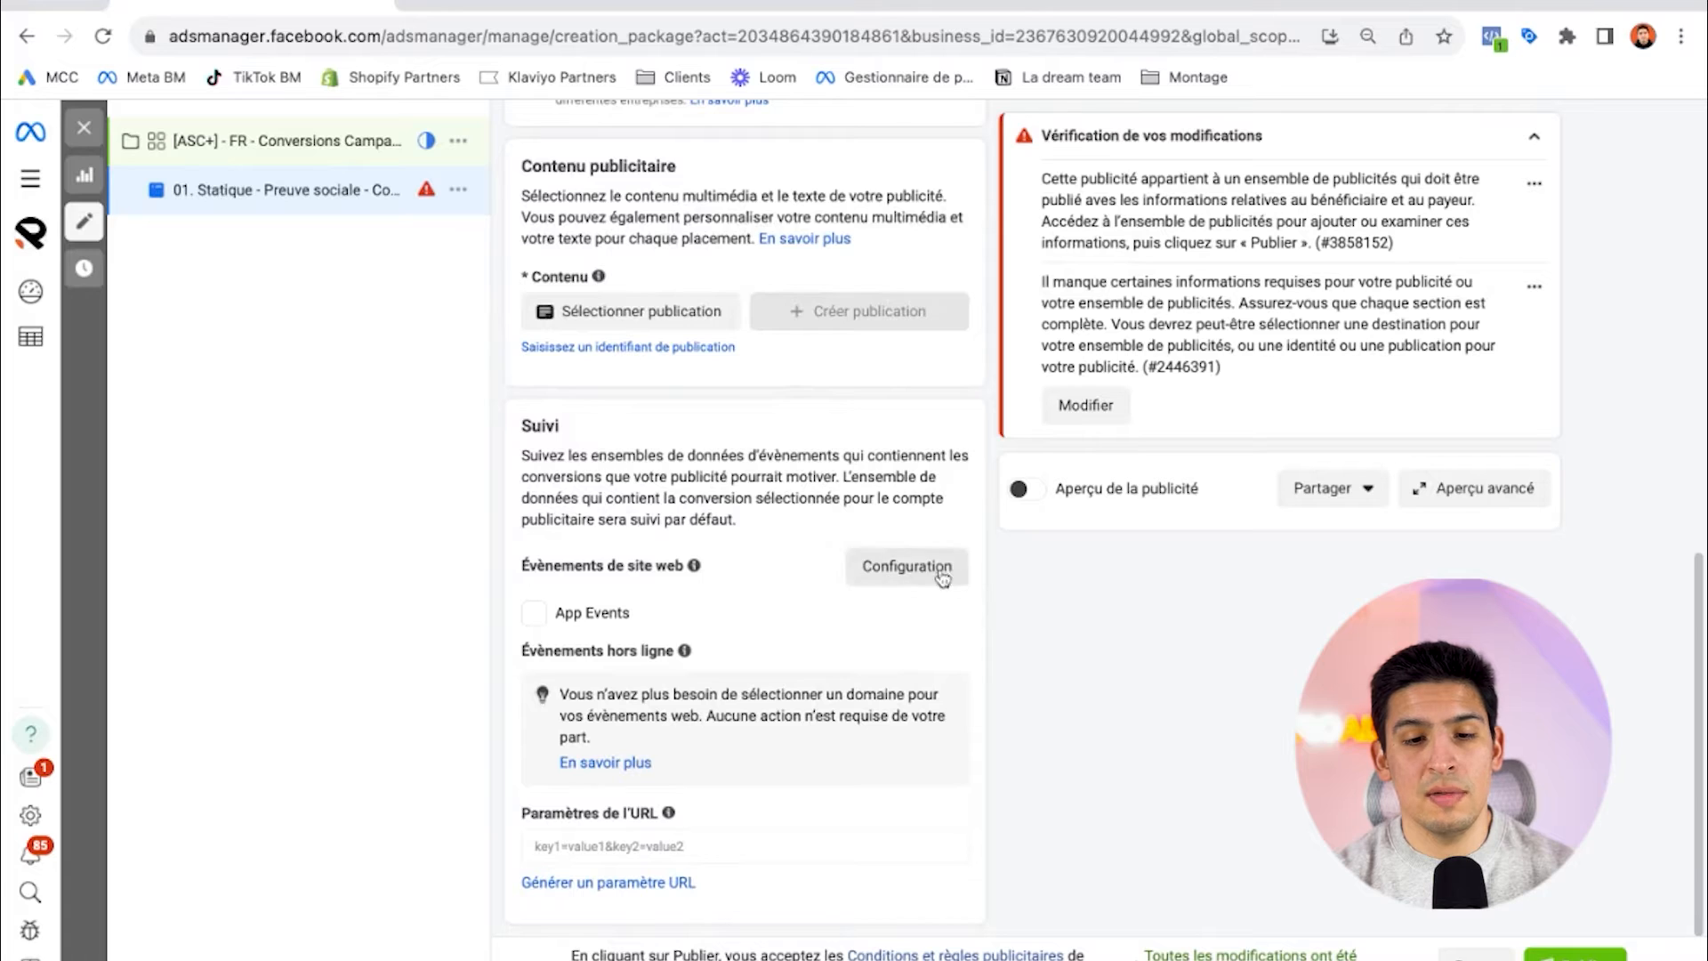
pyautogui.moveTo(775, 567); pyautogui.dragTo(452, 563)
pyautogui.doubleClick(579, 566)
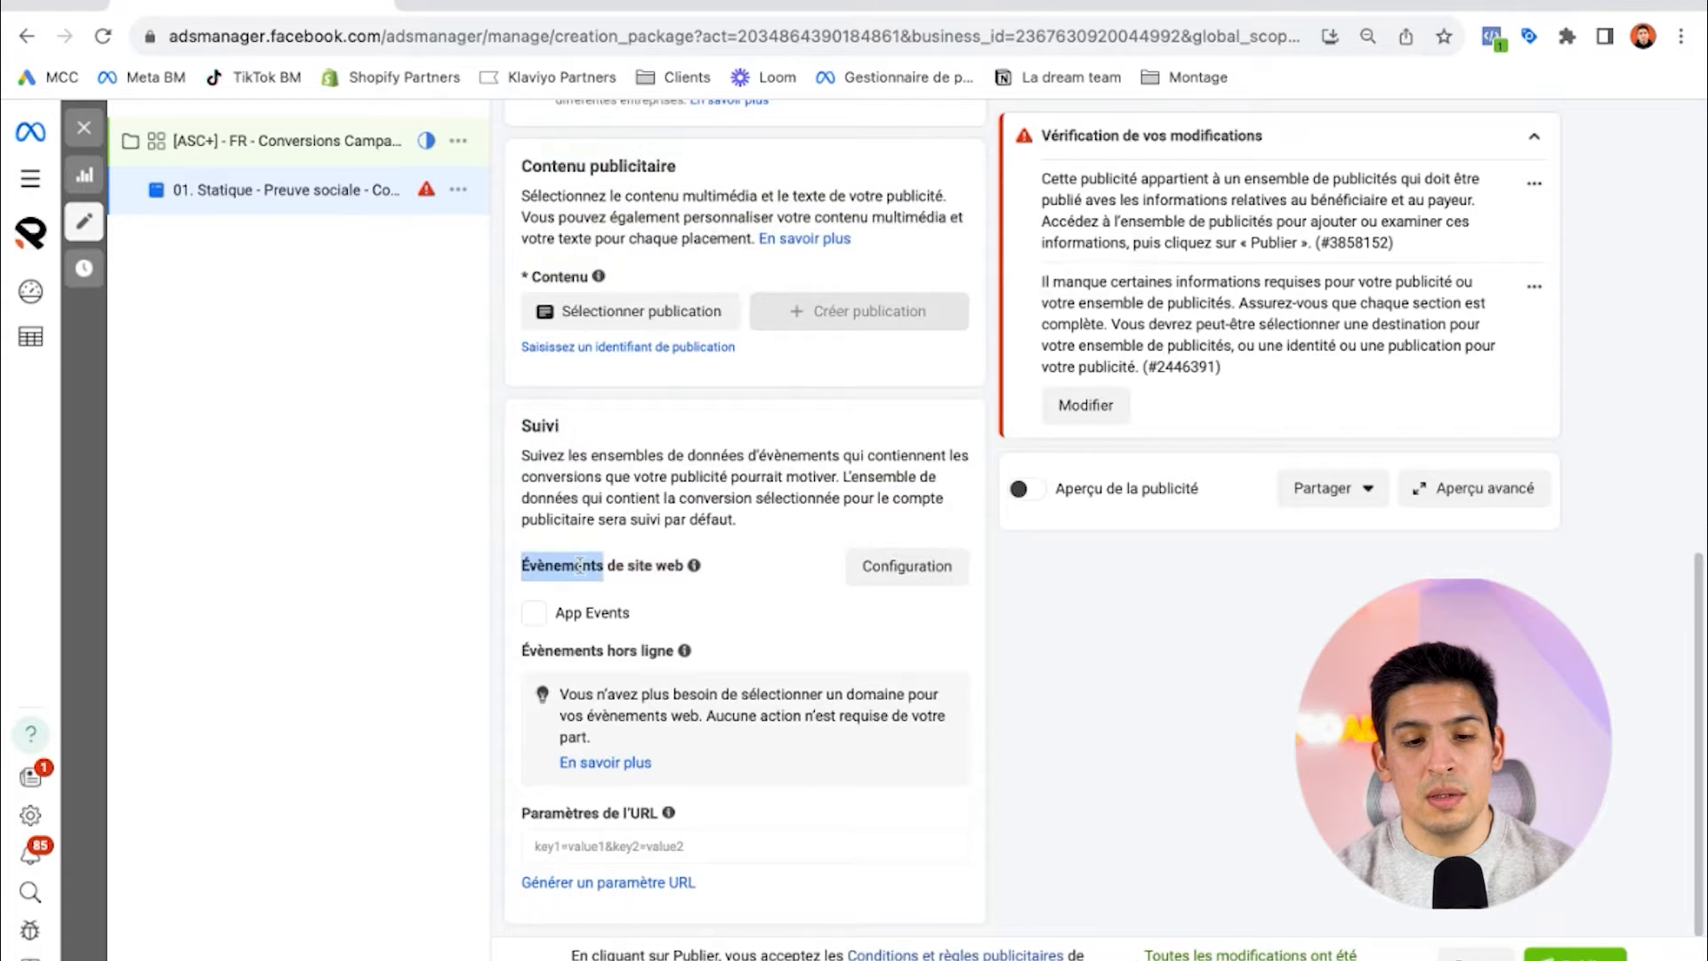
pyautogui.moveTo(579, 566); pyautogui.dragTo(699, 568)
pyautogui.click(703, 569)
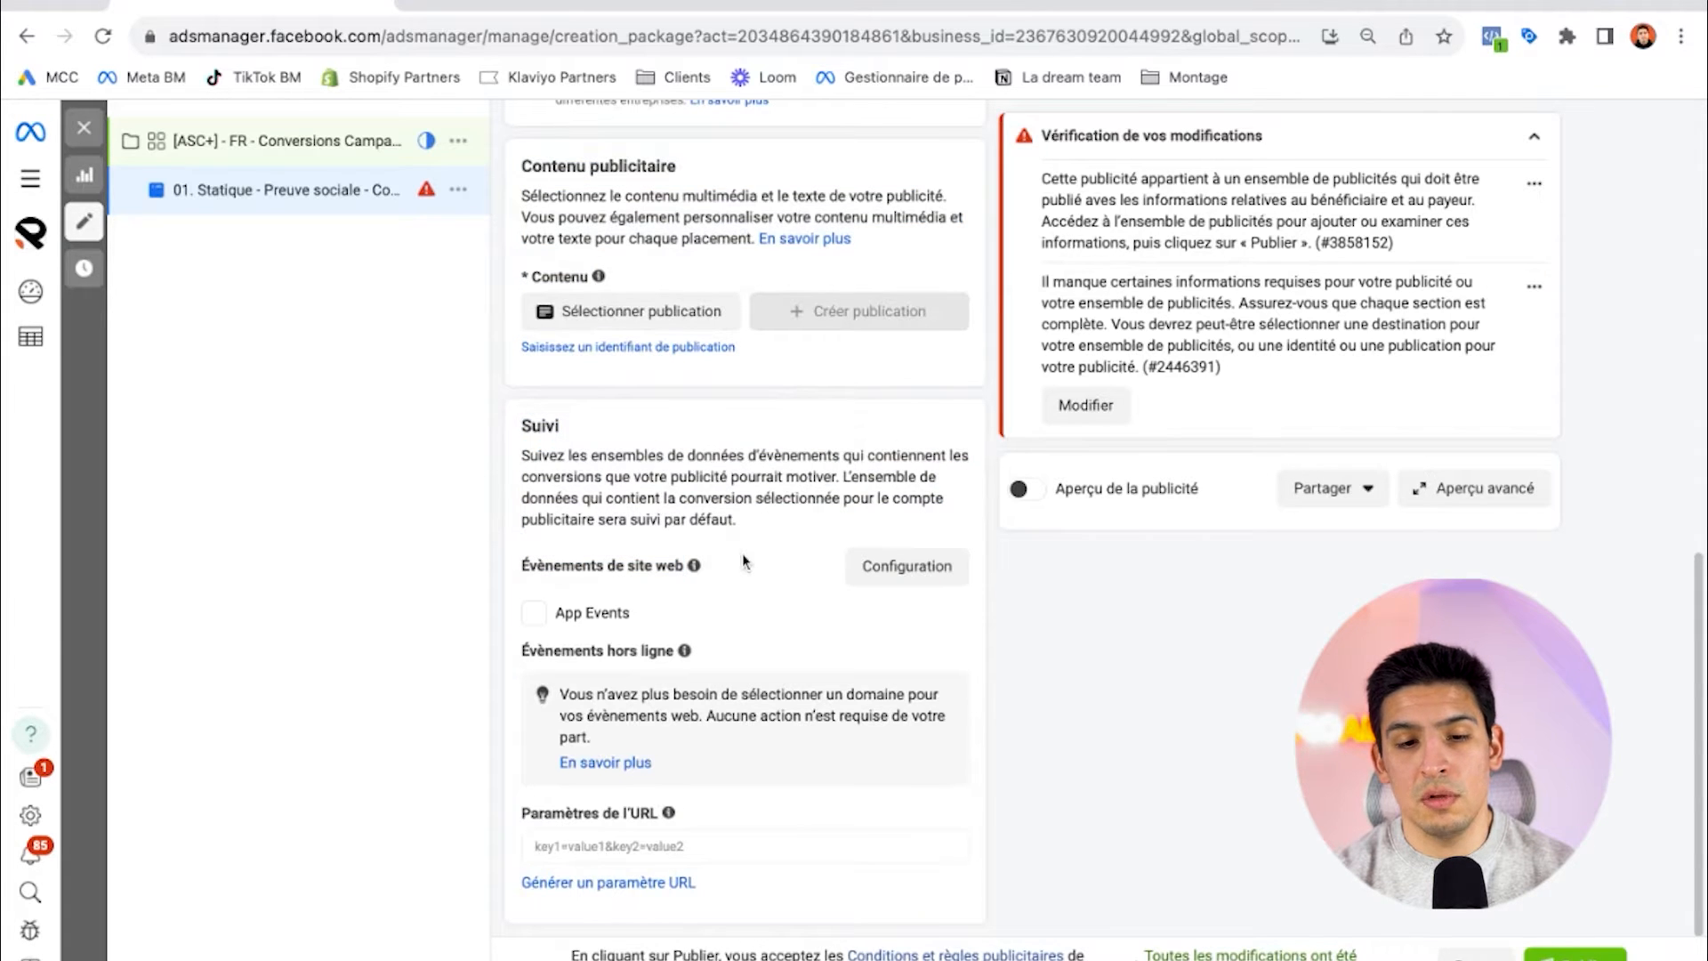
# Step: Open the URL parameter generator for the ad, review its campaign source, medium, name and content fields, and close it
pyautogui.click(659, 847)
pyautogui.click(647, 883)
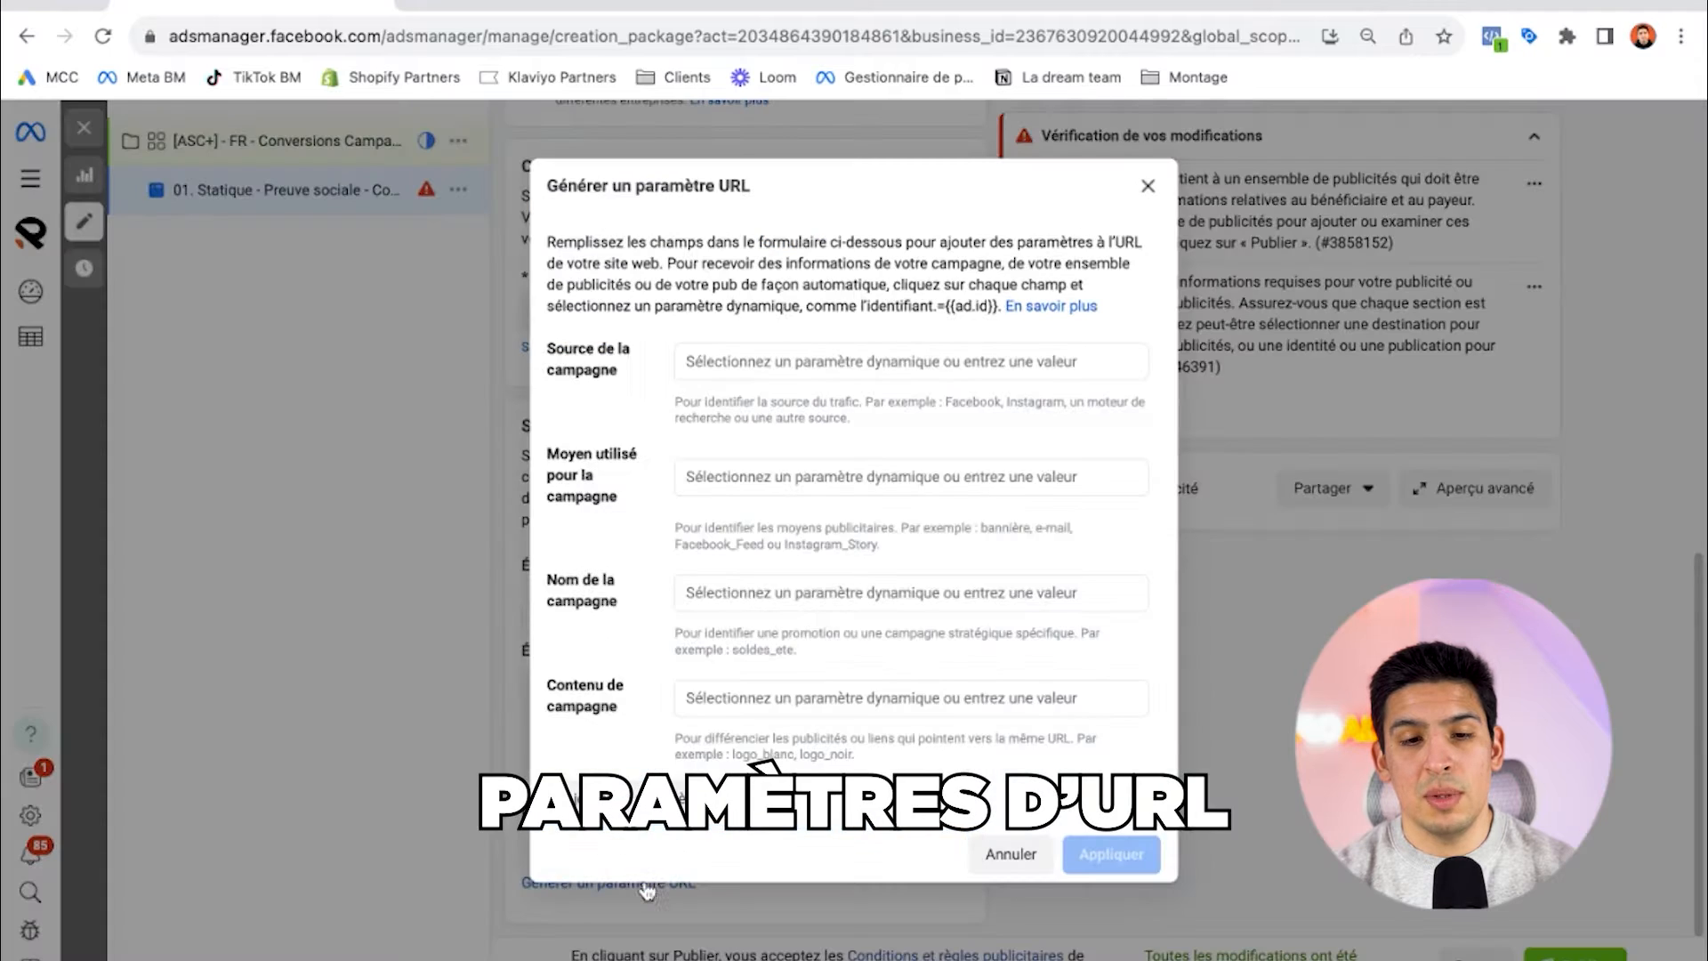
pyautogui.scroll(-3, 654, 516)
pyautogui.scroll(3, 654, 516)
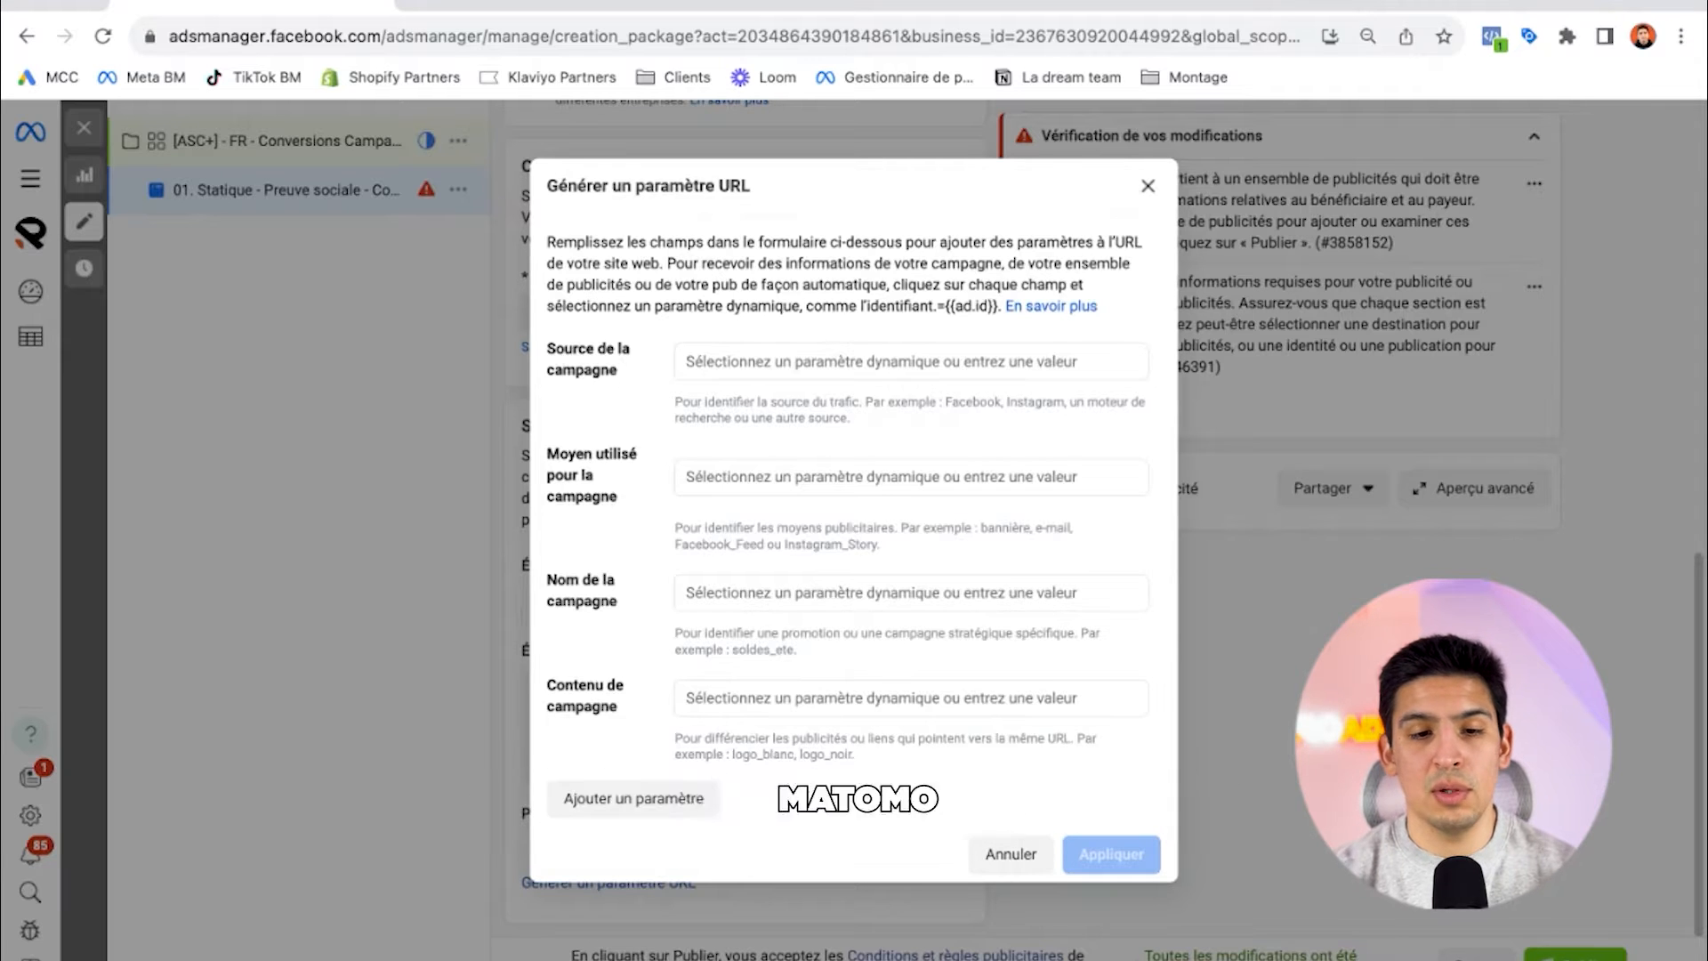
pyautogui.click(1148, 186)
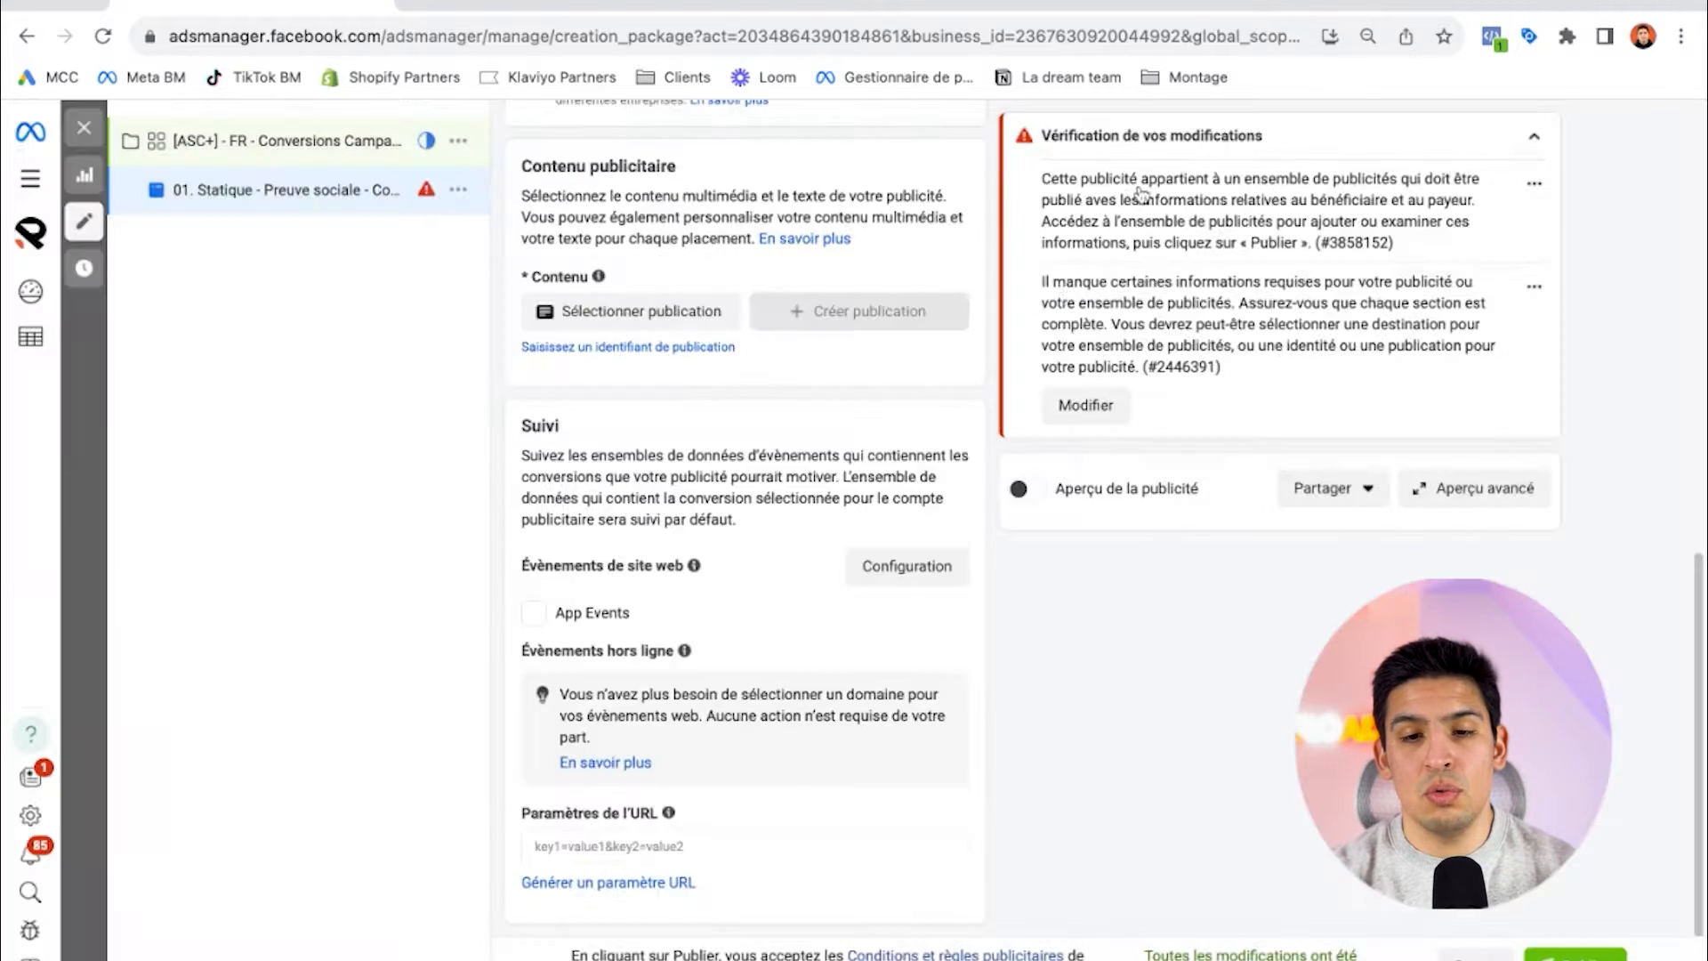
# Step: Close the ad editor and return to the campaign overview
pyautogui.scroll(10, 832, 476)
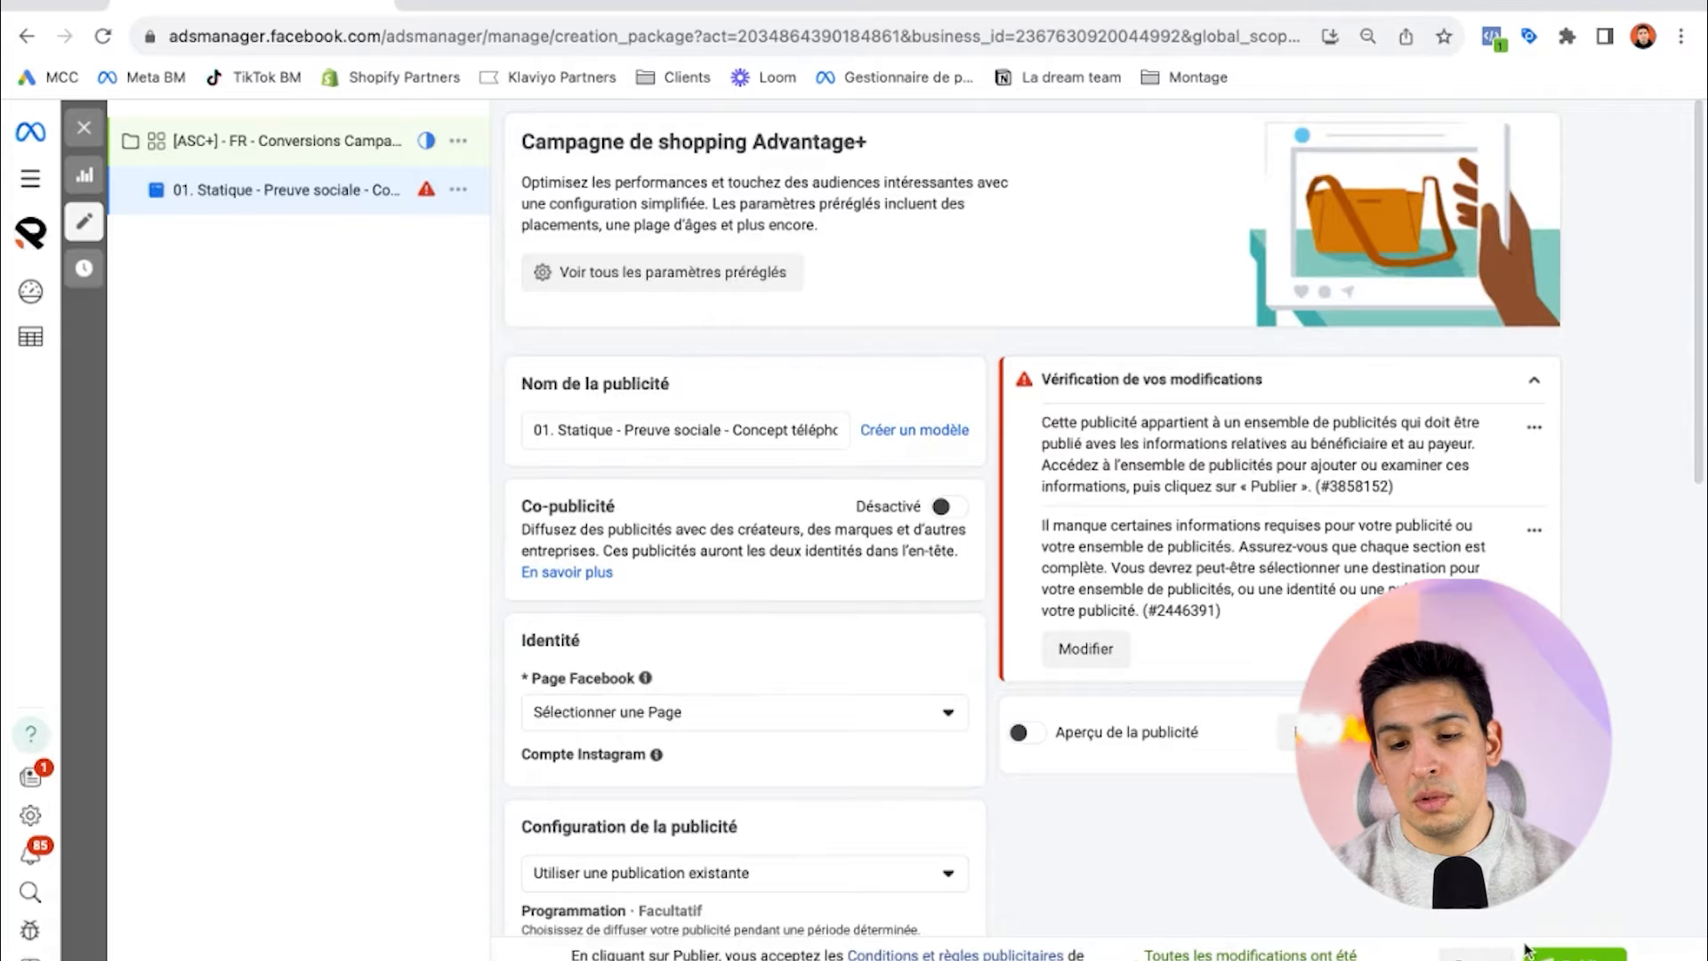
pyautogui.click(84, 129)
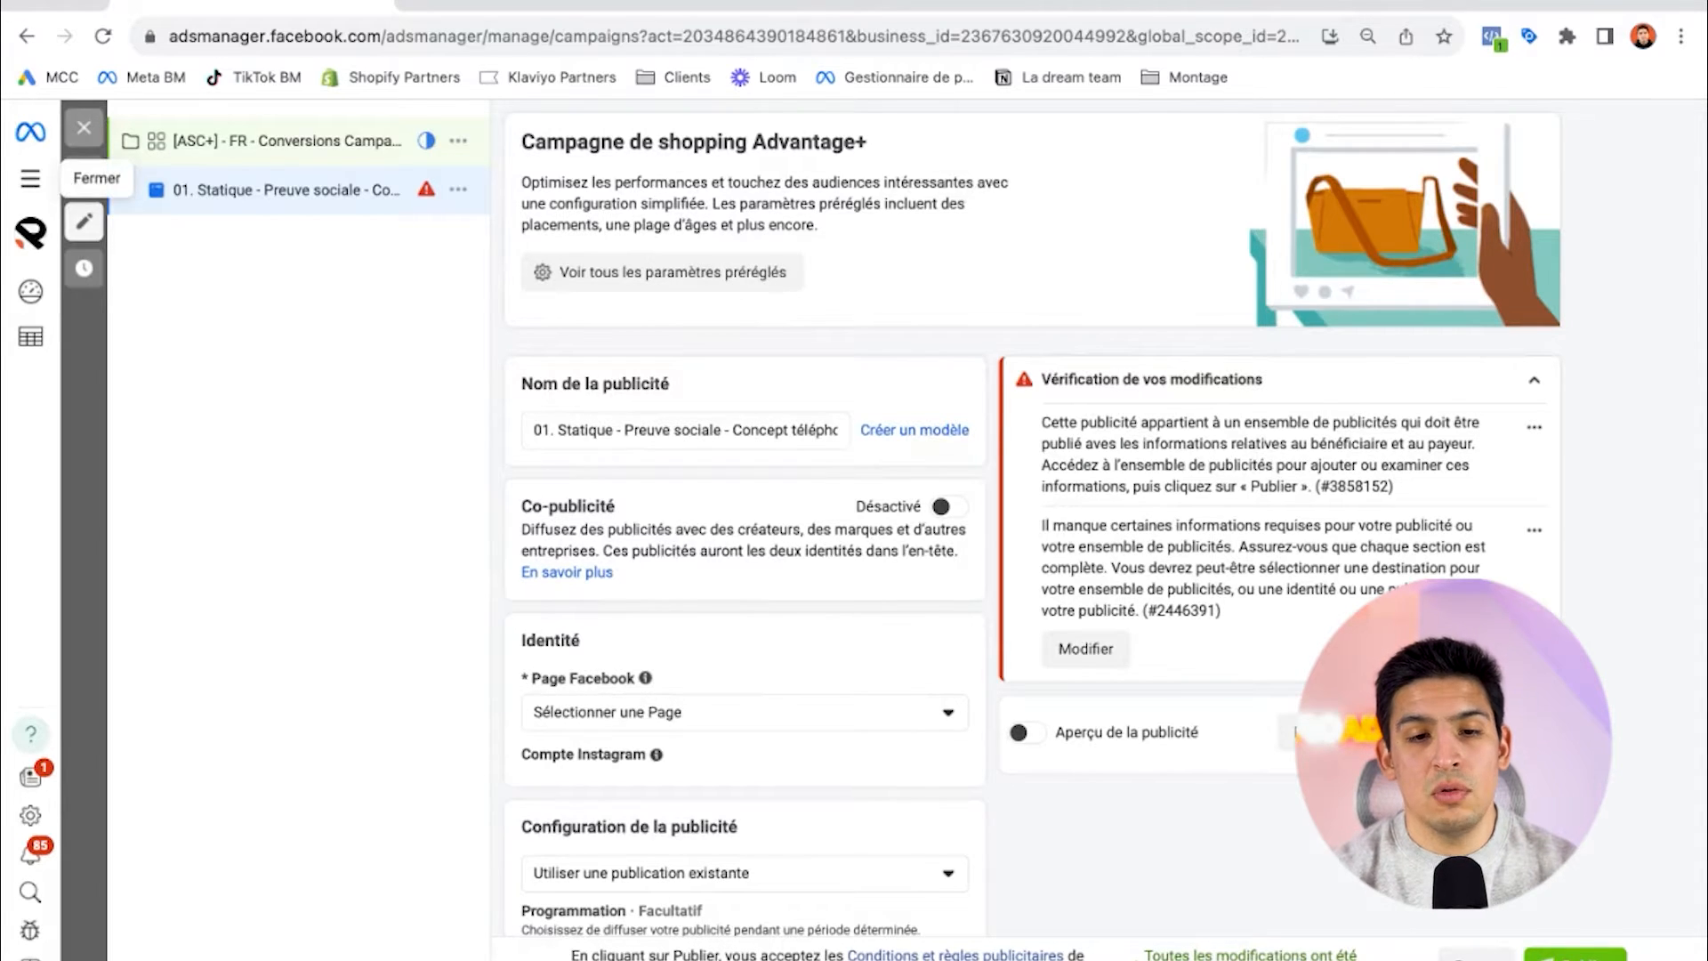
pyautogui.click(85, 381)
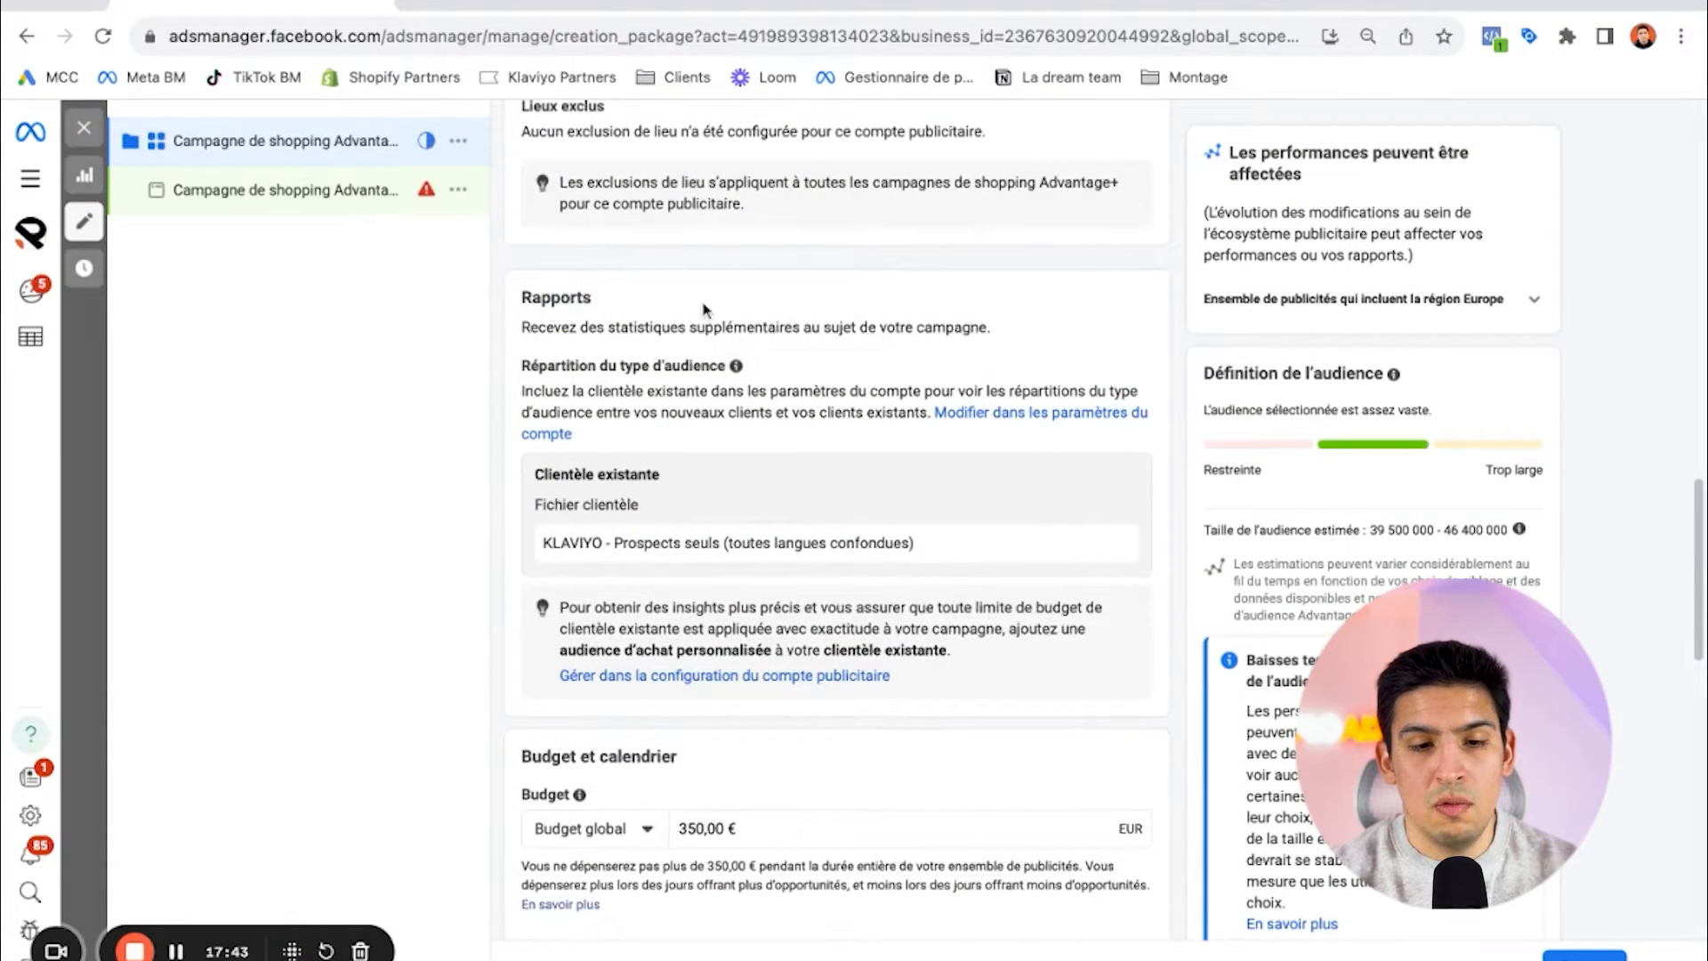
# Step: Review the Clientèle existante details in the campaign's Rapports section and open the ad account configuration to manage them
pyautogui.scroll(-1, 631, 485)
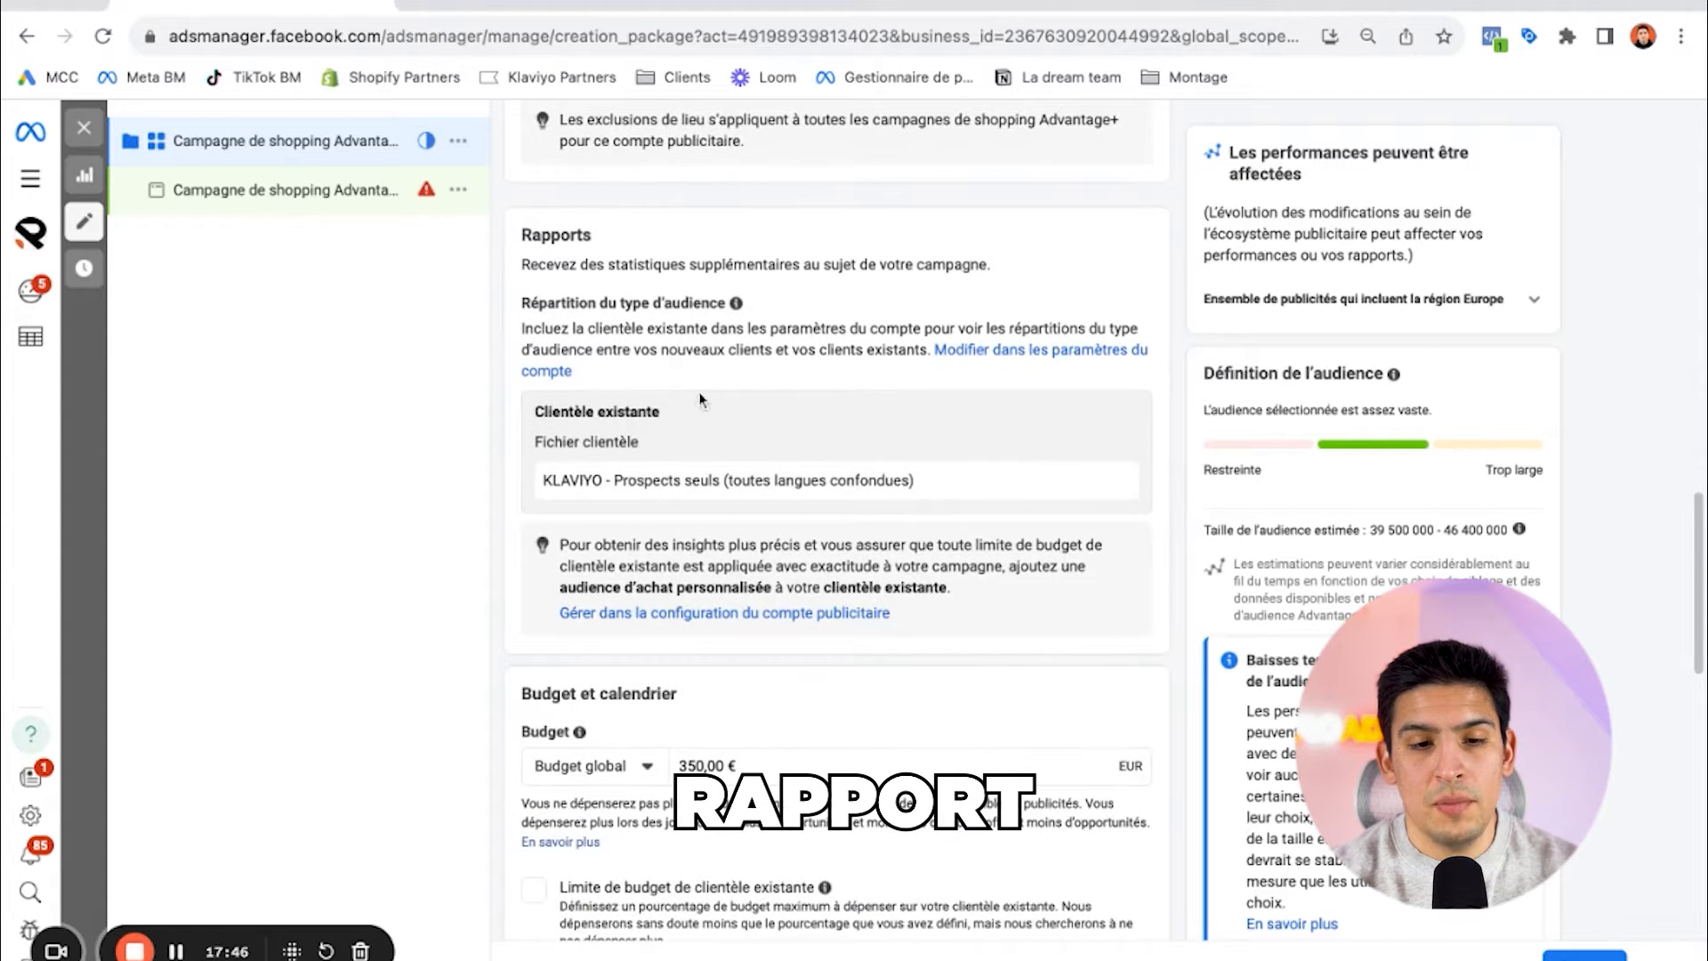
pyautogui.scroll(-1, 722, 465)
pyautogui.scroll(-1, 795, 402)
pyautogui.click(755, 551)
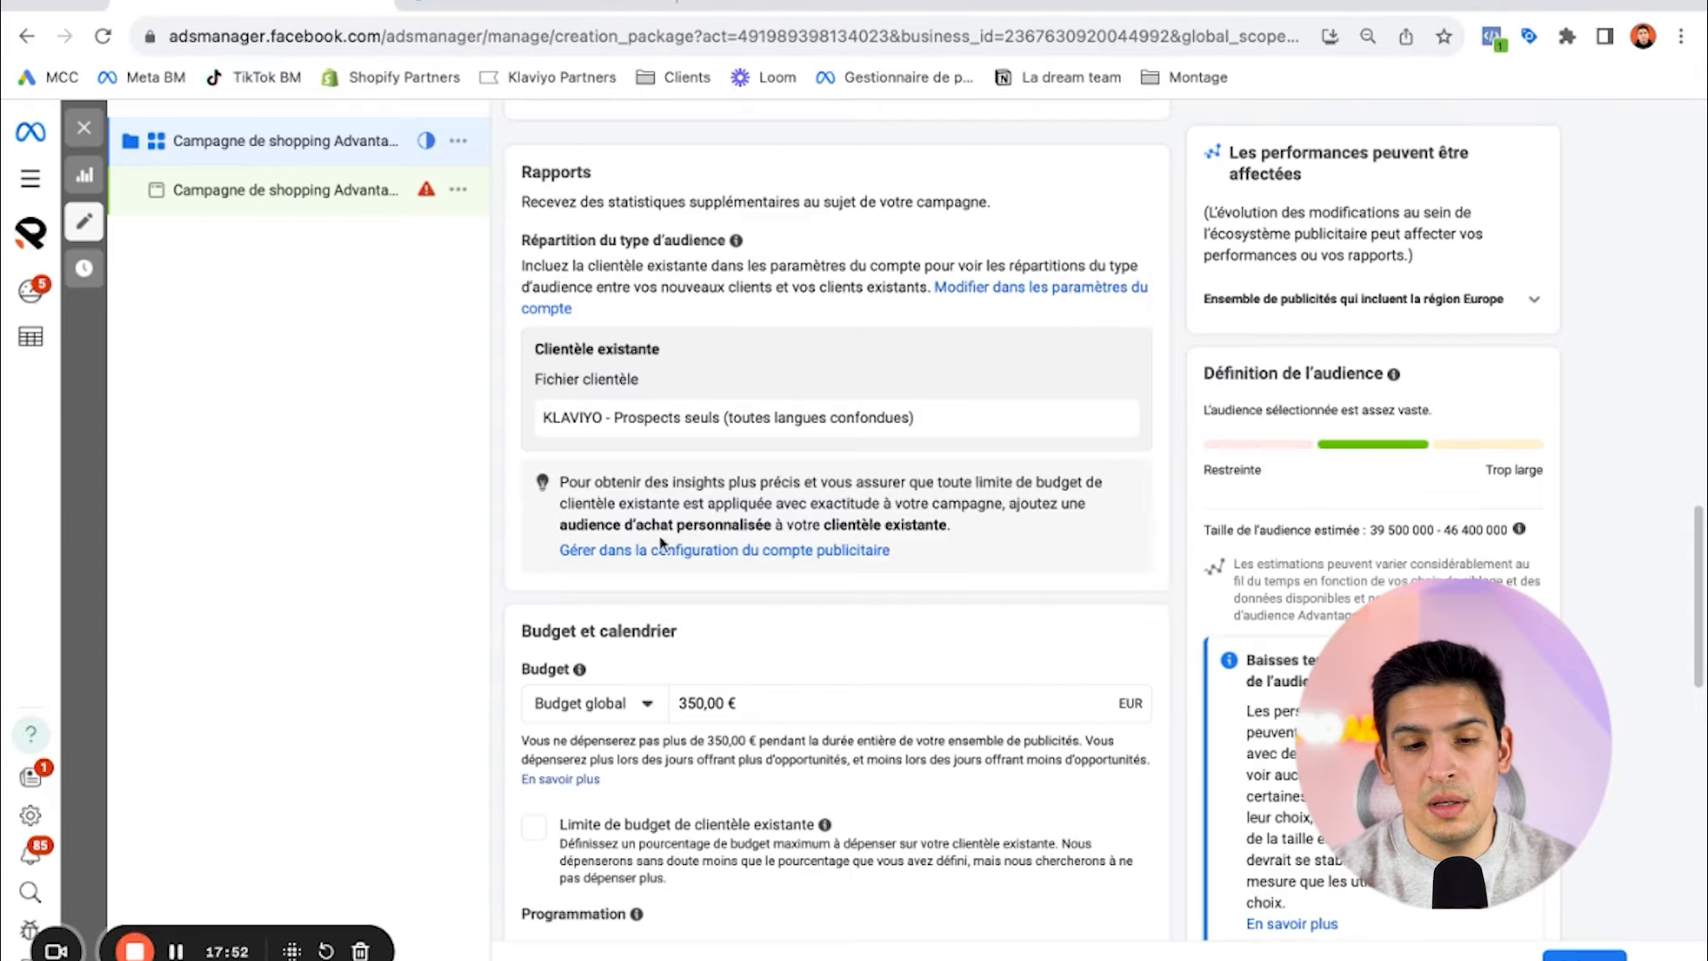
pyautogui.click(663, 549)
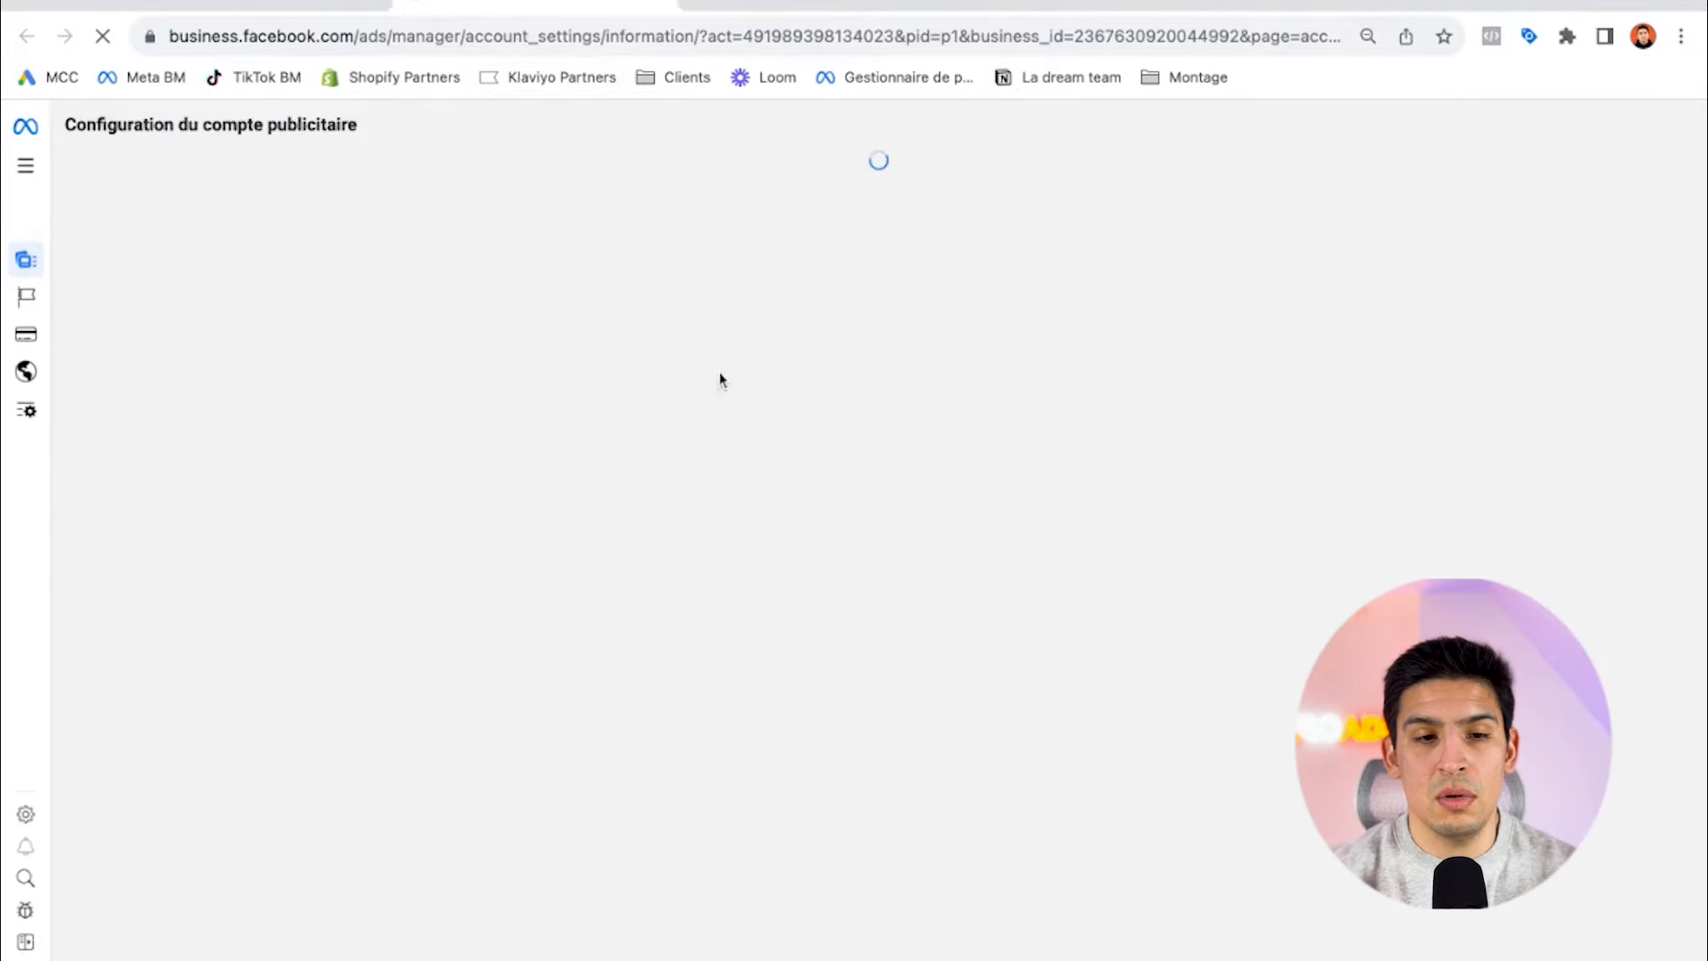
# Step: Locate and examine the Campagnes de shopping Advantage+ settings in the ad account configuration
pyautogui.scroll(-2, 1118, 359)
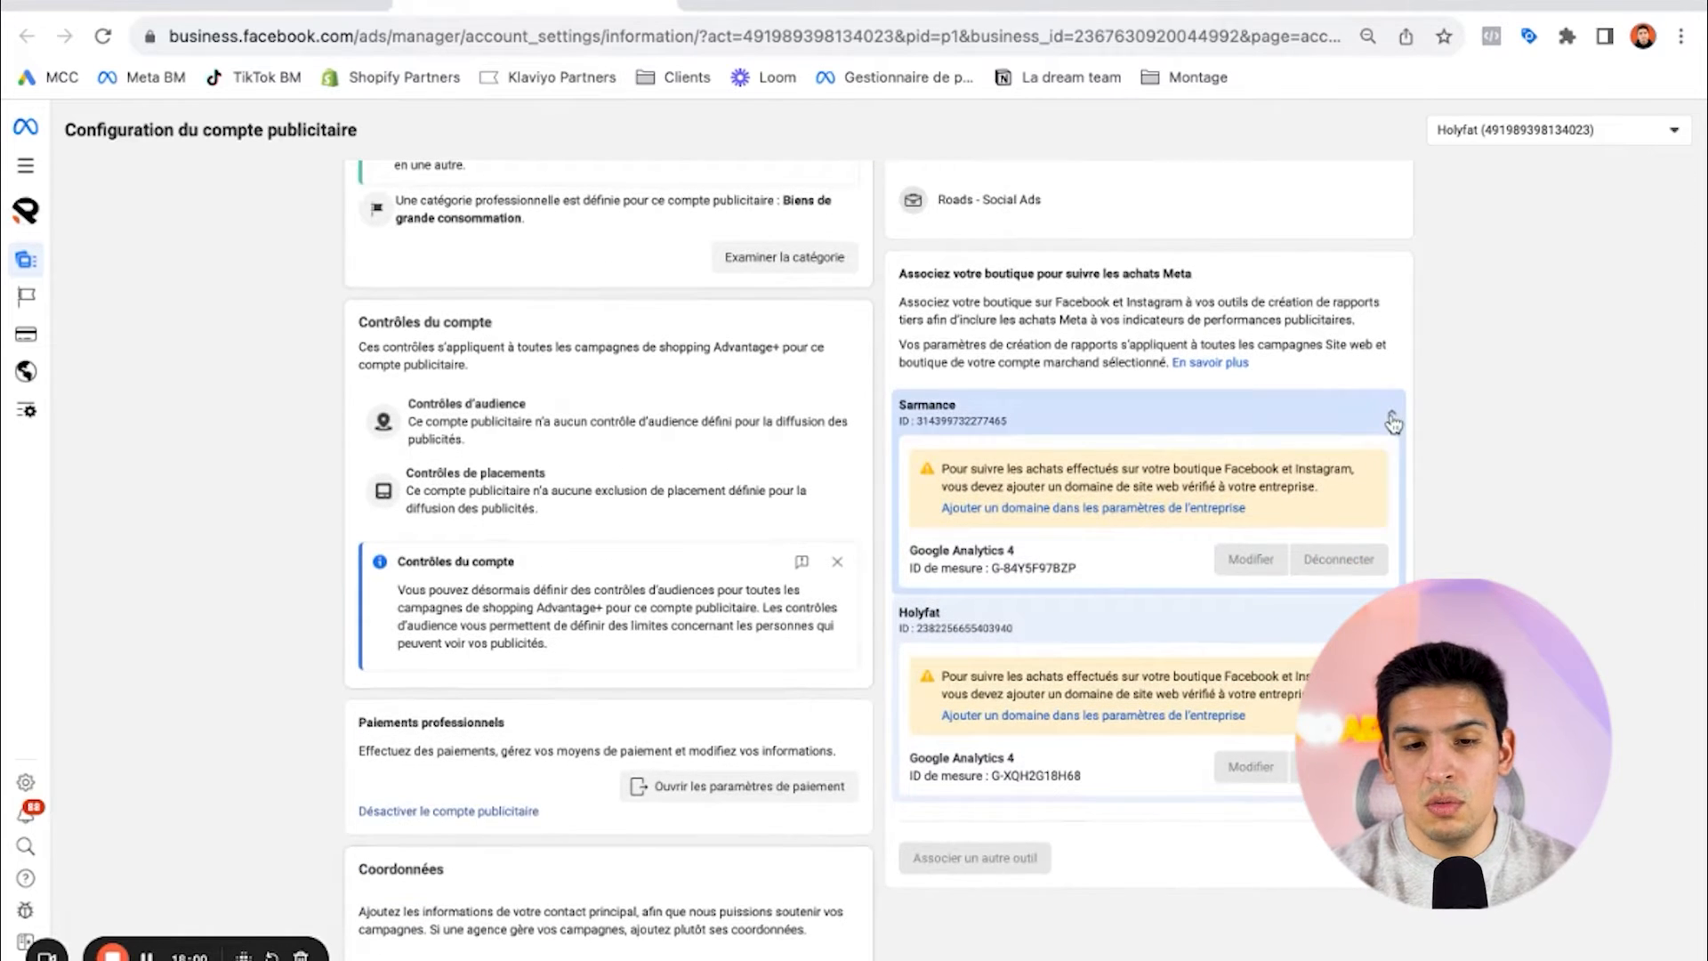
pyautogui.click(1393, 424)
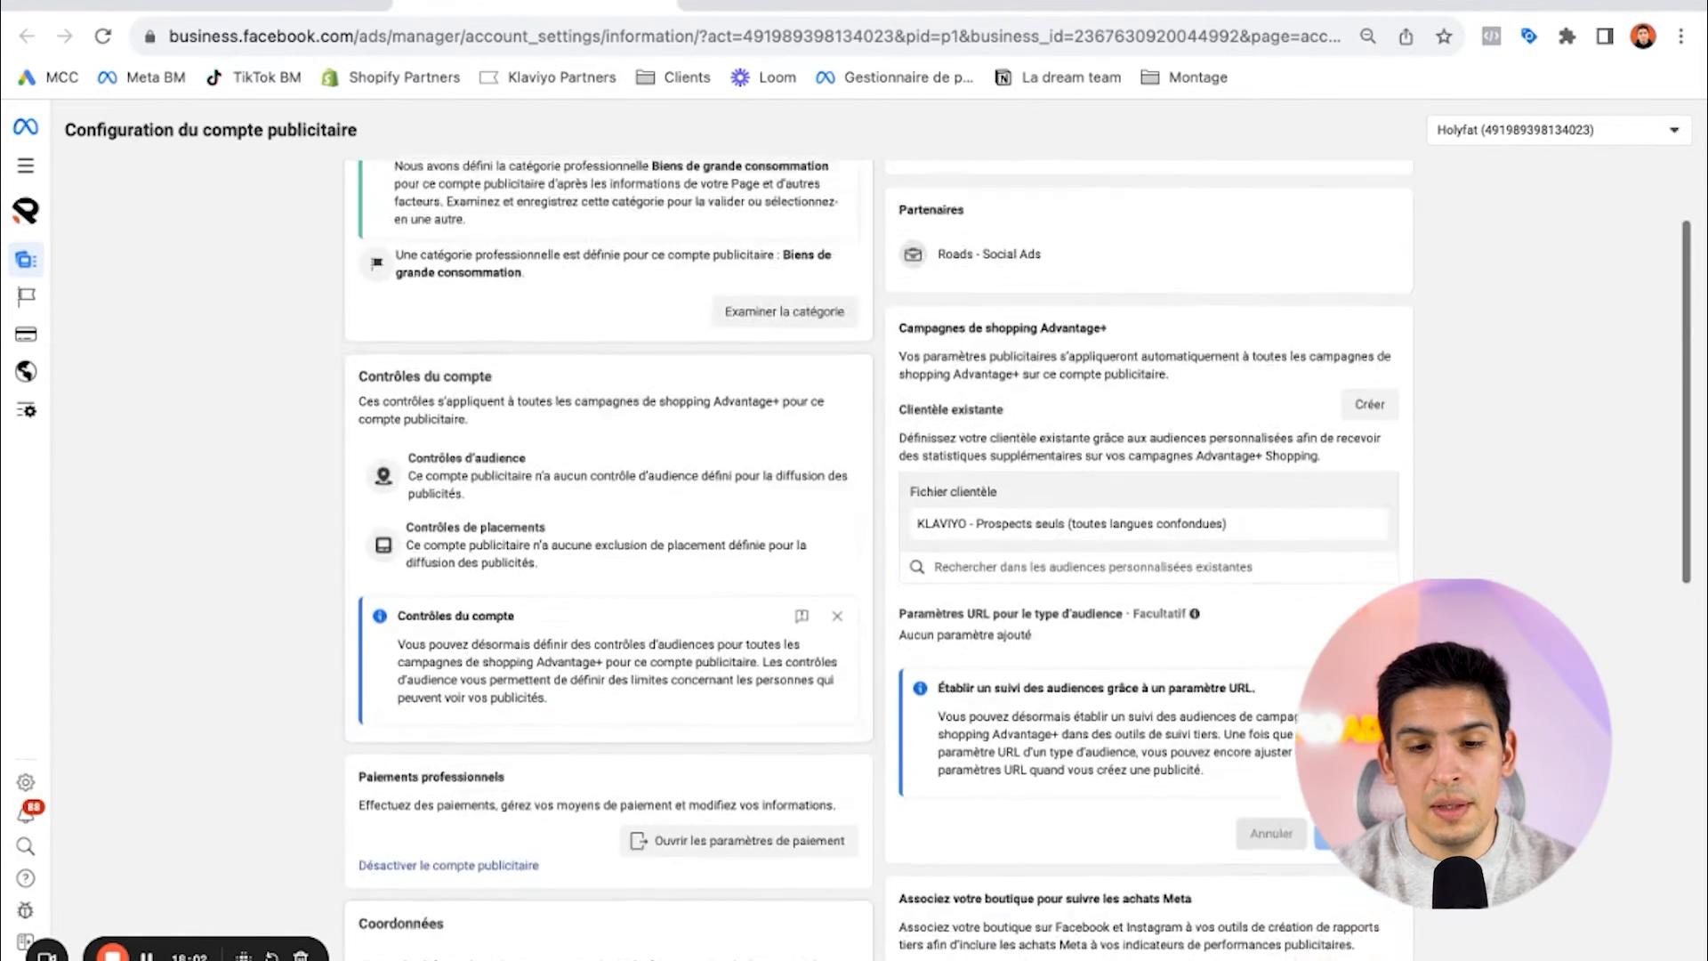
pyautogui.moveTo(897, 321); pyautogui.dragTo(1480, 403)
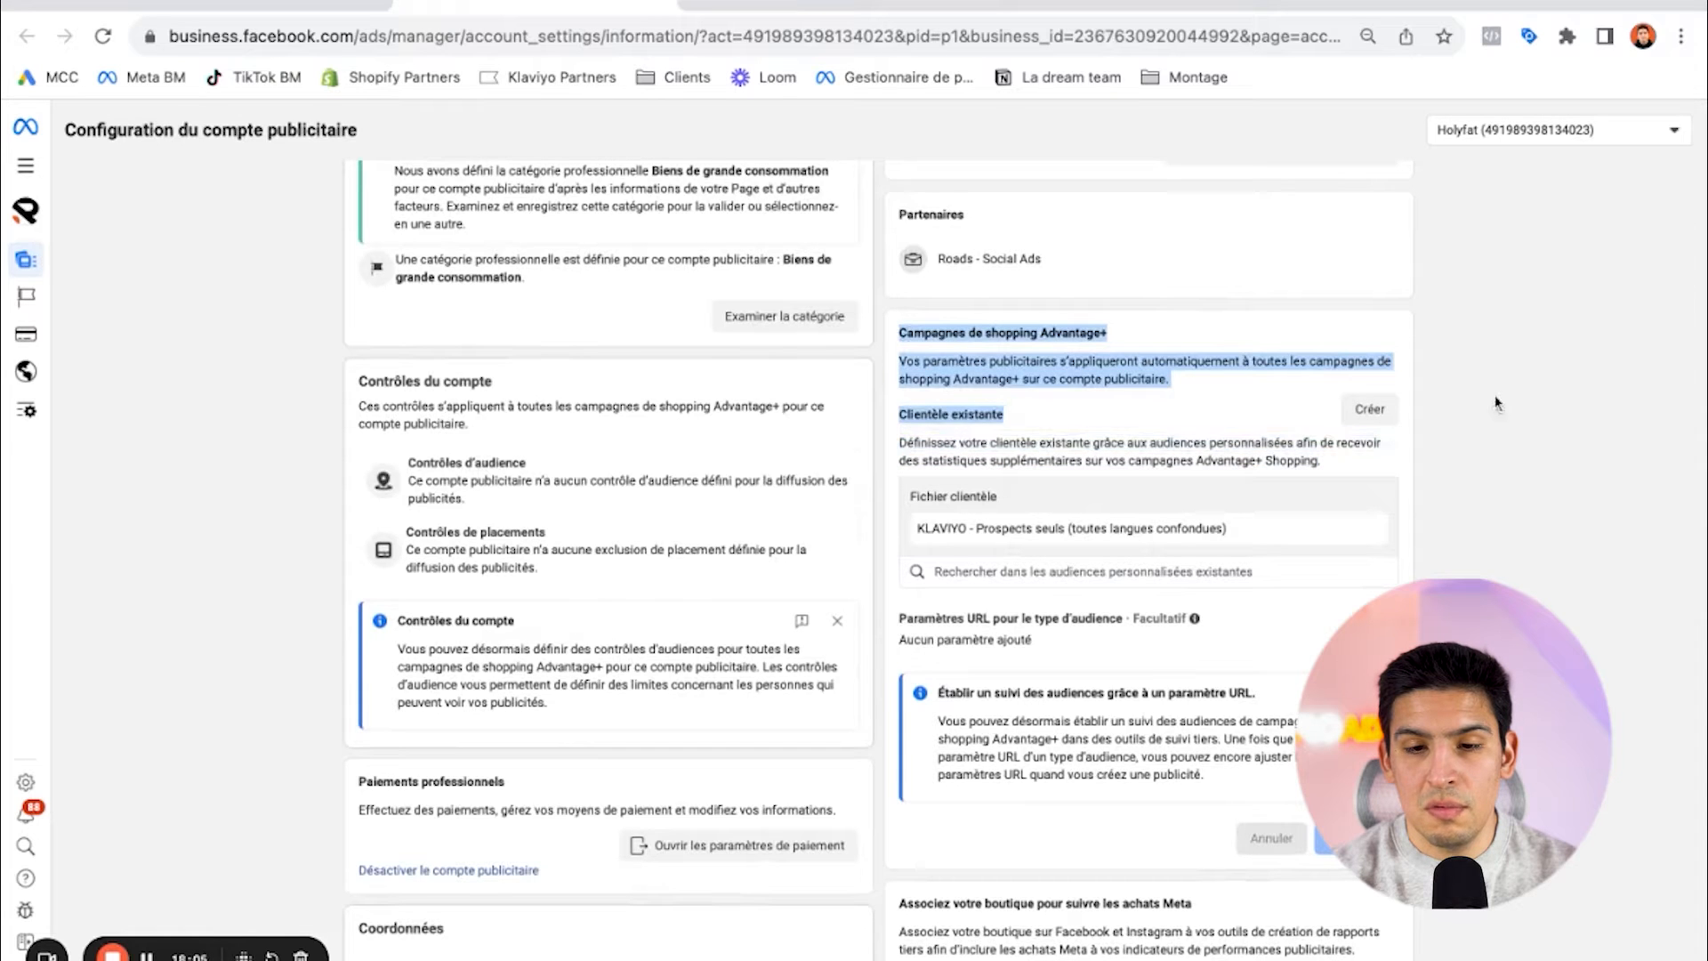
pyautogui.click(1523, 400)
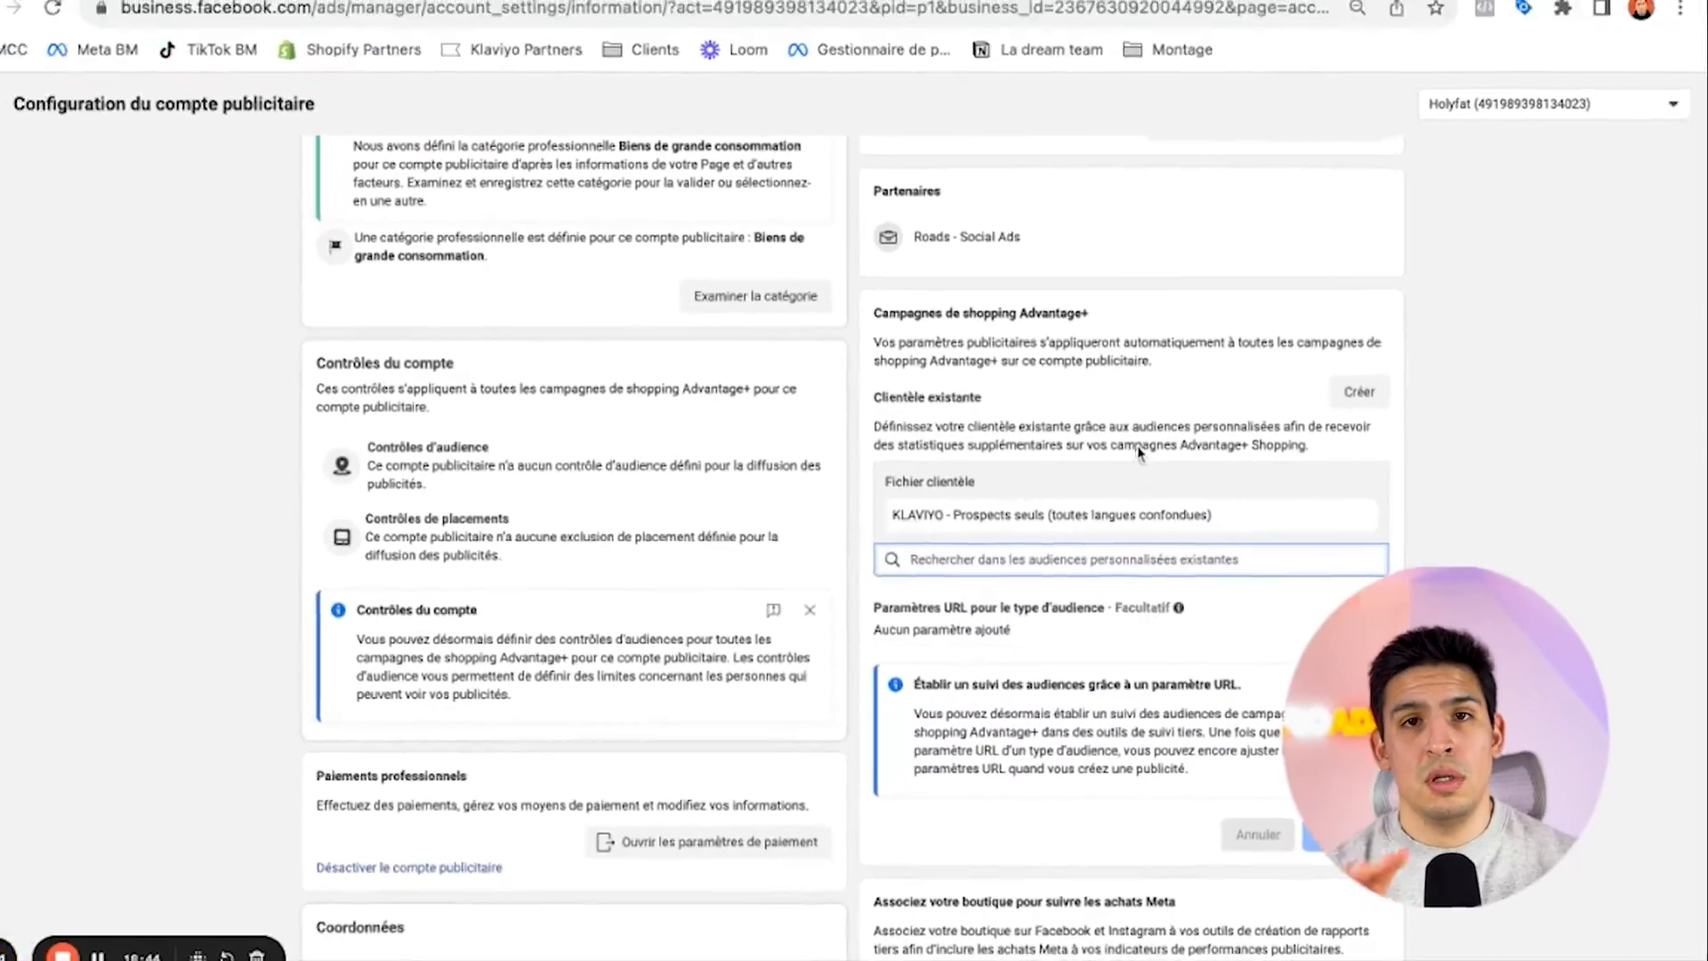
# Step: Try adding the Purchase 30J custom audience to Clientèle existante, and remove it again
pyautogui.click(1047, 371)
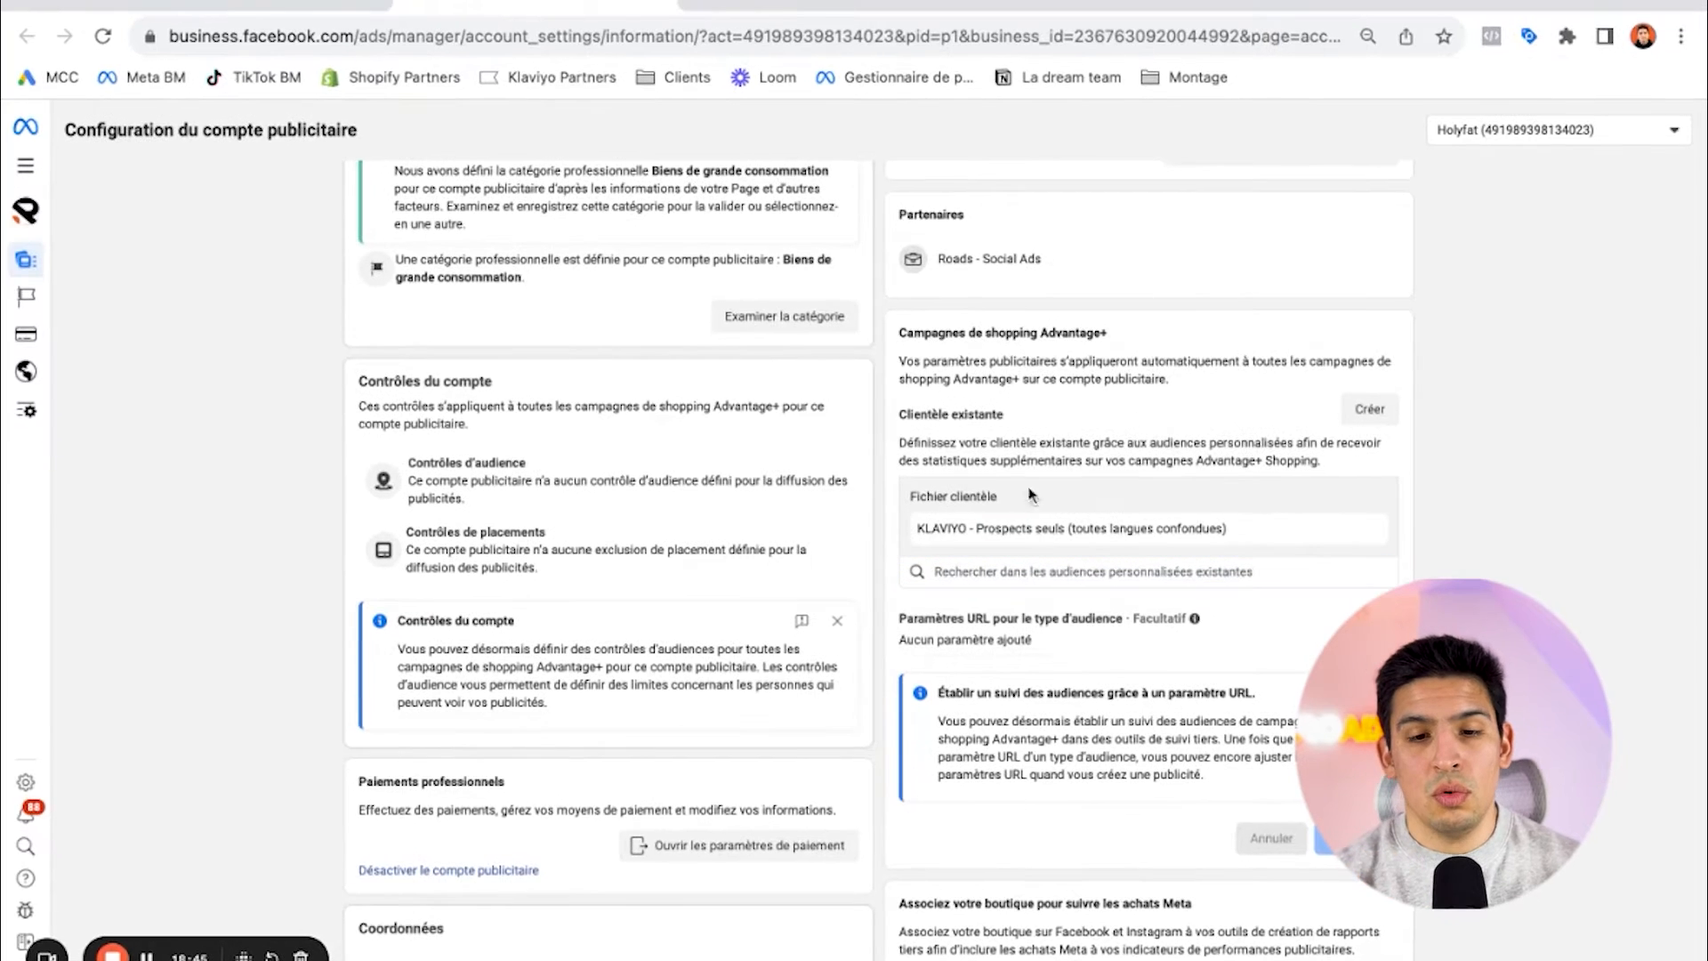
pyautogui.click(1073, 569)
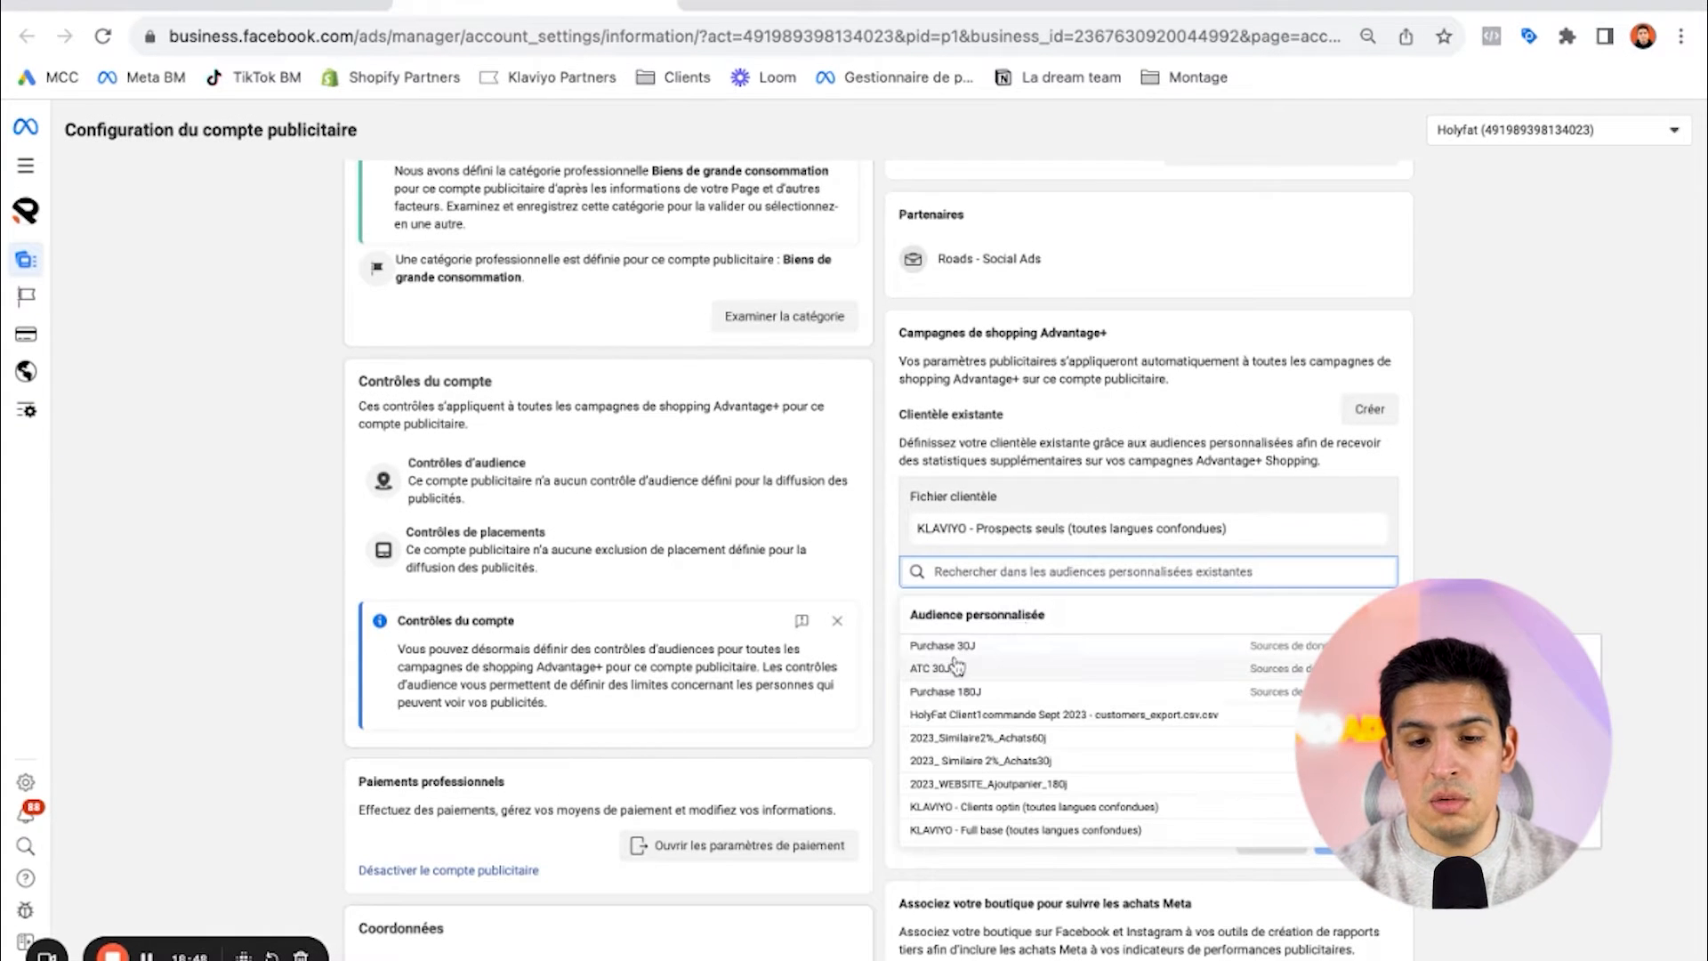
pyautogui.click(962, 647)
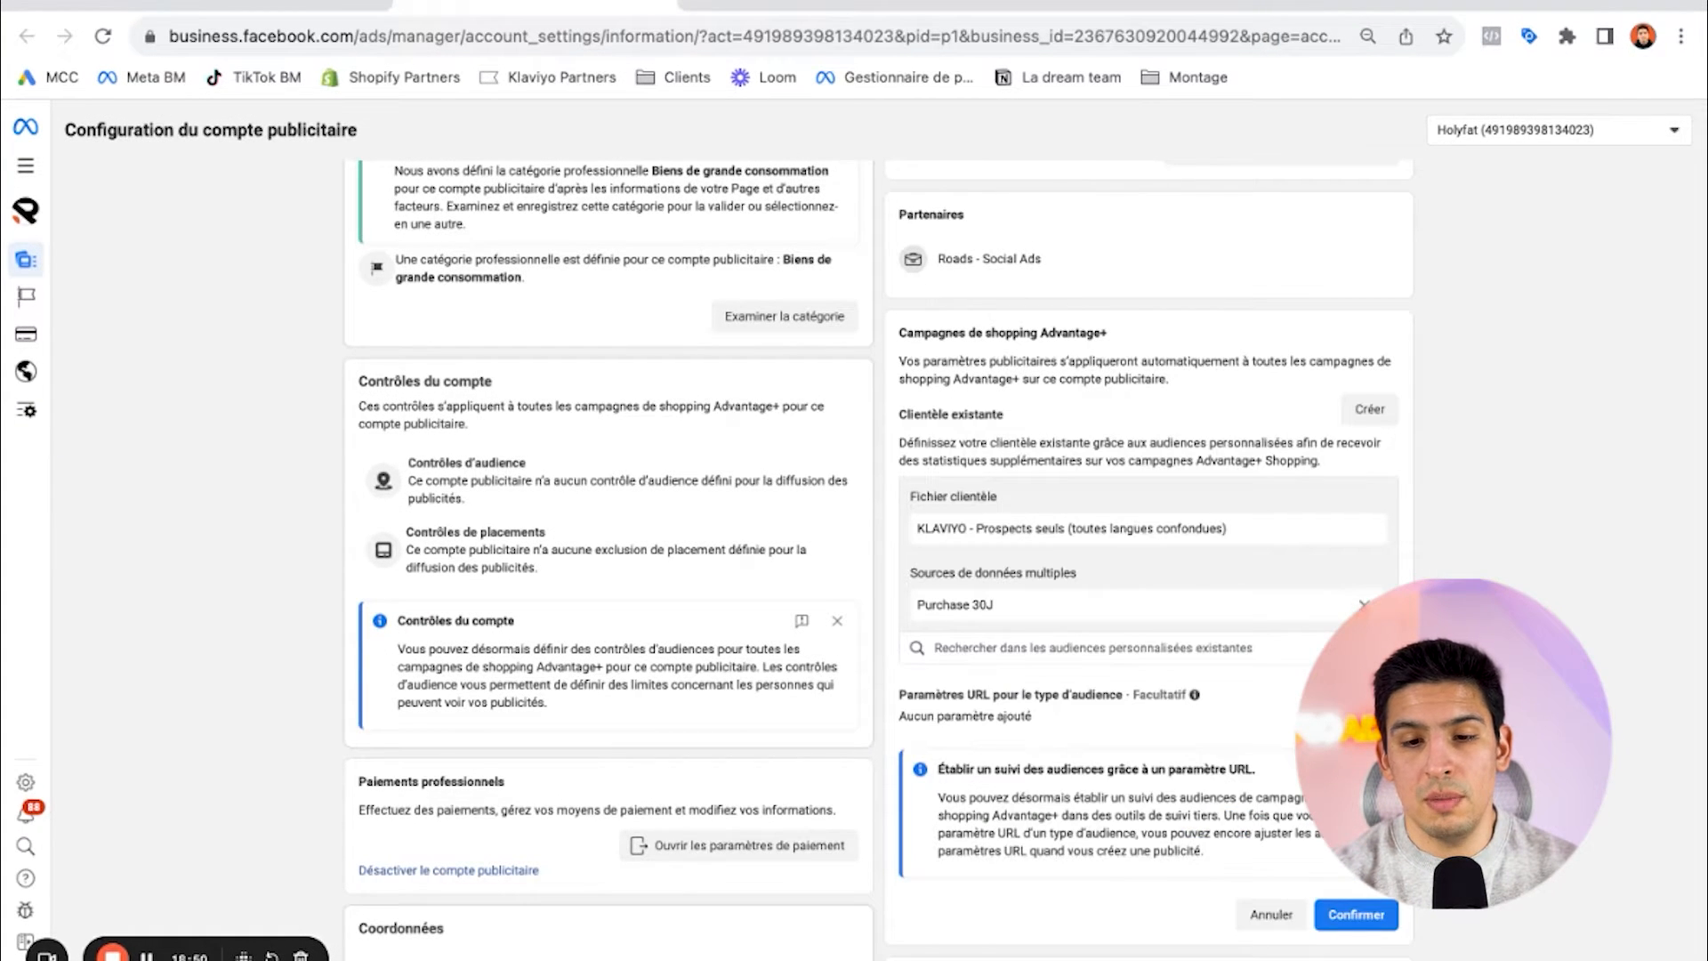
pyautogui.click(1365, 605)
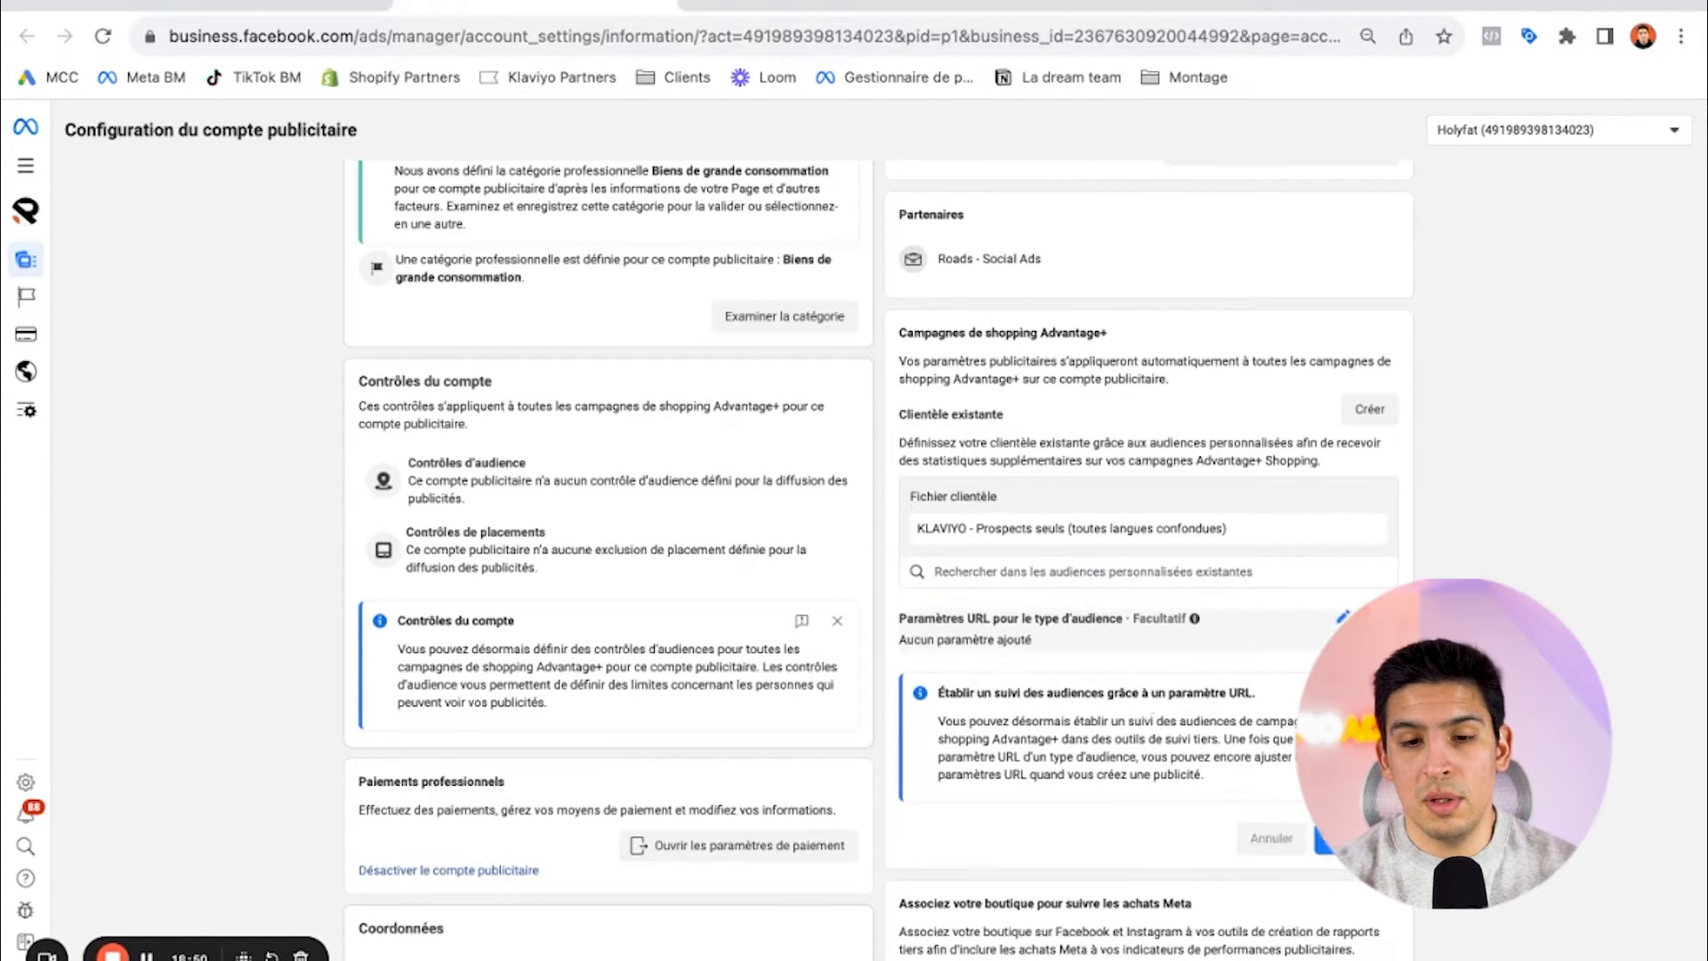
# Step: Return to the campaign's Budget et calendrier section and enable Limite de budget de clientèle existante, leaving its percentage empty
pyautogui.click(234, 14)
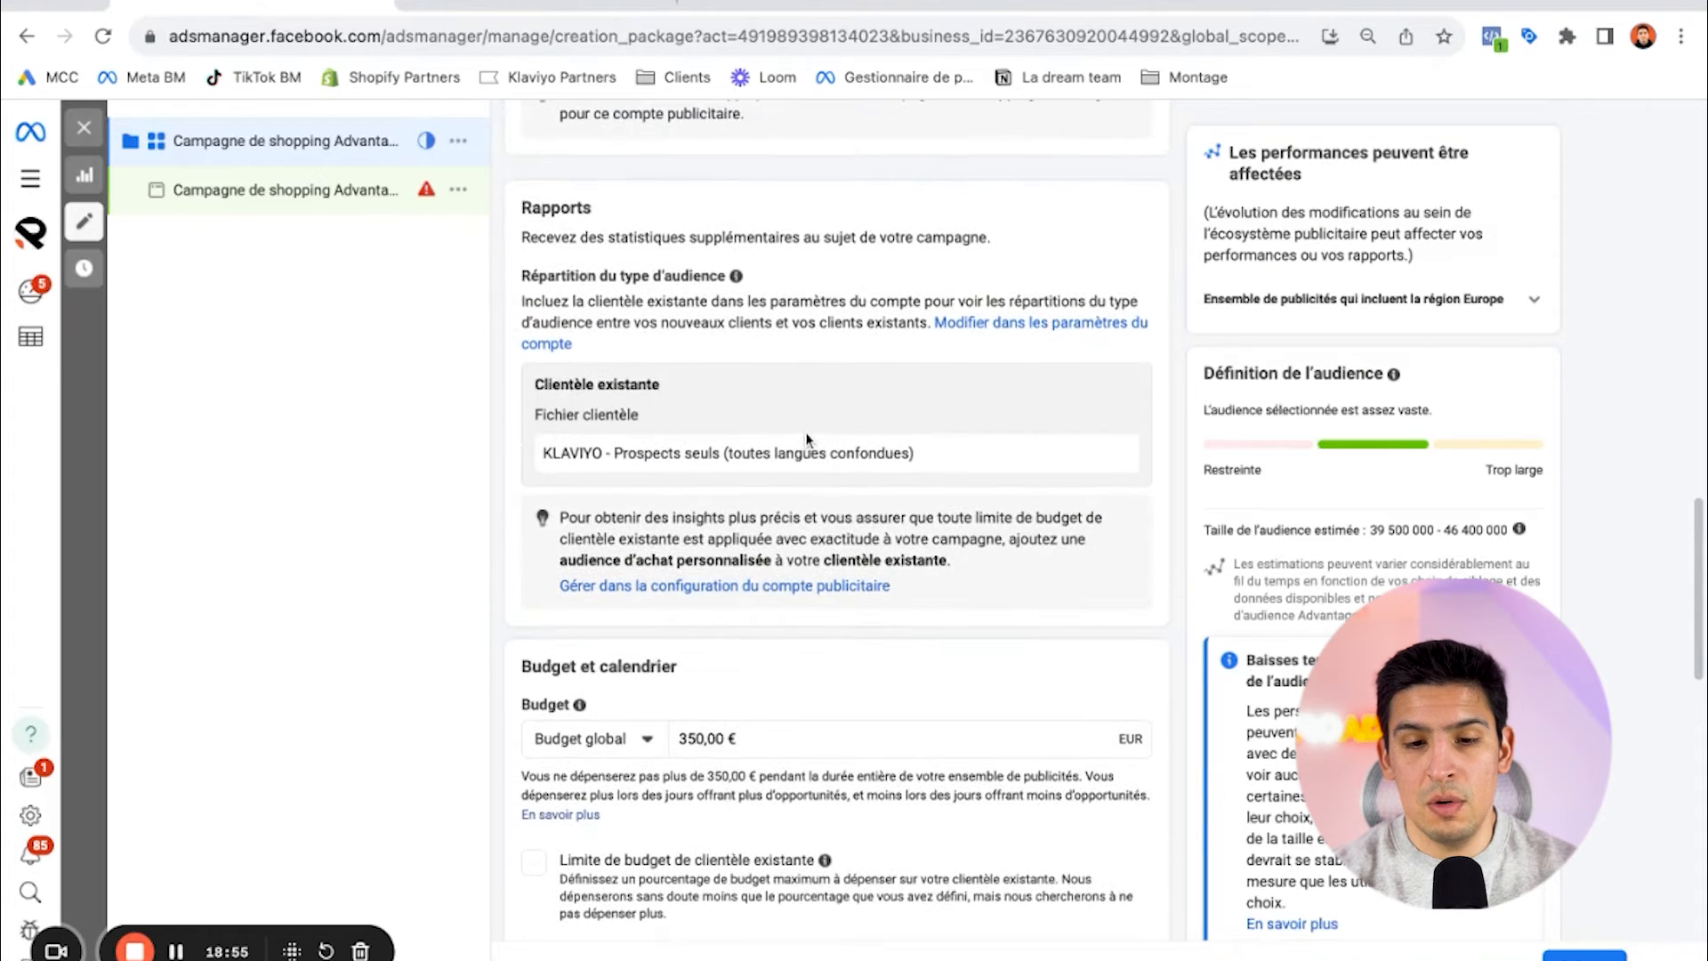
pyautogui.scroll(-5, 712, 432)
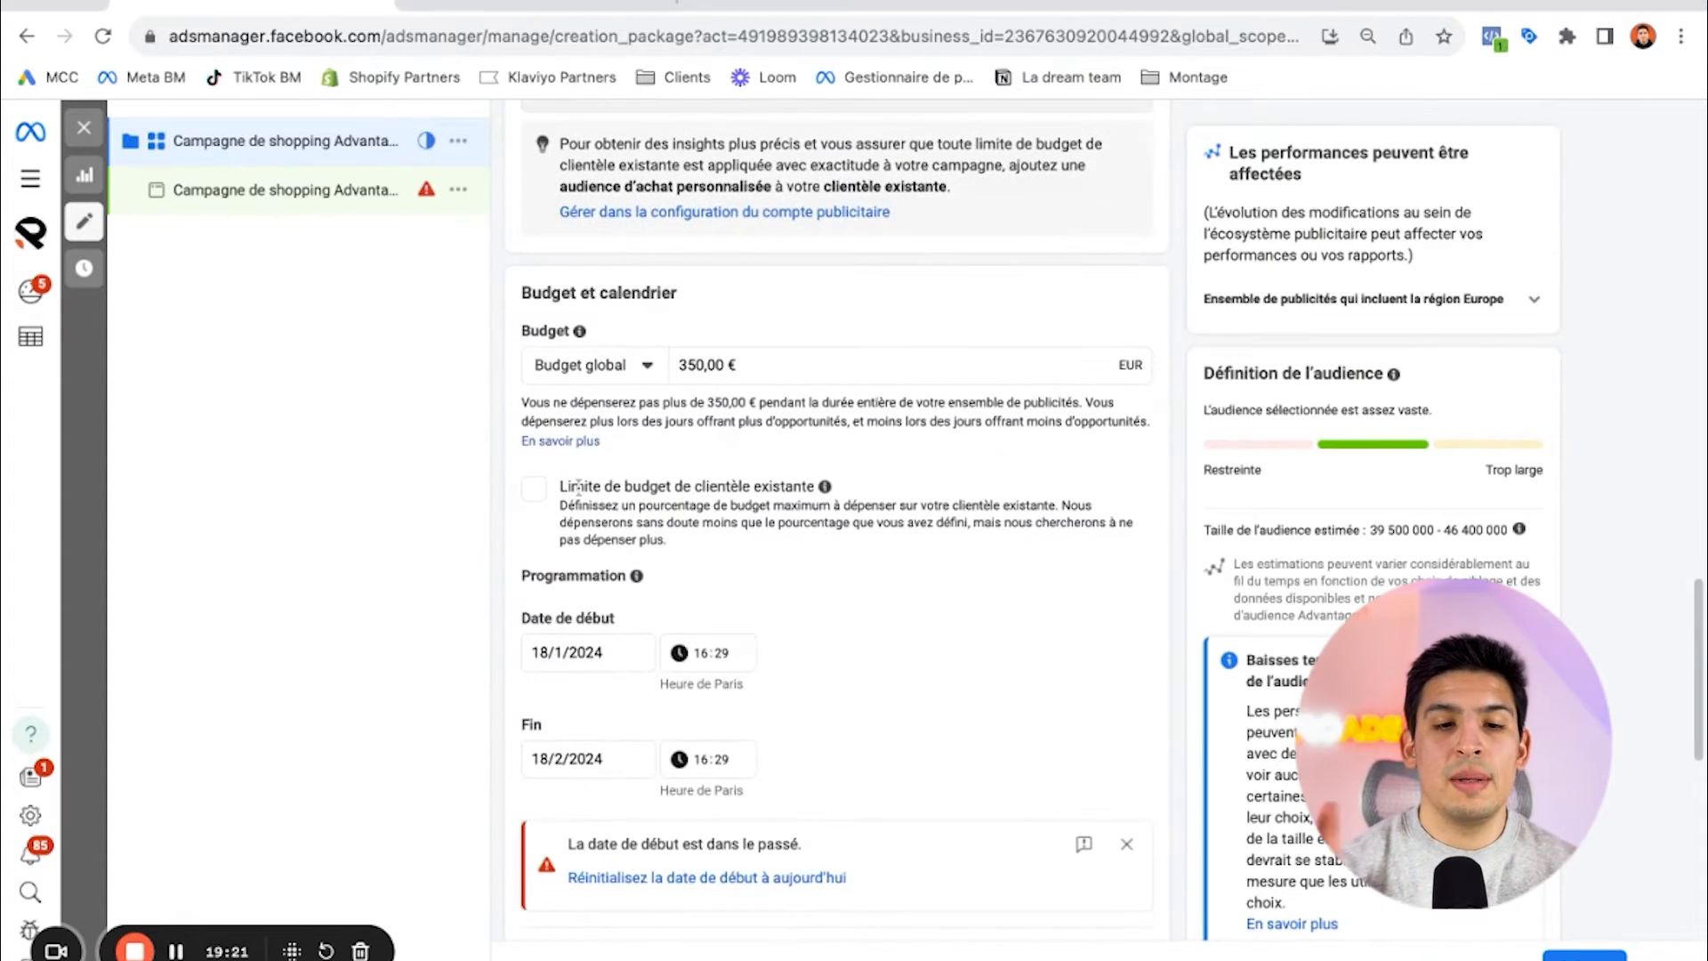
pyautogui.moveTo(563, 485); pyautogui.dragTo(820, 488)
pyautogui.click(823, 495)
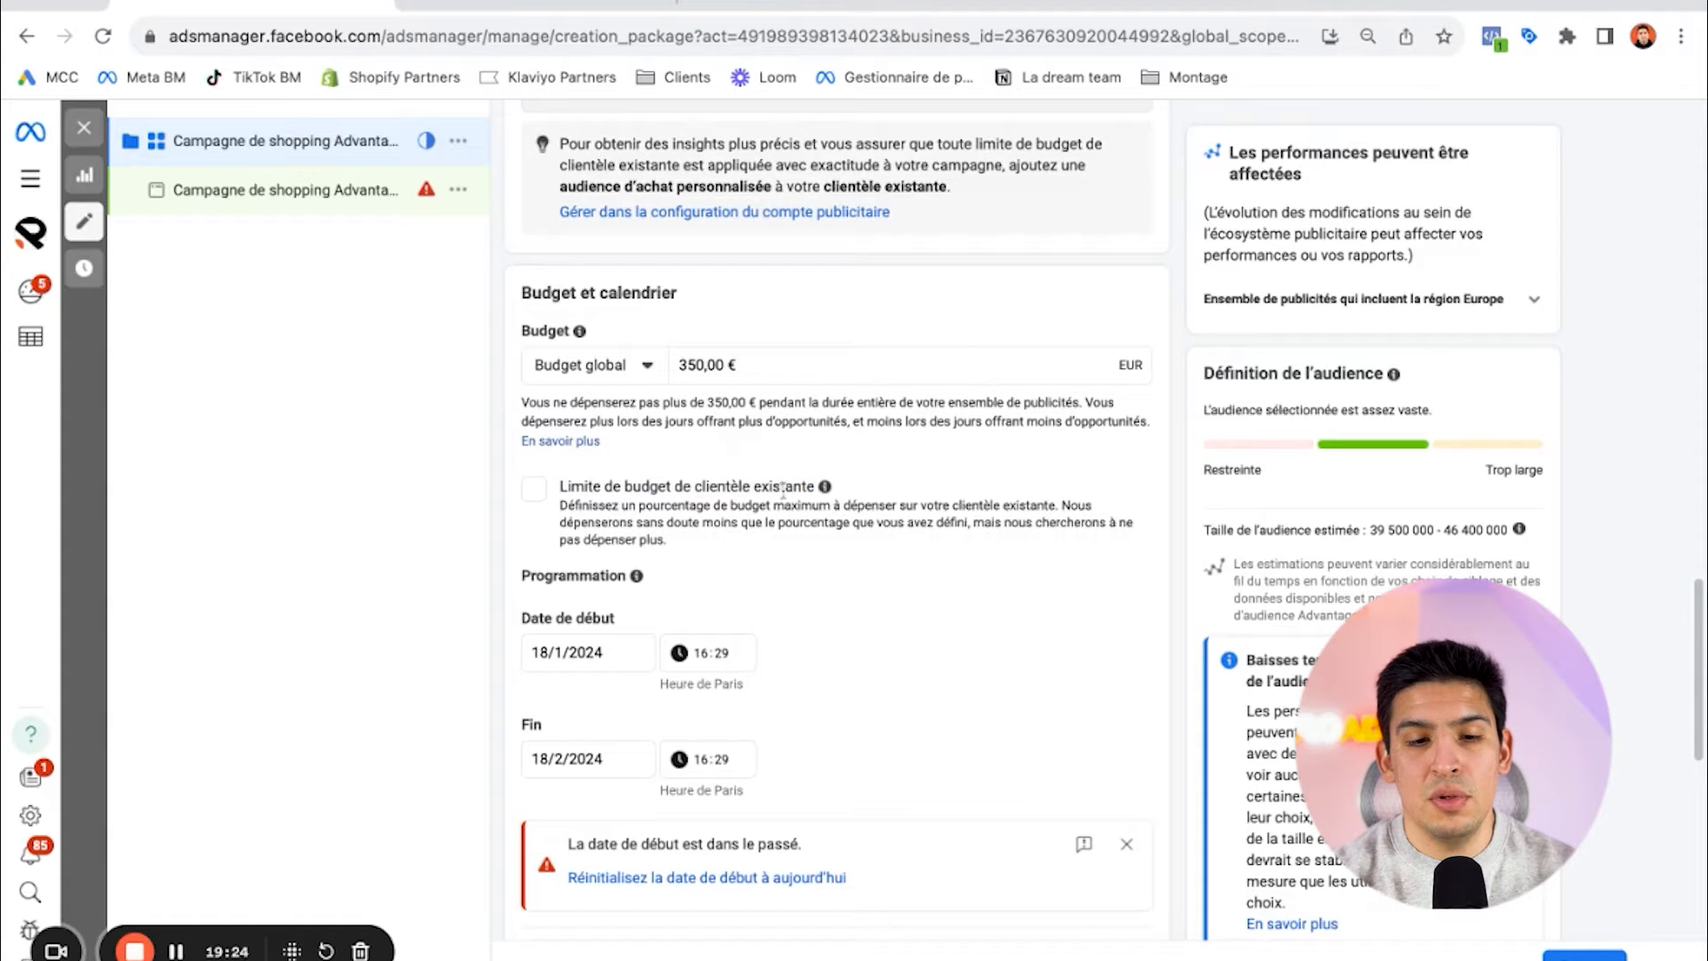
pyautogui.click(534, 495)
pyautogui.scroll(-1, 611, 472)
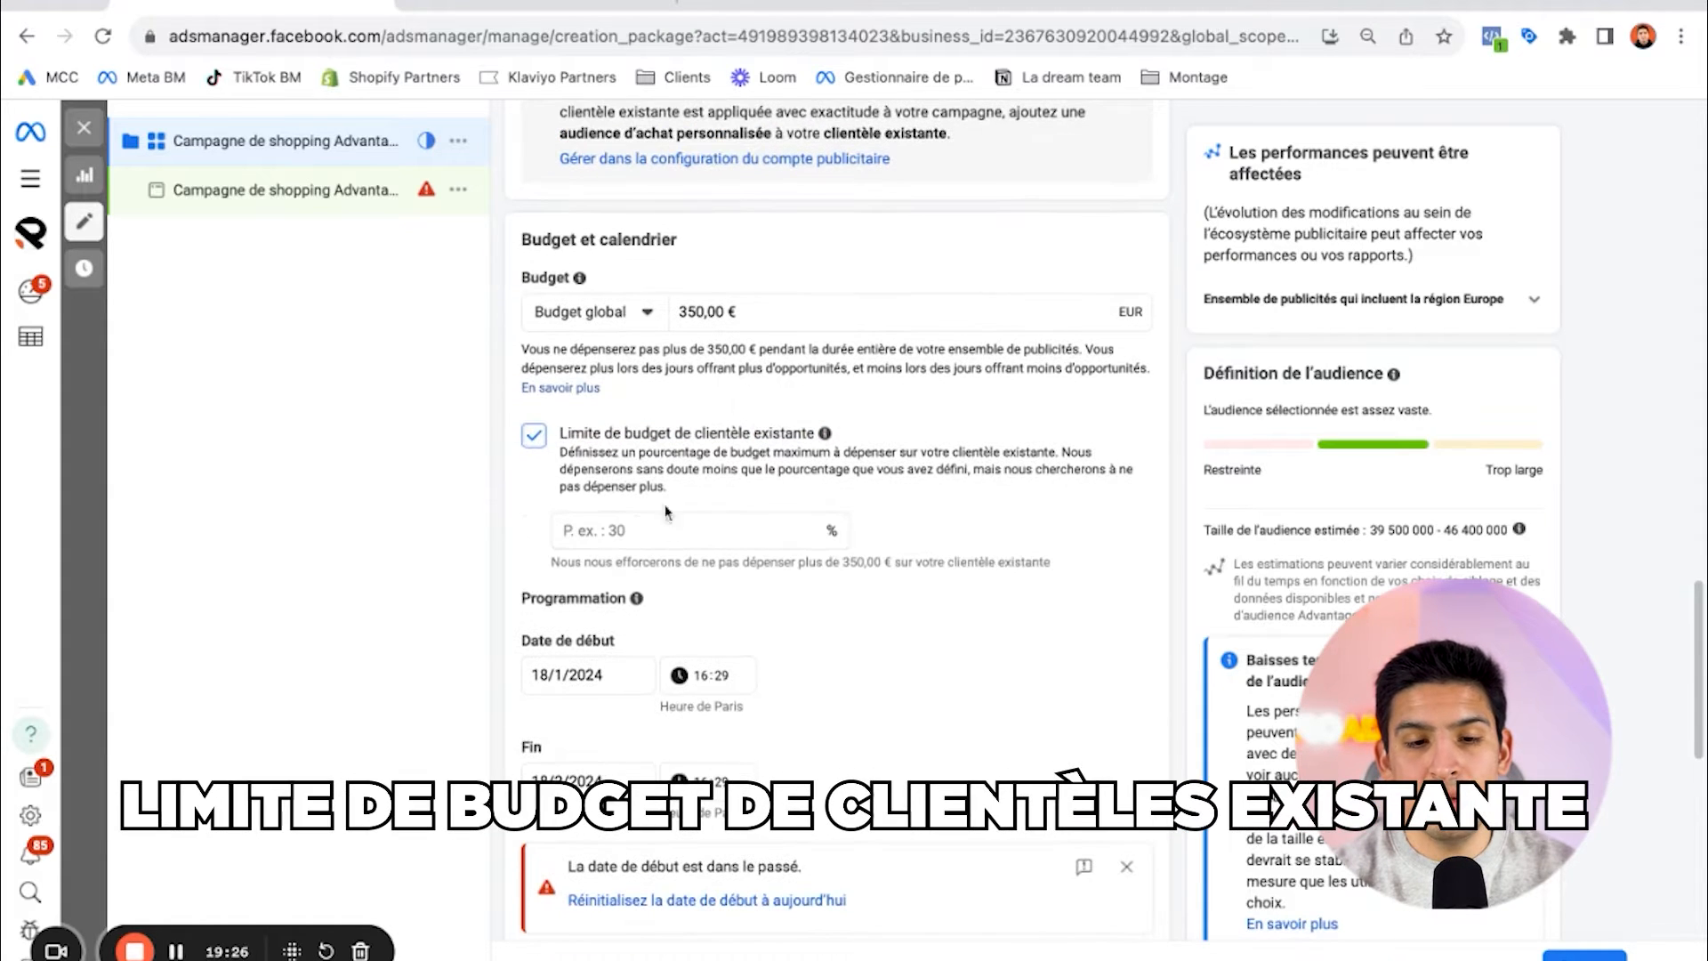
pyautogui.click(671, 534)
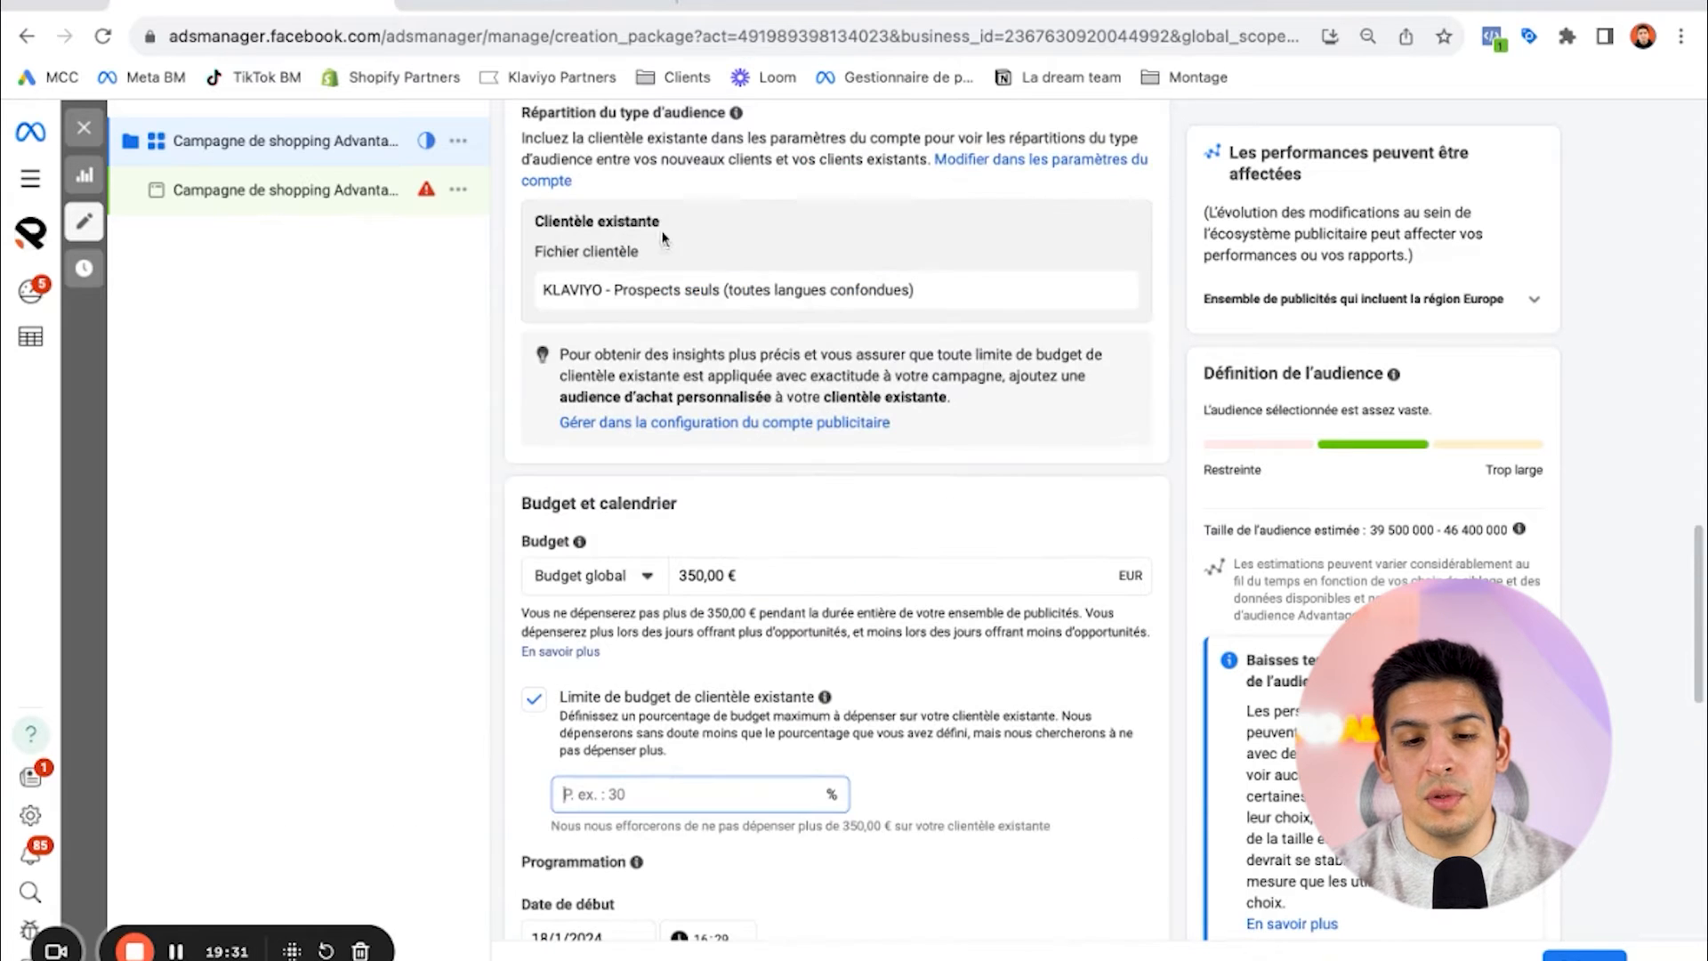
pyautogui.scroll(-4, 691, 433)
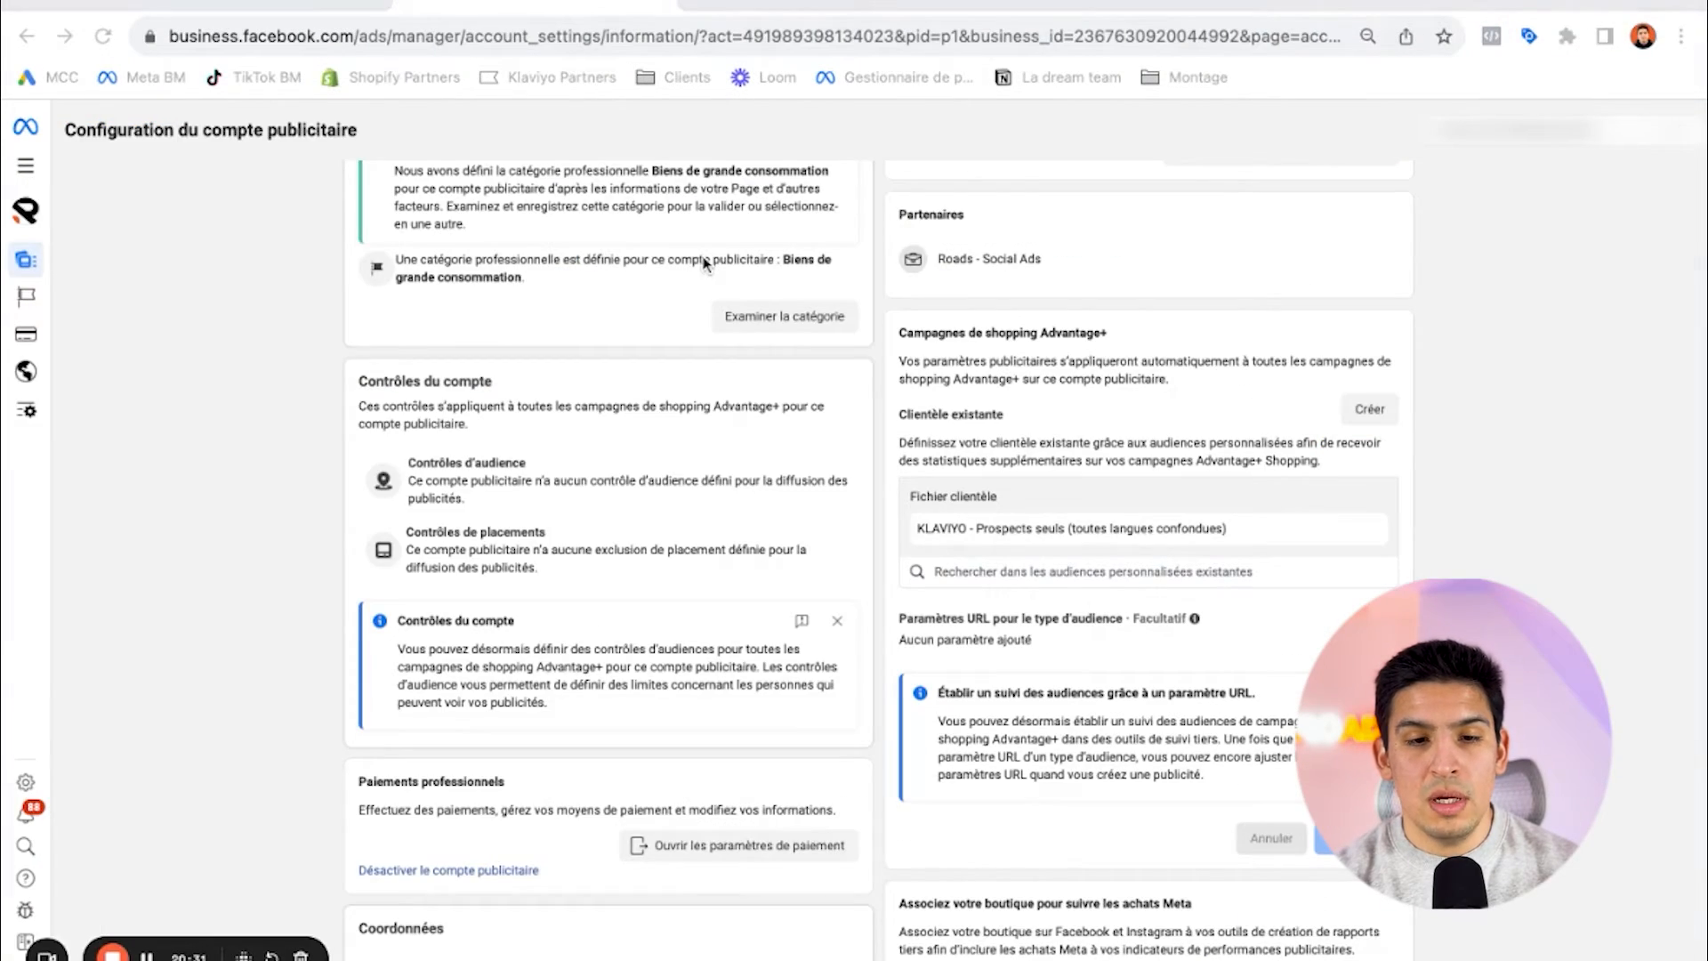
# Step: Open the ad account's Contrôles d'audience and enable the restriction to advertise only in specific locations
pyautogui.scroll(2, 573, 381)
pyautogui.scroll(-1, 573, 380)
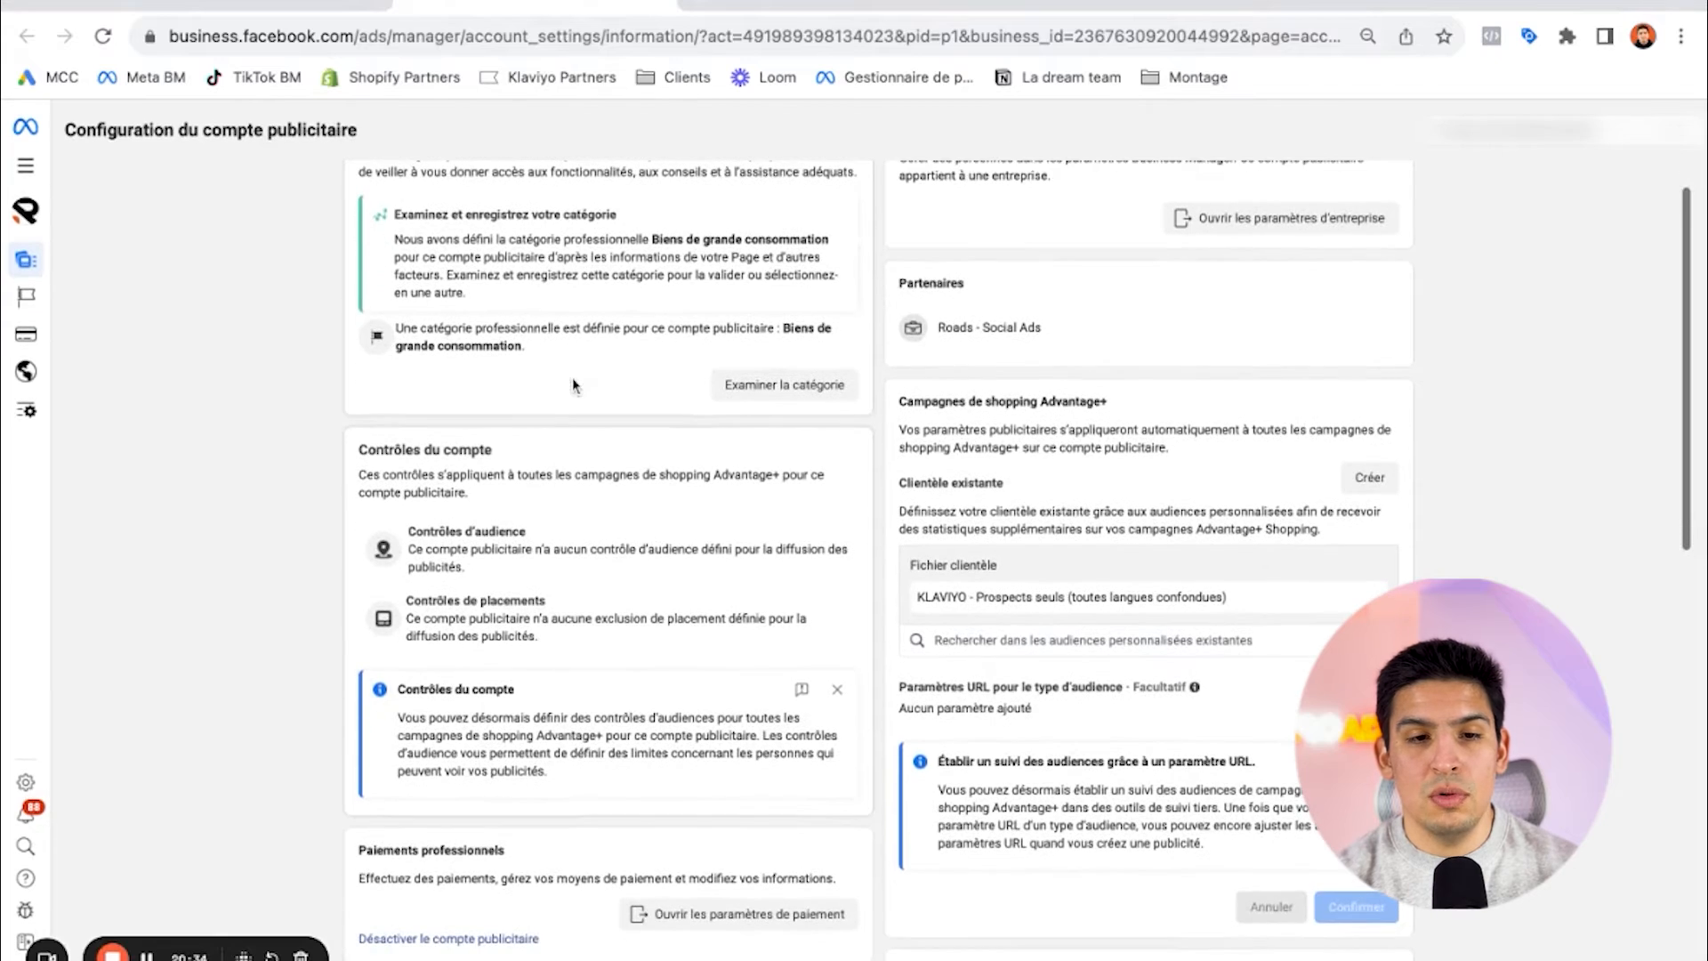
pyautogui.click(660, 556)
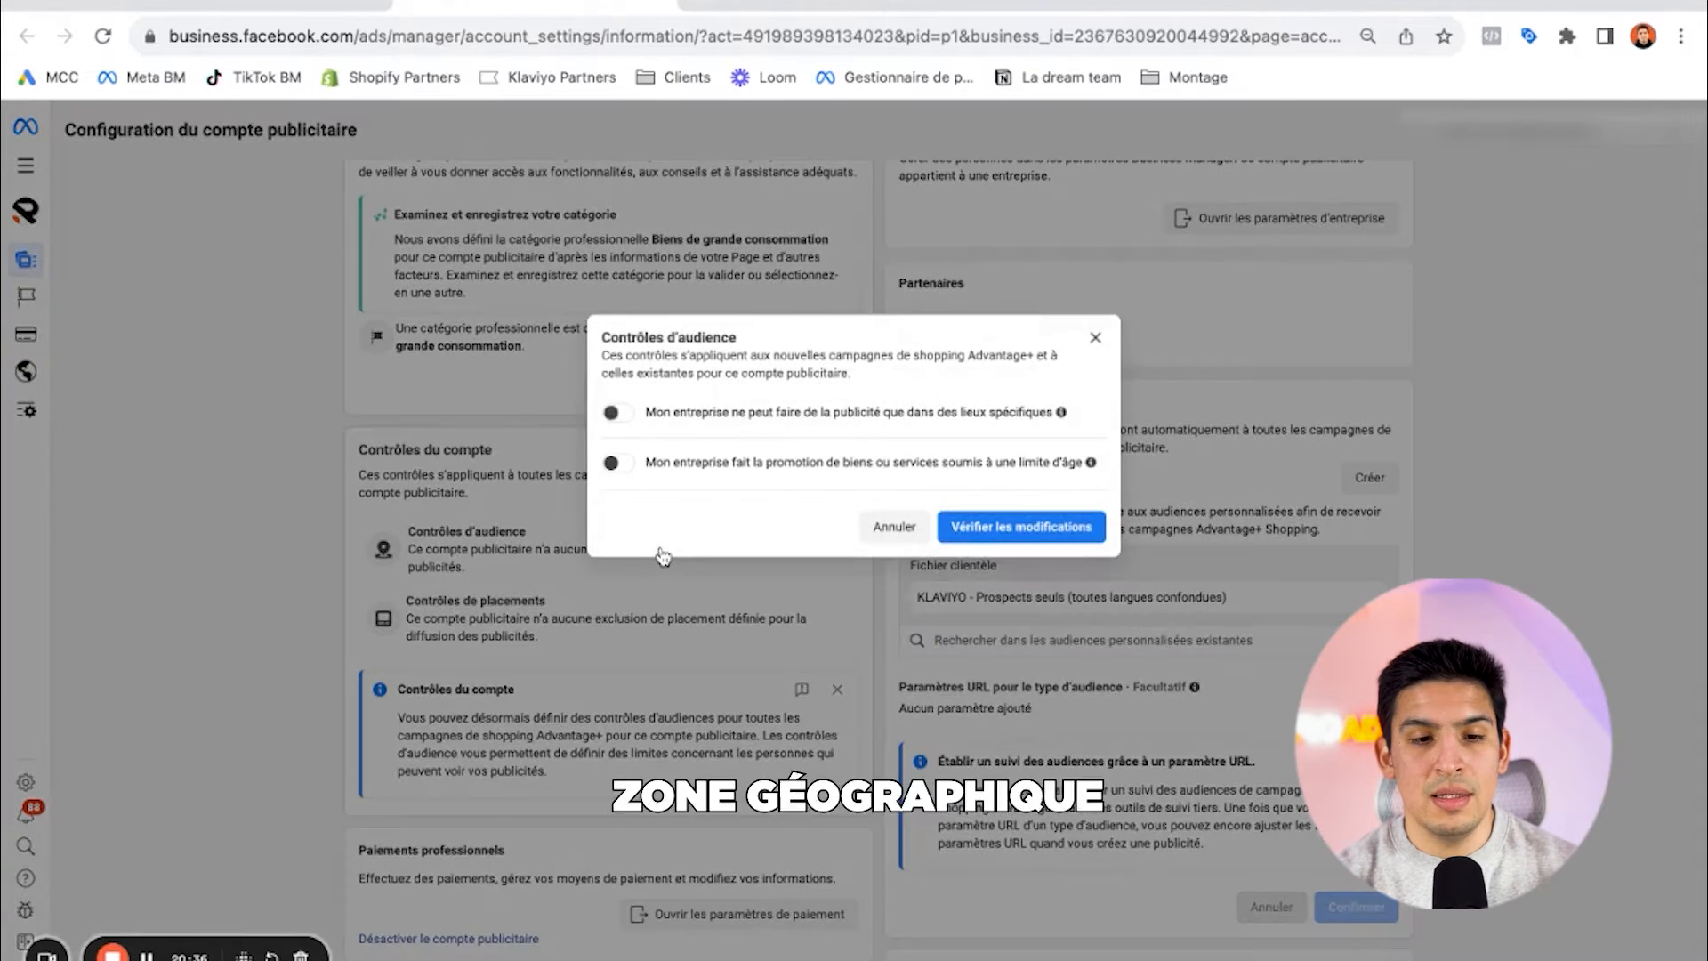
pyautogui.click(464, 547)
pyautogui.click(482, 546)
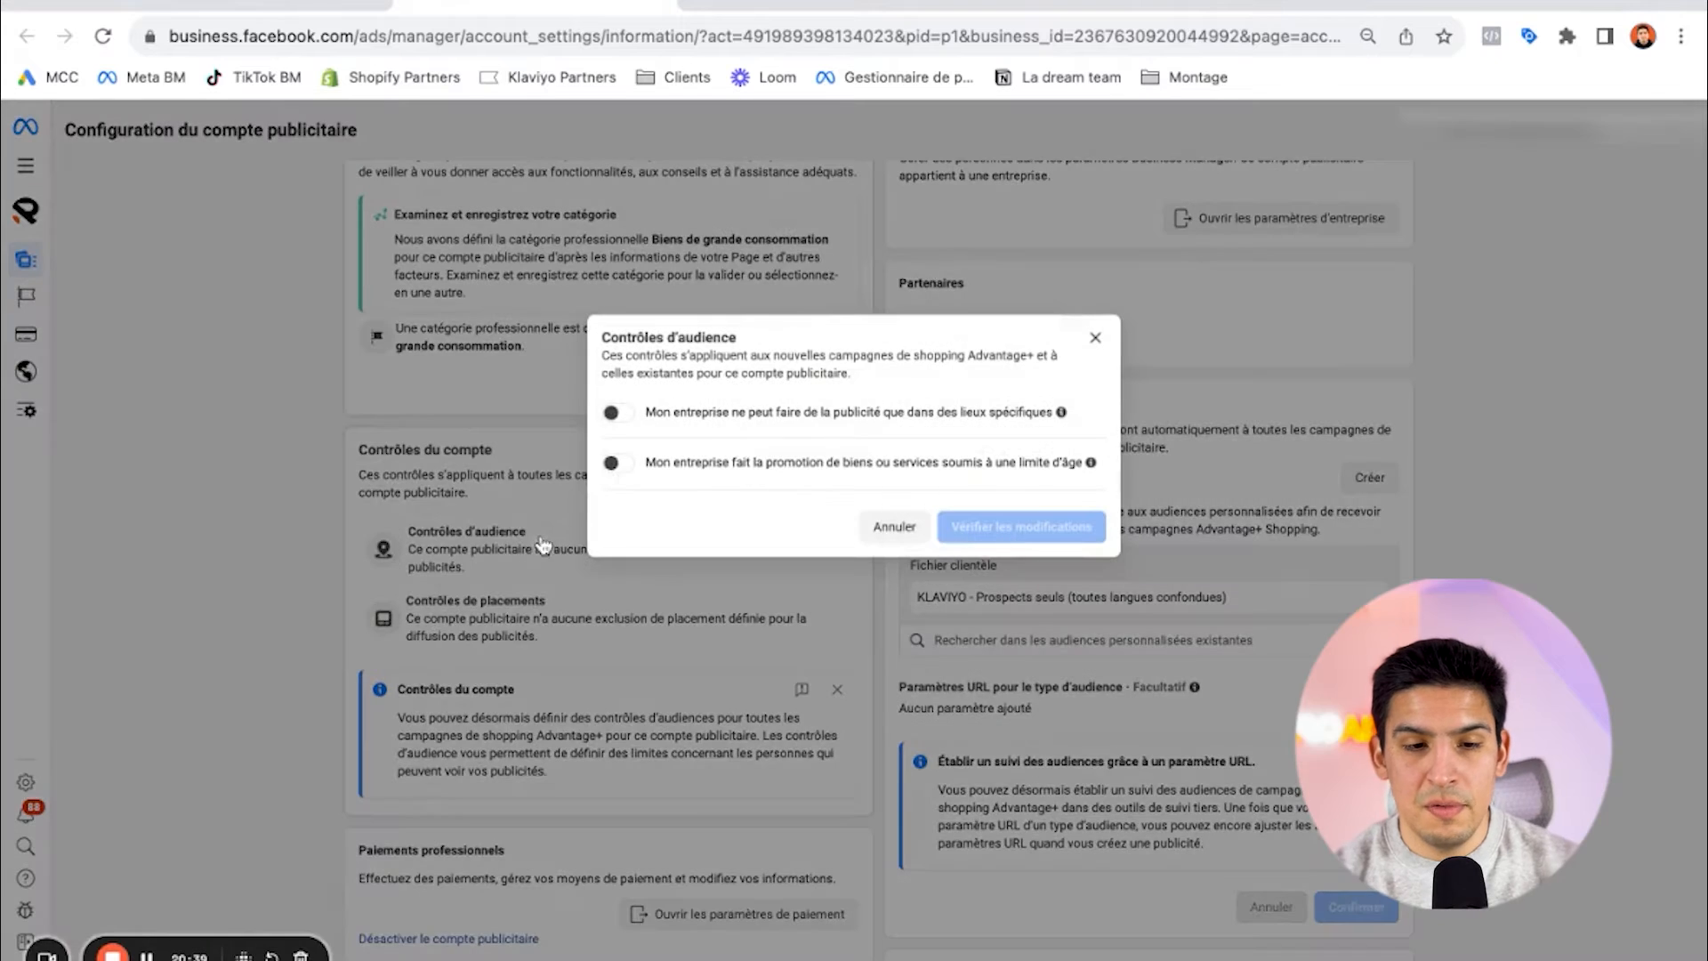
pyautogui.click(618, 413)
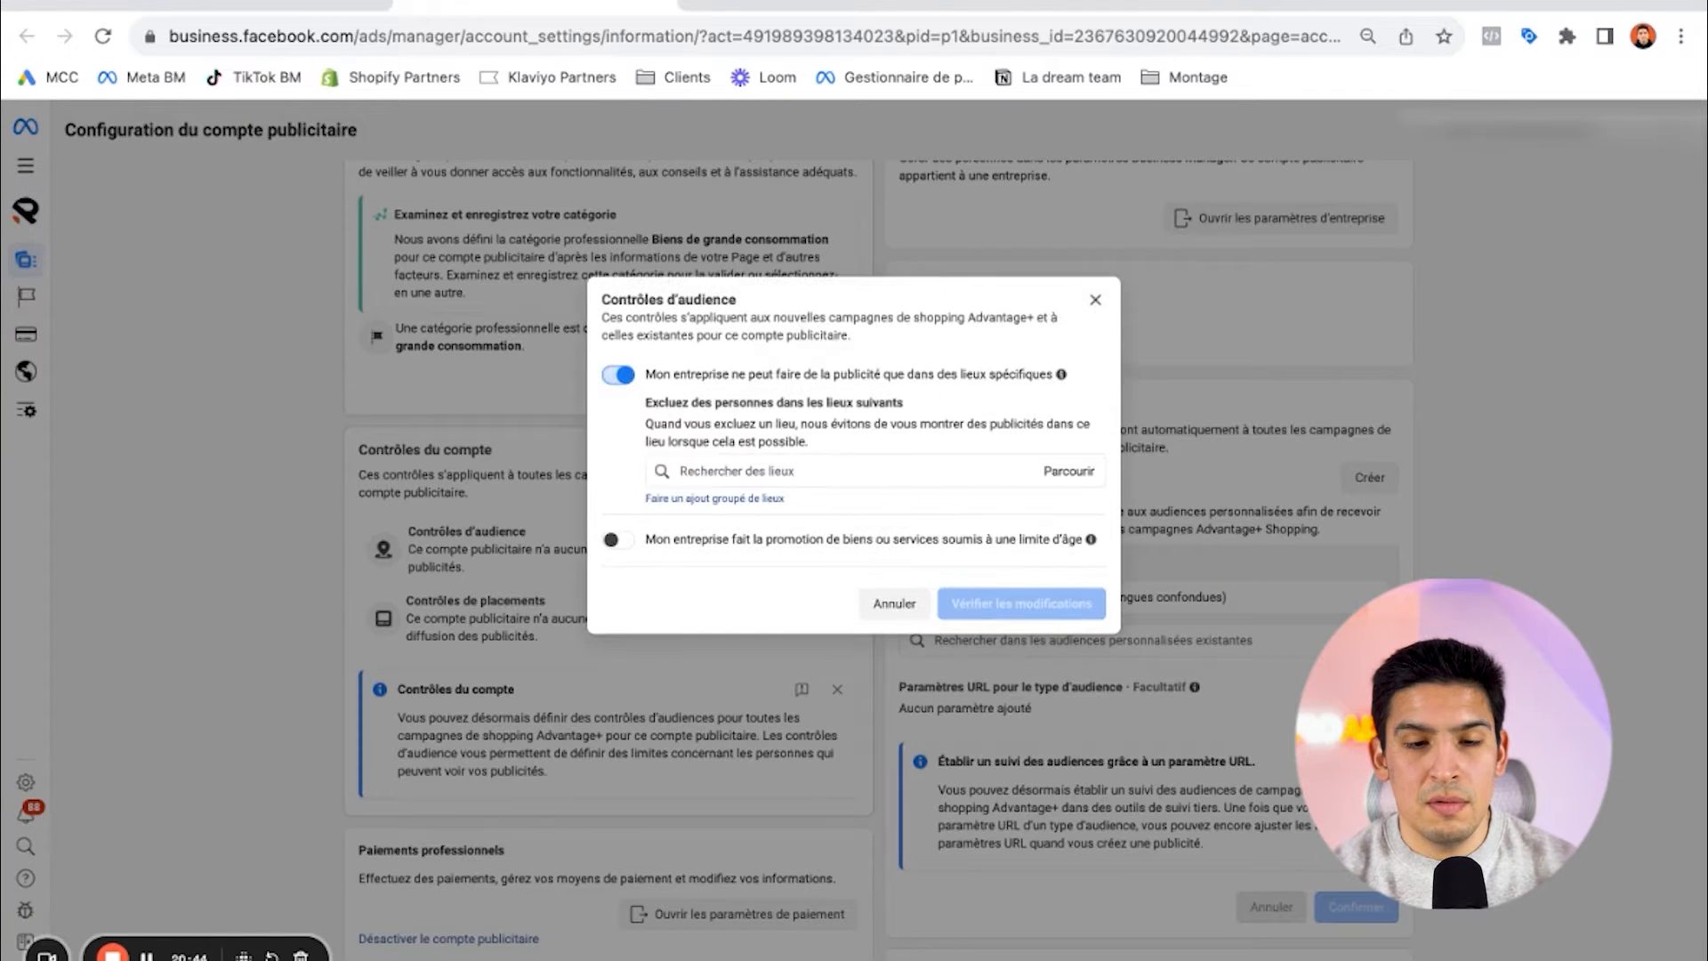
# Step: Try excluding Bordeaux, Aquitaine with an 80 km radius in the account's audience controls, and remove the exclusion and location restriction again
pyautogui.click(825, 471)
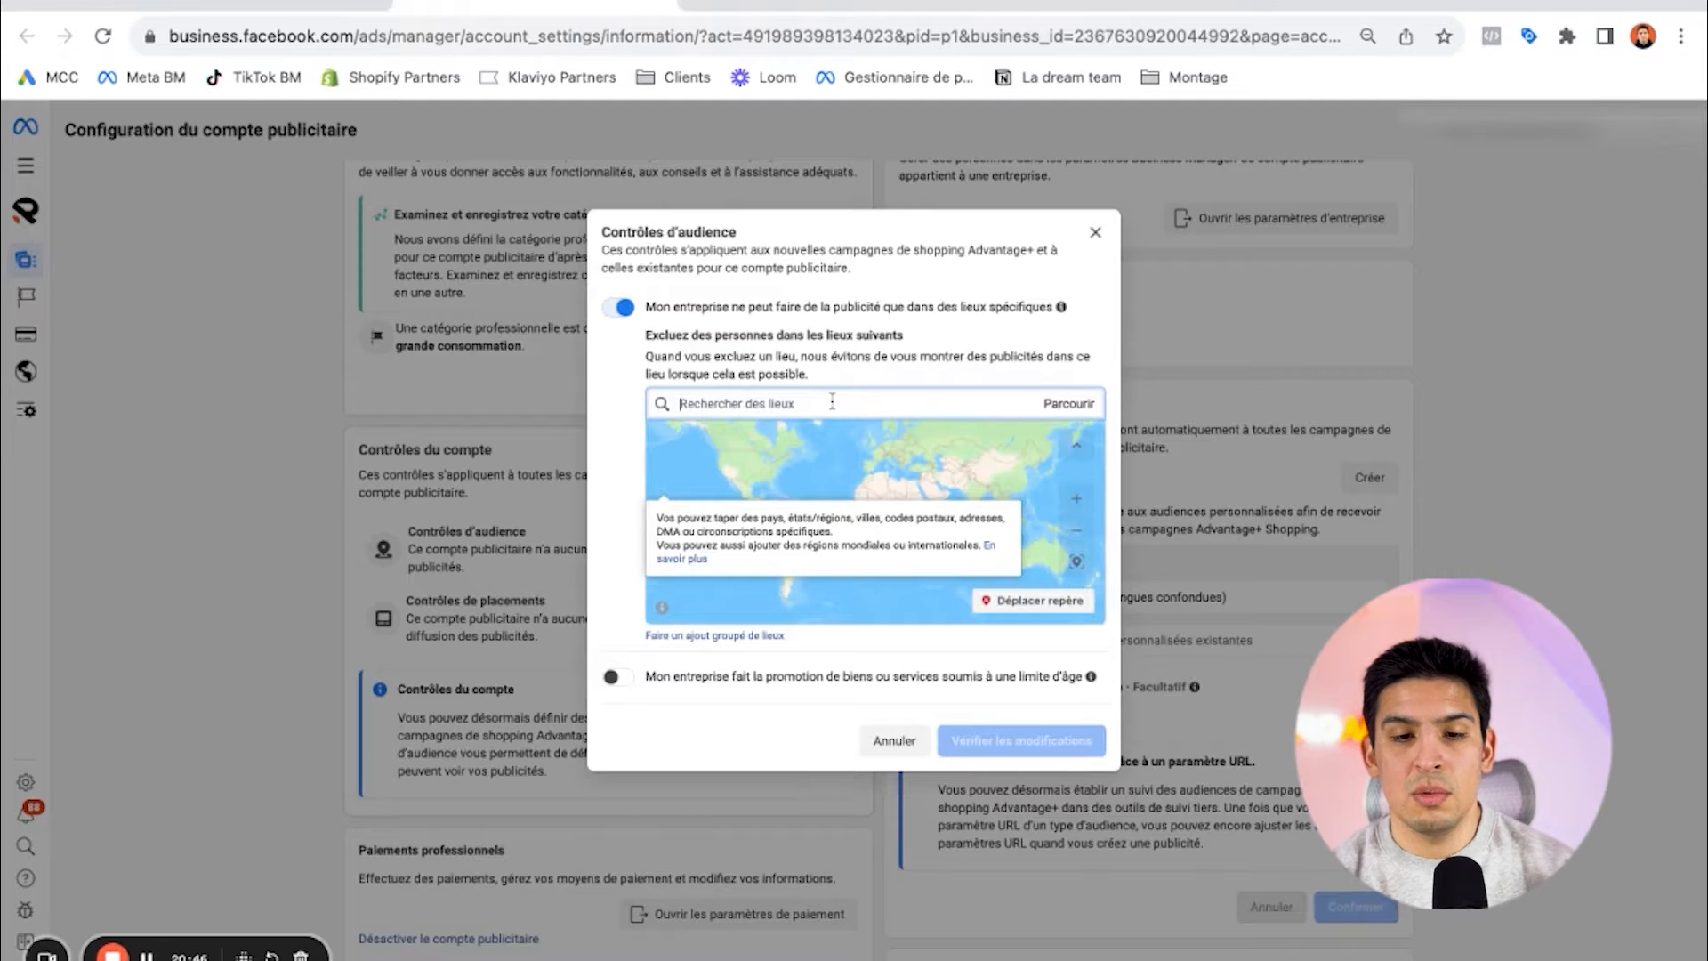
pyautogui.press('super+Tab')
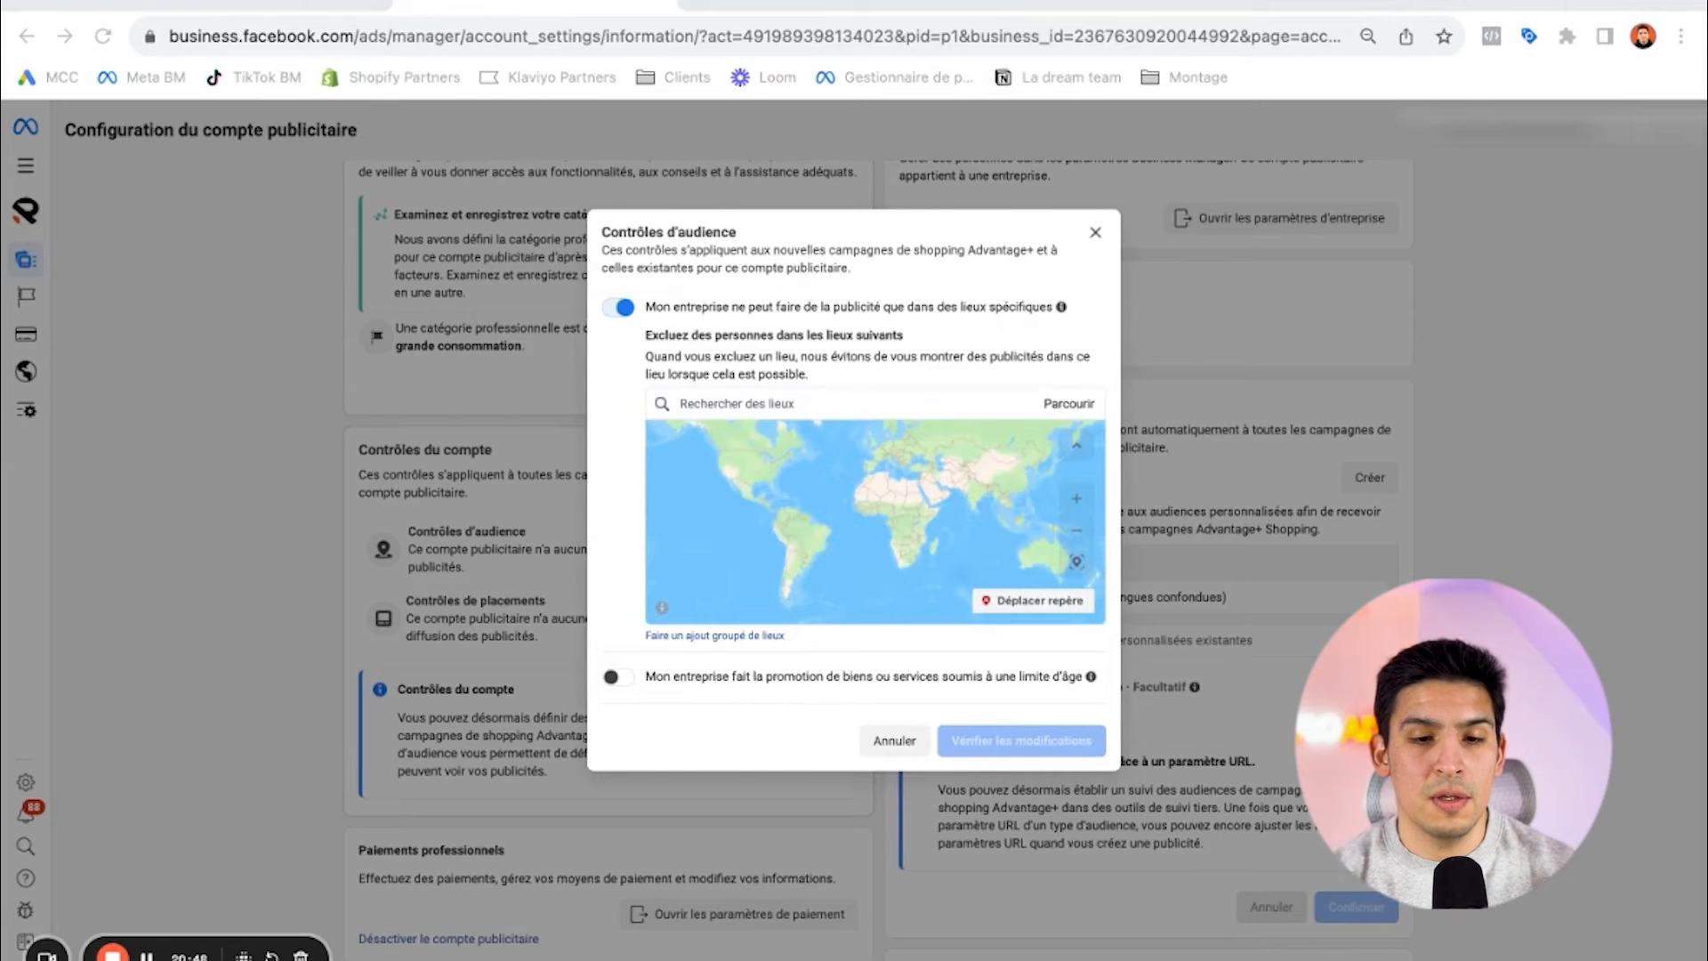
pyautogui.press('super+Tab')
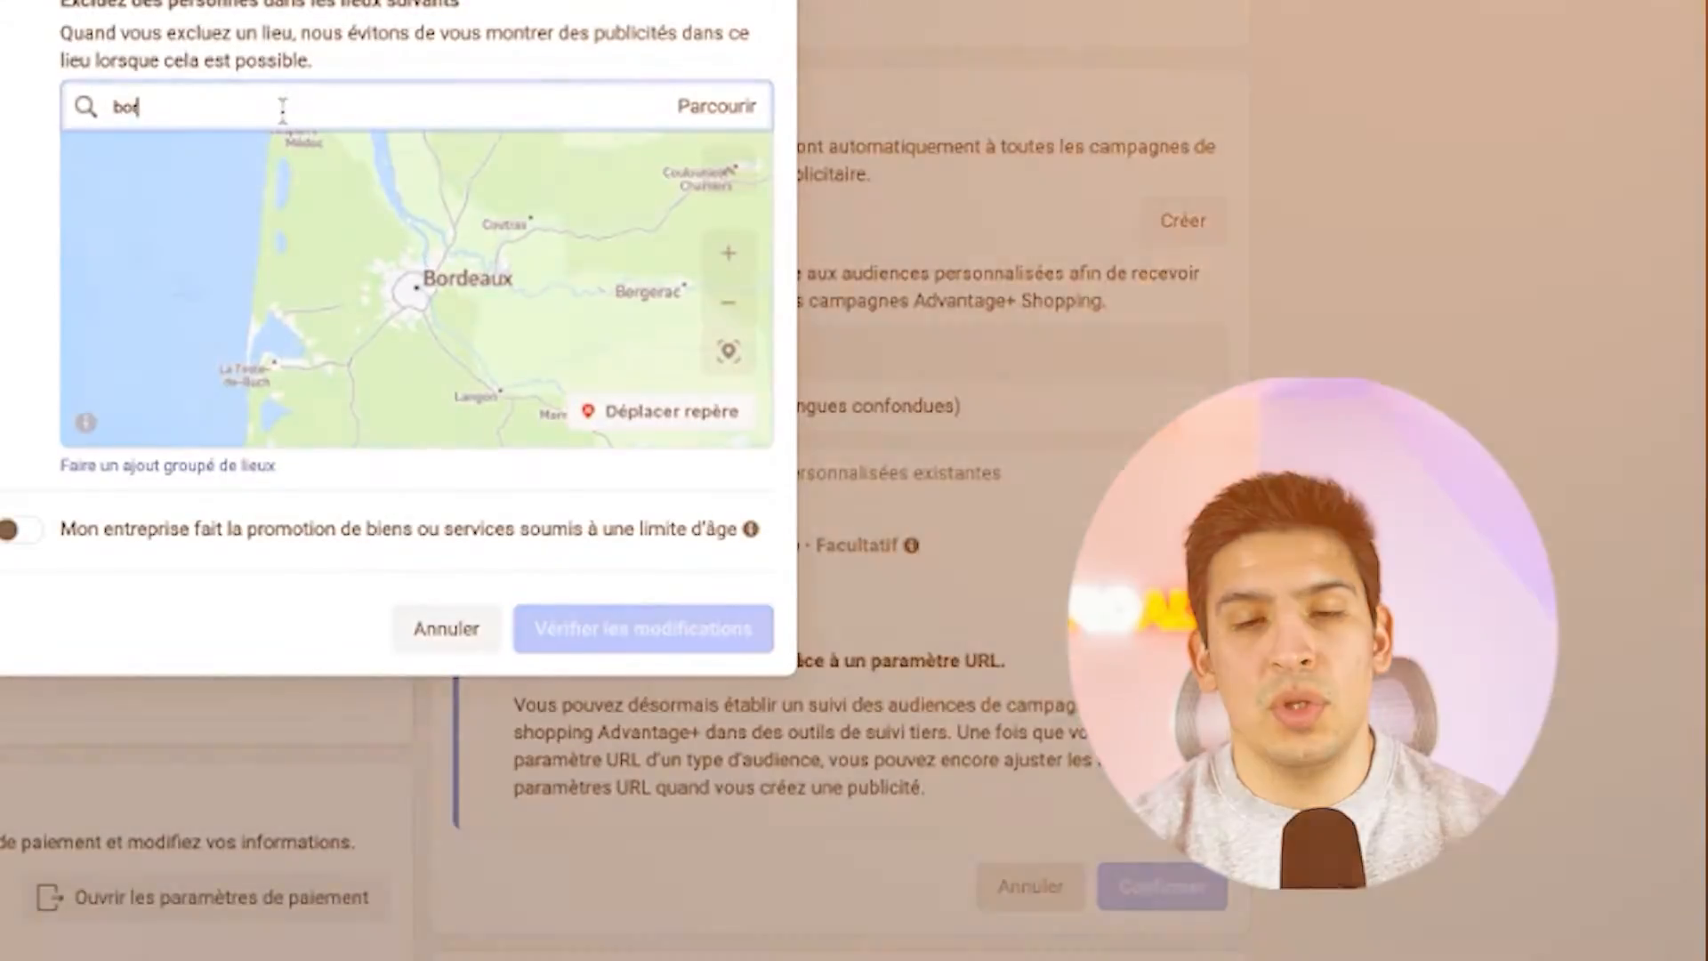
pyautogui.write('eaux')
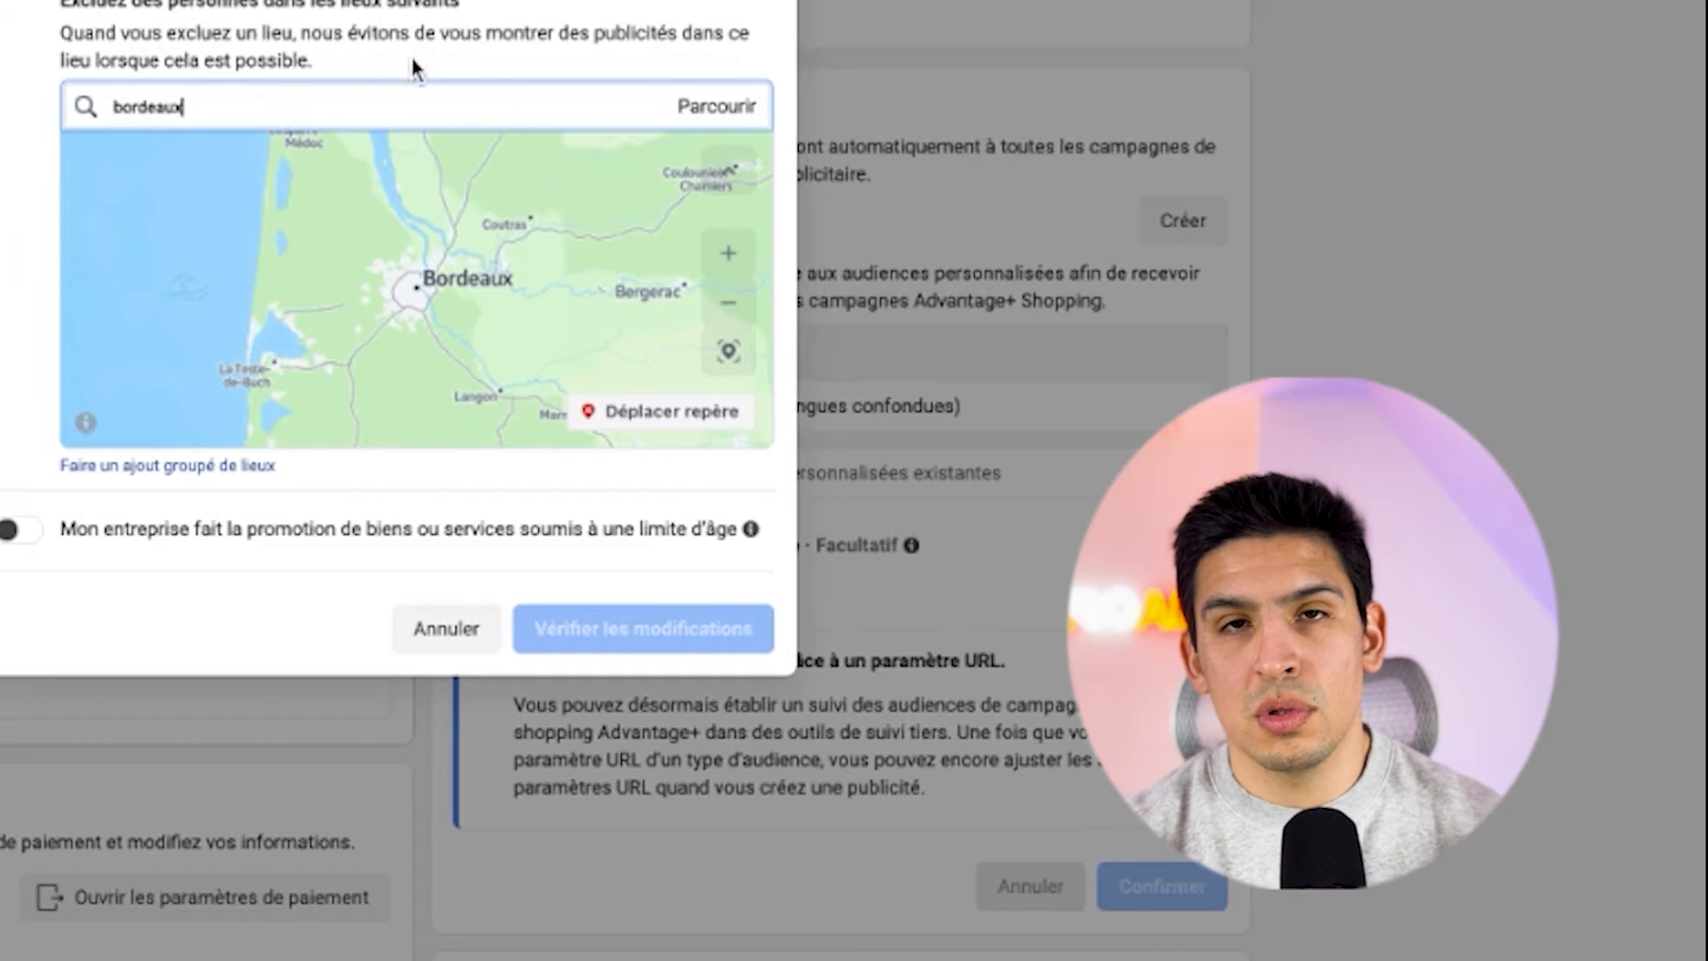
pyautogui.click(747, 347)
pyautogui.click(882, 415)
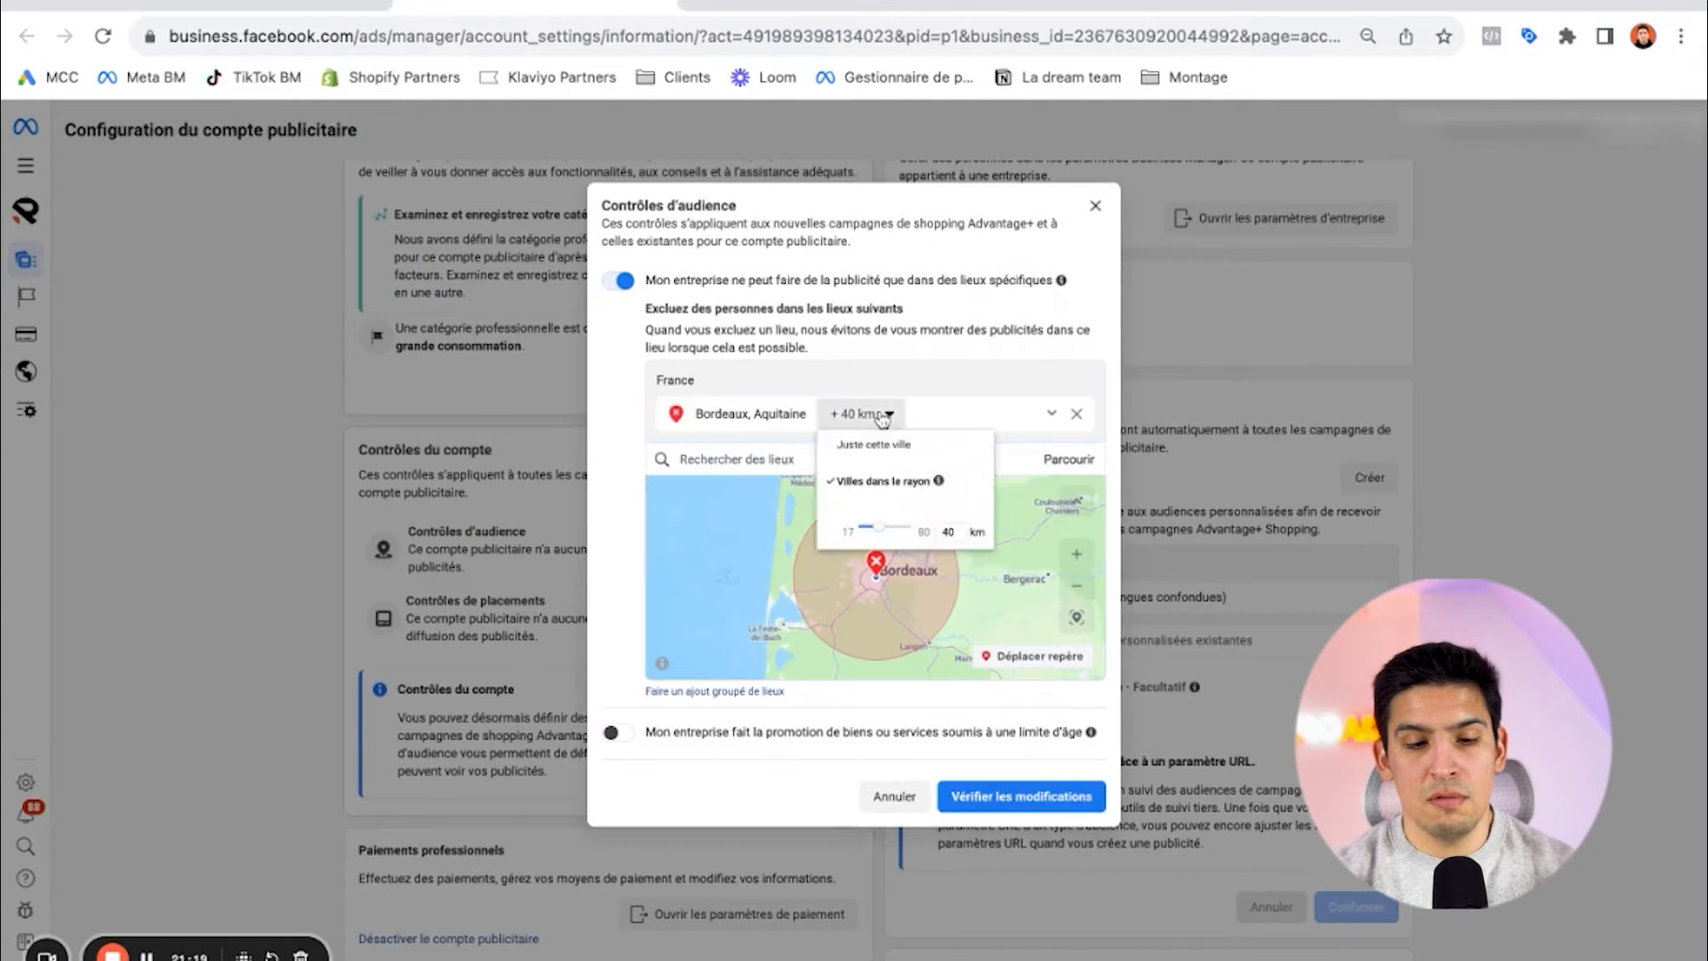
pyautogui.moveTo(882, 534); pyautogui.dragTo(910, 531)
pyautogui.click(841, 576)
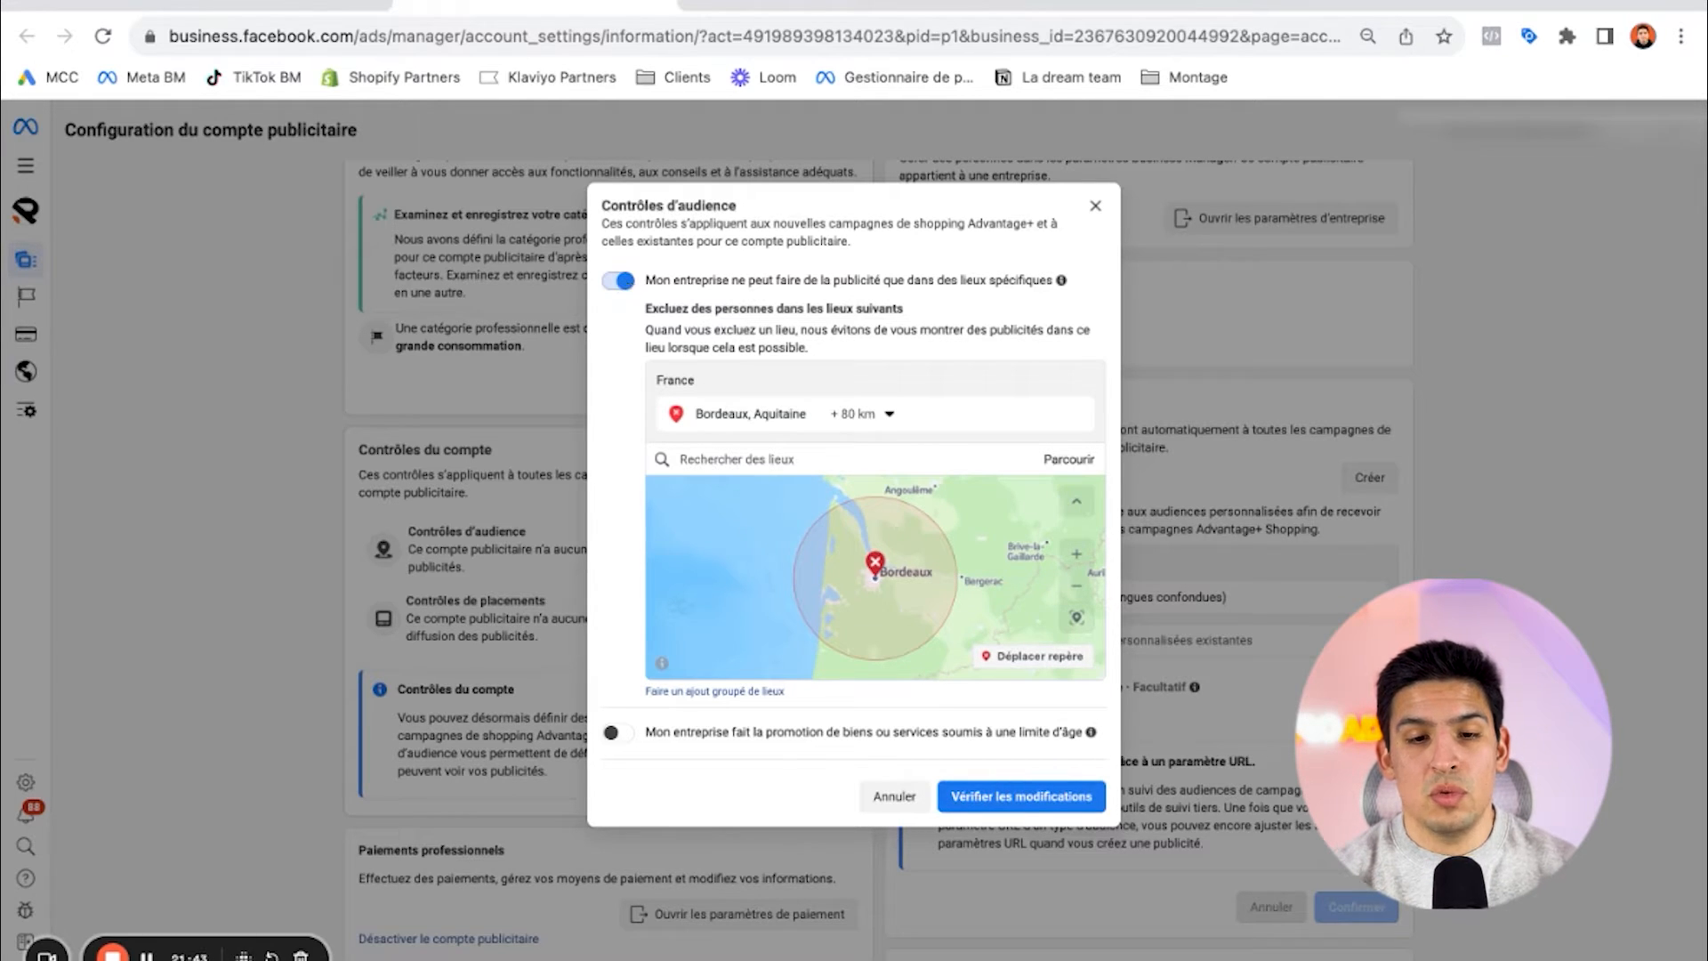
pyautogui.click(1080, 415)
pyautogui.click(630, 319)
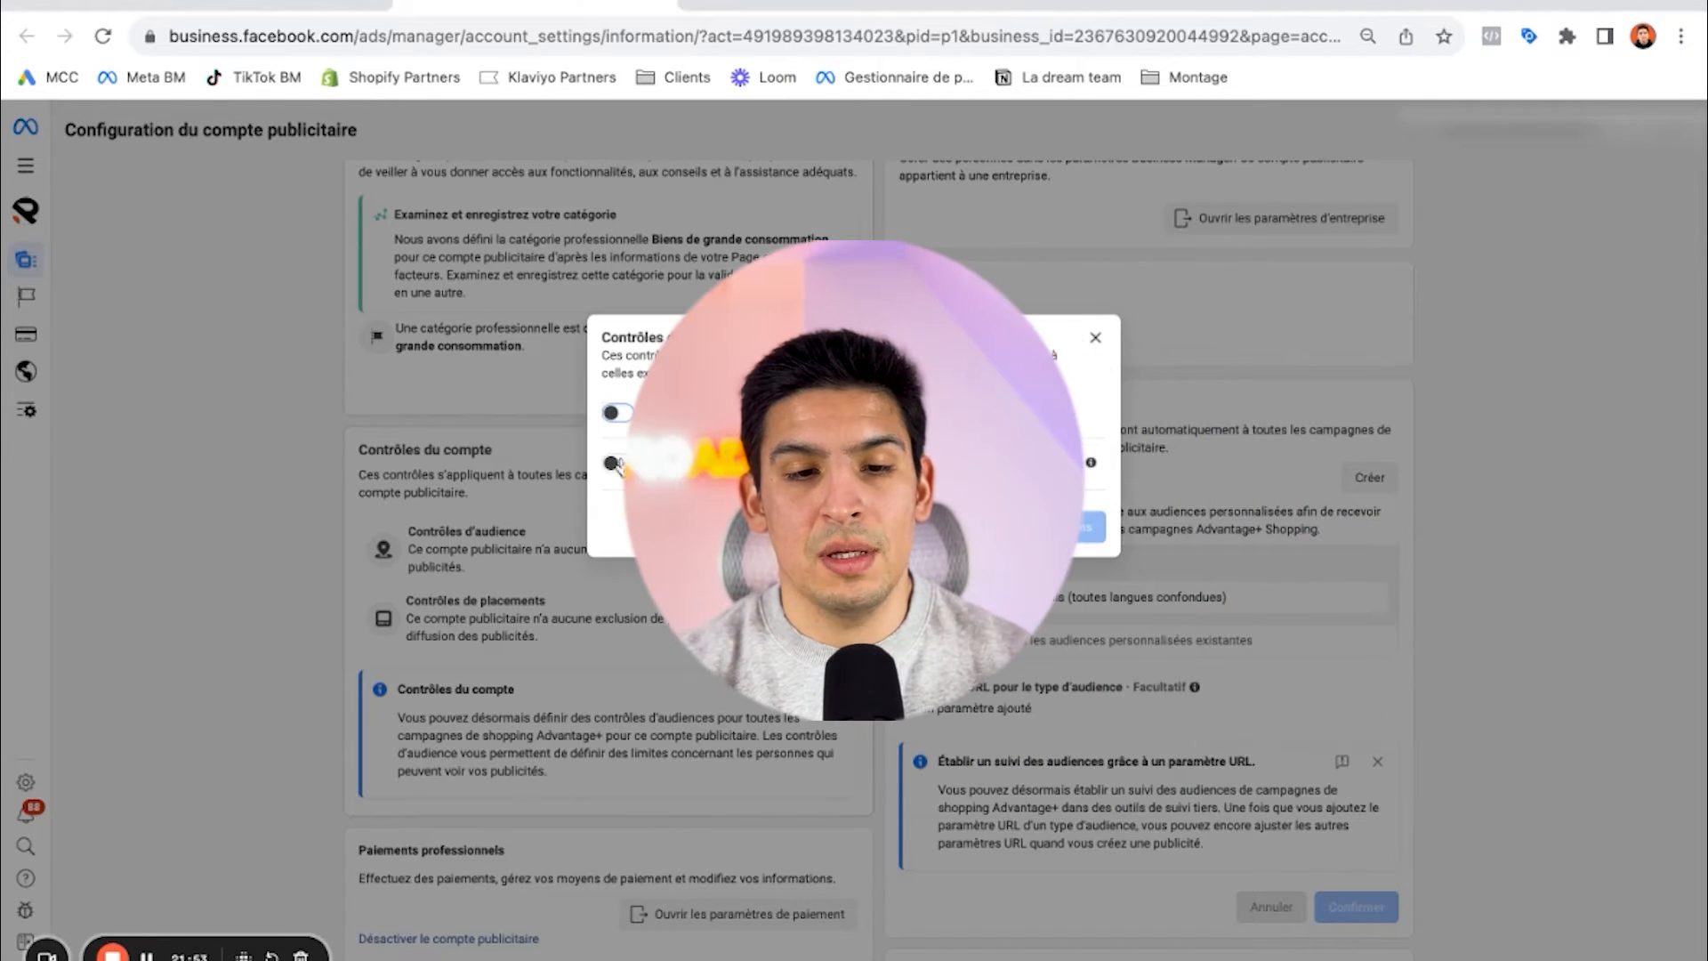
# Step: Try enabling the age-limit restriction with a minimum age of 25, and turn it off and close the audience controls
pyautogui.click(620, 464)
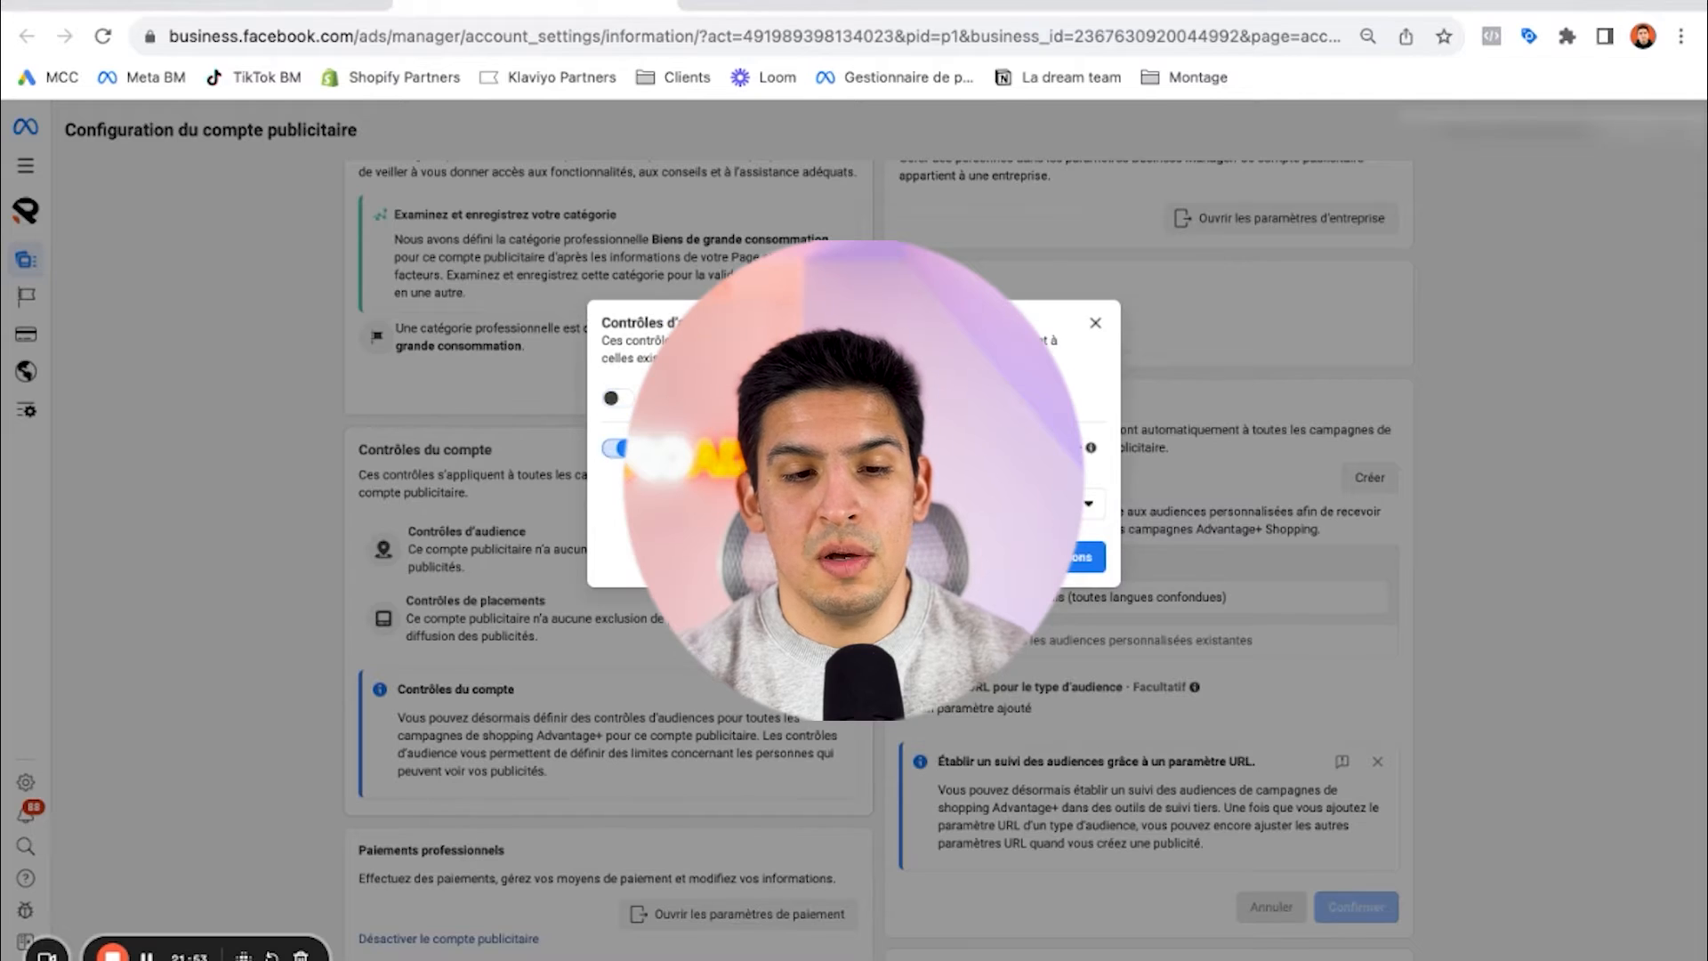
pyautogui.click(629, 451)
pyautogui.moveTo(666, 465)
pyautogui.mouseDown()
pyautogui.moveTo(1009, 464)
pyautogui.moveTo(667, 464)
pyautogui.mouseUp()
pyautogui.click(620, 466)
pyautogui.click(812, 504)
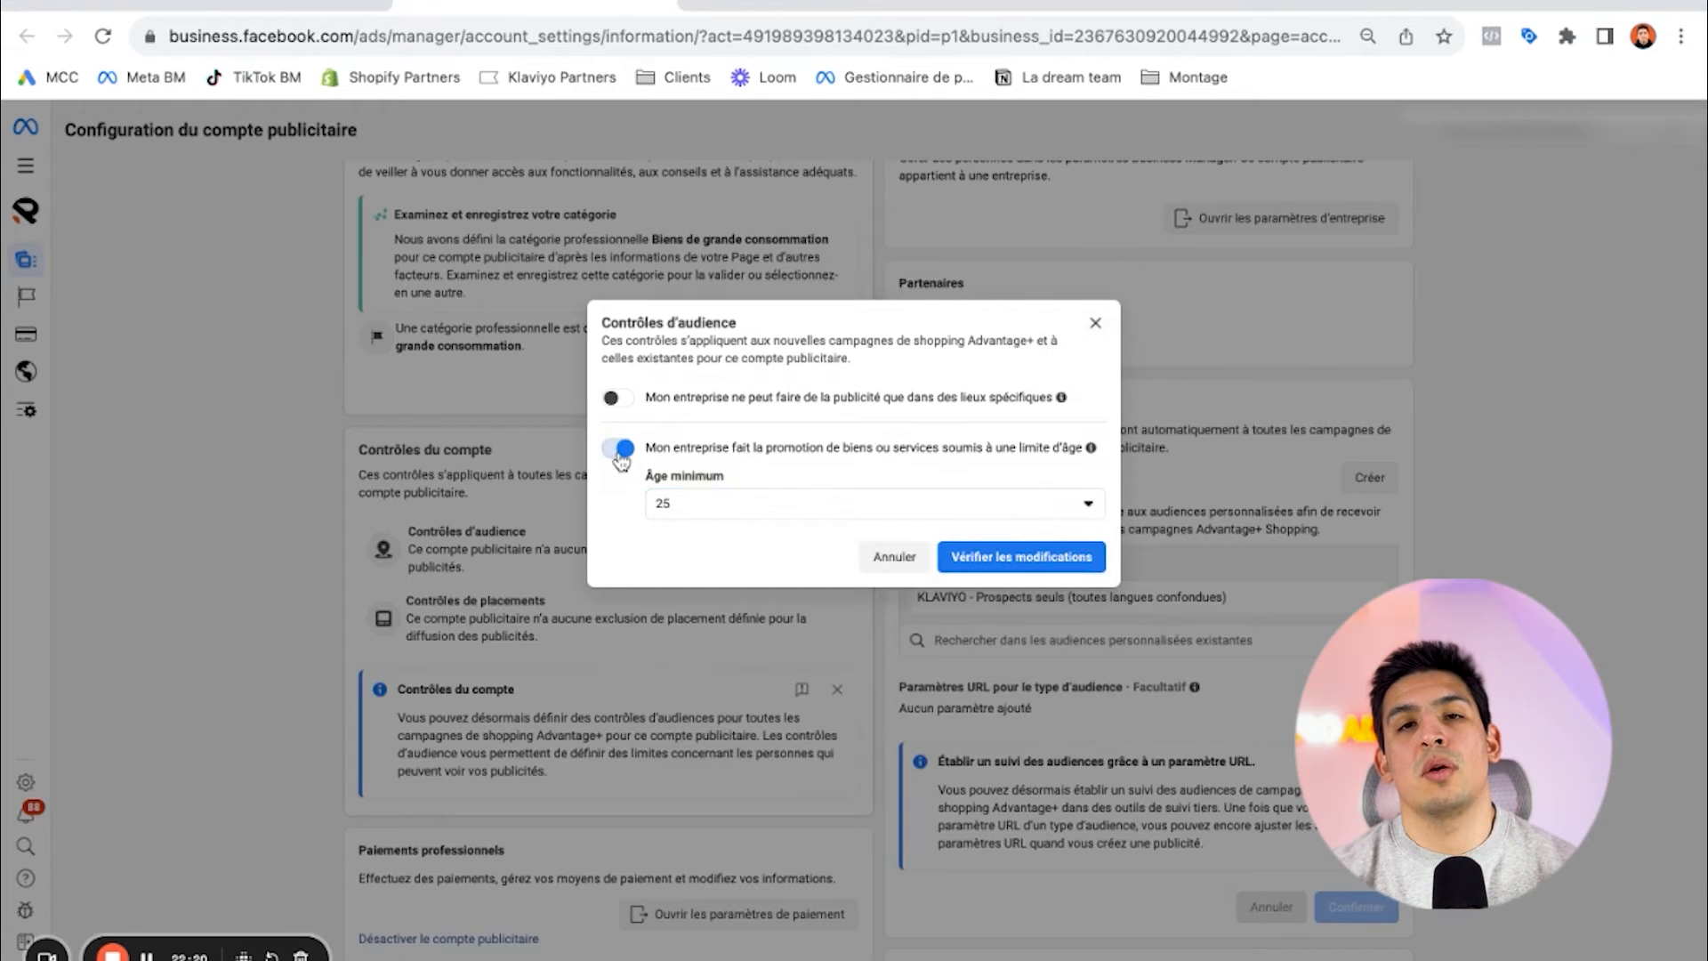
pyautogui.click(621, 449)
pyautogui.click(1096, 344)
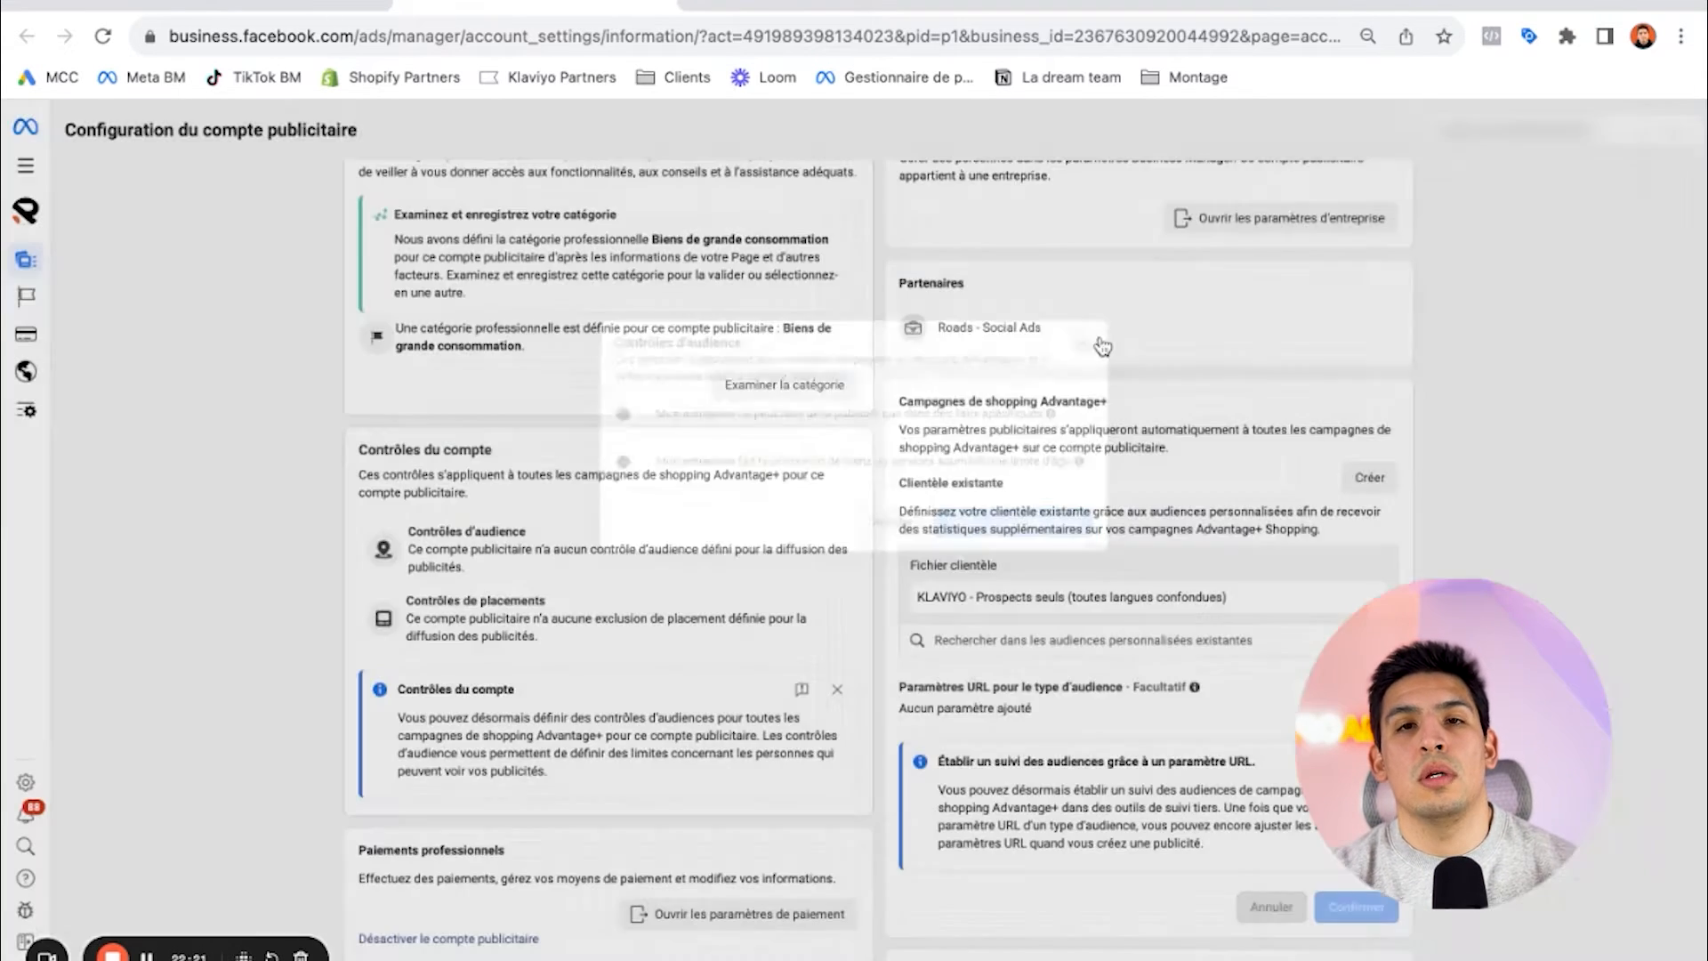
# Step: Open the ad account's Contrôles de placements and try restricting advertising to specific placements
pyautogui.scroll(1, 814, 436)
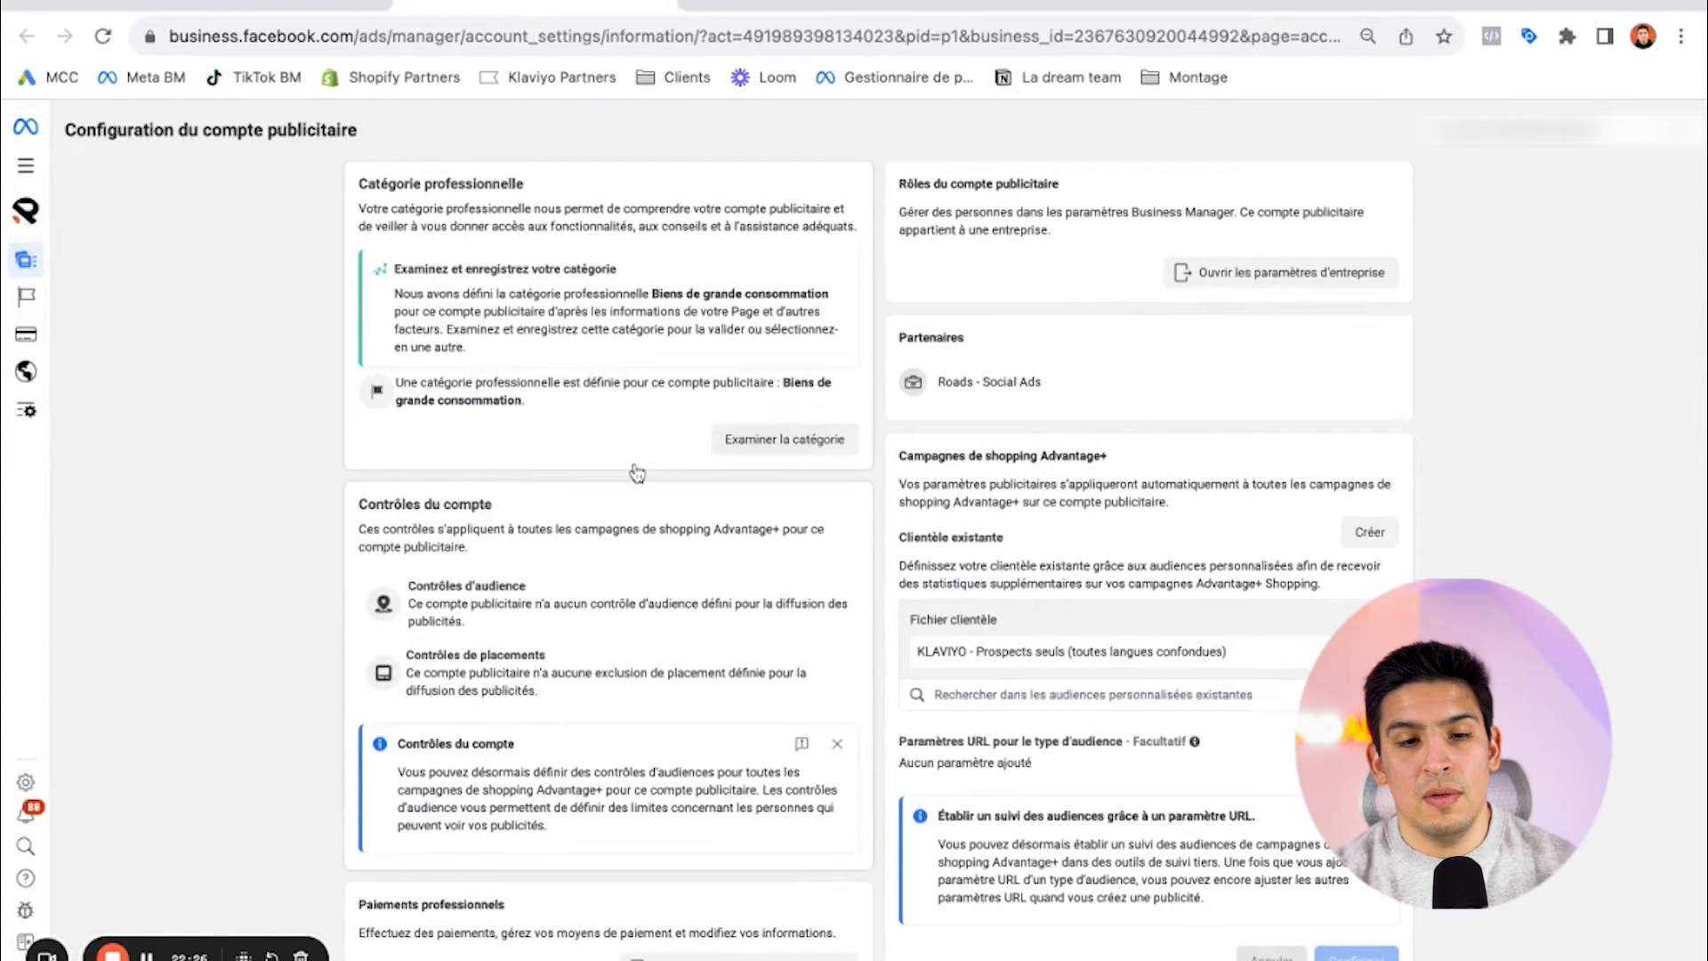
pyautogui.scroll(-1, 765, 445)
pyautogui.scroll(-1, 489, 380)
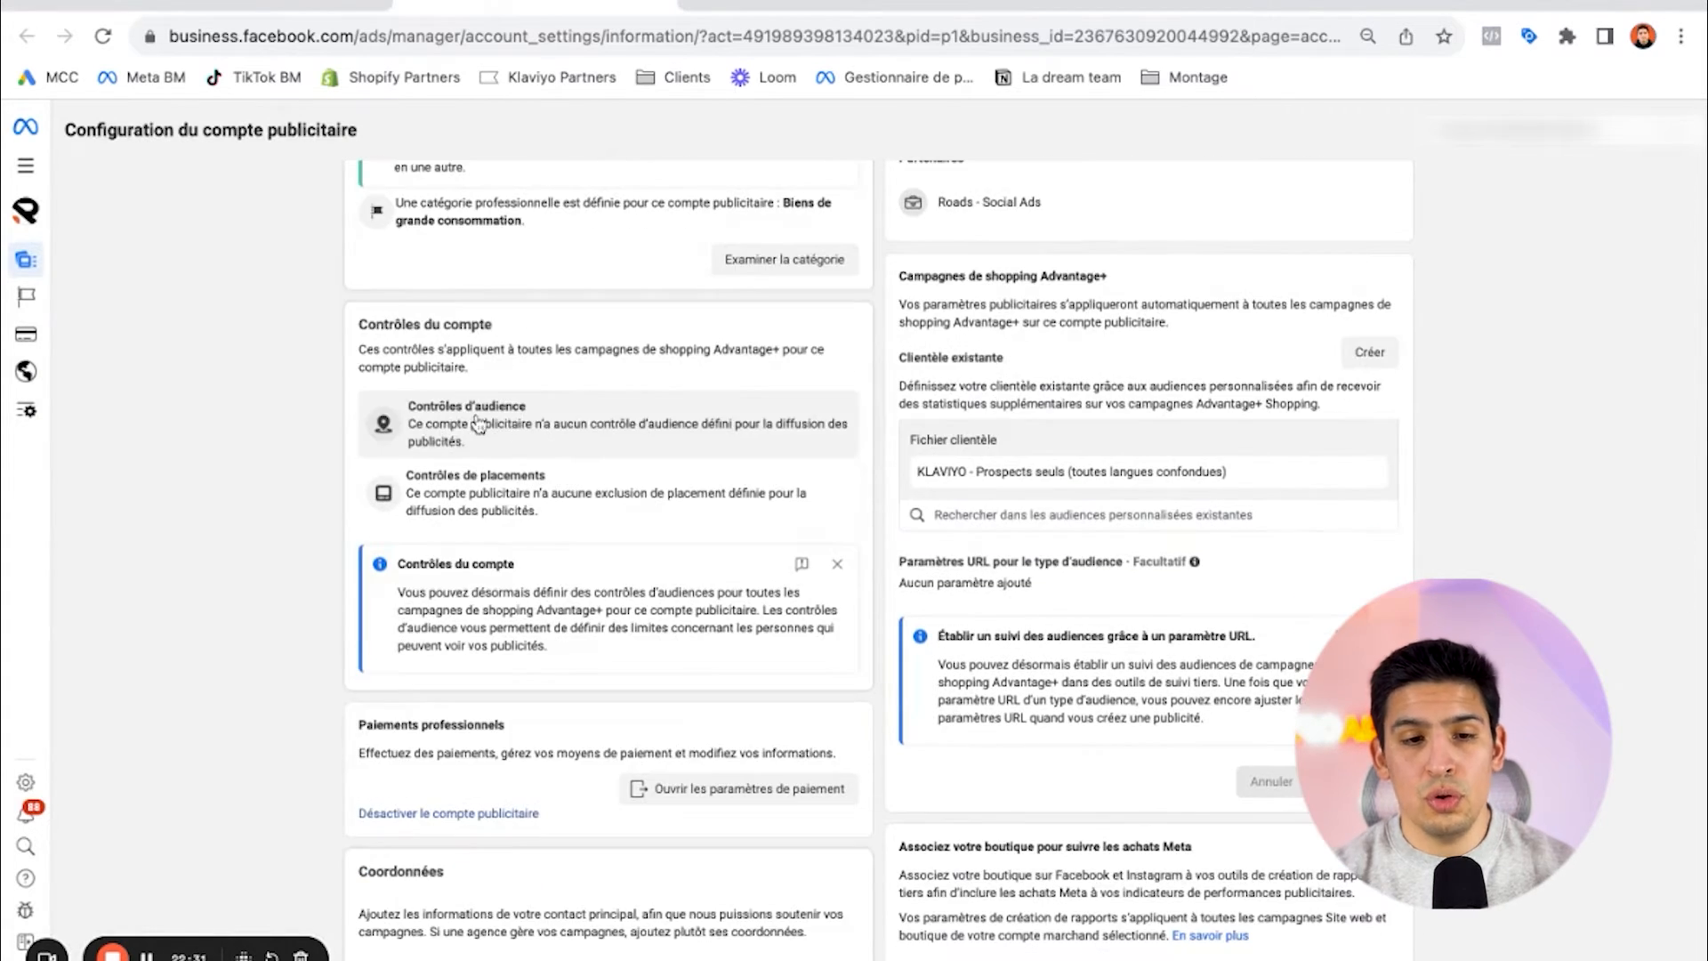
pyautogui.click(545, 494)
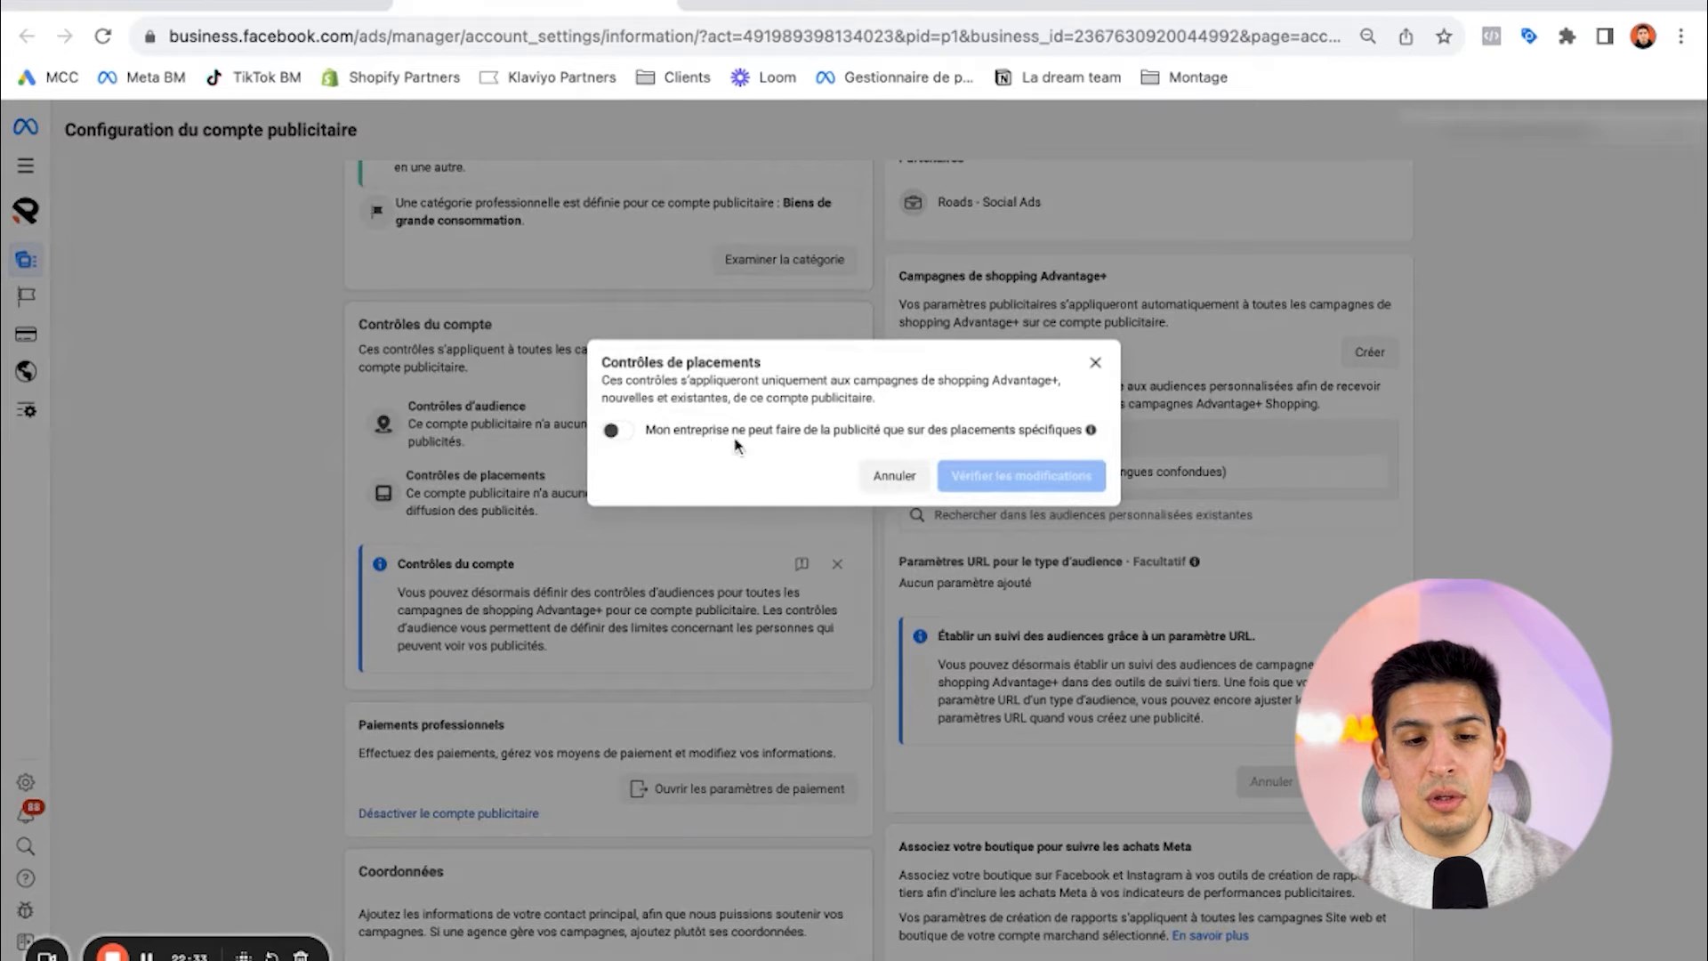
pyautogui.tripleClick(647, 430)
pyautogui.click(618, 431)
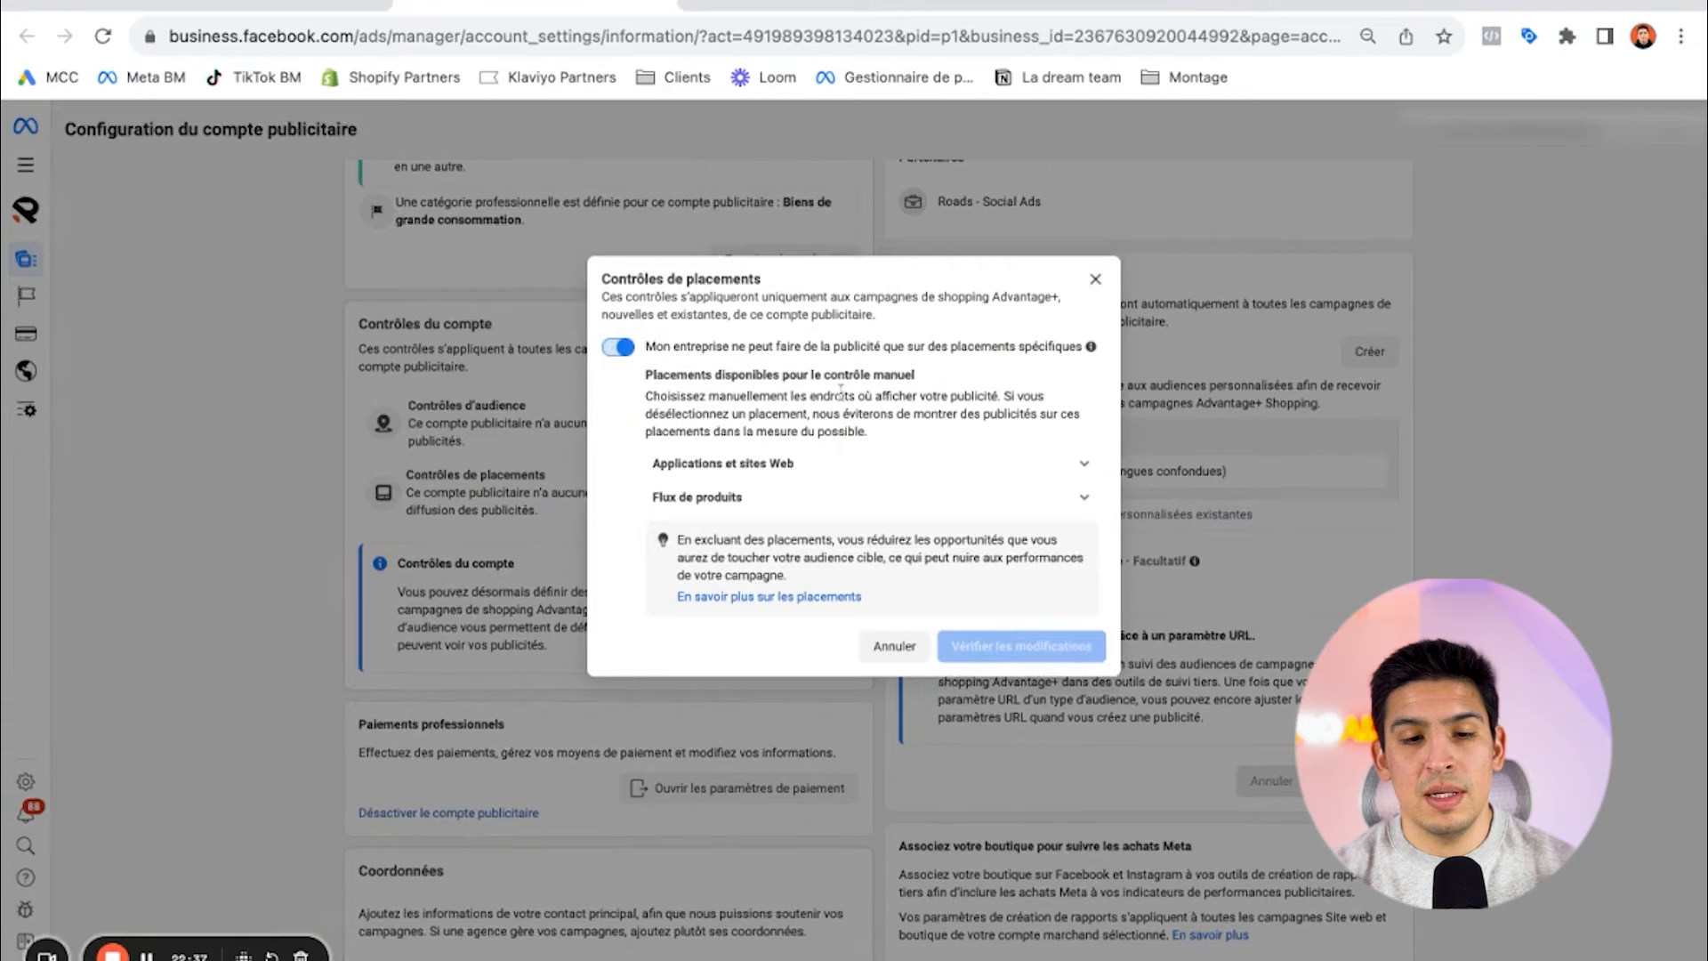
# Step: Try deselecting all placements under Applications et sites Web and Flux de produits, and cancel the placement control changes
pyautogui.click(1082, 464)
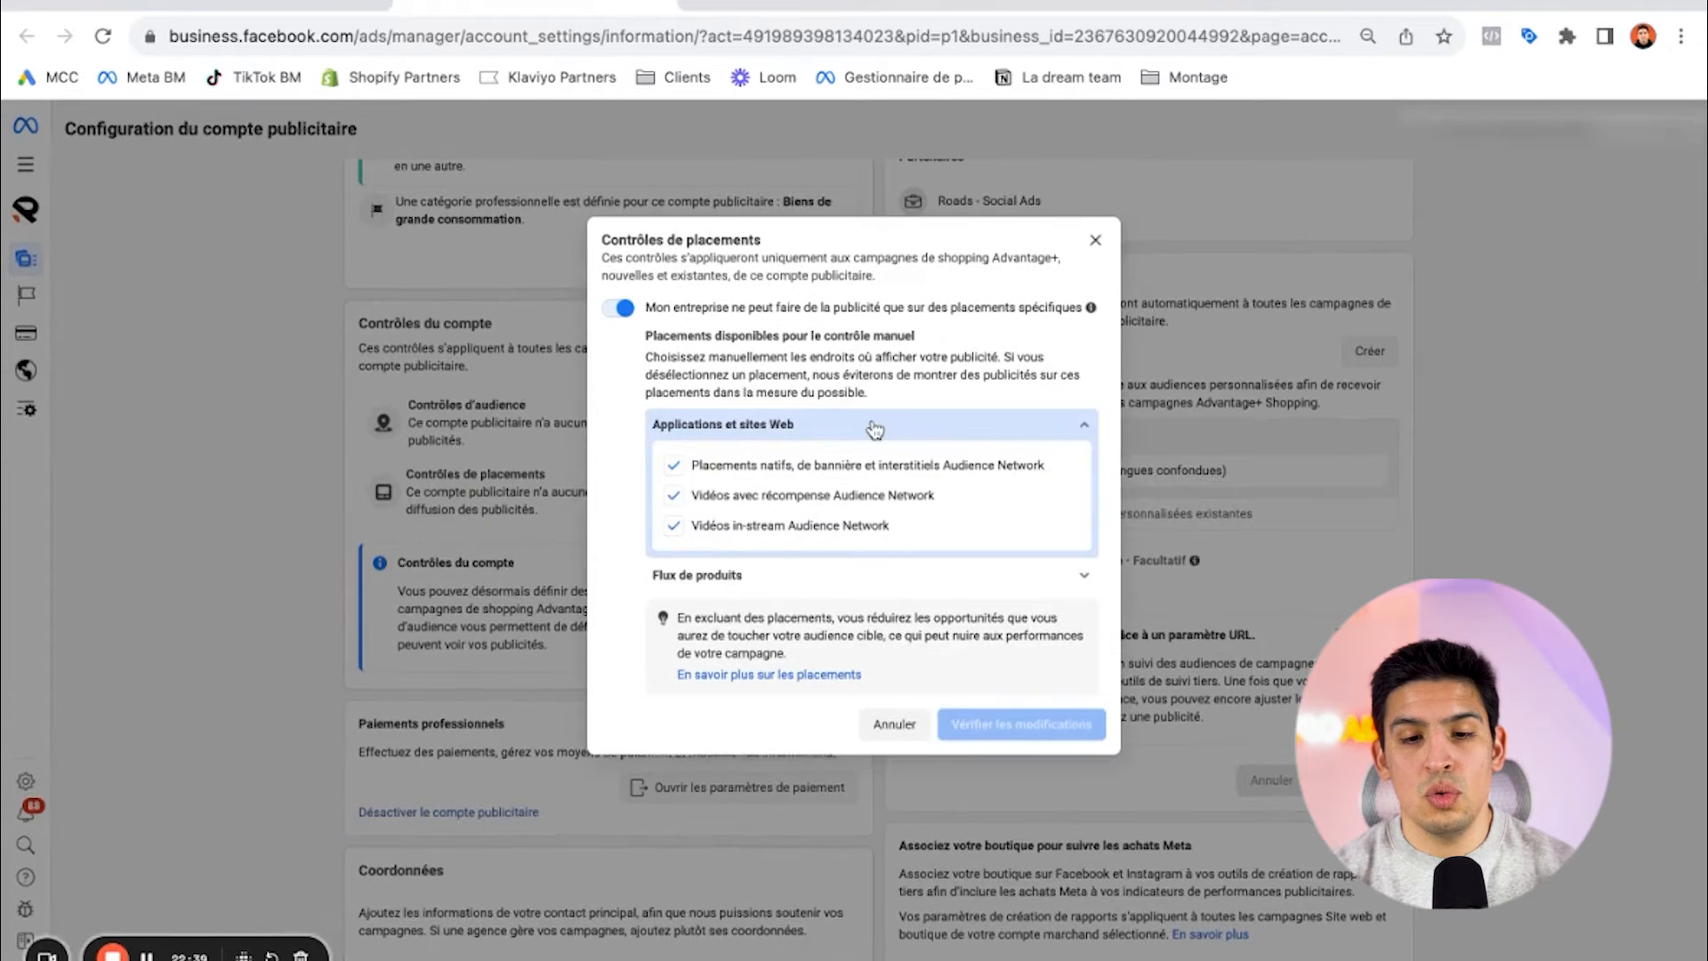
pyautogui.click(674, 465)
pyautogui.click(674, 496)
pyautogui.click(674, 526)
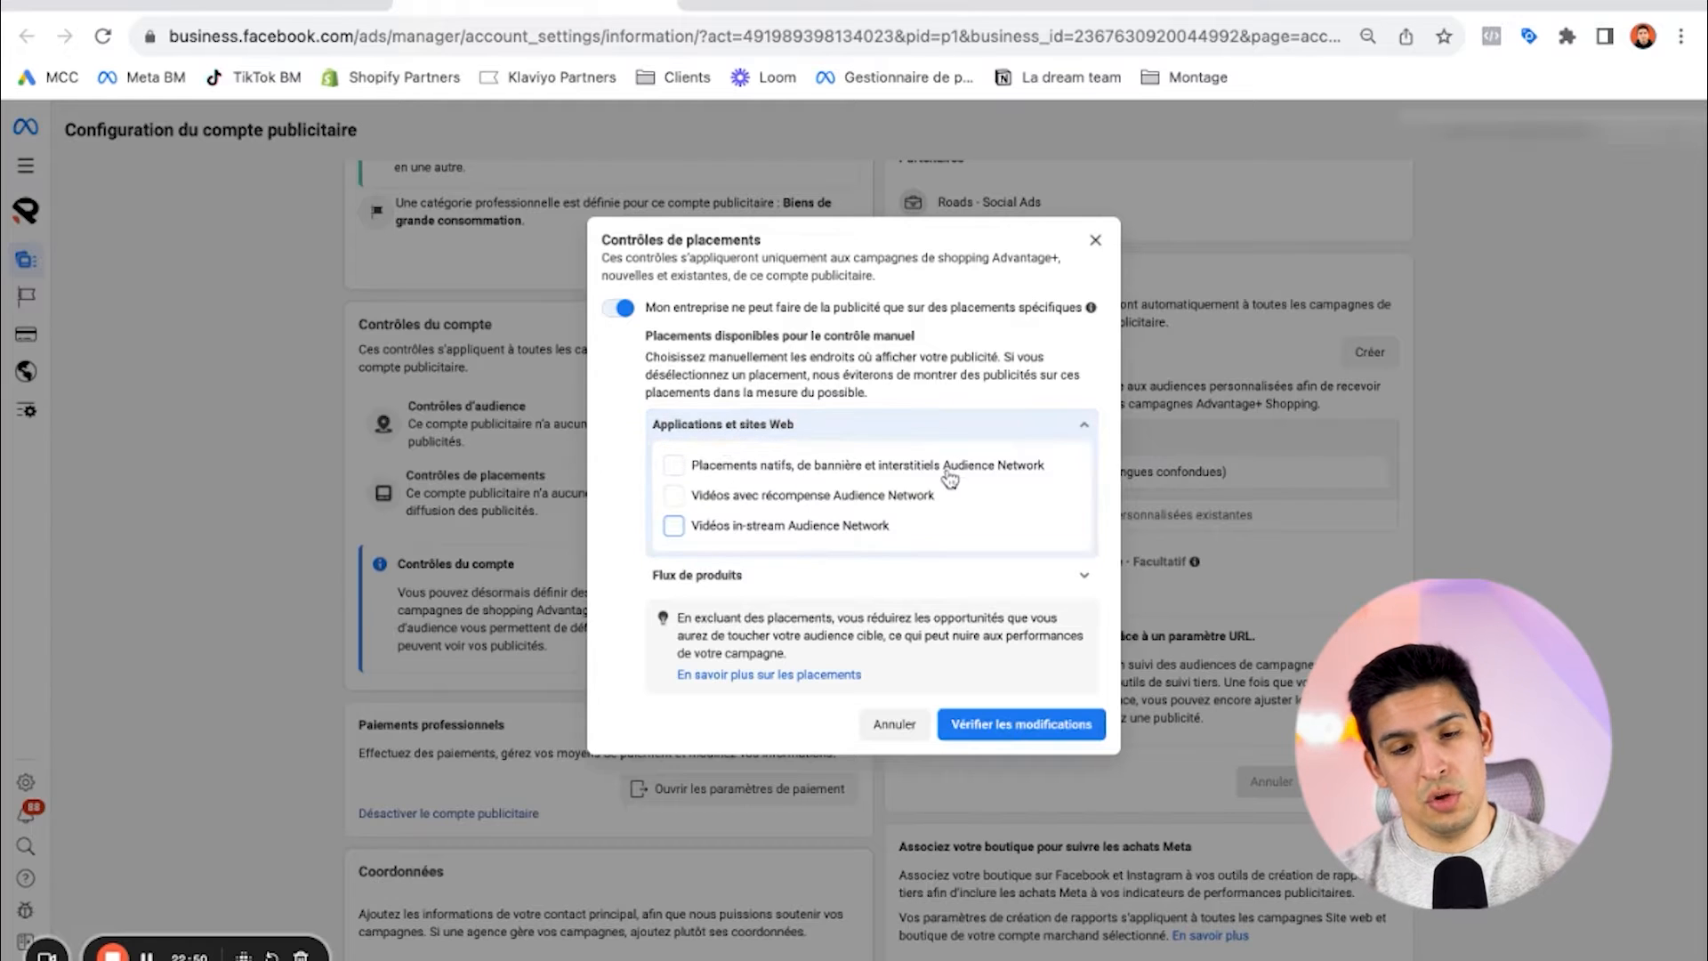
pyautogui.click(712, 575)
pyautogui.click(676, 587)
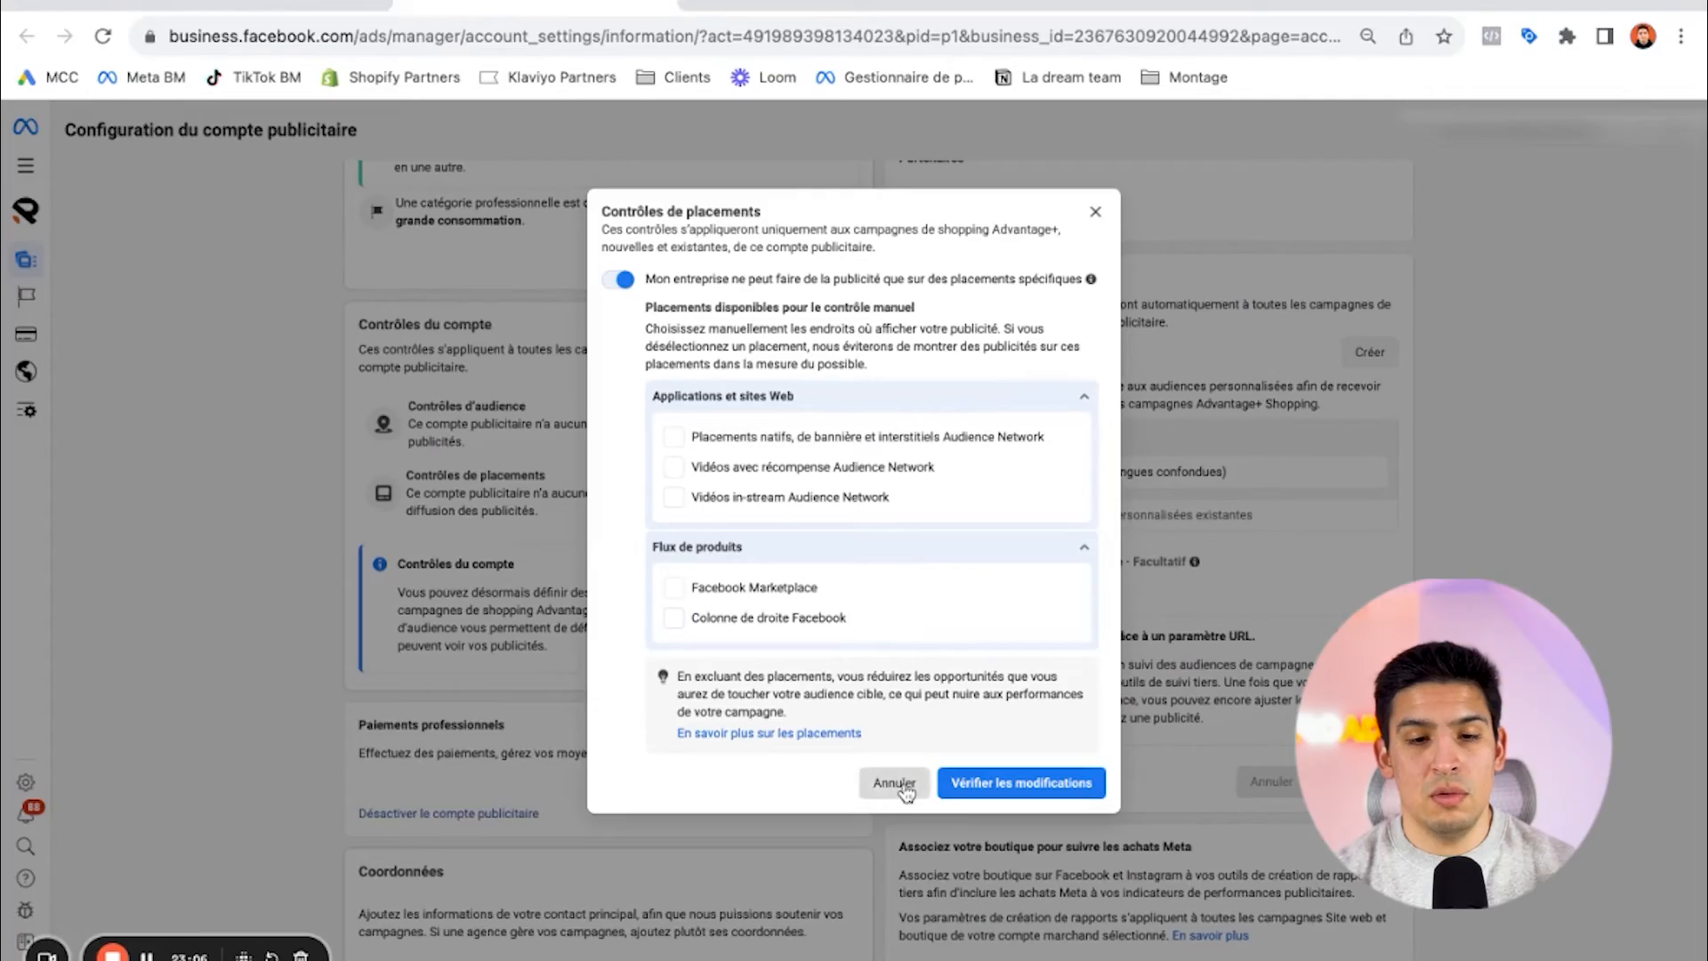
pyautogui.click(899, 783)
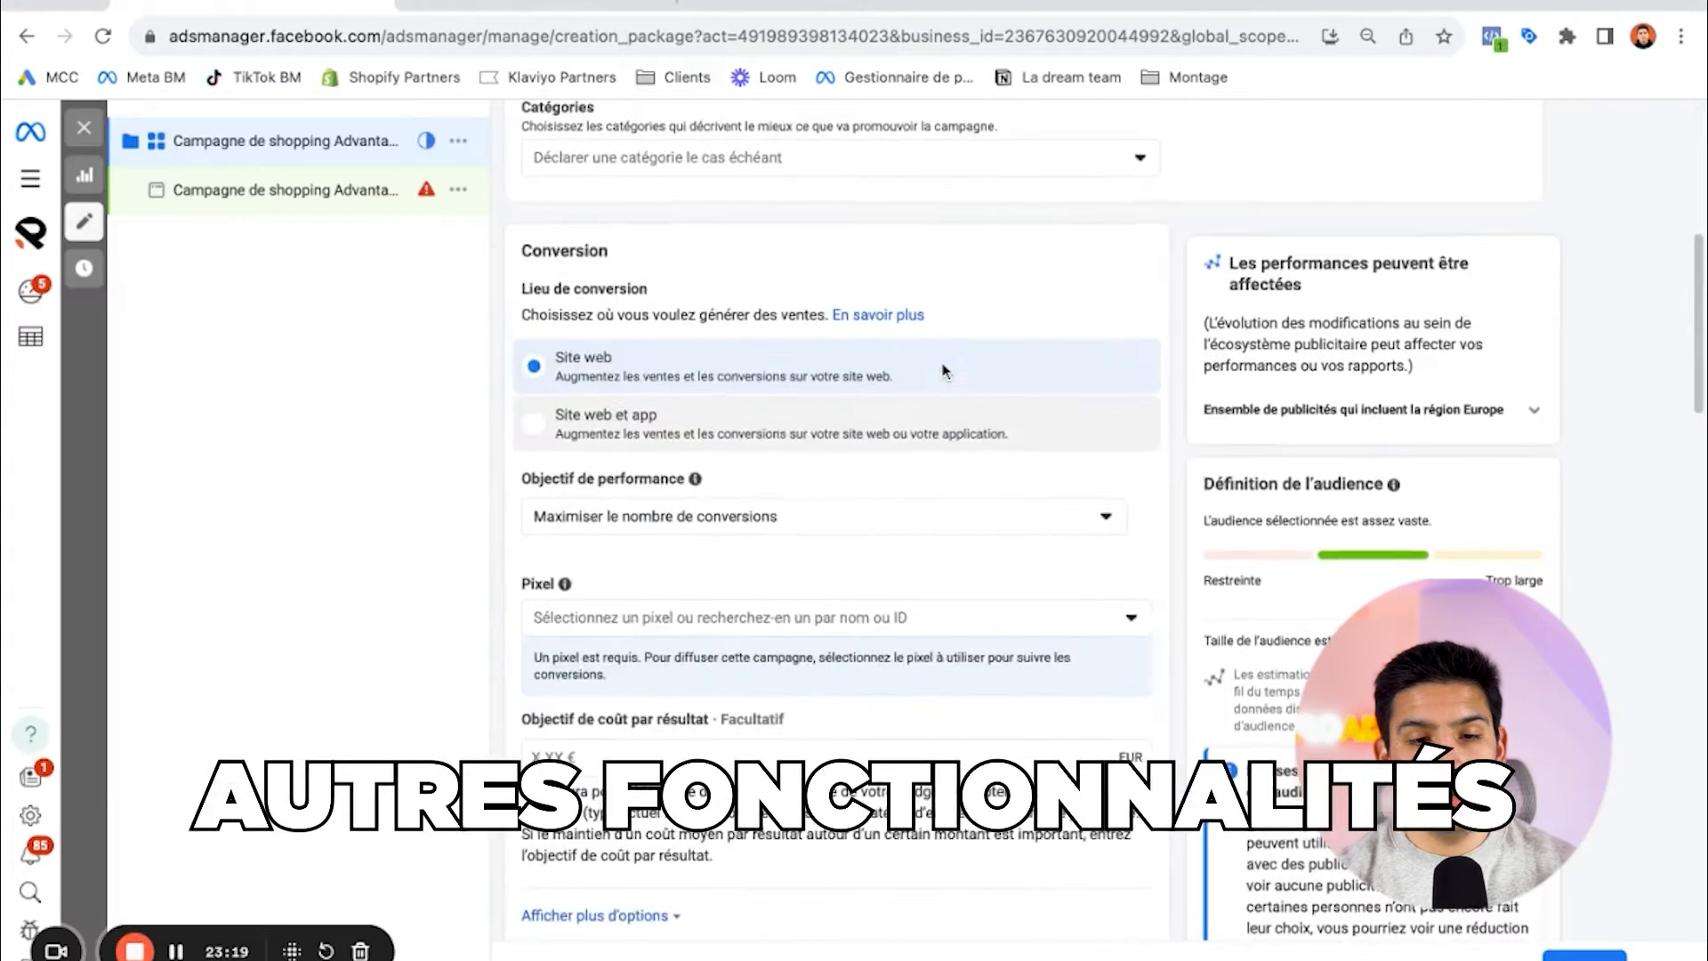
# Step: Examine the campaign's conversion, cost per result goal, audience location and report settings down to Budget et calendrier
pyautogui.scroll(-10, 942, 374)
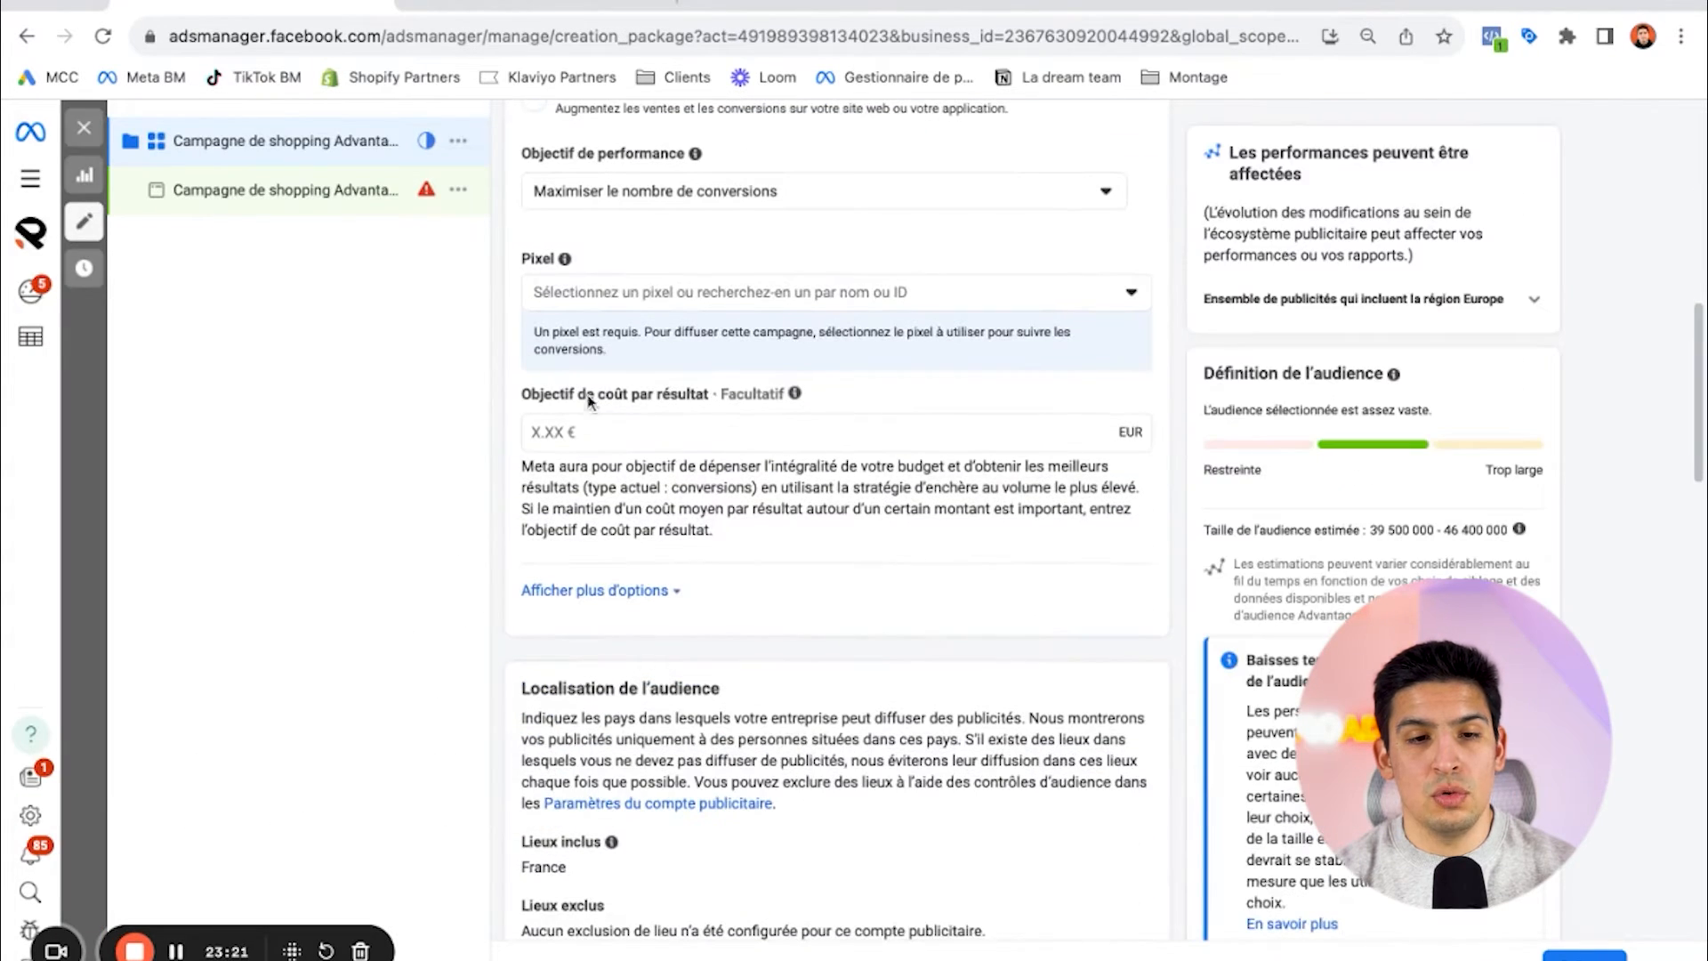
pyautogui.scroll(-3, 693, 394)
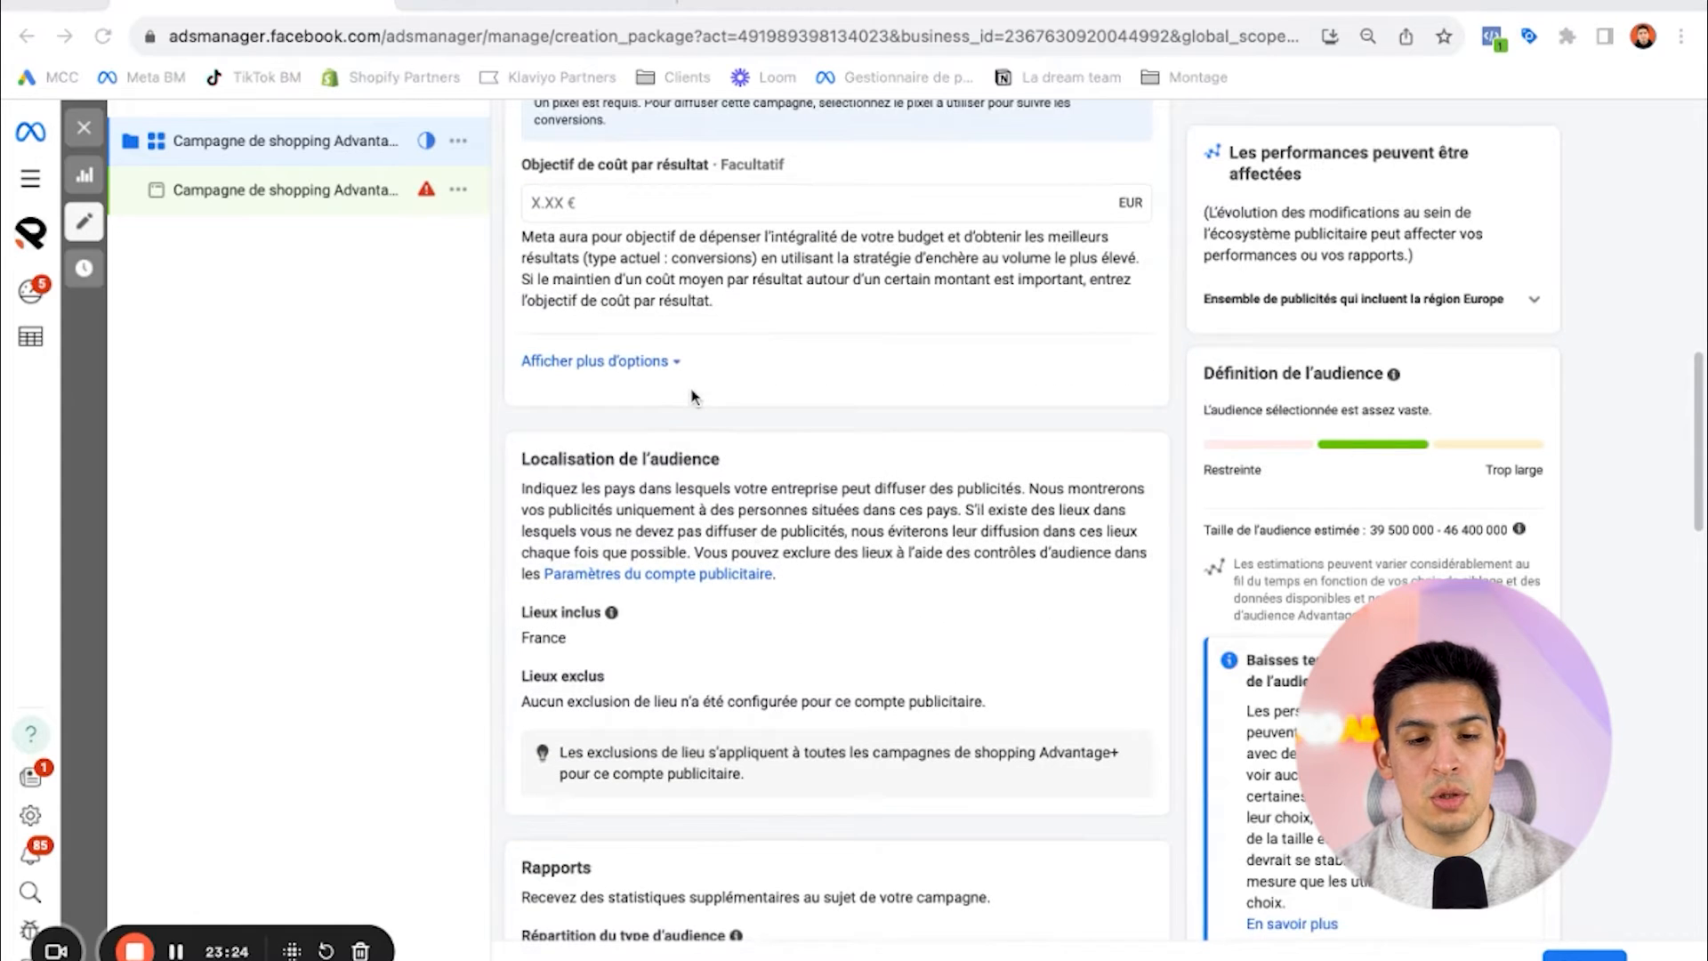
pyautogui.scroll(2, 736, 424)
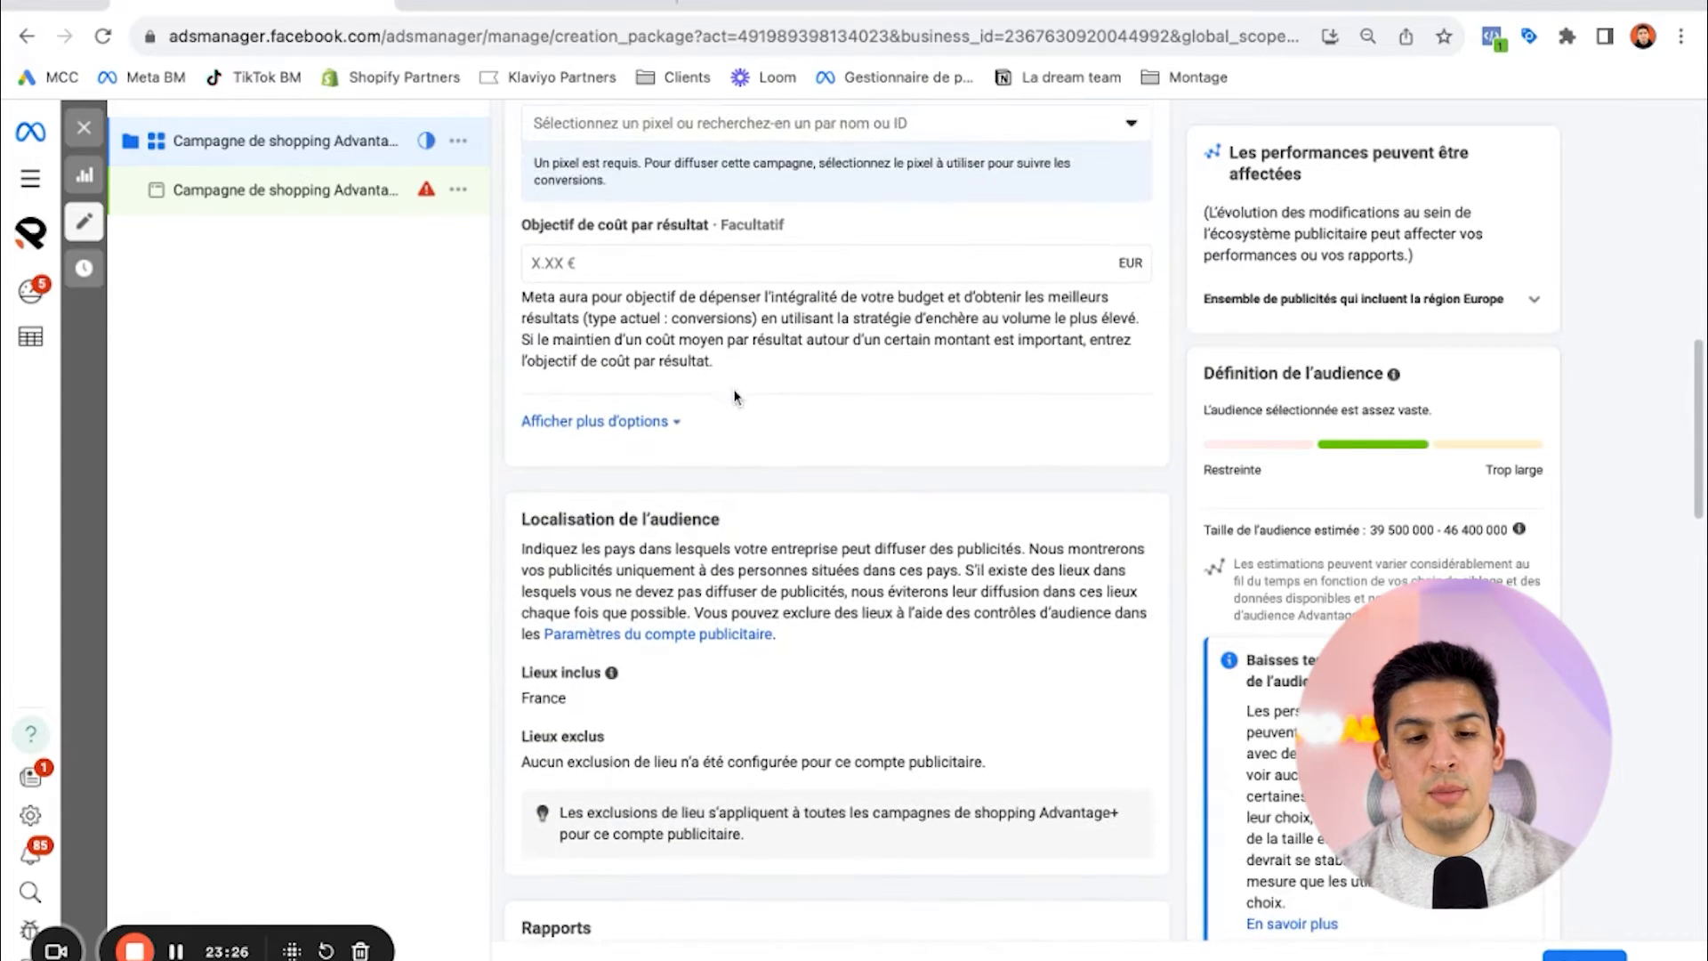
pyautogui.scroll(2, 735, 394)
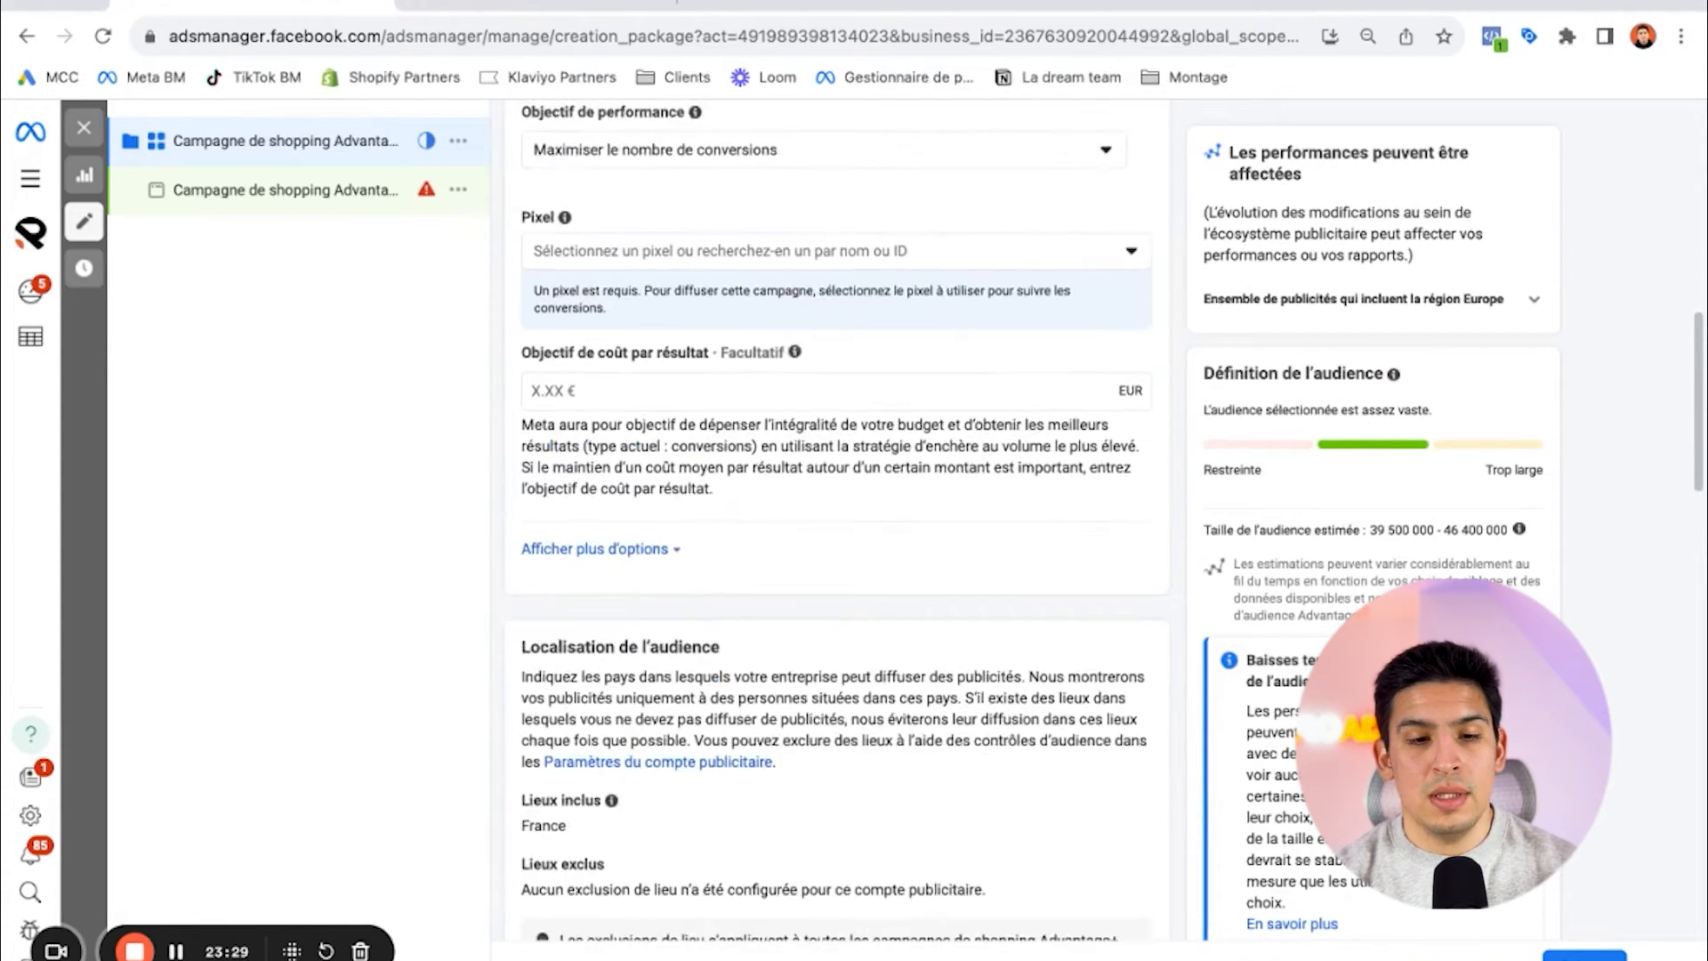
pyautogui.click(656, 550)
pyautogui.click(656, 550)
pyautogui.scroll(-2, 778, 471)
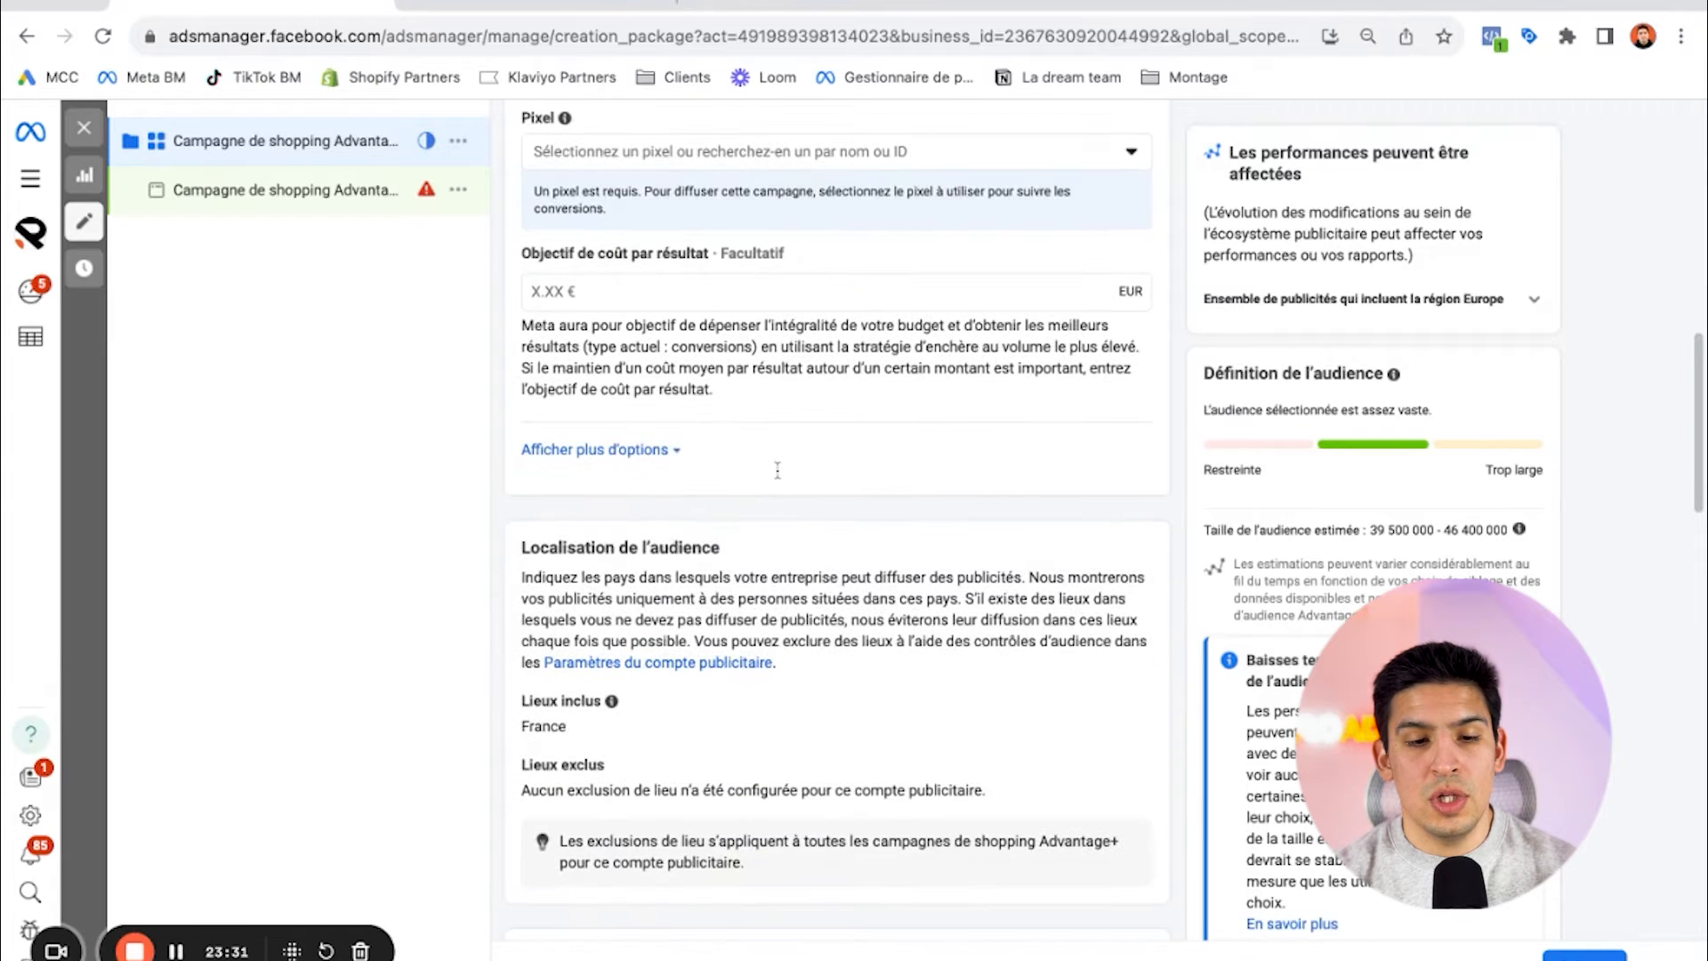
pyautogui.scroll(-12, 777, 470)
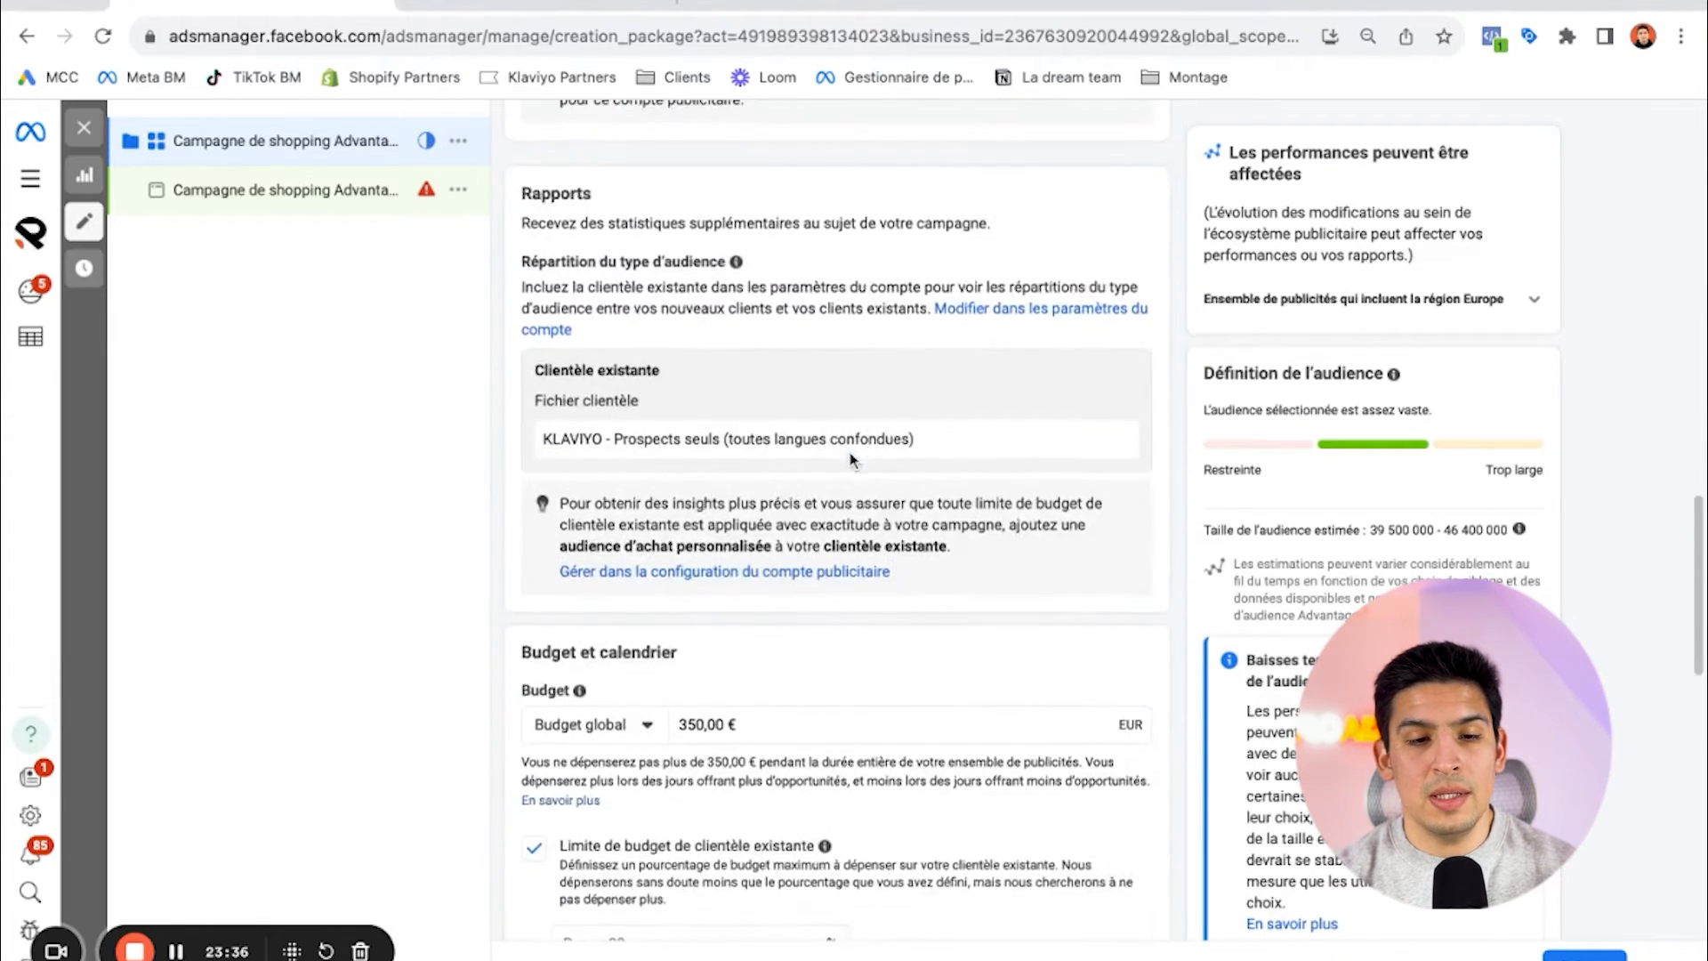
pyautogui.scroll(-1, 837, 520)
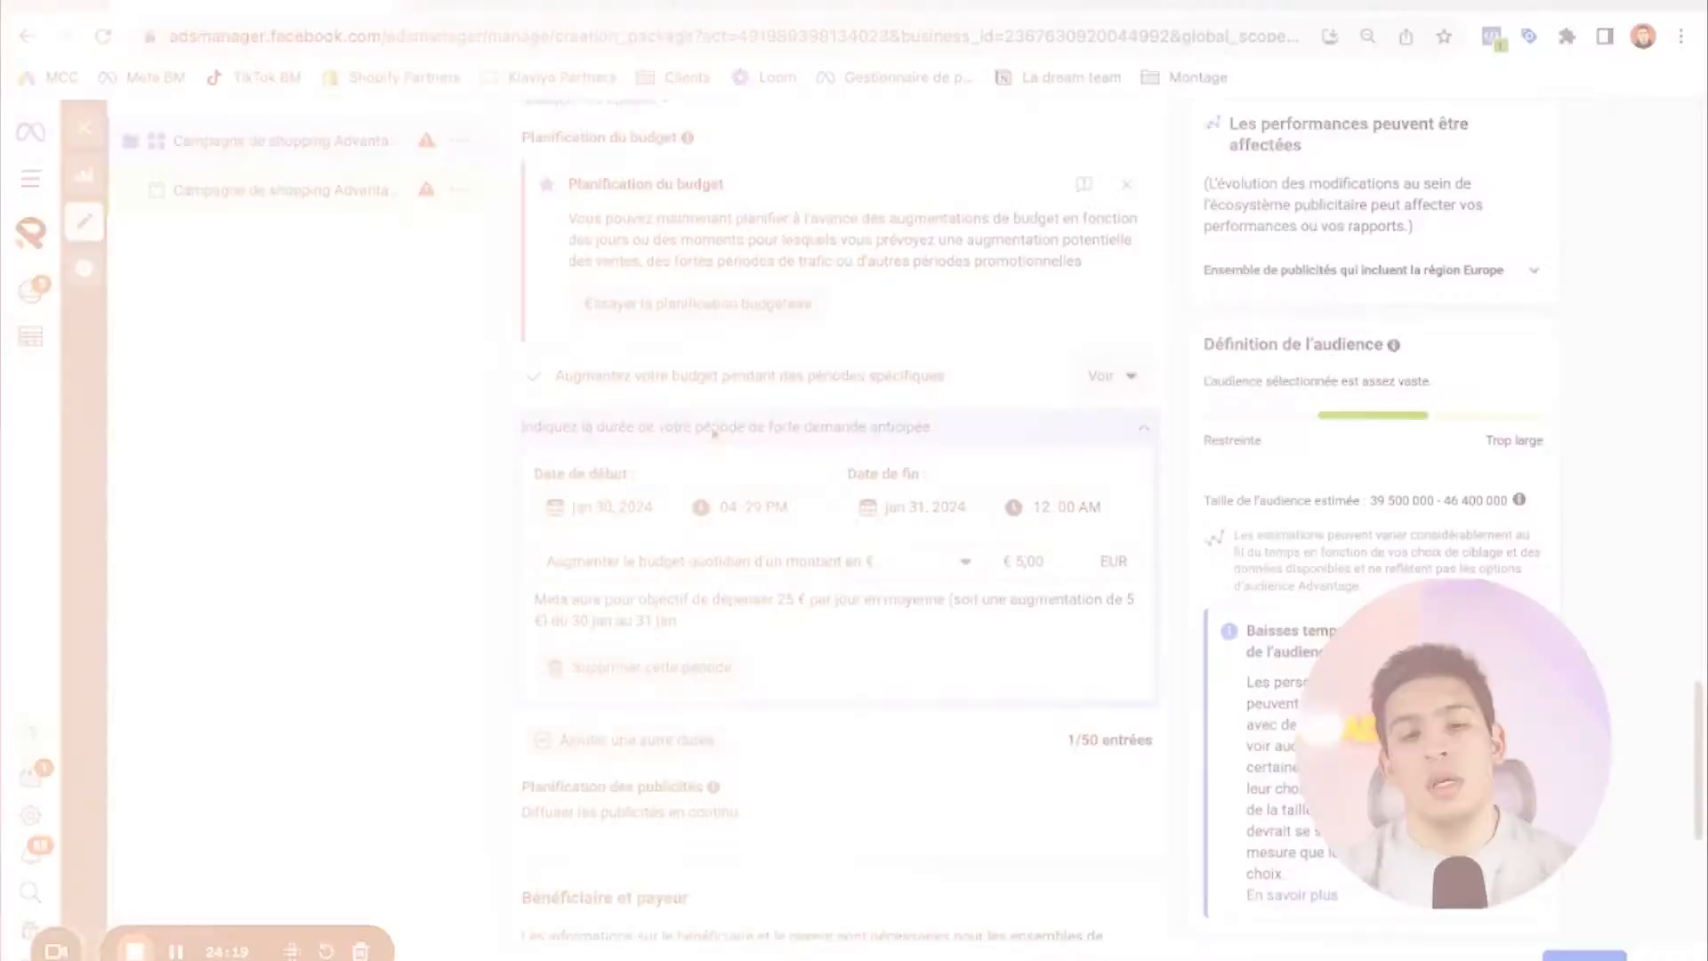
# Step: Set the high-demand period to end on fév 09, 2024, with the daily budget increased by 20%
pyautogui.scroll(-1, 713, 433)
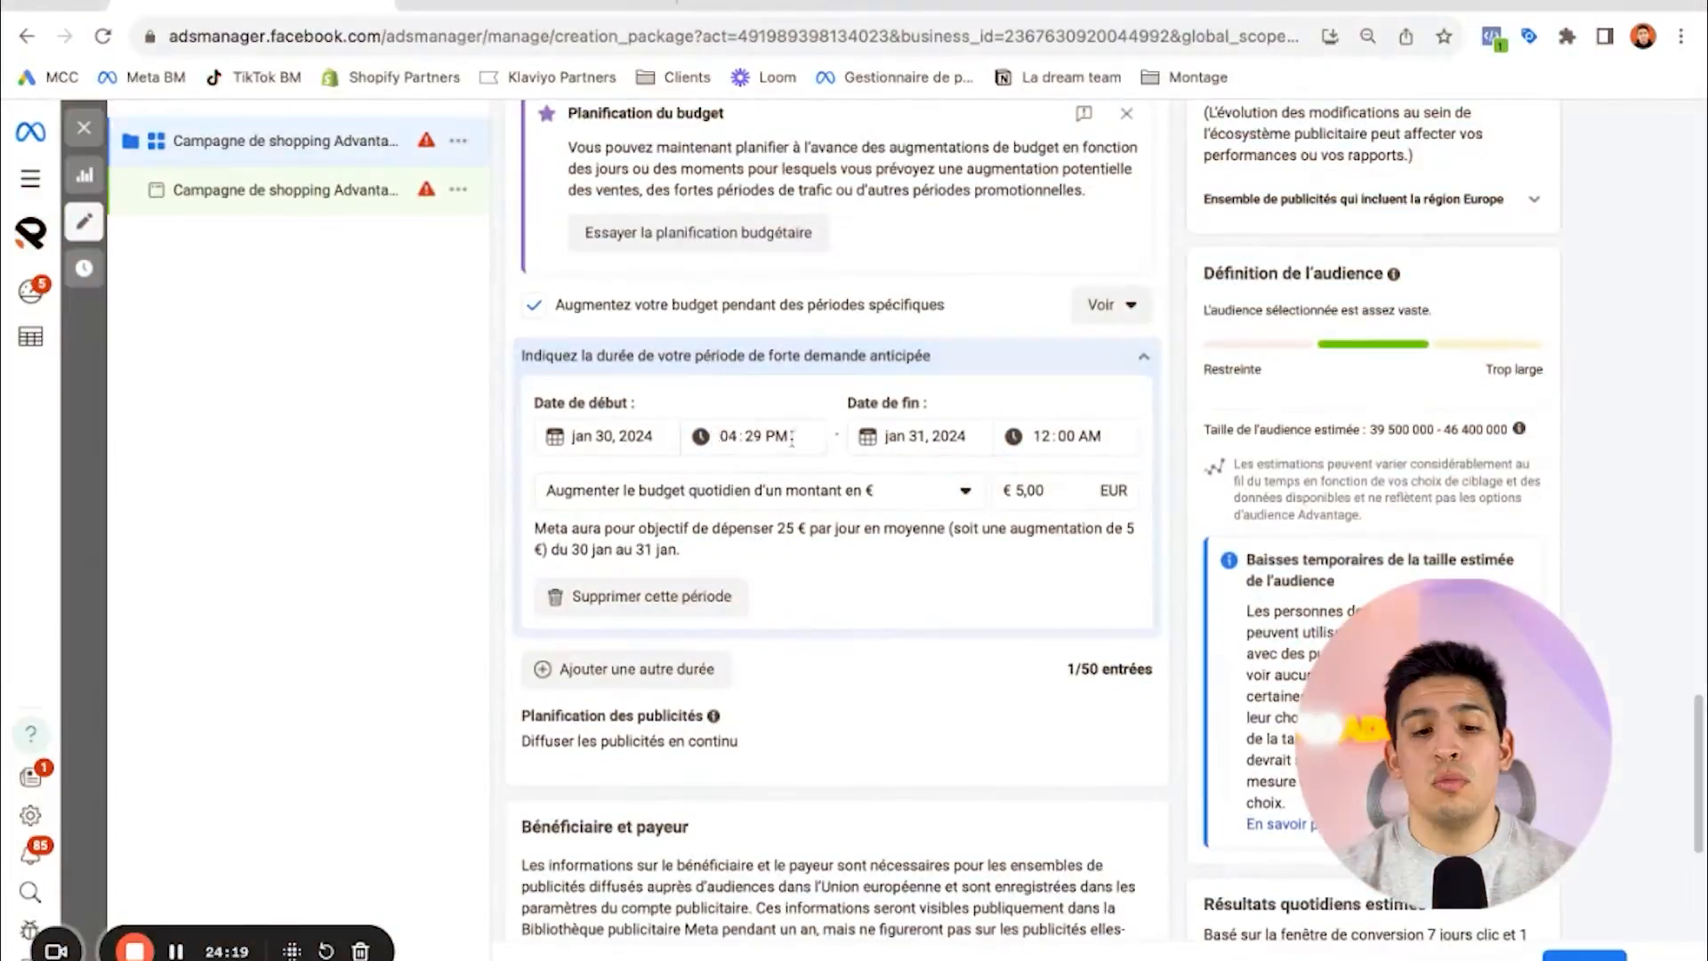
pyautogui.click(616, 436)
pyautogui.click(939, 433)
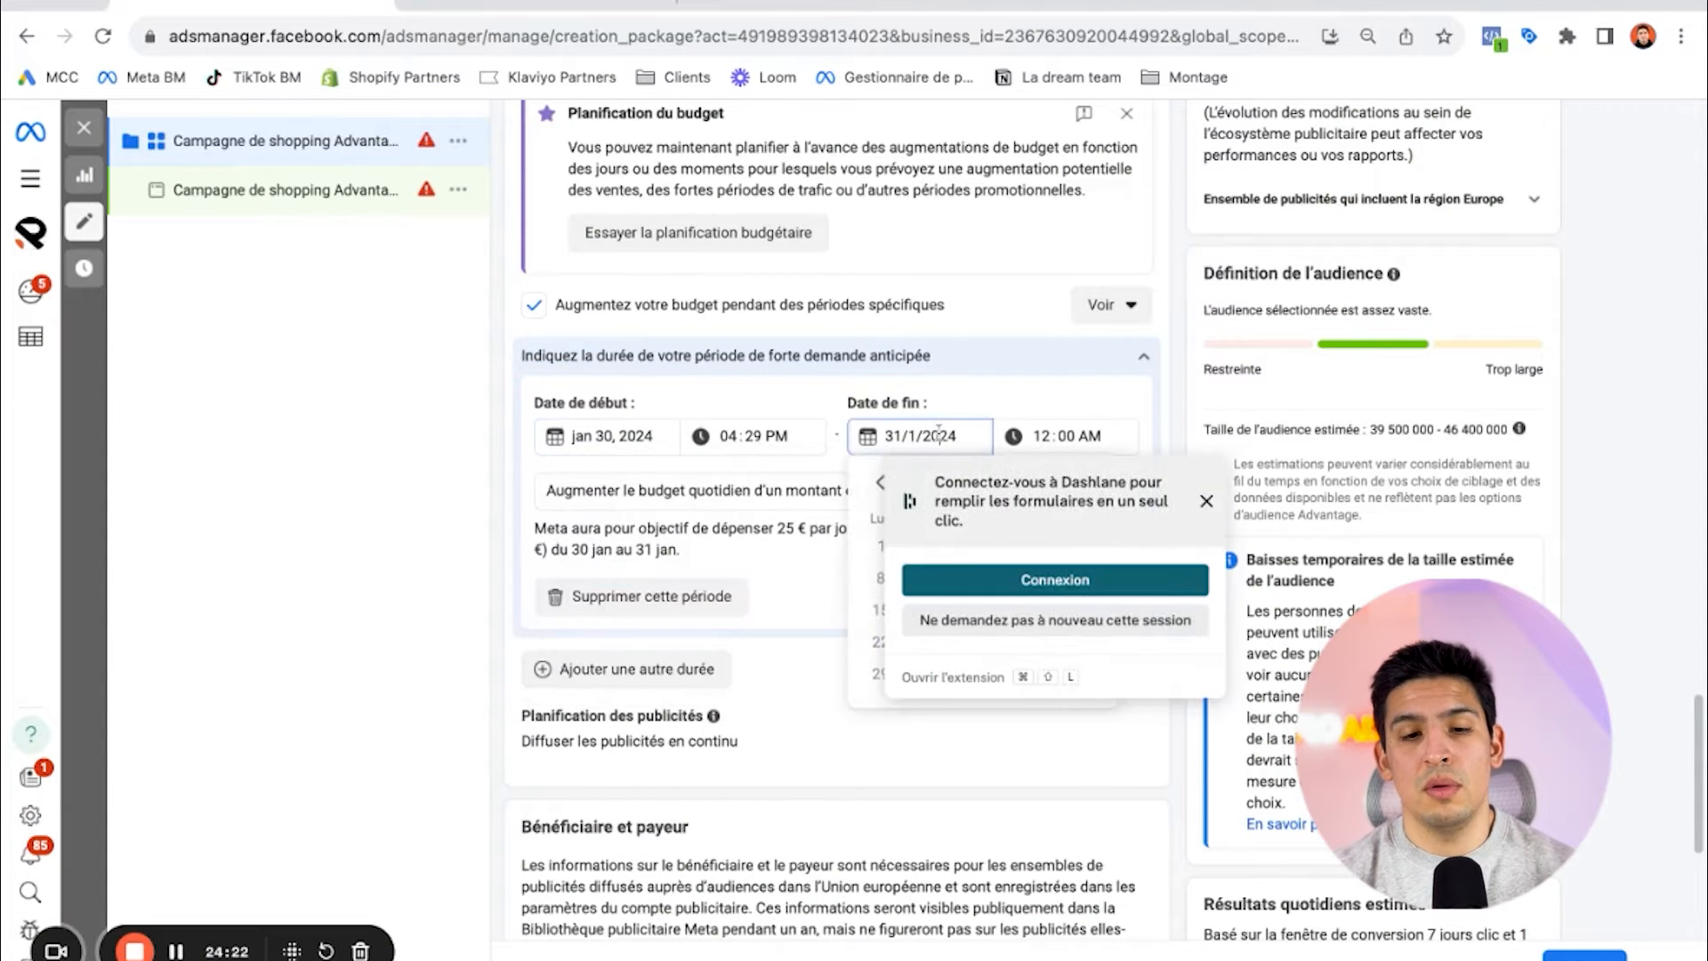
pyautogui.click(1212, 499)
pyautogui.click(946, 436)
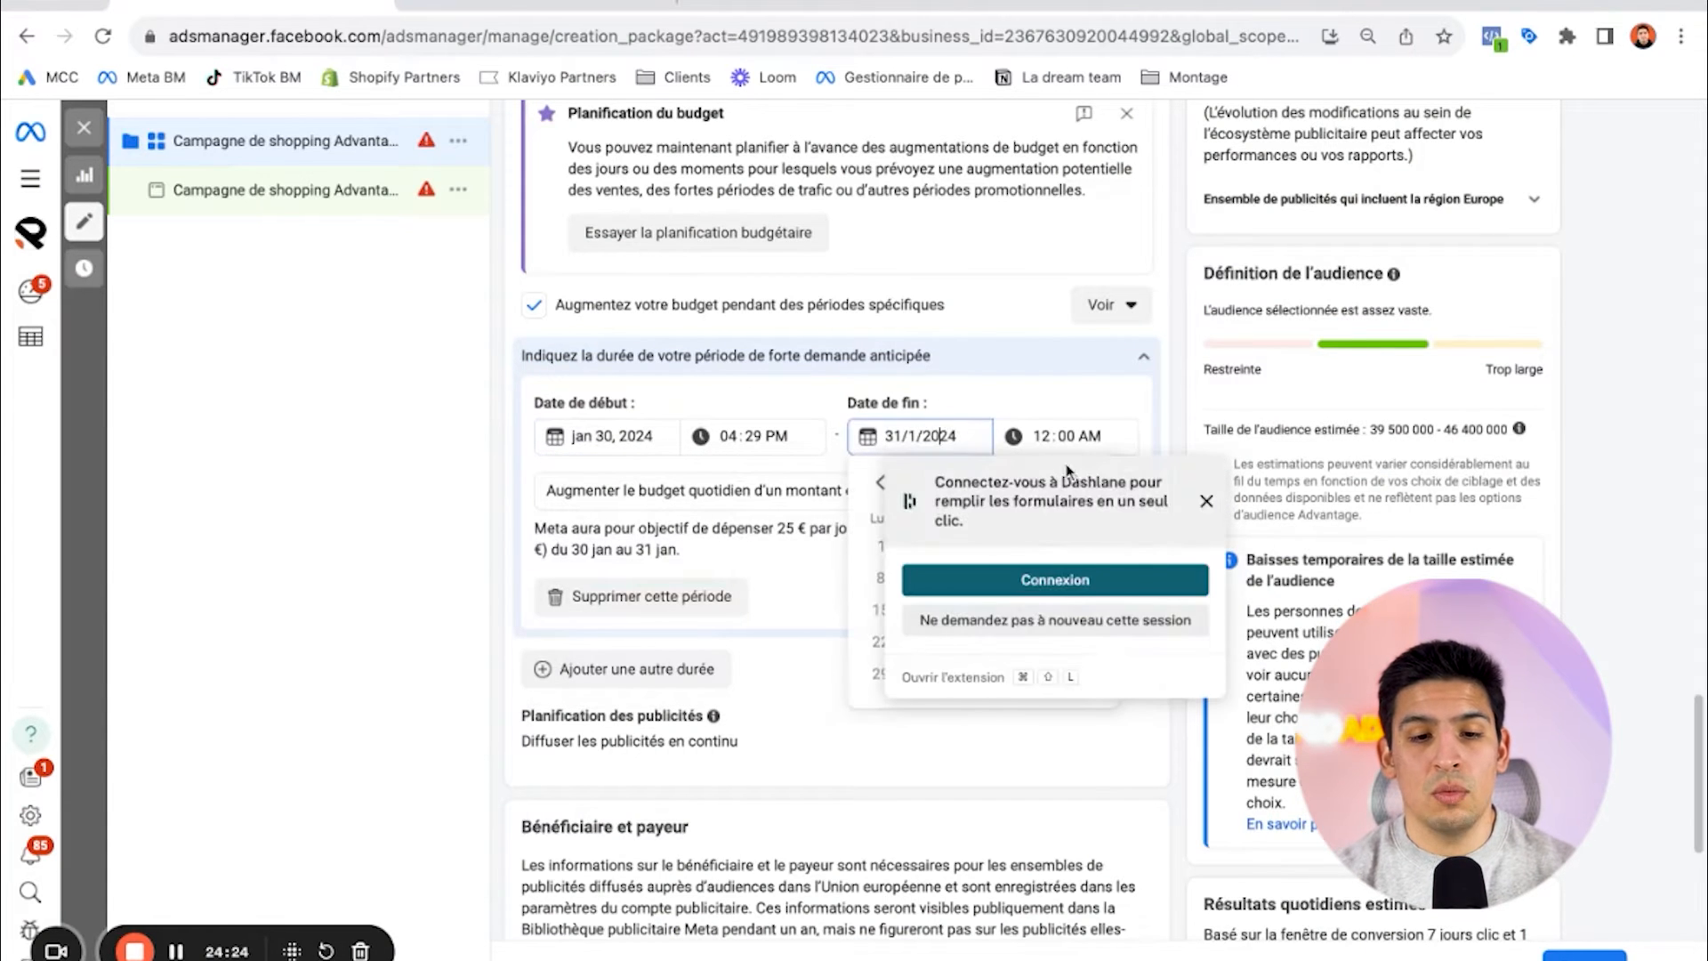
pyautogui.click(1102, 637)
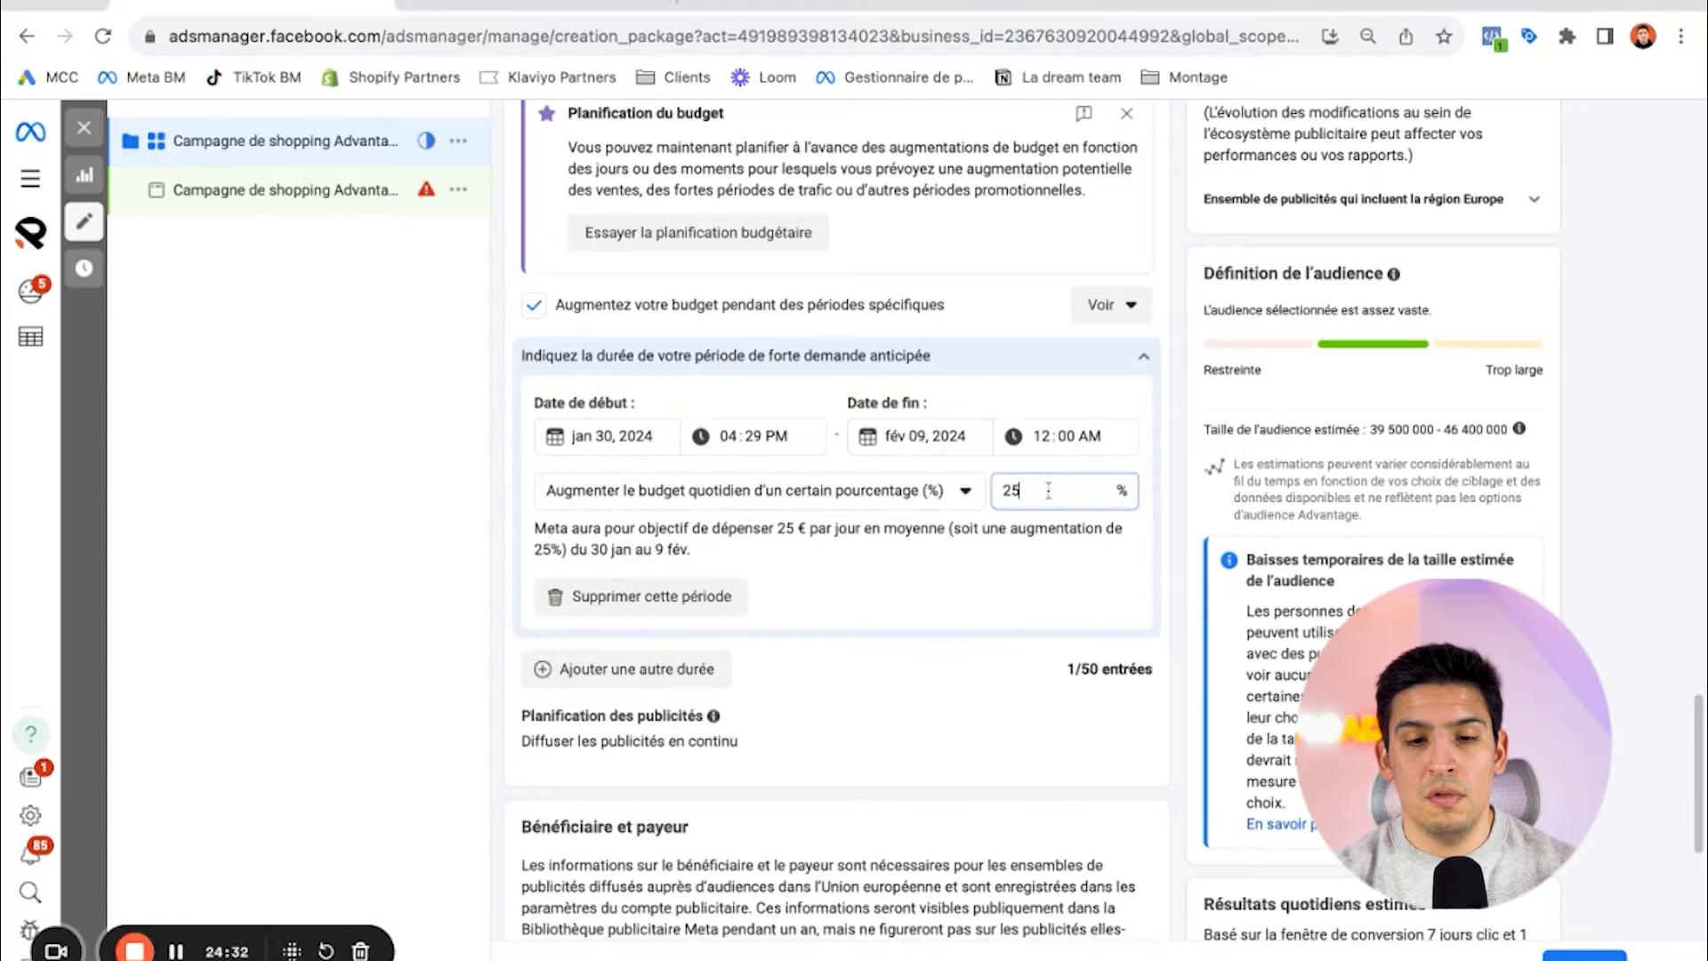
pyautogui.click(926, 570)
pyautogui.scroll(-1, 926, 570)
pyautogui.moveTo(614, 497); pyautogui.dragTo(541, 494)
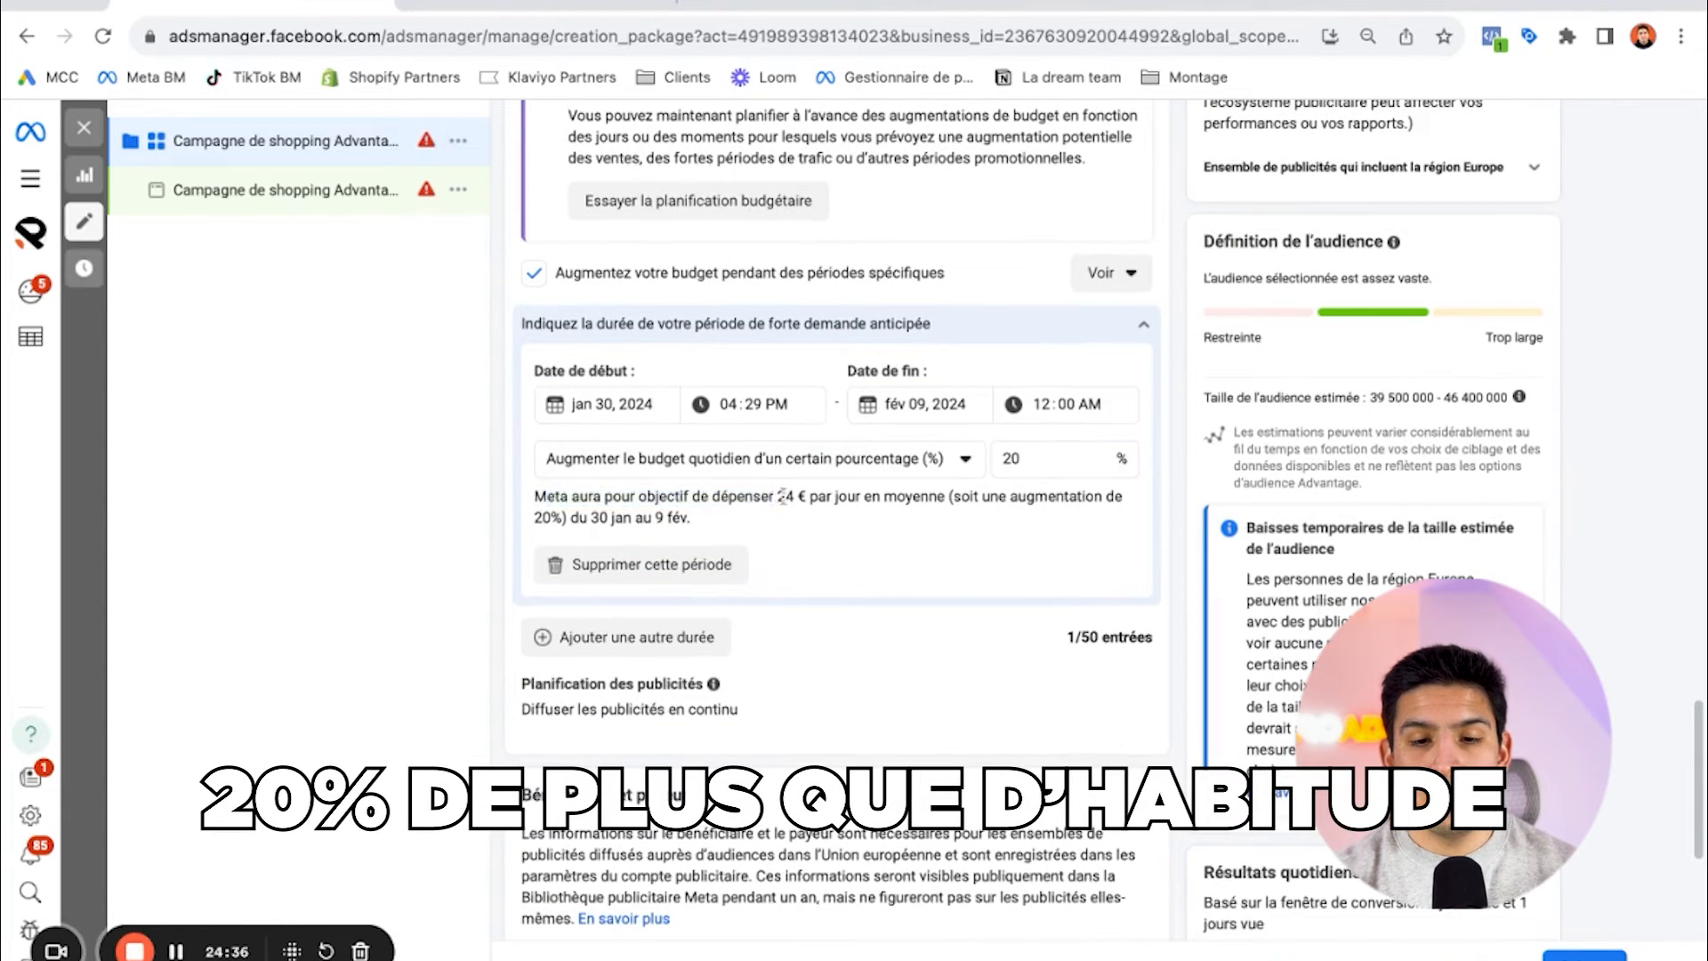
# Step: Switch the campaign's budget type to Budget global in Budget et calendrier
pyautogui.scroll(20, 780, 495)
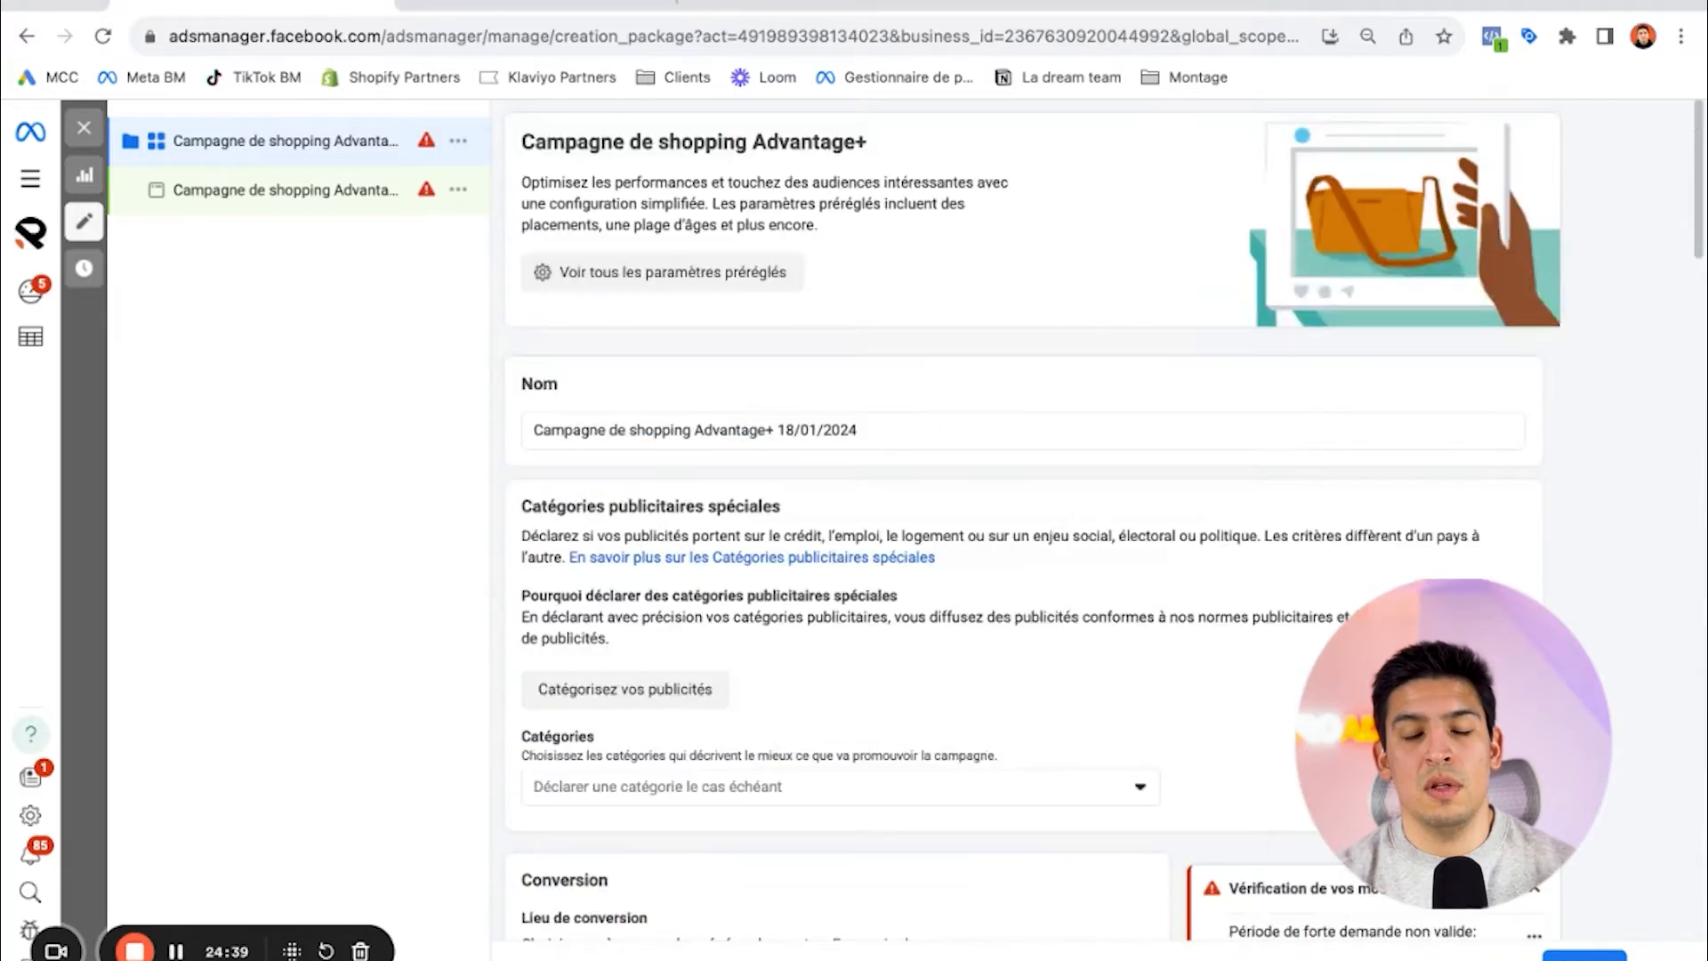
pyautogui.scroll(-12, 780, 495)
pyautogui.scroll(2, 837, 521)
pyautogui.scroll(-4, 836, 520)
pyautogui.scroll(5, 836, 521)
pyautogui.scroll(2, 836, 521)
pyautogui.scroll(-10, 836, 521)
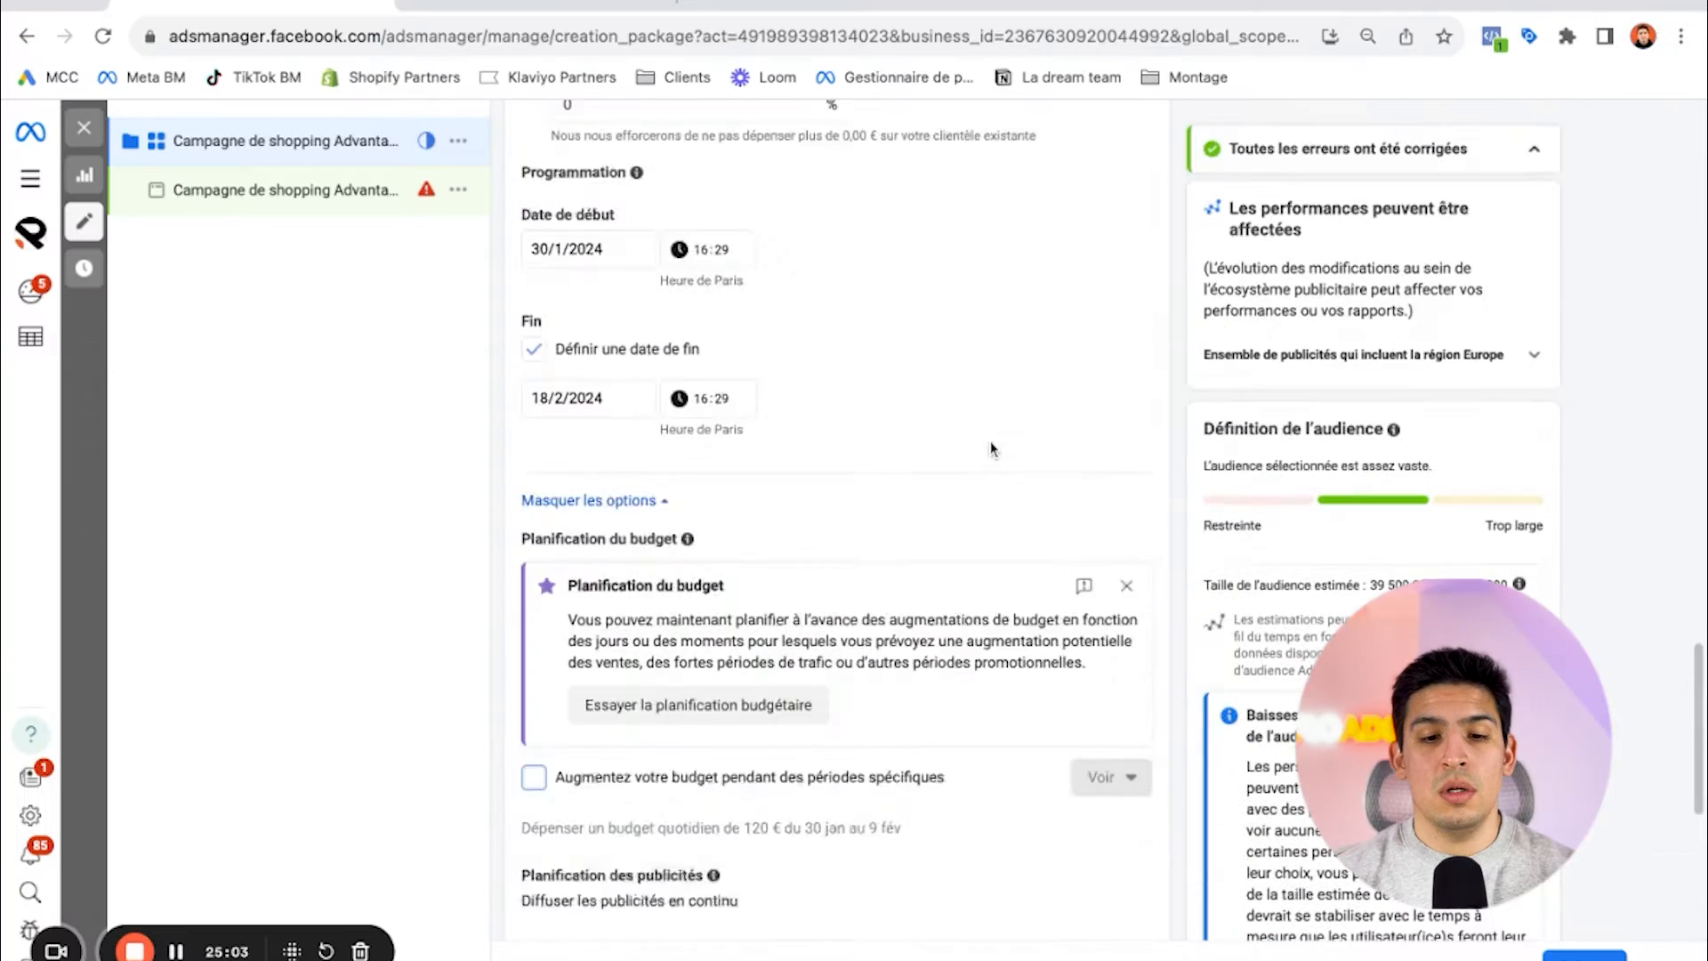
pyautogui.scroll(5, 992, 450)
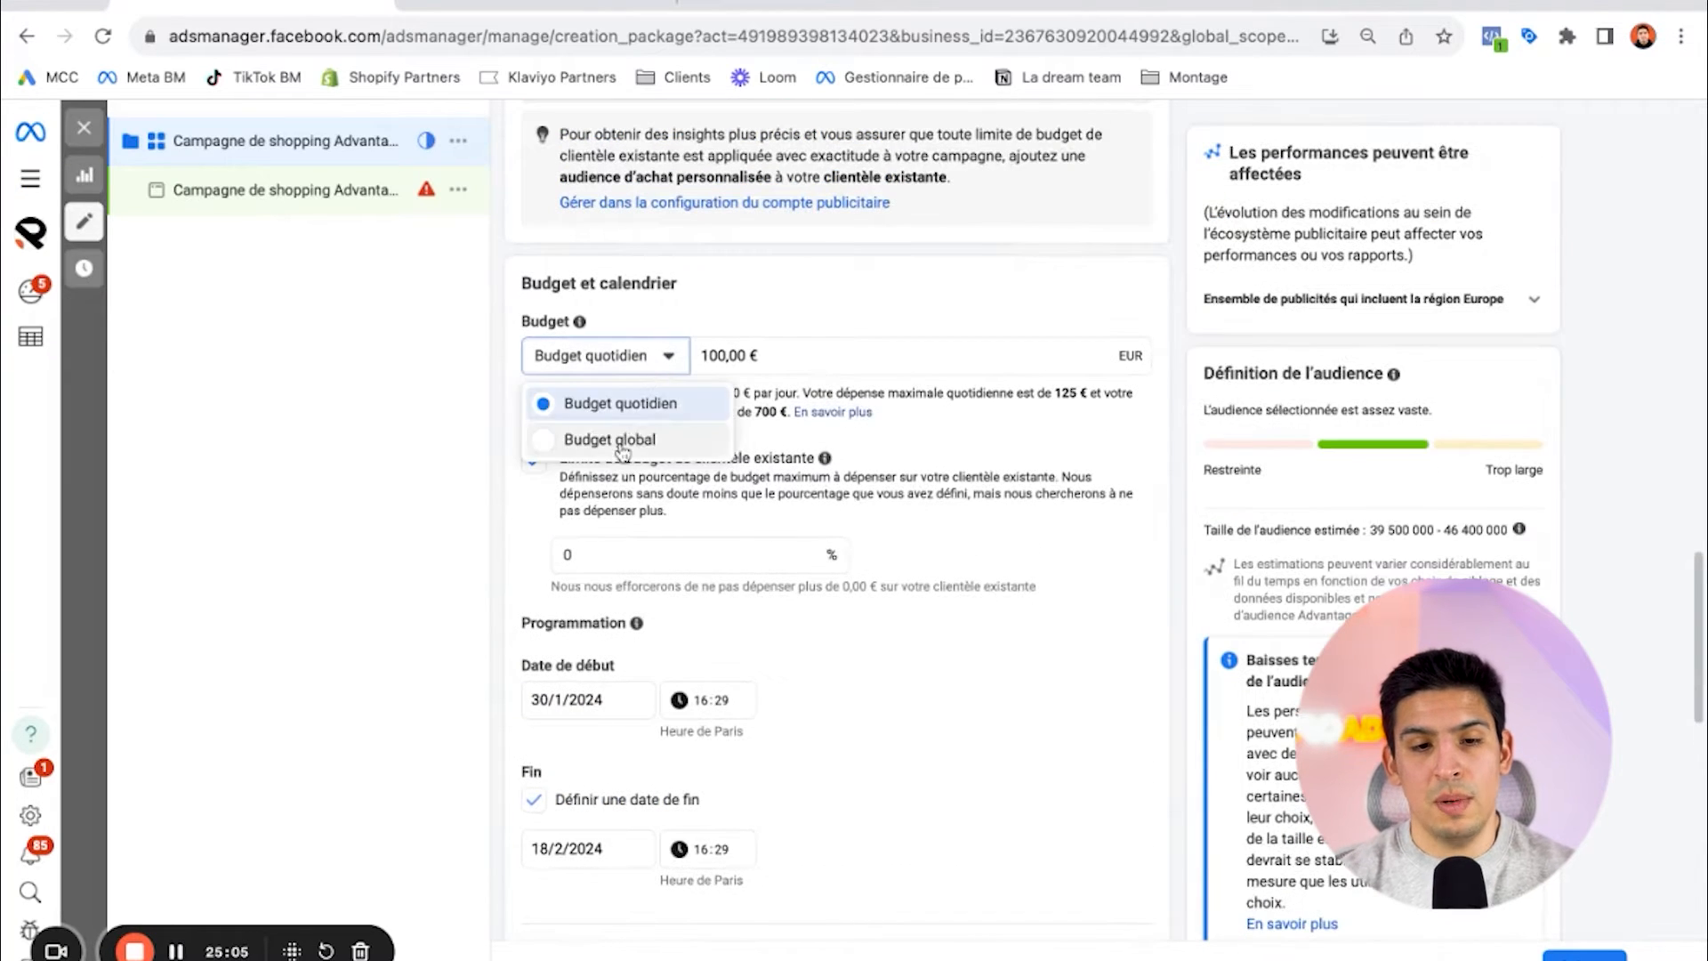
pyautogui.click(609, 439)
# Step: Enable Diffuser les publicités selon un calendrier and schedule Lundi from 7h to 23h and Mardi to Samedi from 7h to midnight
pyautogui.scroll(-1, 850, 367)
pyautogui.scroll(-6, 702, 290)
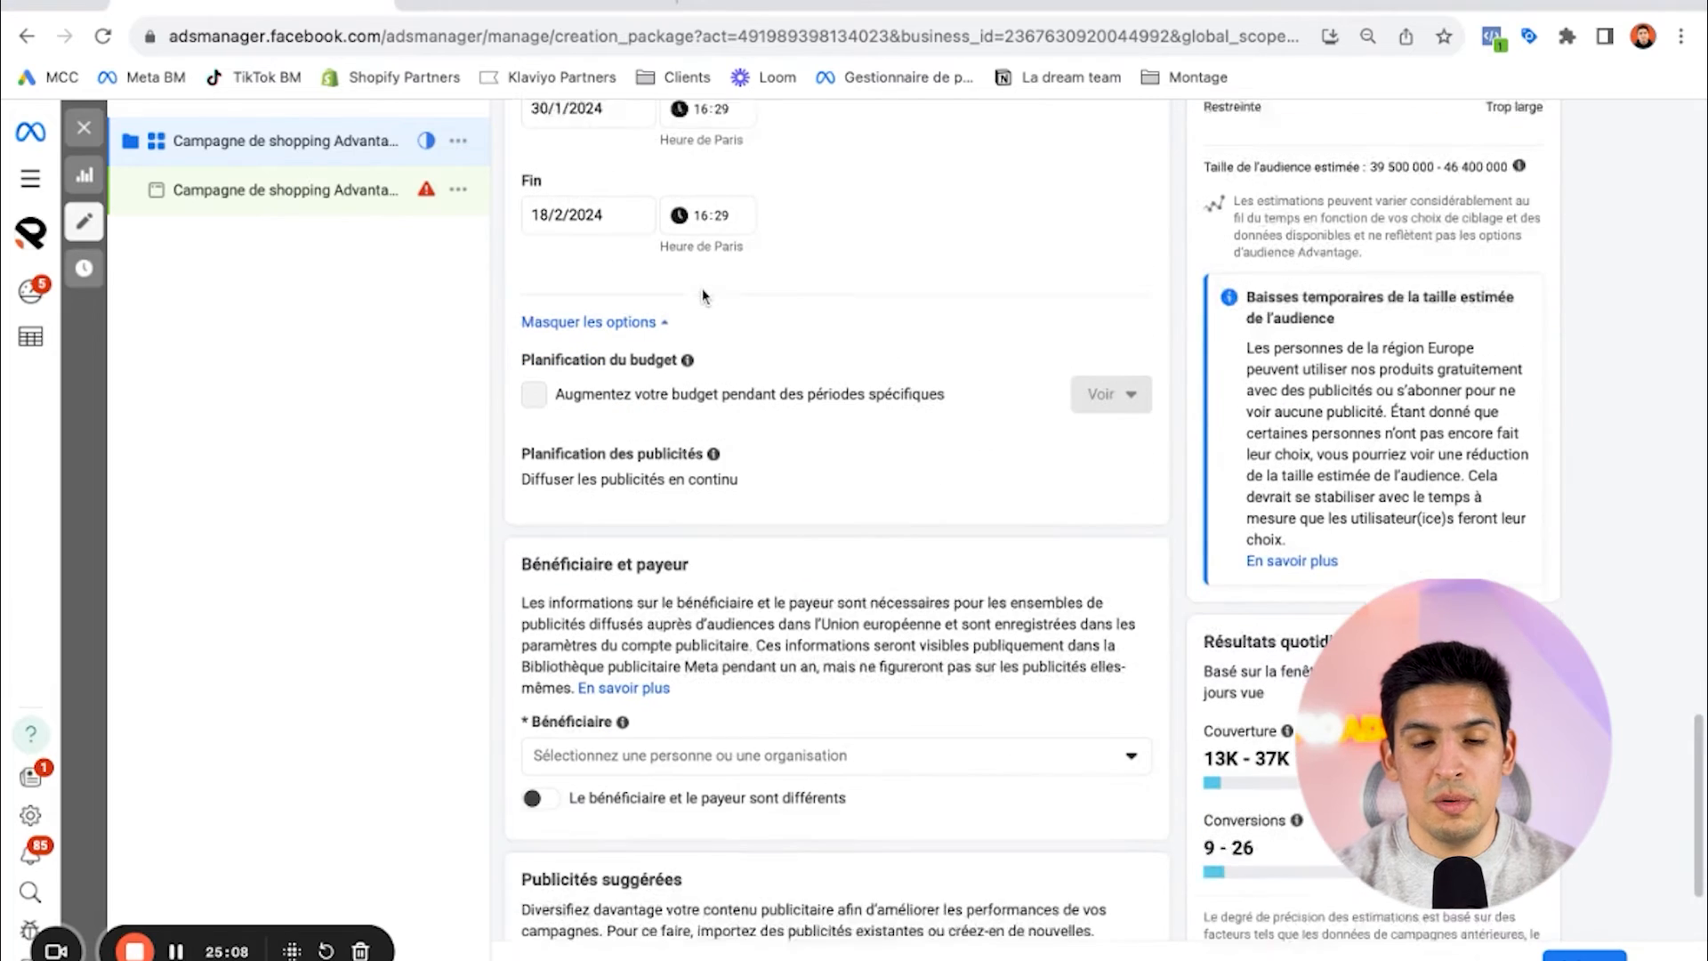
pyautogui.click(1125, 436)
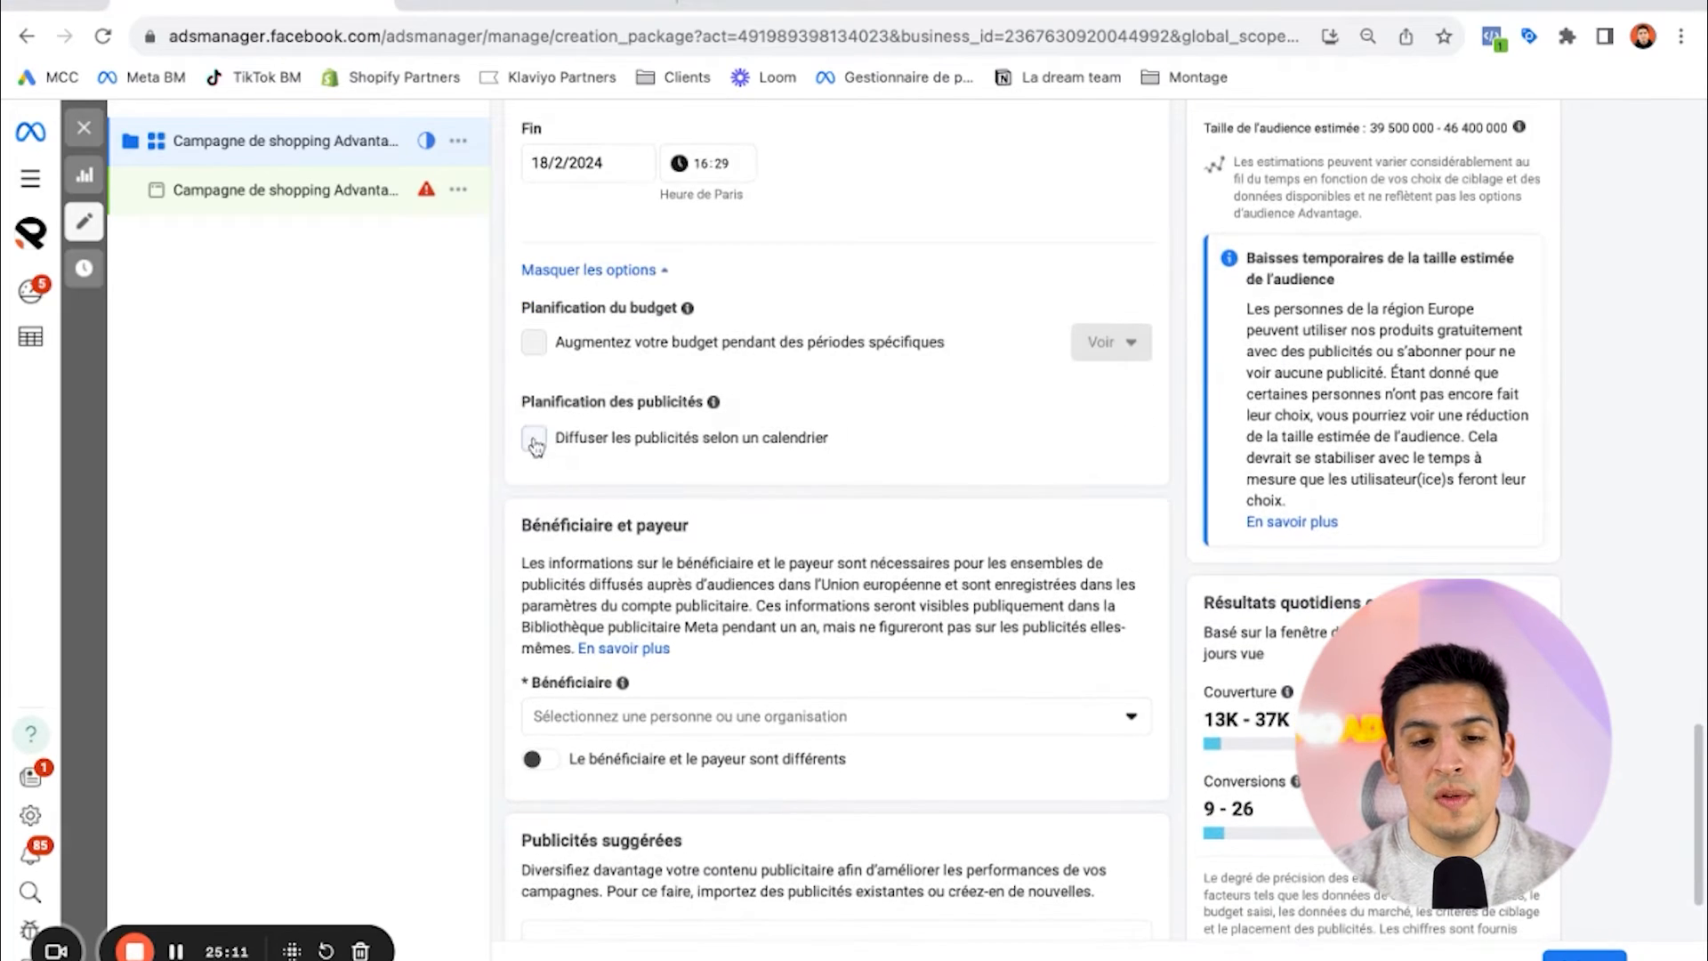
pyautogui.click(537, 444)
pyautogui.scroll(-1, 772, 383)
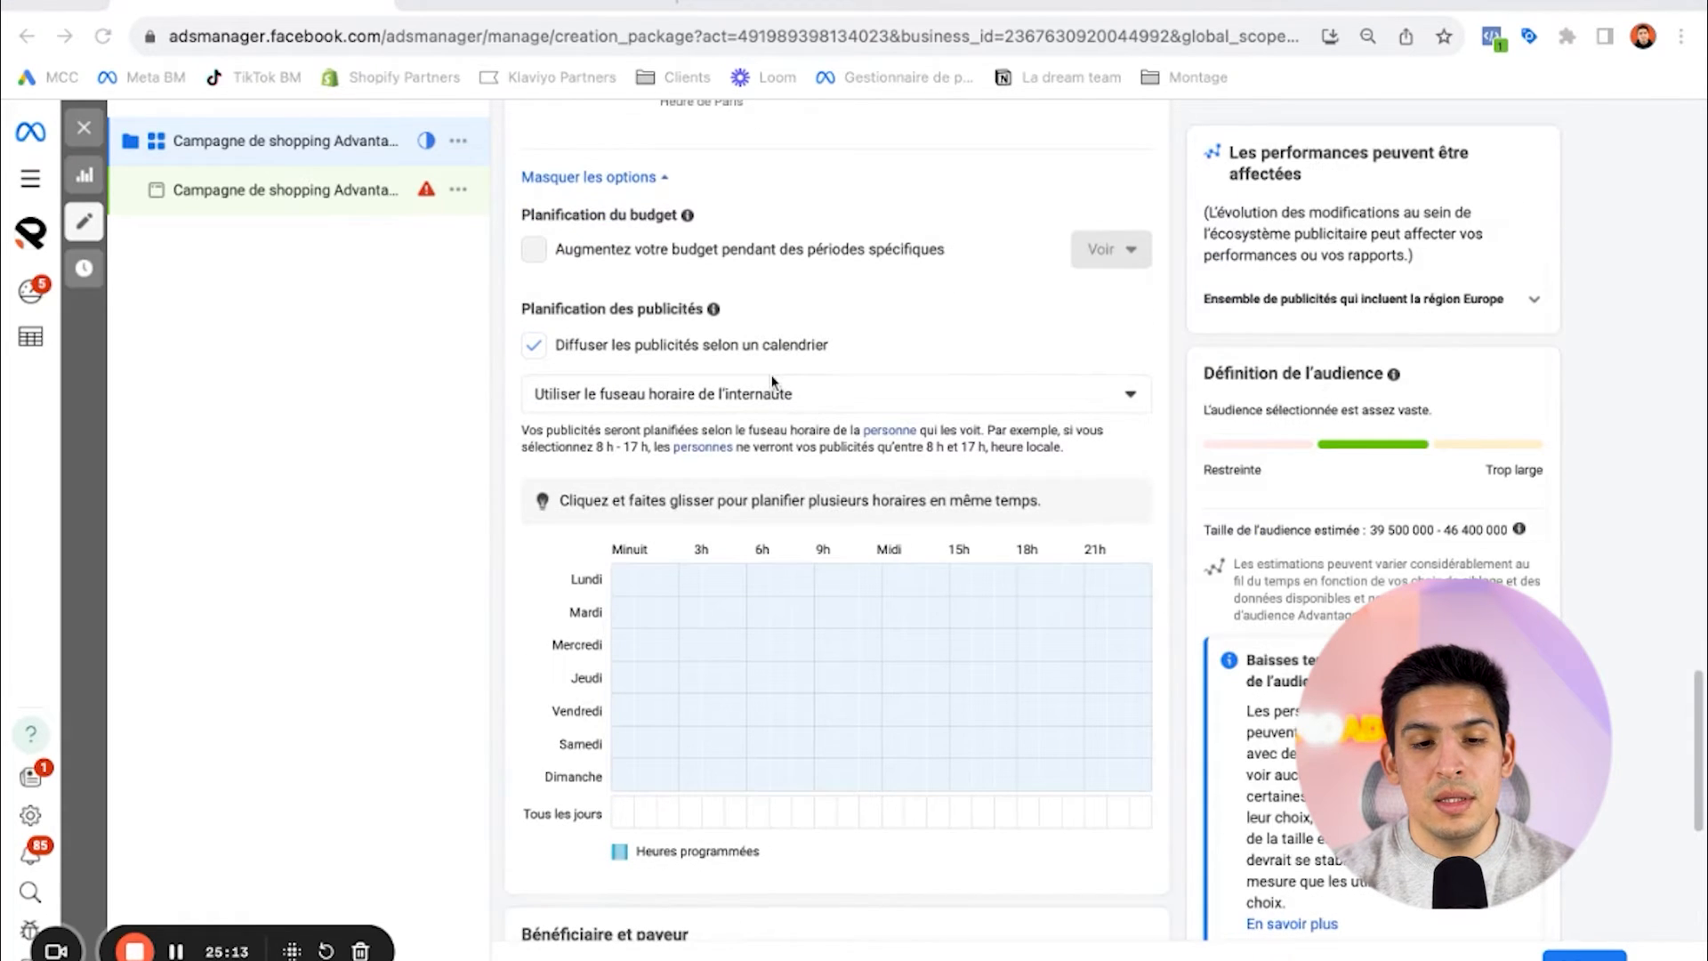
pyautogui.scroll(-1, 890, 331)
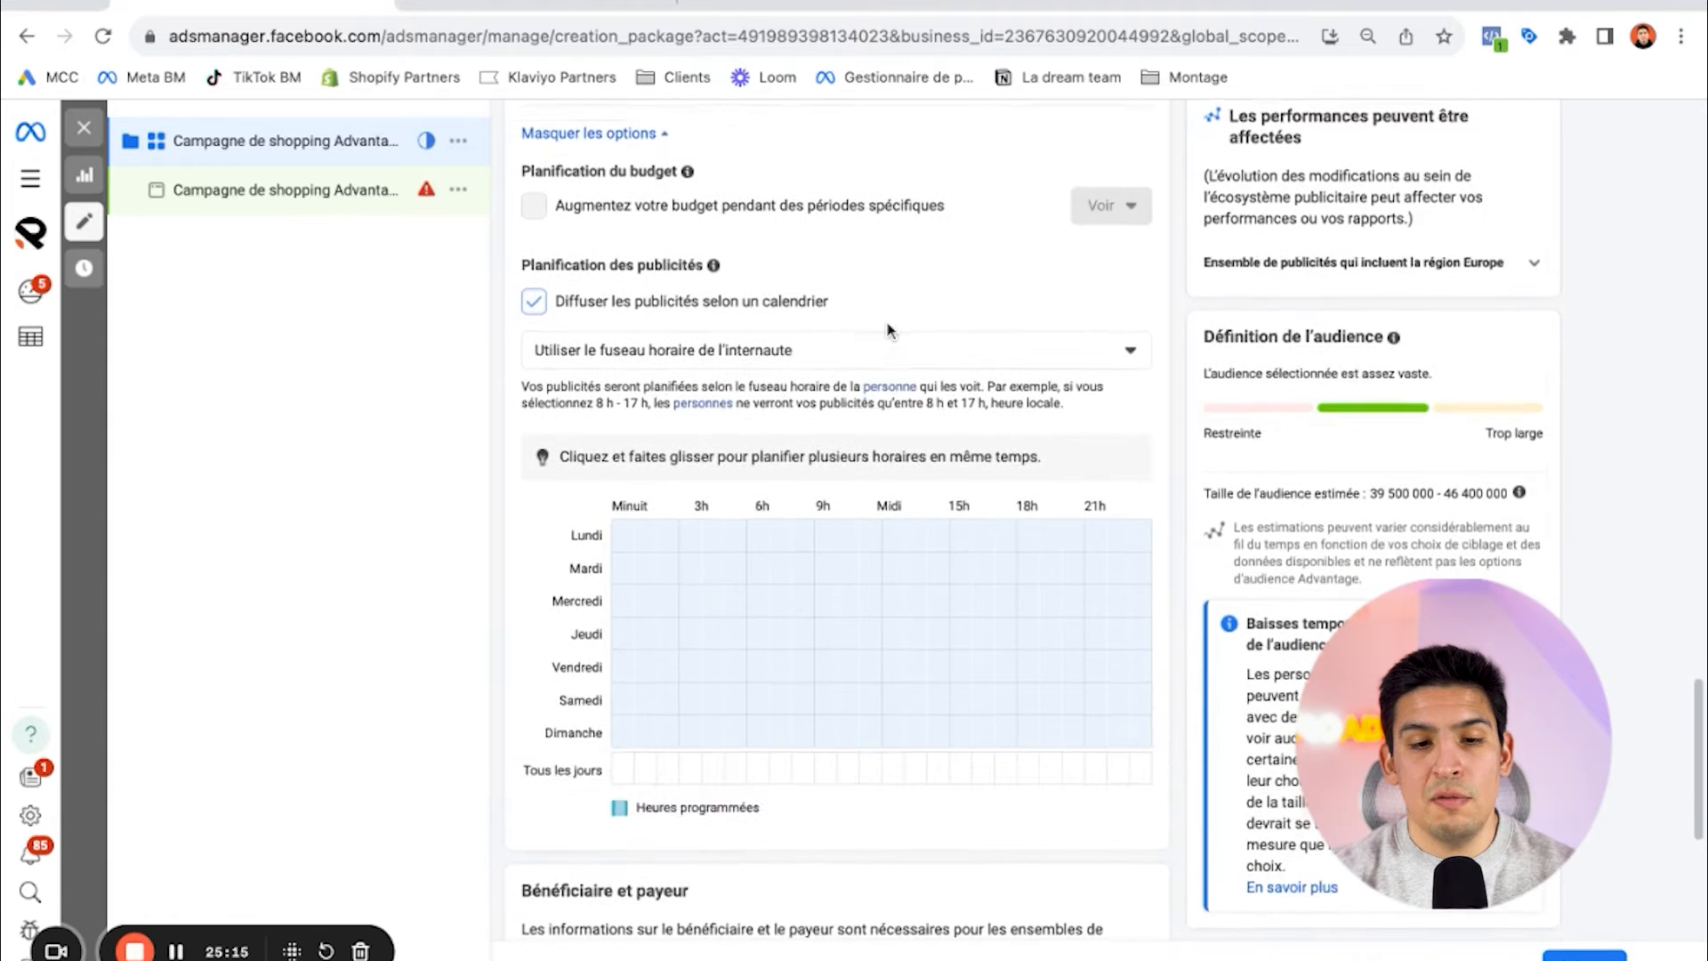
pyautogui.scroll(-1, 889, 331)
pyautogui.scroll(-3, 890, 331)
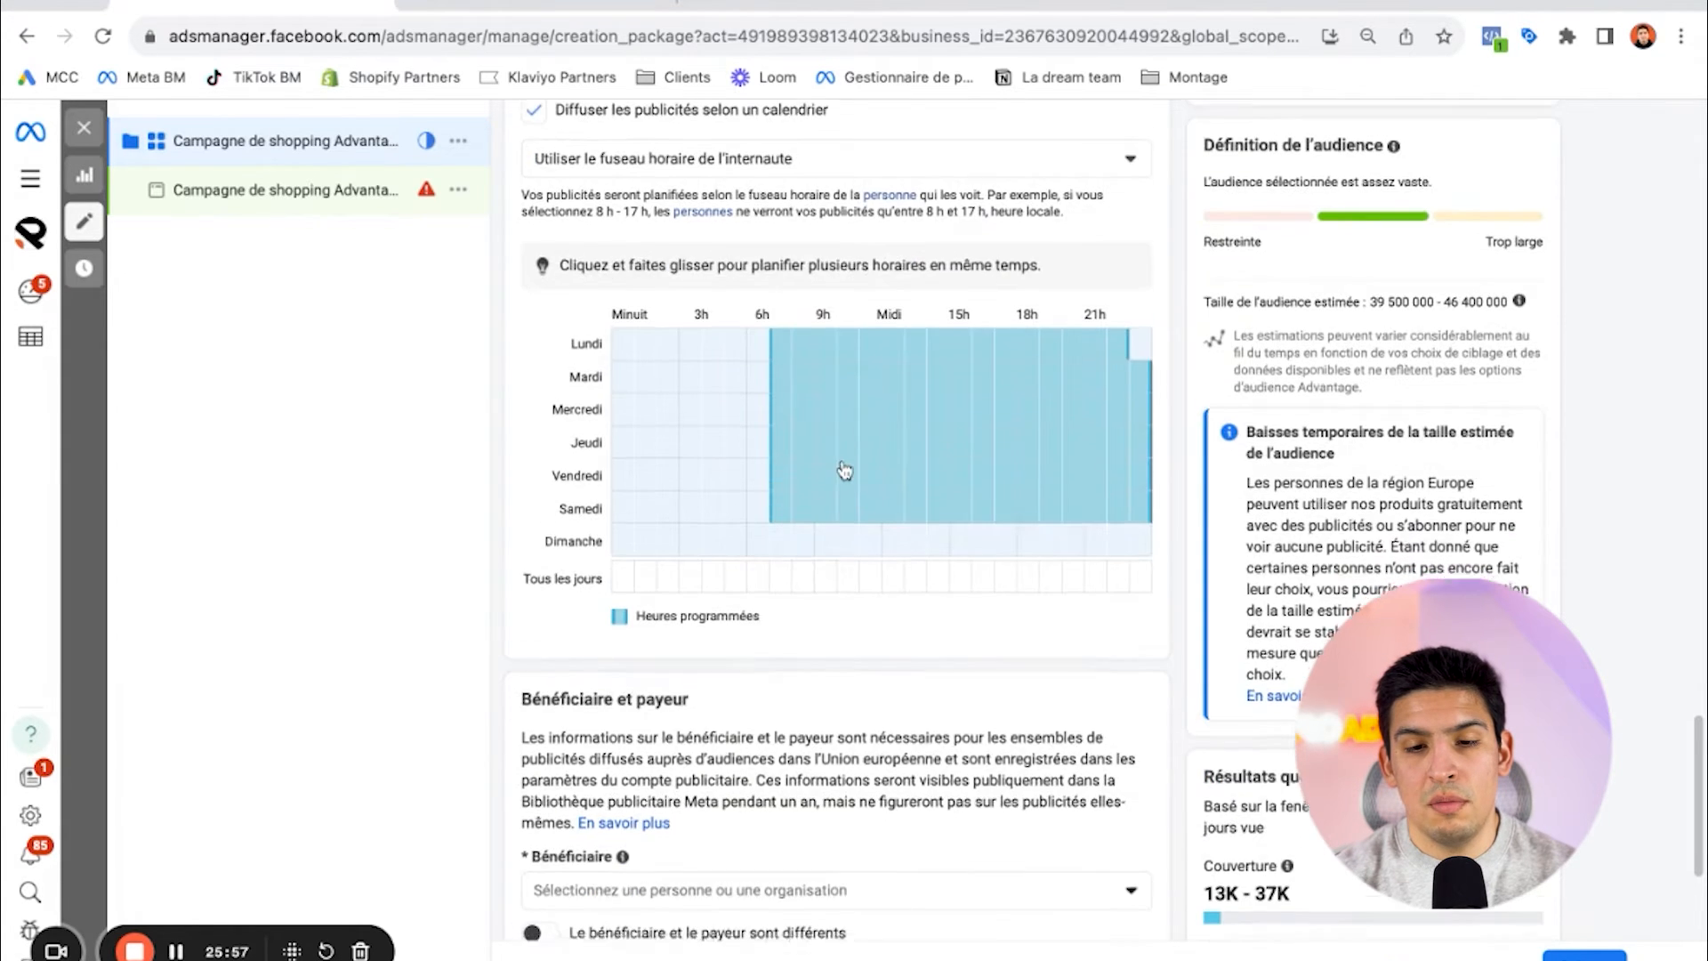
pyautogui.scroll(-3, 844, 473)
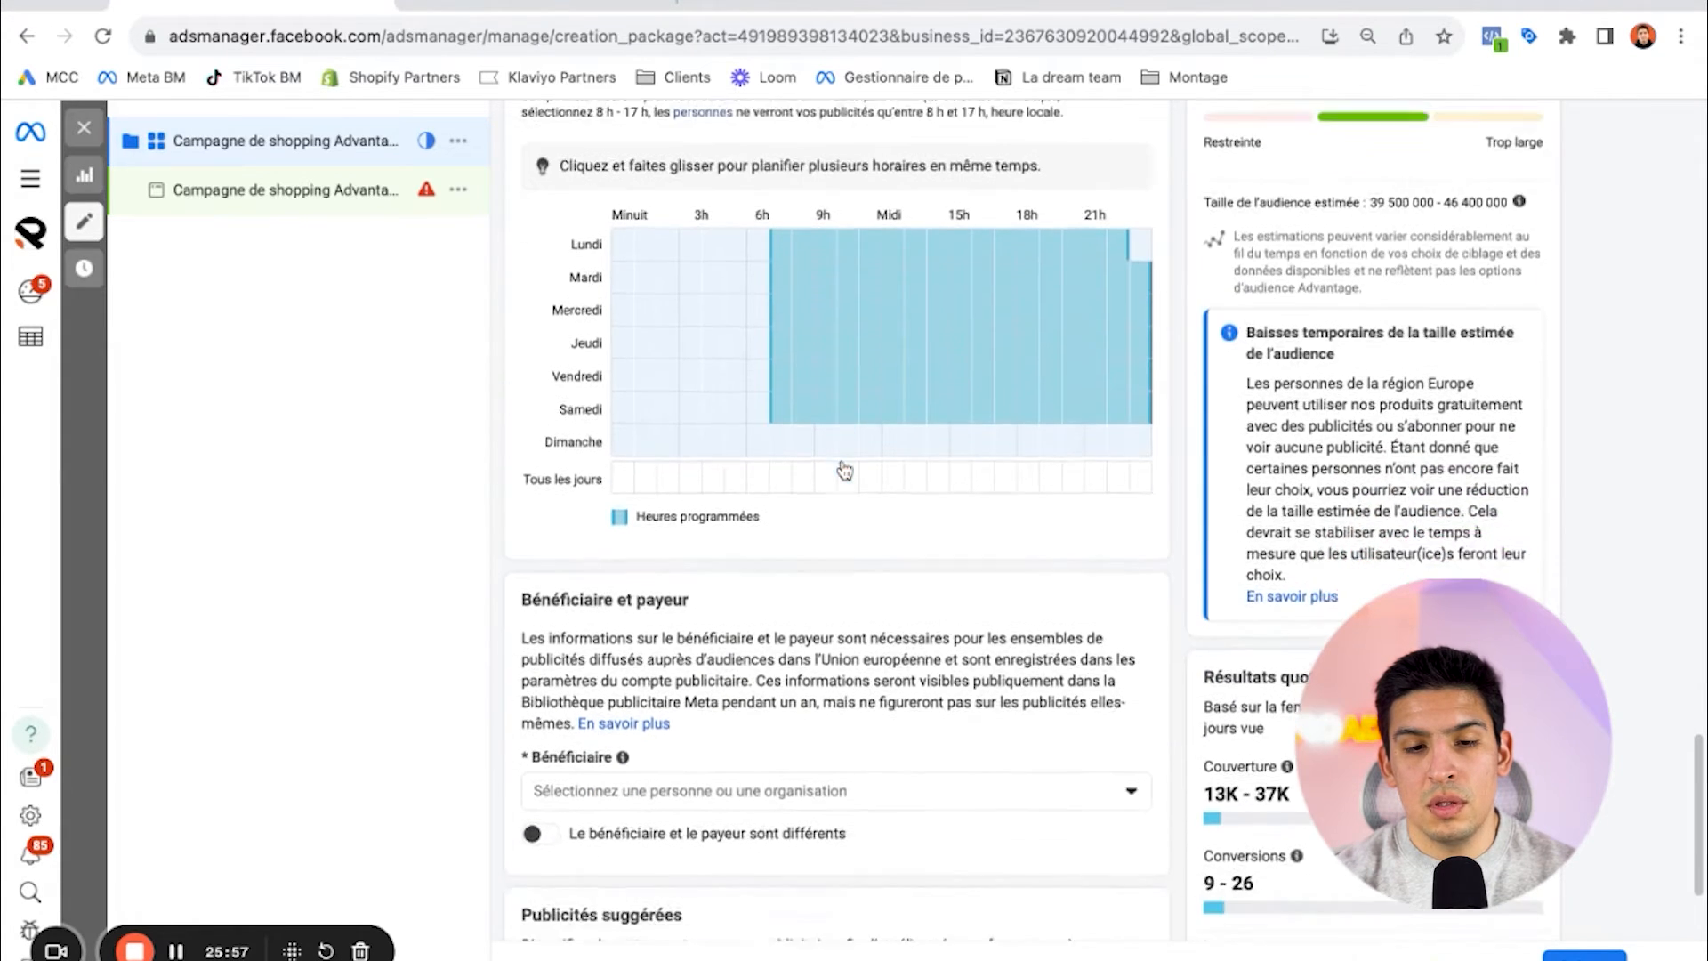
pyautogui.scroll(2, 1007, 404)
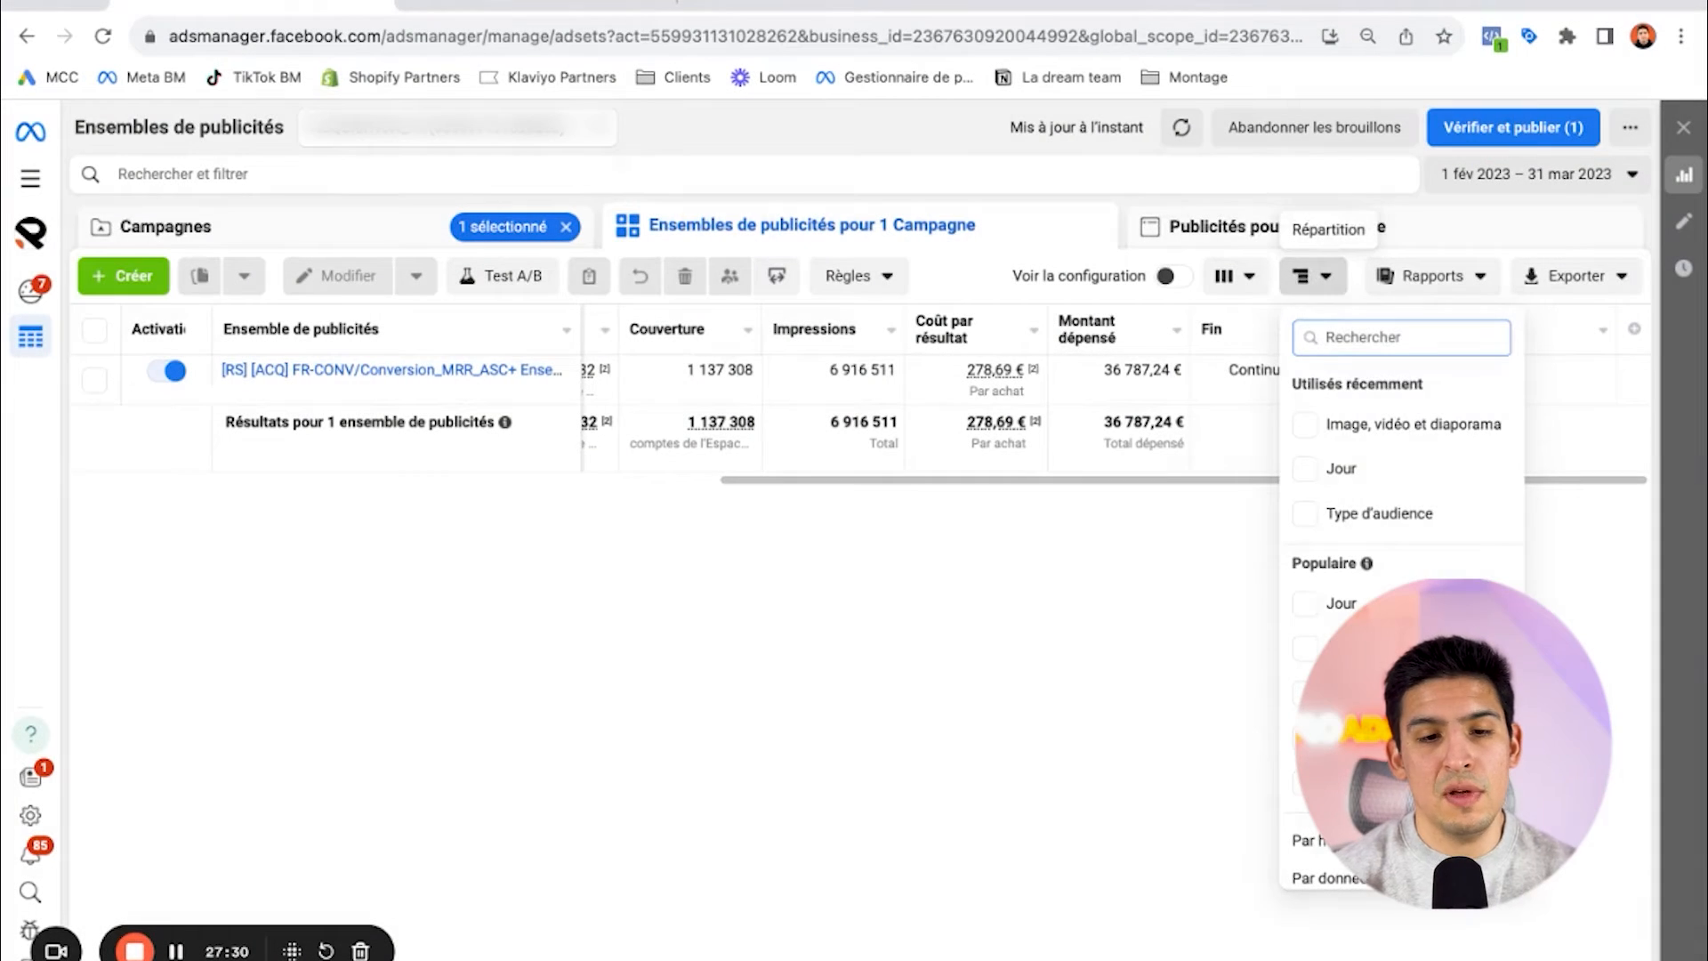
# Step: Break down the Advantage+ ad set's results by Type d'audience
pyautogui.scroll(-3, 1364, 592)
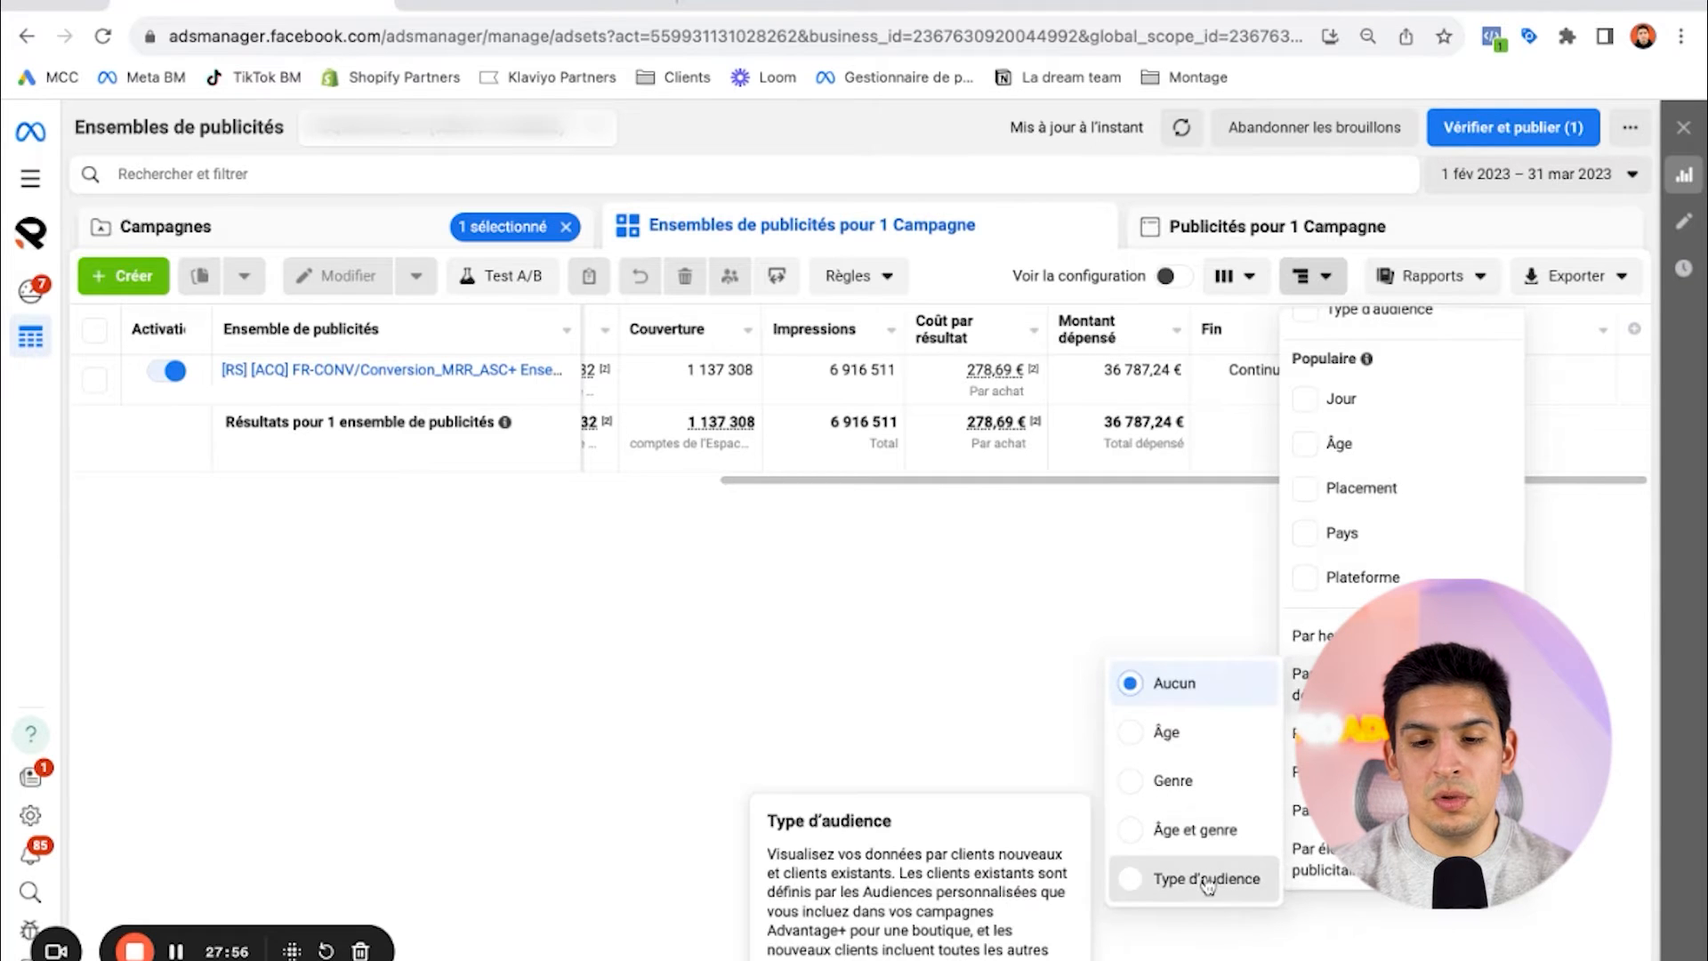
pyautogui.click(1174, 878)
pyautogui.click(836, 141)
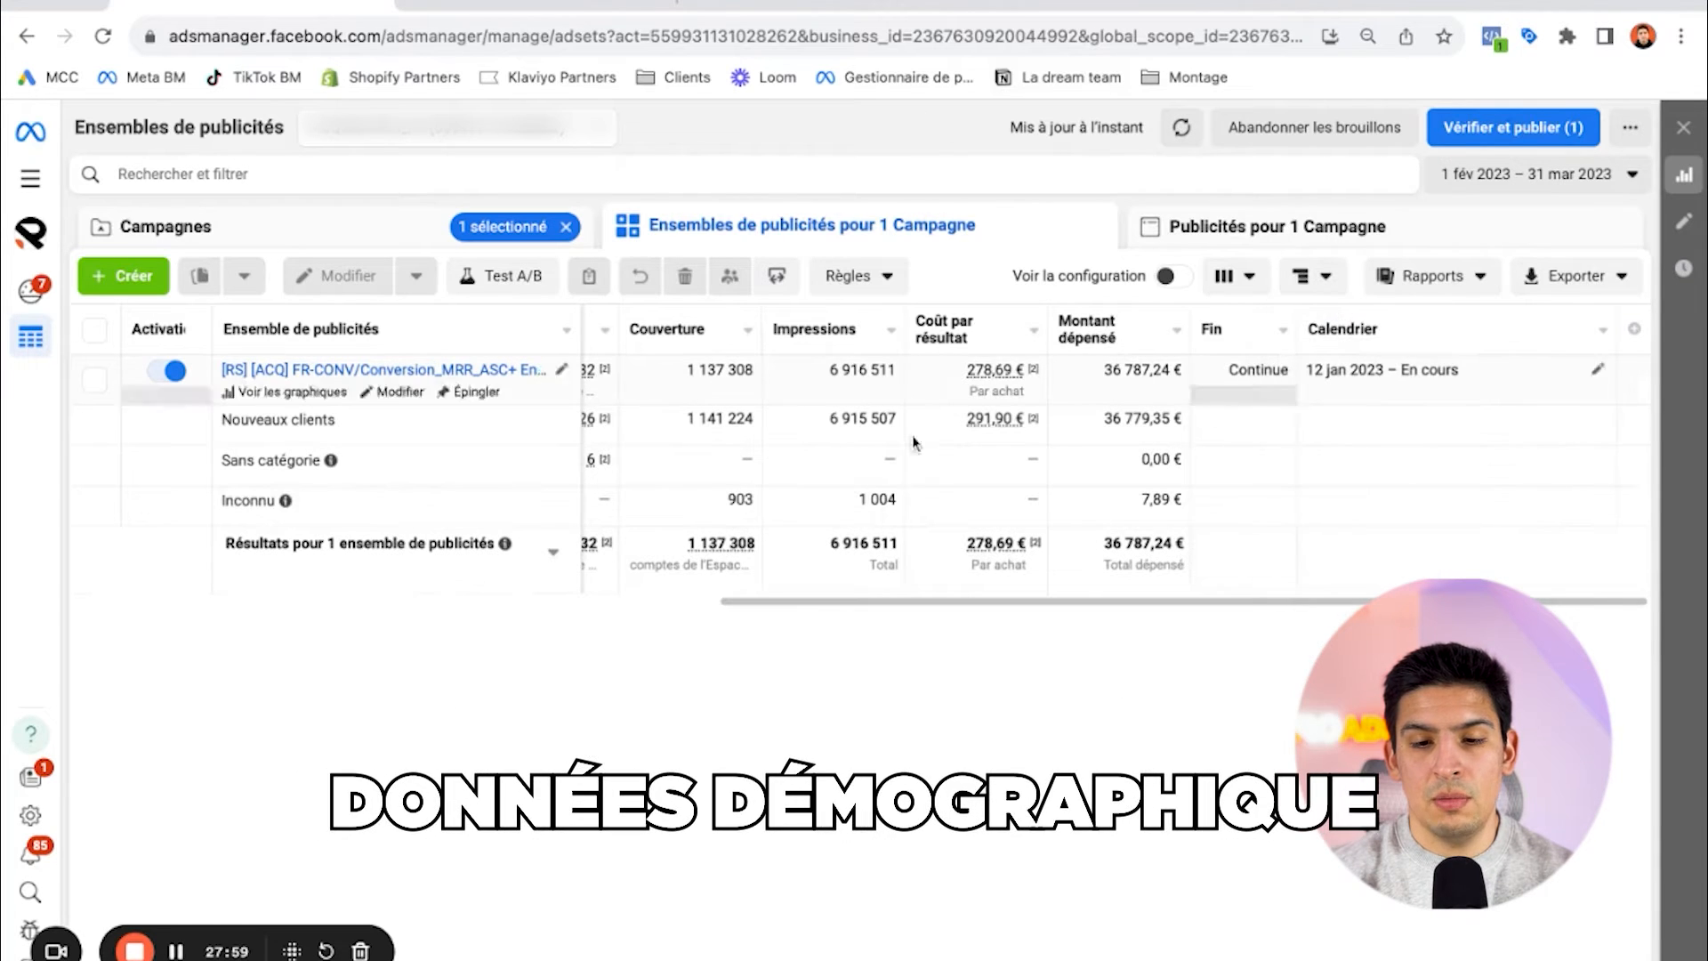
# Step: Select the ad set and examine its Nouveaux clients, Sans catégorie and Inconnu breakdown rows
pyautogui.tripleClick(222, 421)
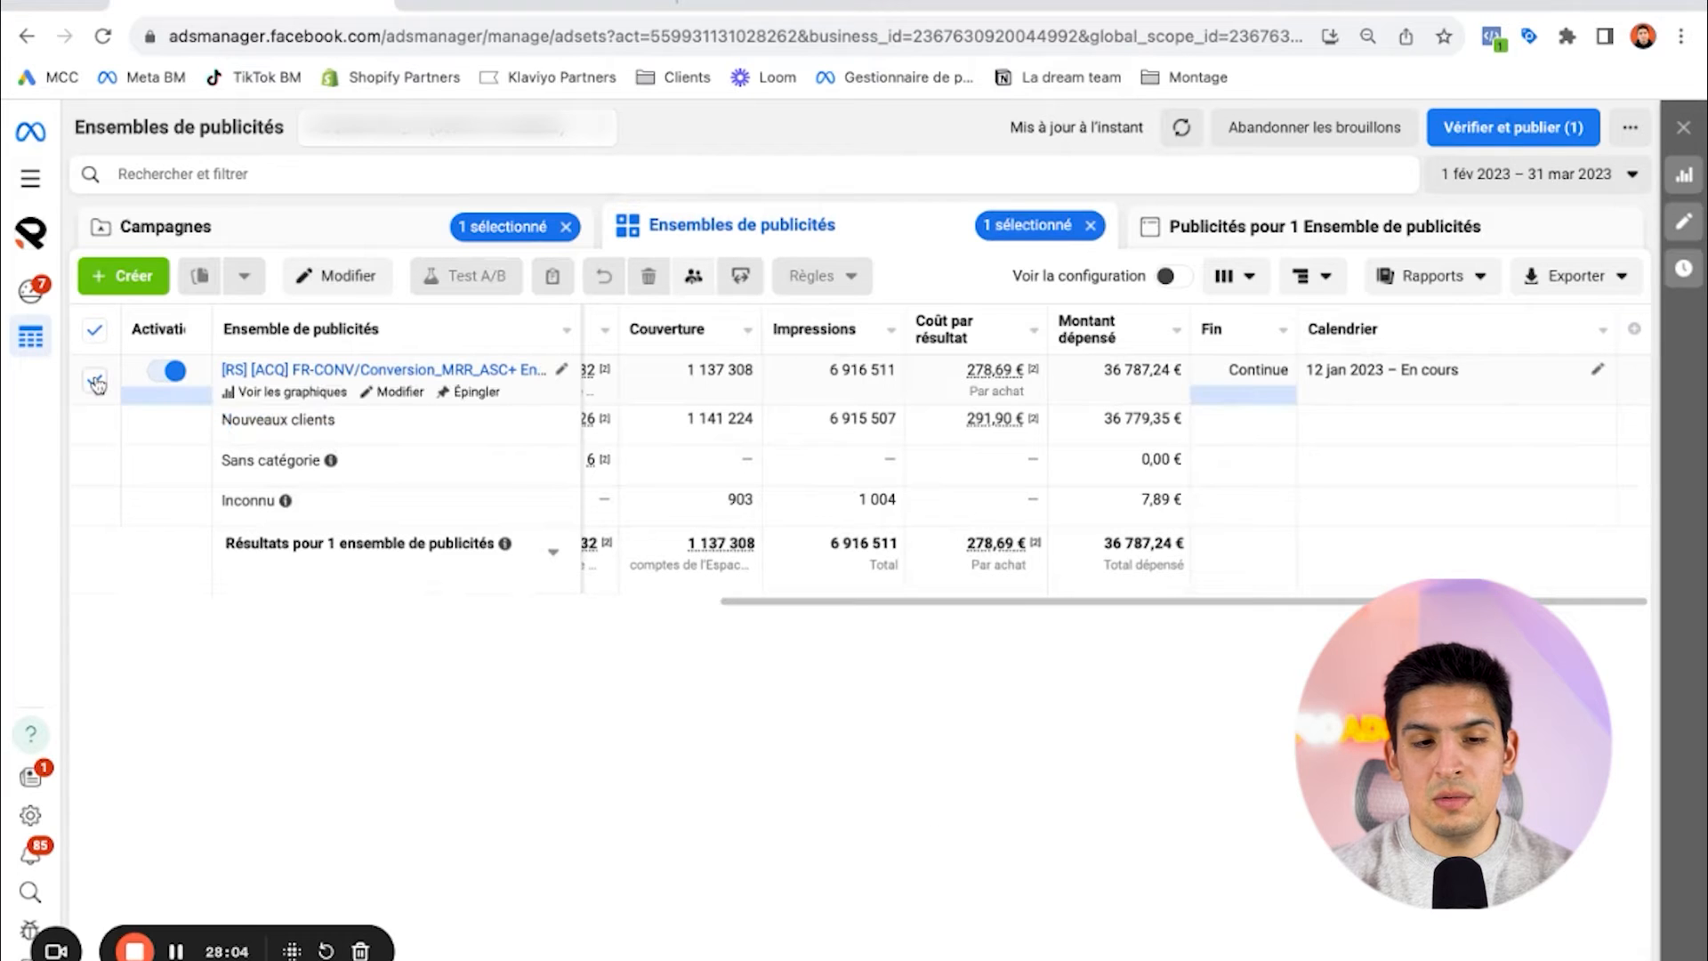
pyautogui.click(96, 382)
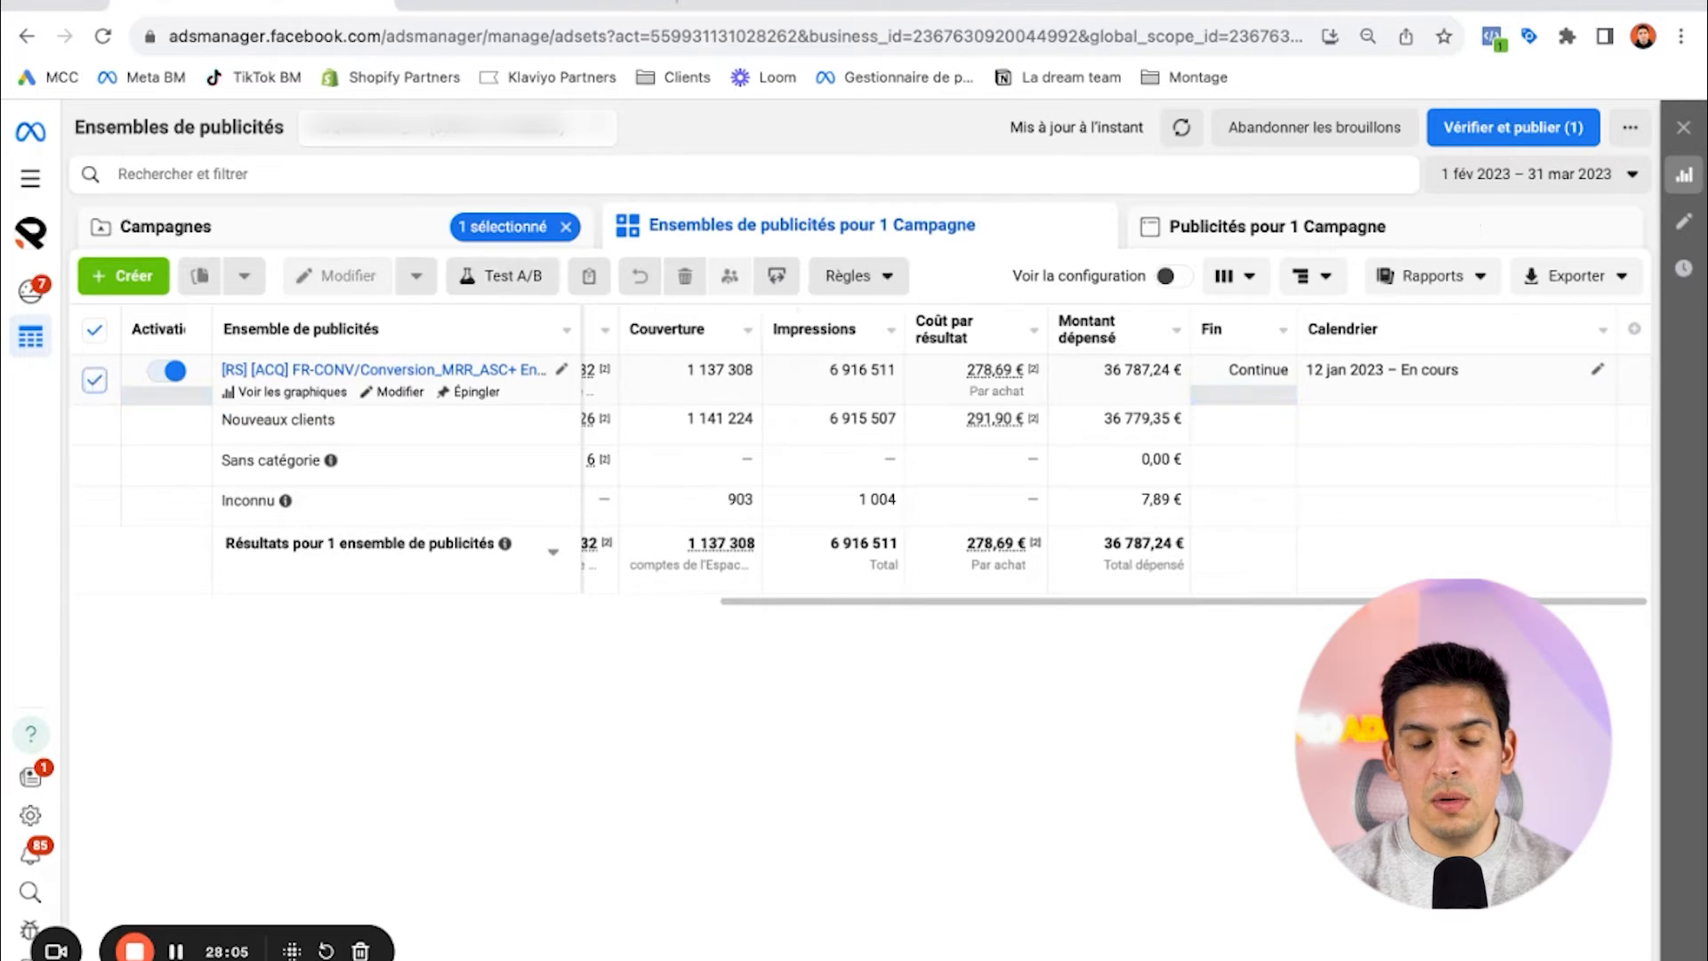
pyautogui.click(226, 459)
pyautogui.moveTo(331, 463)
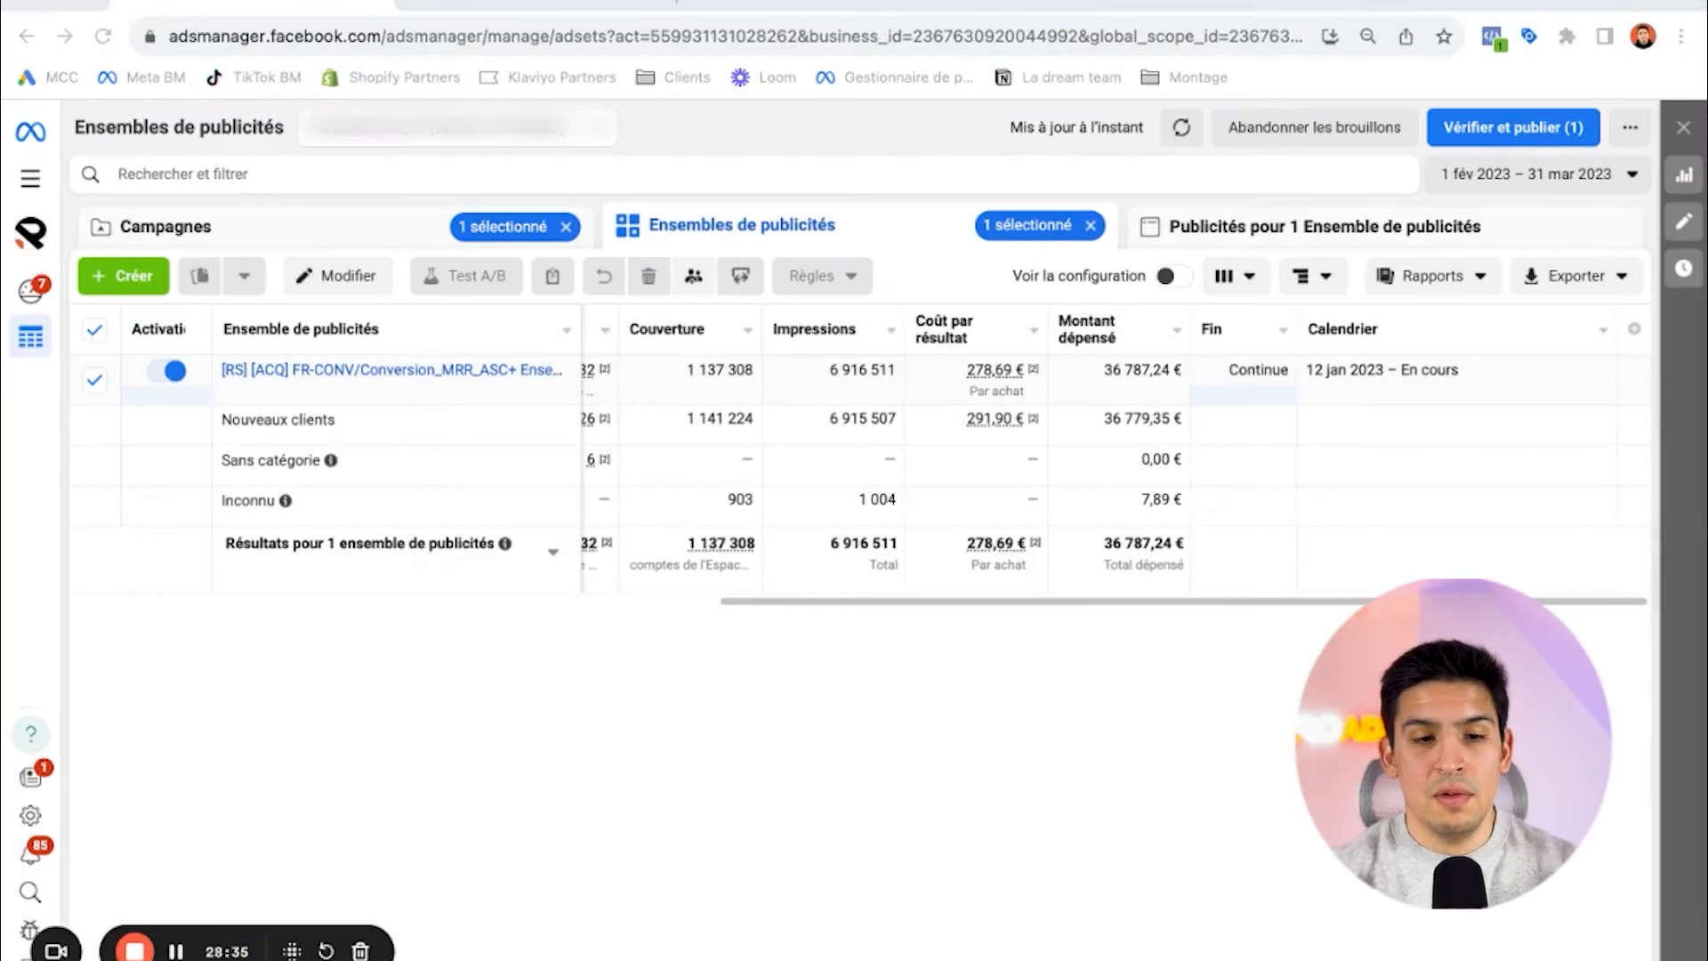
pyautogui.click(356, 221)
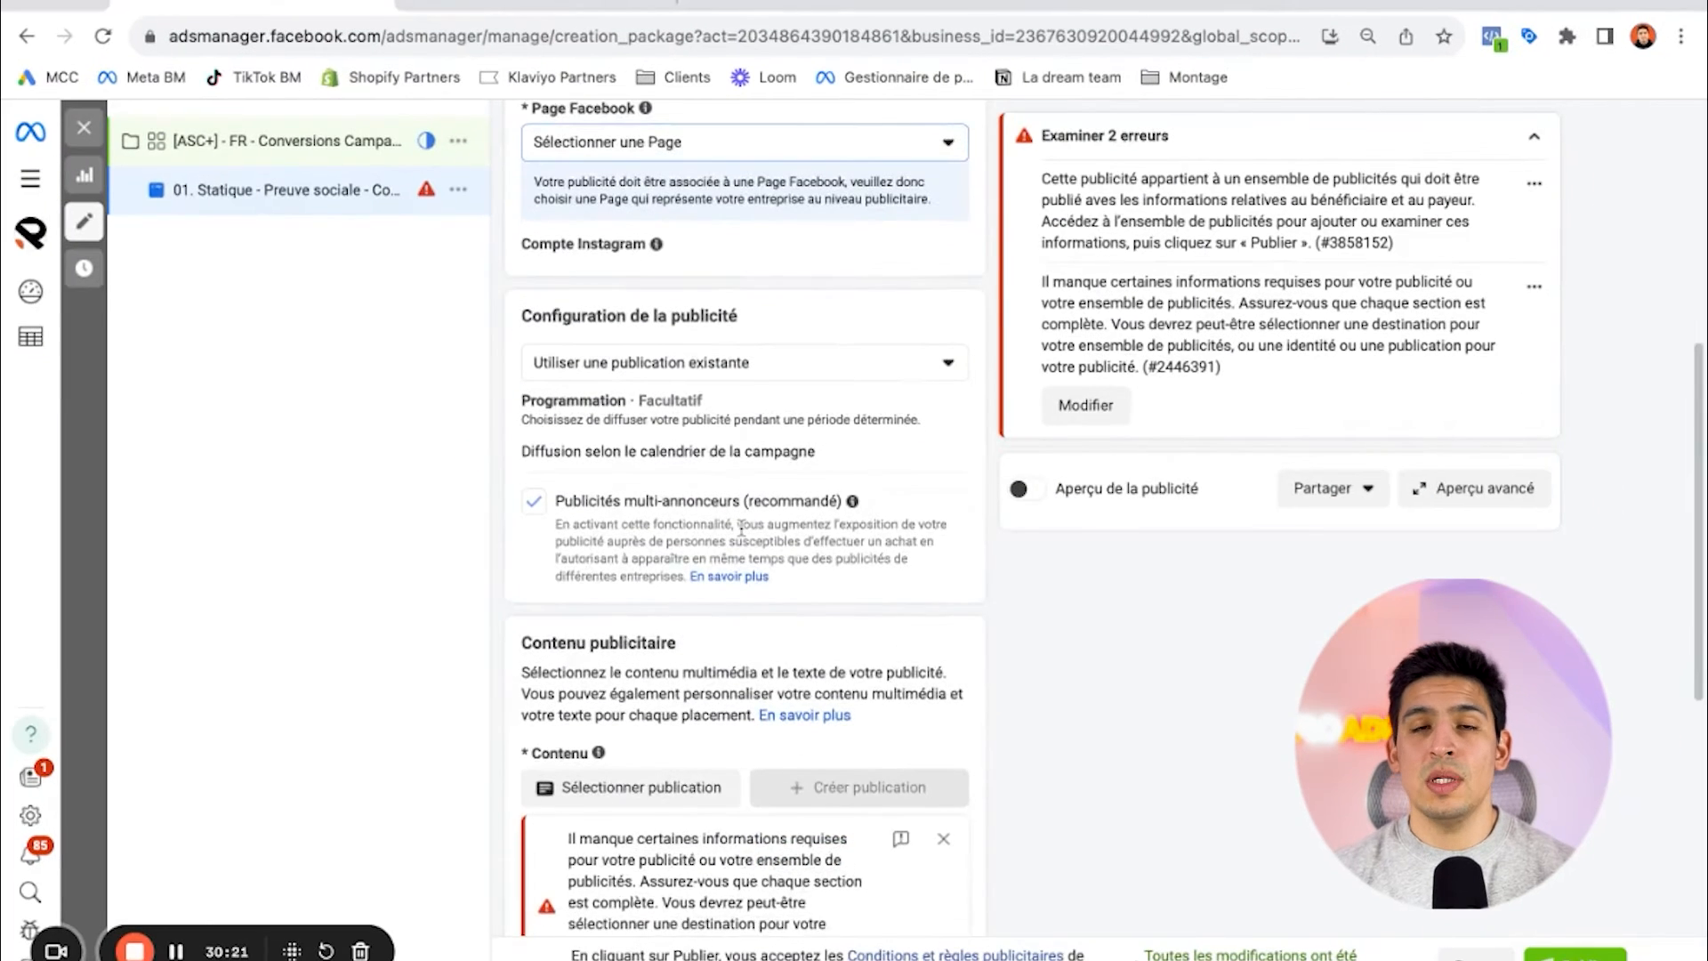
# Step: Examine the static social-proof ad's existing-post setup, multi-advertiser option and Contenu publicitaire section
pyautogui.scroll(-3, 741, 529)
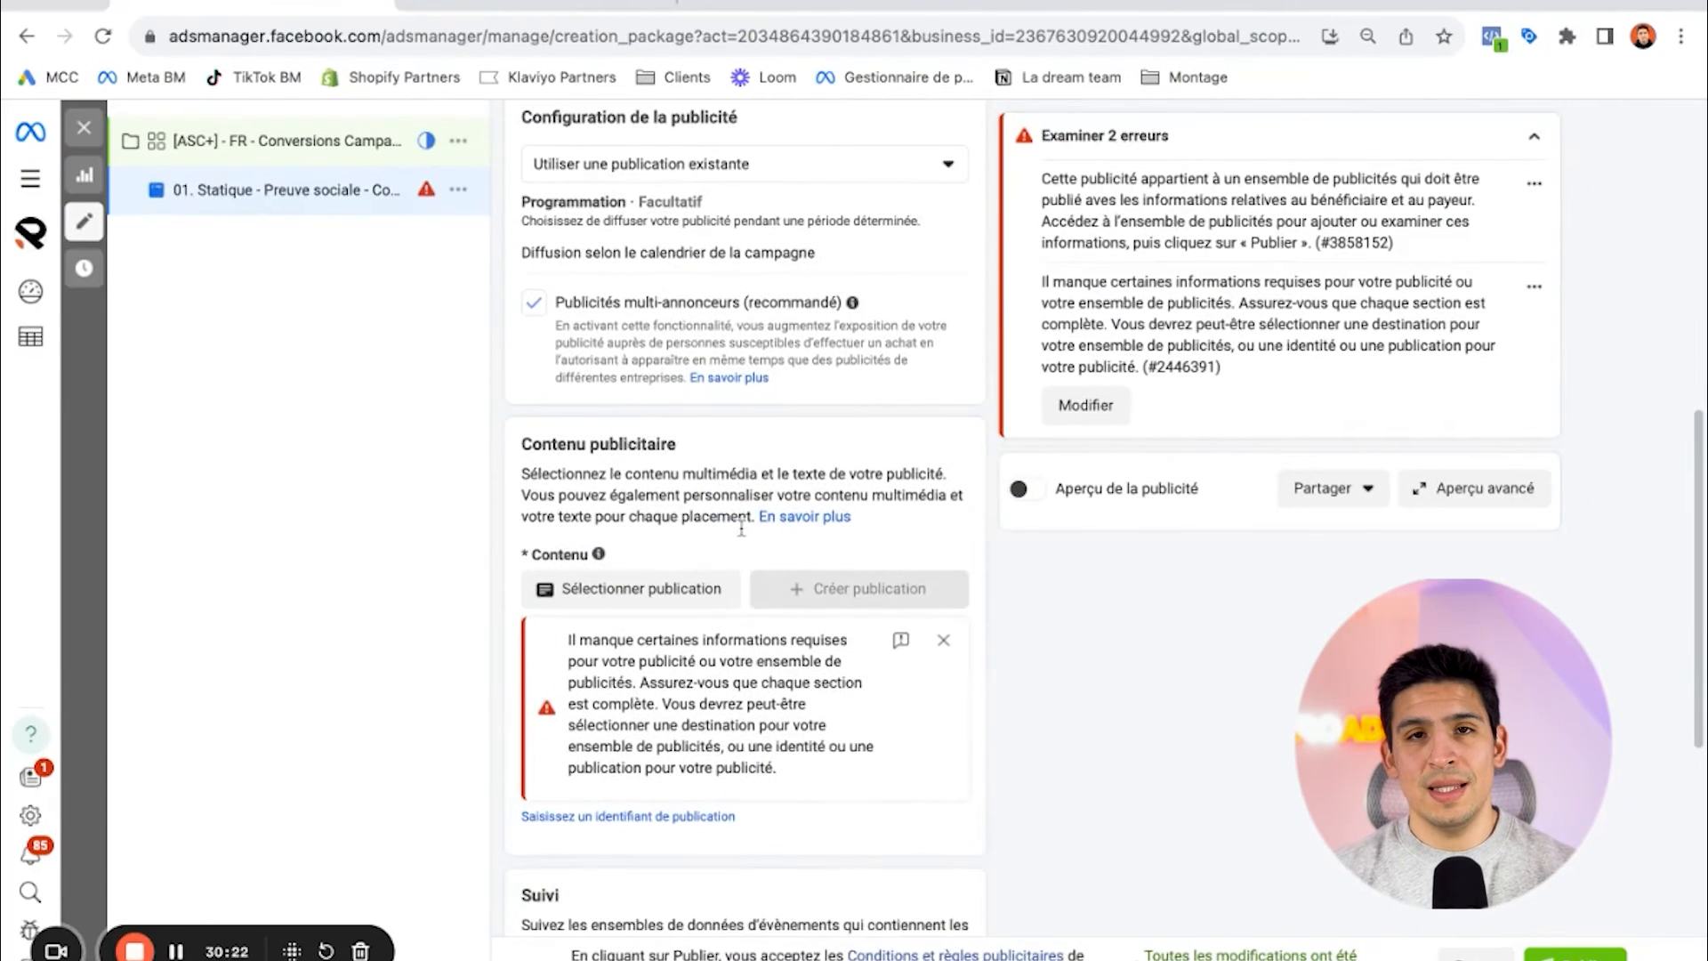
pyautogui.click(767, 247)
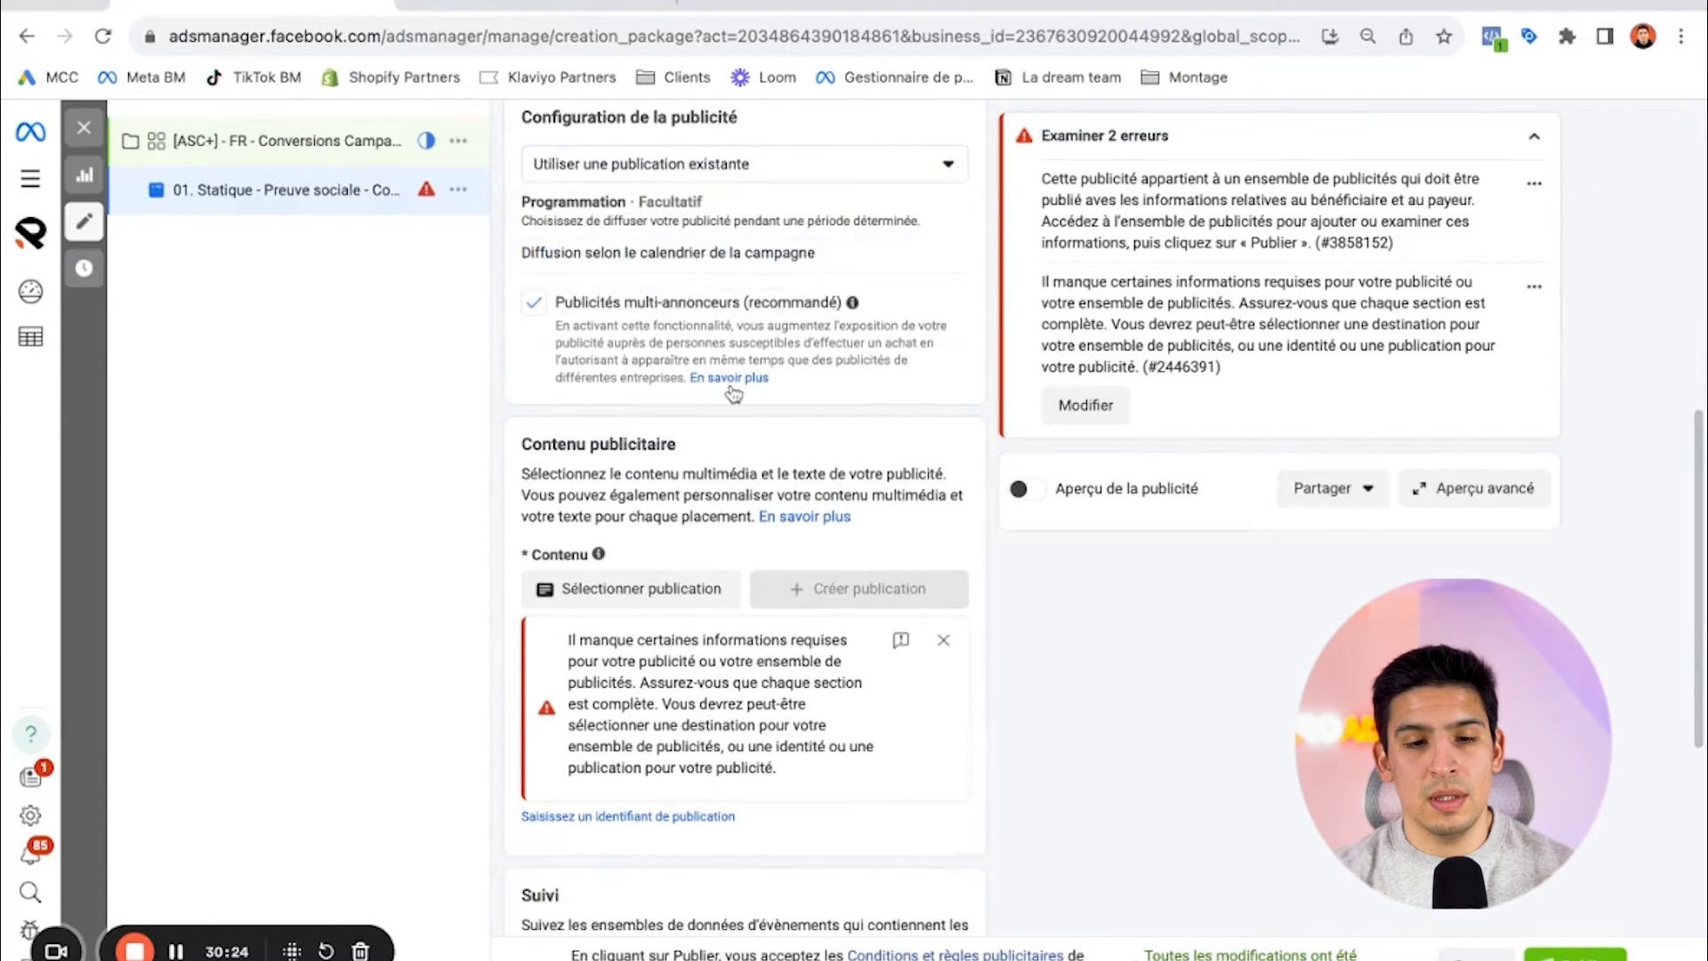
pyautogui.click(679, 595)
pyautogui.click(1409, 541)
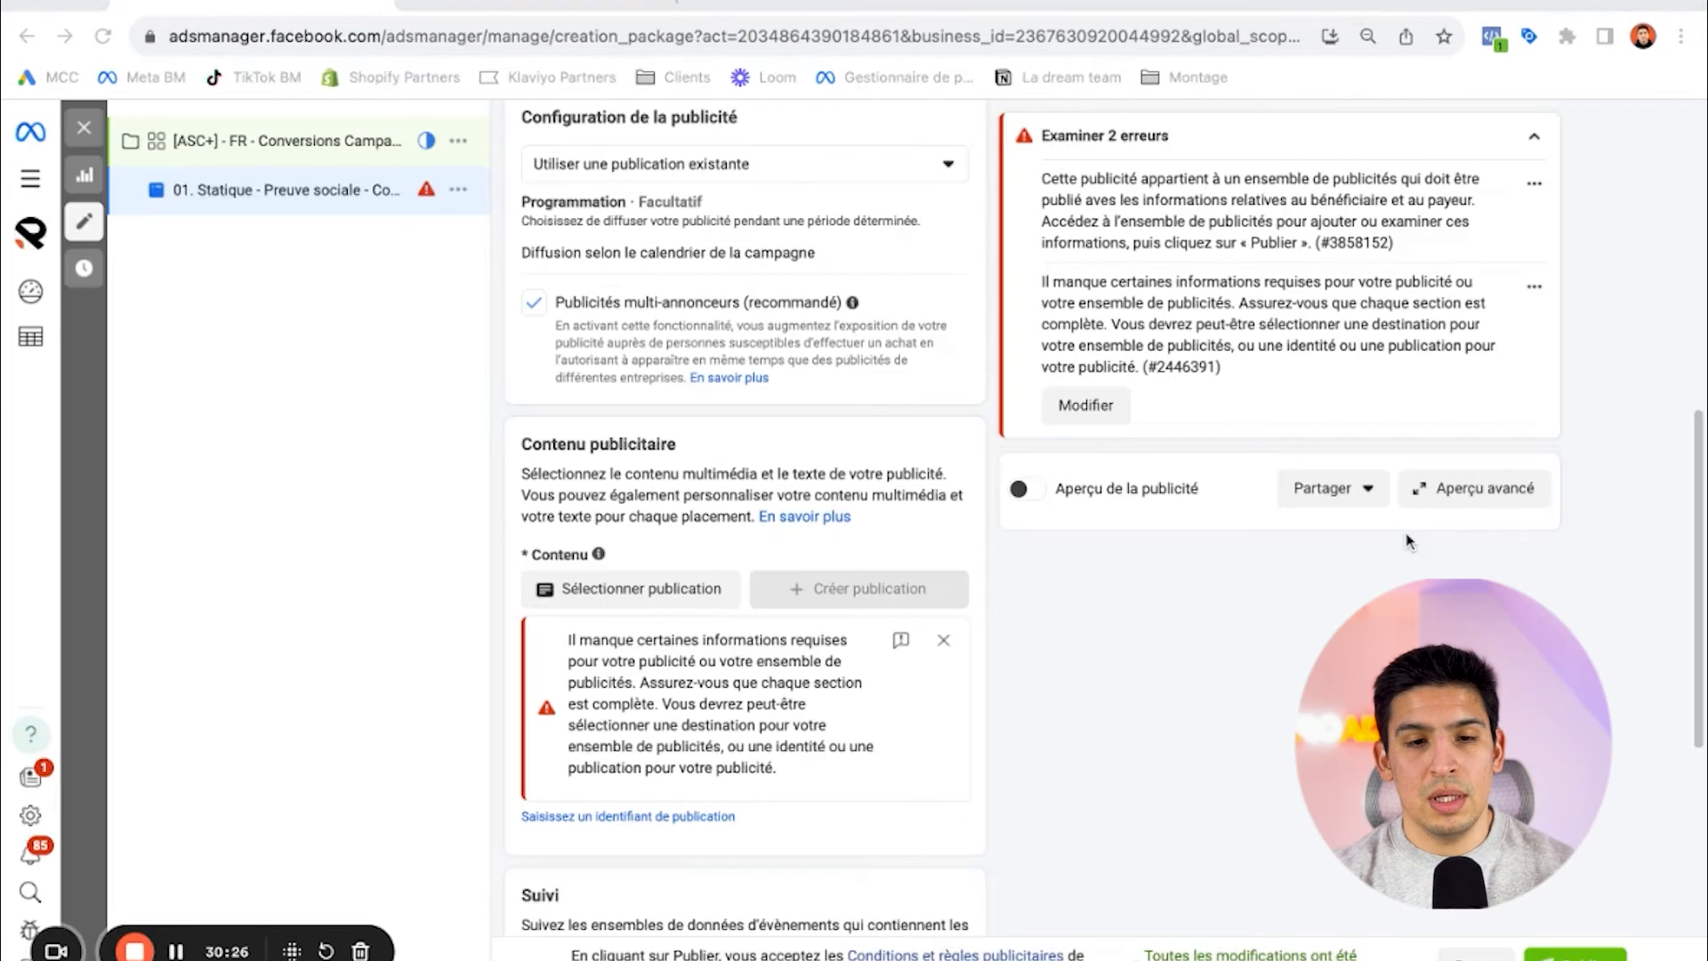